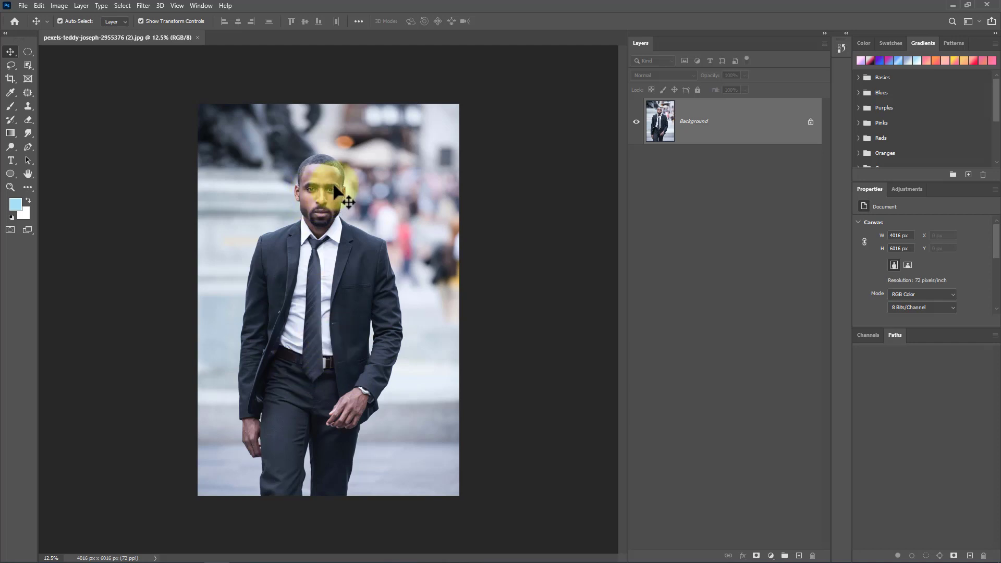
Step: Draw a rectangular marquee selection around the man's head and shoulders
{"action": "scroll", "coordinate": [329, 174], "scroll_direction": "up", "scroll_amount": 5}
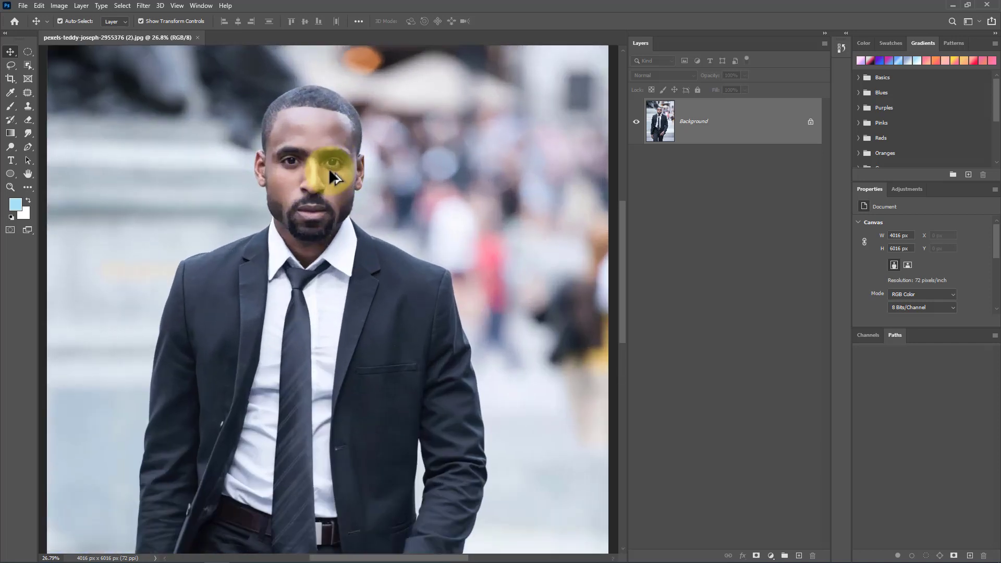
{"action": "scroll", "coordinate": [332, 176], "scroll_direction": "up", "scroll_amount": 1}
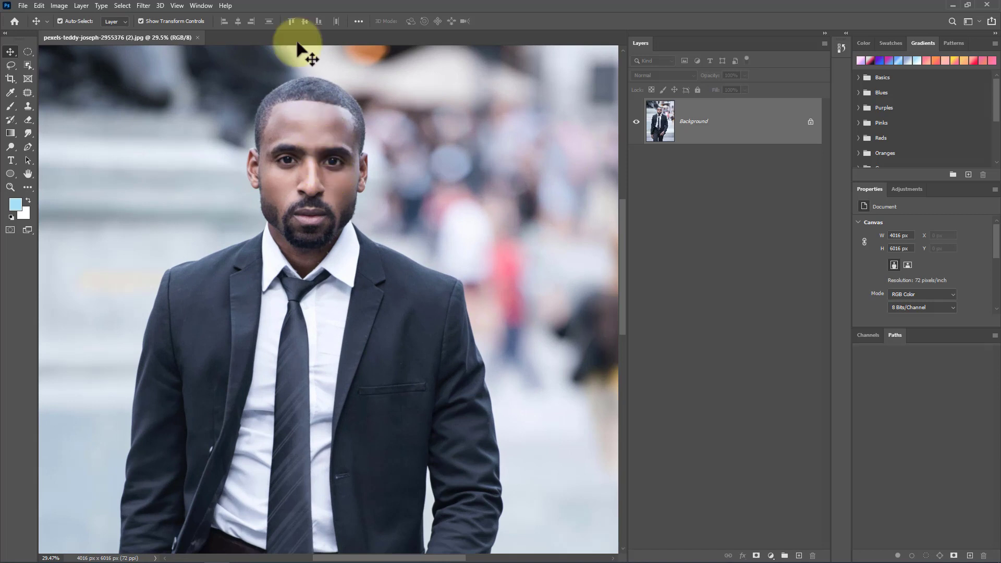
{"action": "left_click", "coordinate": [27, 51]}
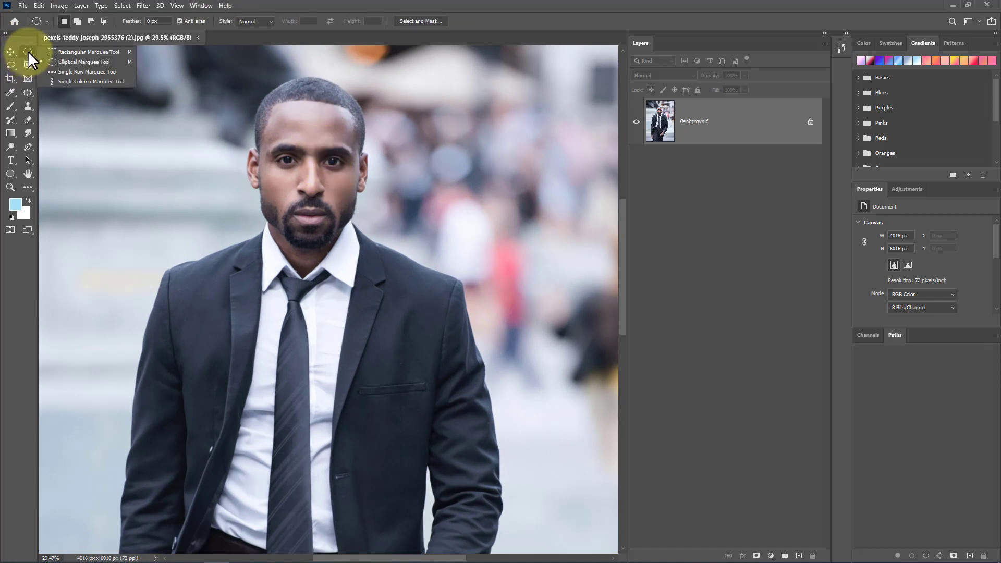
{"action": "left_click", "coordinate": [74, 51]}
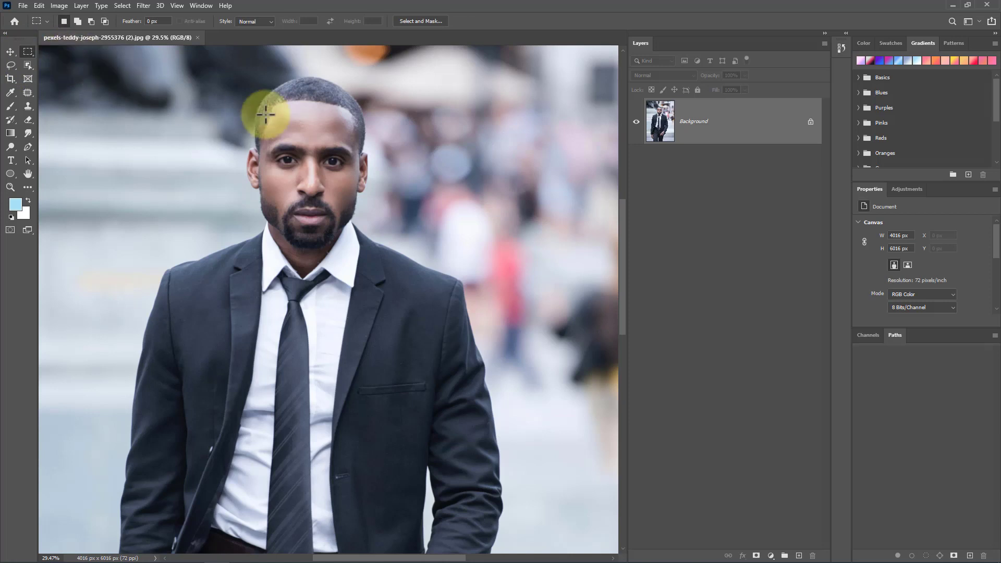
{"action": "left_click_drag", "start_coordinate": [197, 61], "coordinate": [423, 335]}
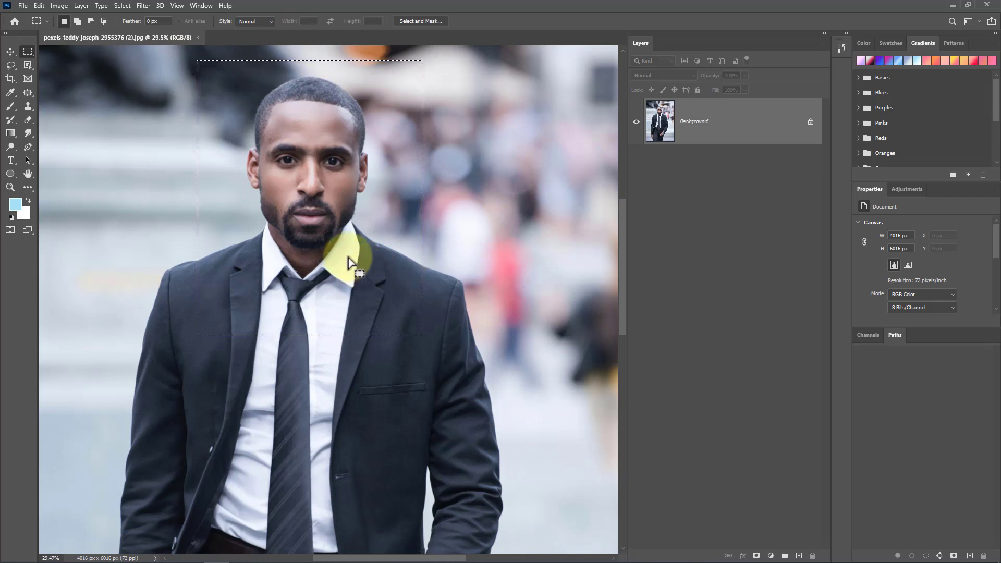
Step: Deselect the selection
{"action": "left_click", "coordinate": [122, 6]}
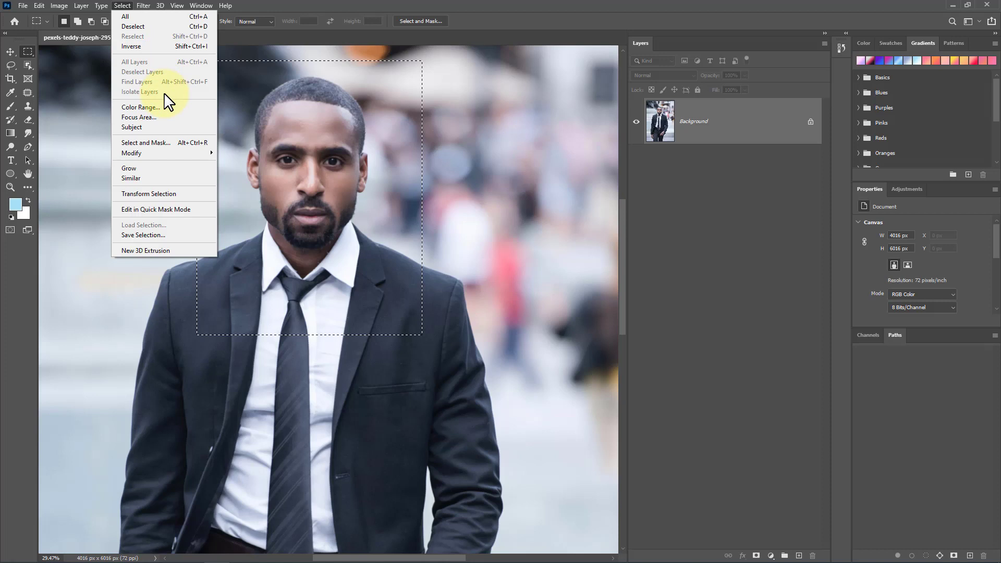
{"action": "left_click", "coordinate": [314, 96]}
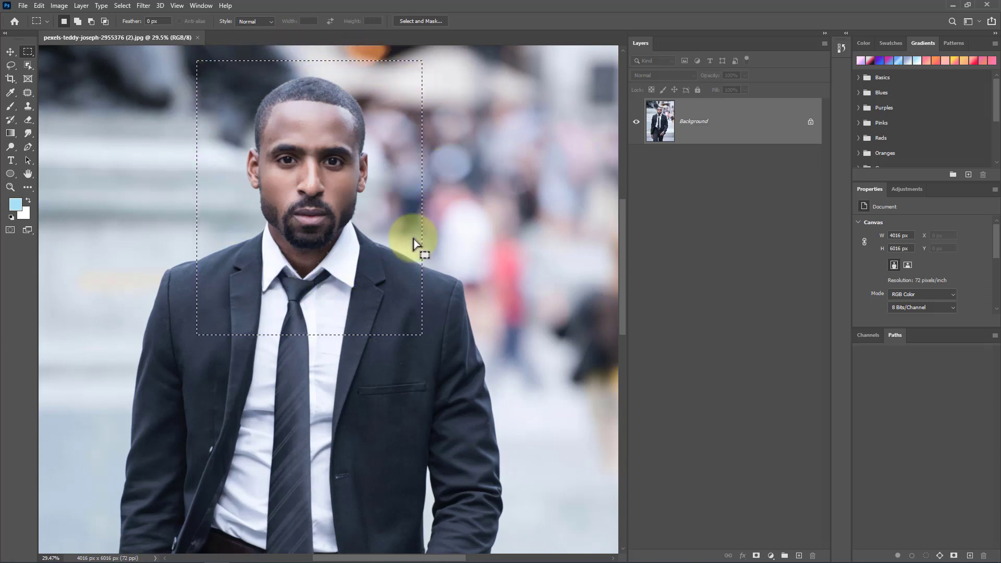
{"action": "left_click", "coordinate": [123, 6]}
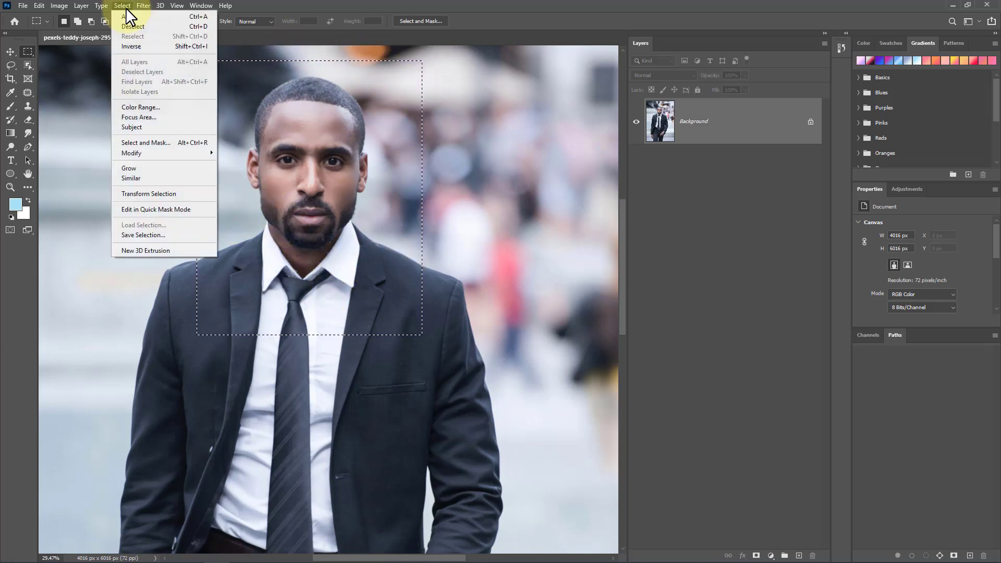
{"action": "left_click", "coordinate": [197, 27]}
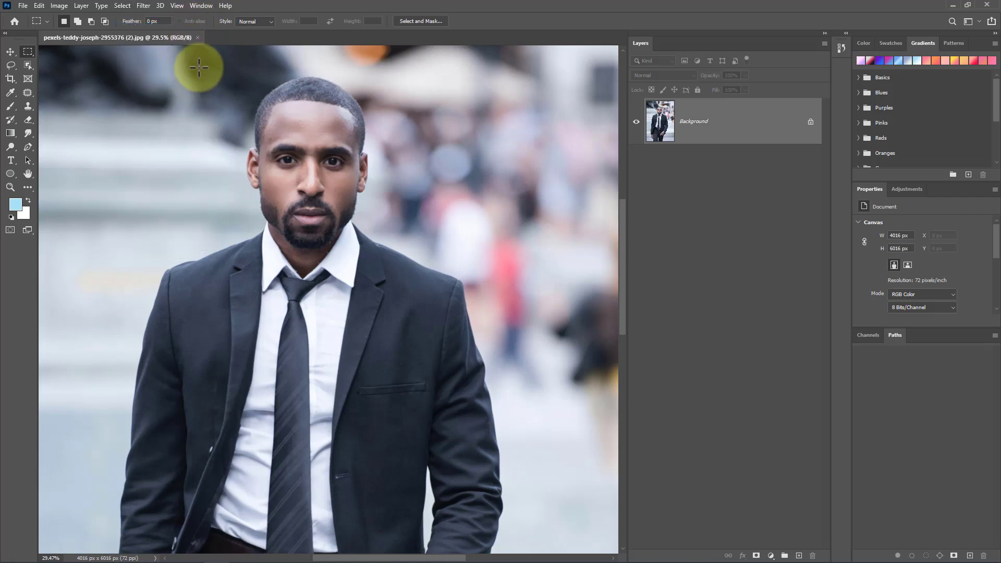
Step: Draw another rectangular selection around the head and shoulders and deselect it
{"action": "left_click_drag", "start_coordinate": [198, 68], "coordinate": [431, 316]}
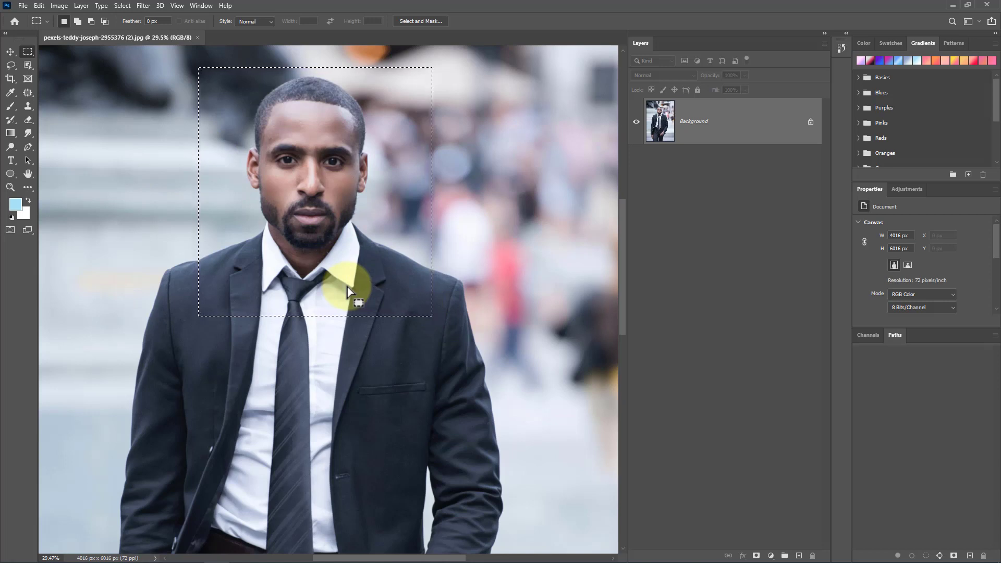
{"action": "key", "text": "ctrl+d"}
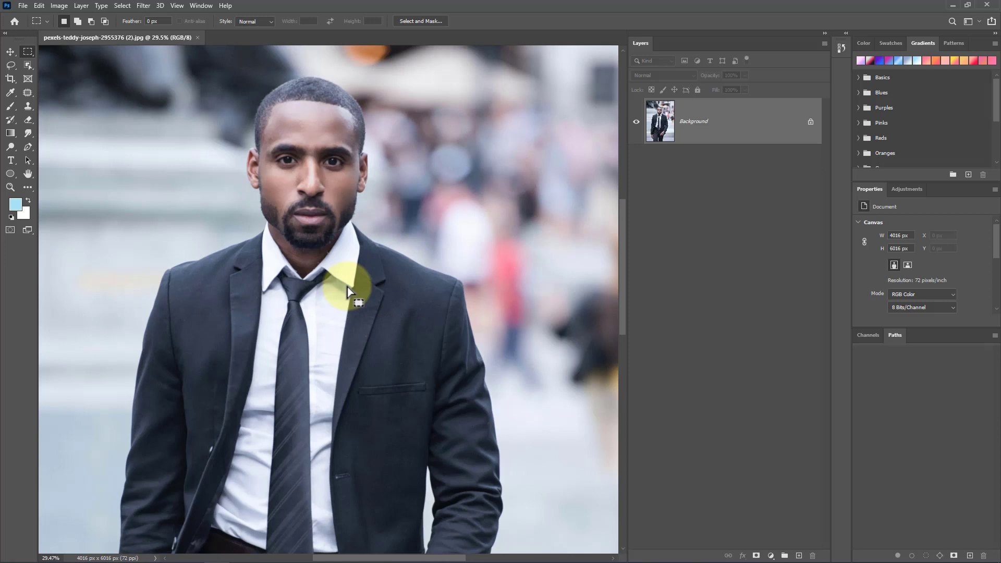
Step: Draw a rectangular selection over the head and chest, then try painting on the jacket outside it with the Brush tool
{"action": "left_click_drag", "start_coordinate": [183, 109], "coordinate": [400, 359]}
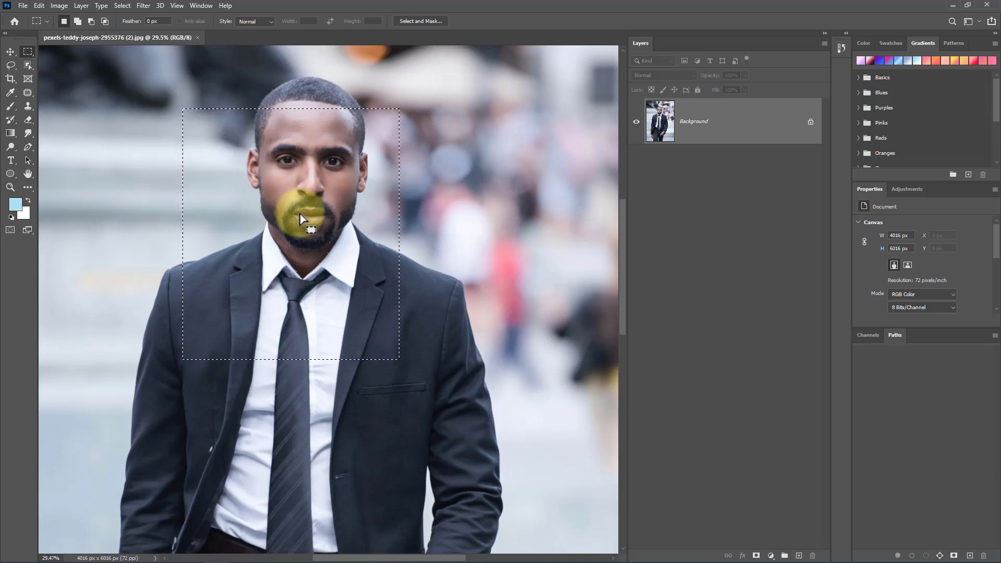
{"action": "left_click", "coordinate": [10, 106]}
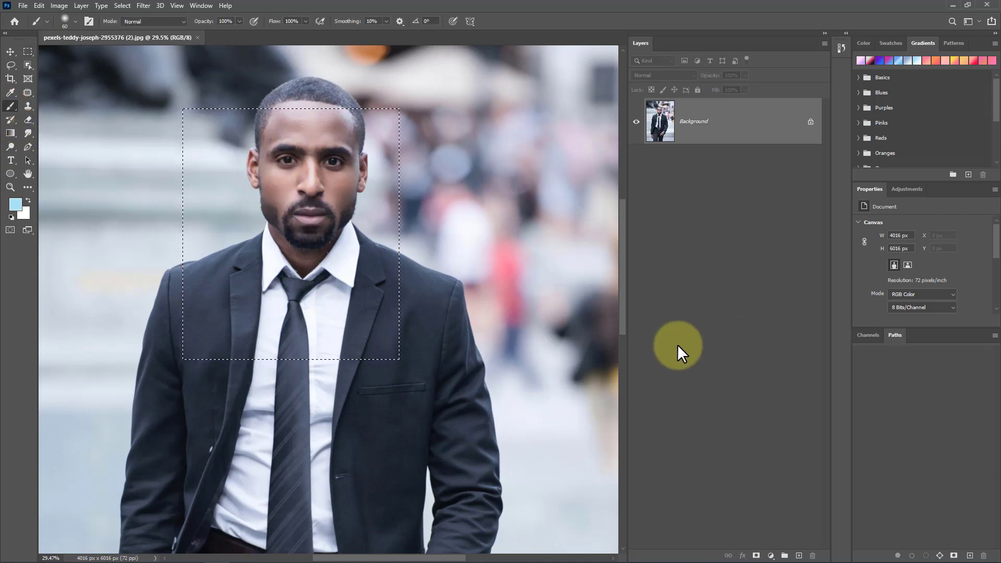
{"action": "left_click", "coordinate": [479, 409]}
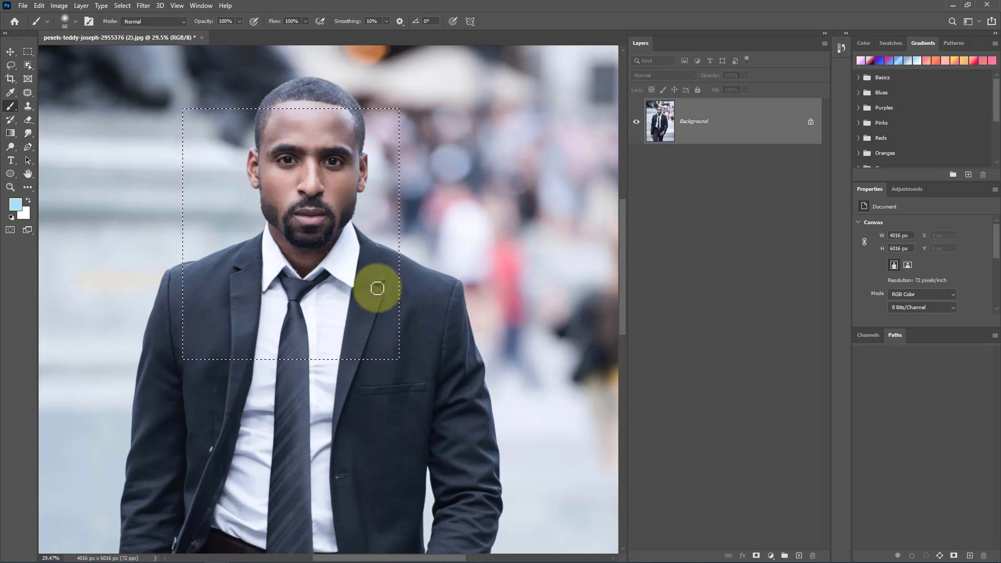
Step: Remove the selection
{"action": "left_click", "coordinate": [120, 5]}
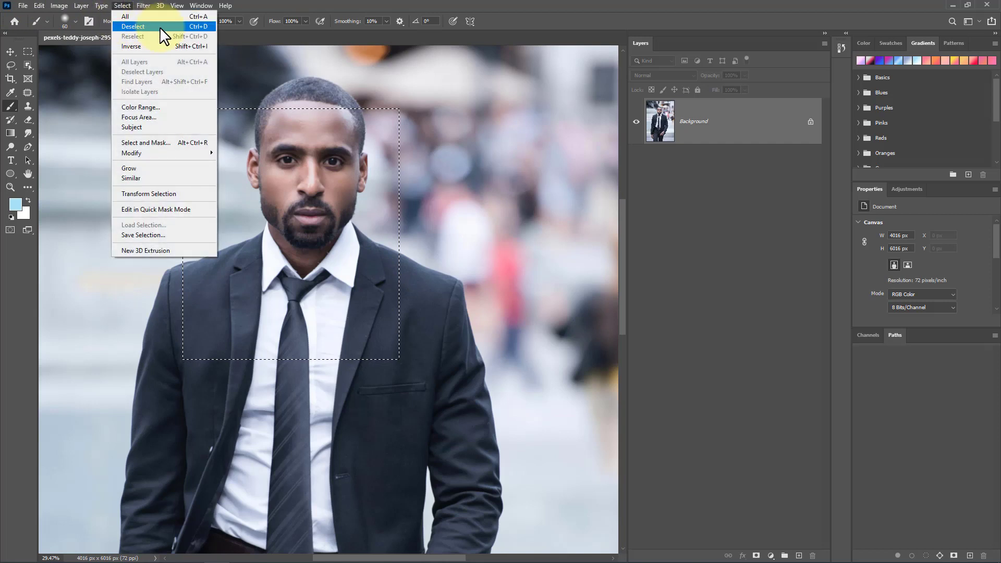
{"action": "left_click", "coordinate": [162, 27]}
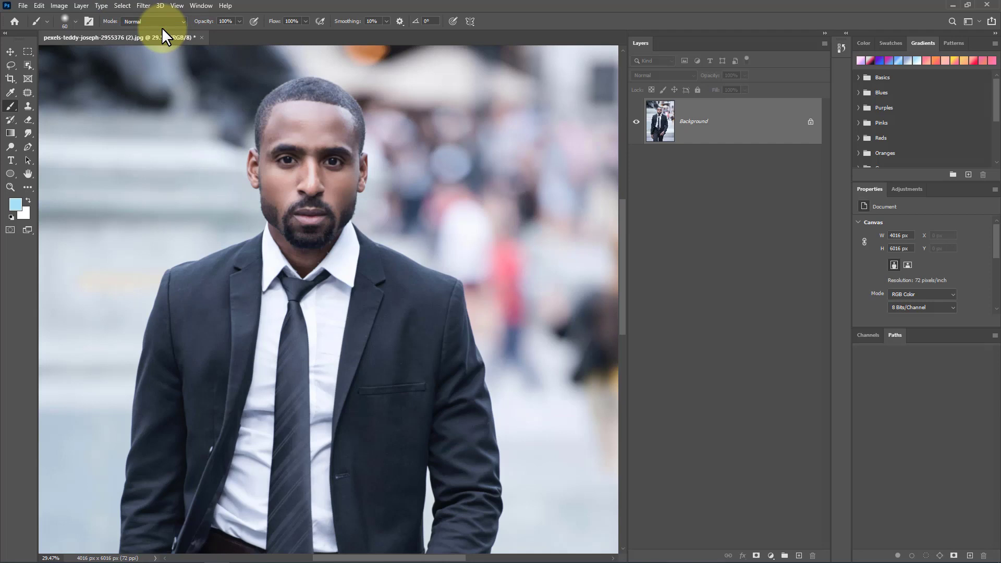
Step: Reselect the previous selection and deselect it once more
{"action": "left_click", "coordinate": [125, 6]}
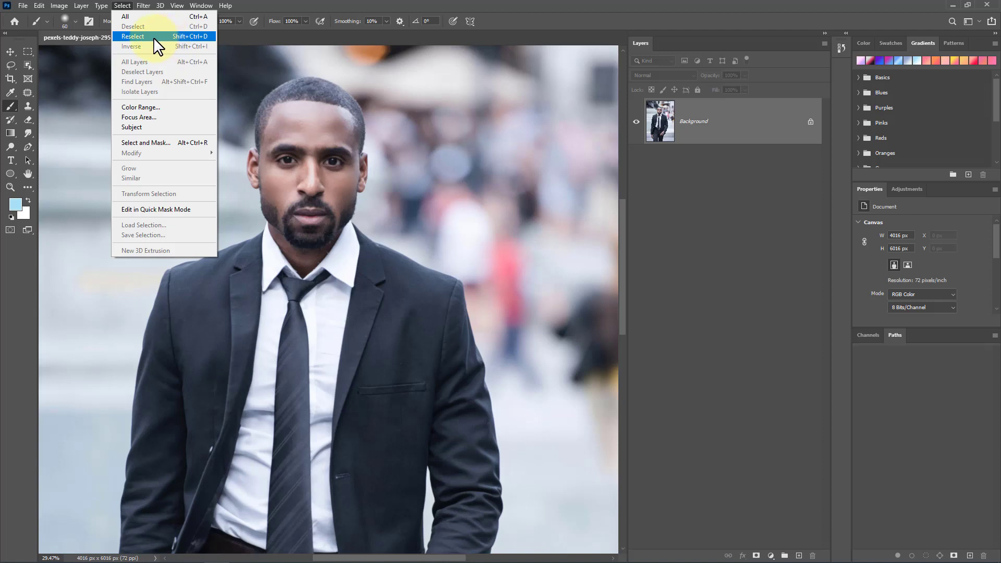
{"action": "left_click", "coordinate": [205, 35]}
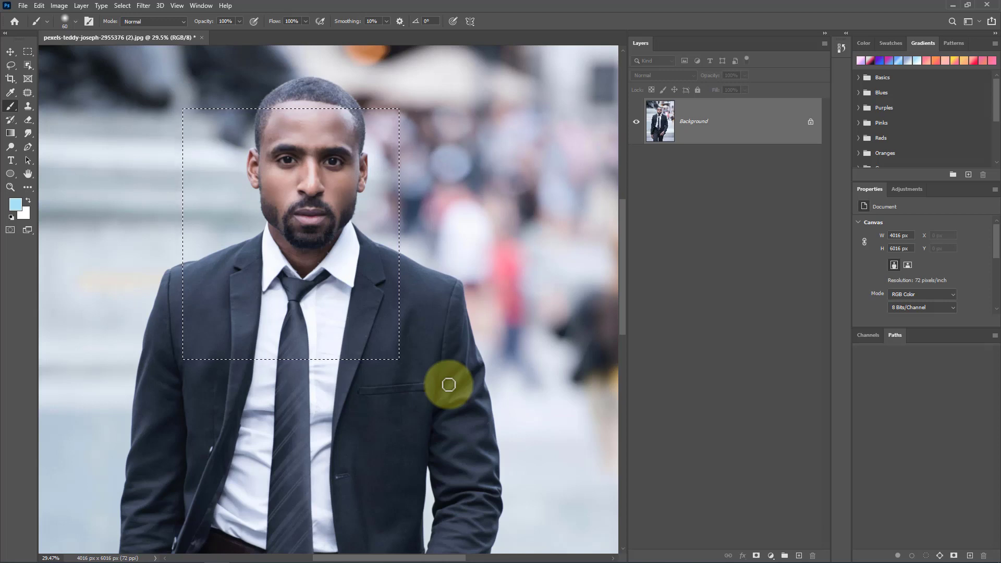
{"action": "key", "text": "ctrl+d"}
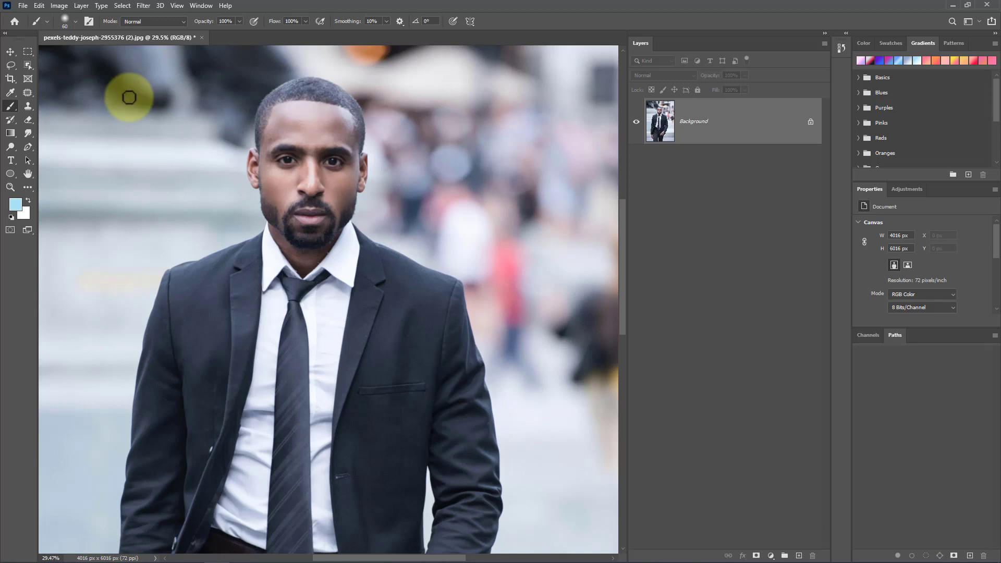
Step: Create a new A4 document, 210 x 297 mm at 300 ppi, from the Print presets
{"action": "left_click", "coordinate": [26, 4]}
{"action": "left_click", "coordinate": [33, 10]}
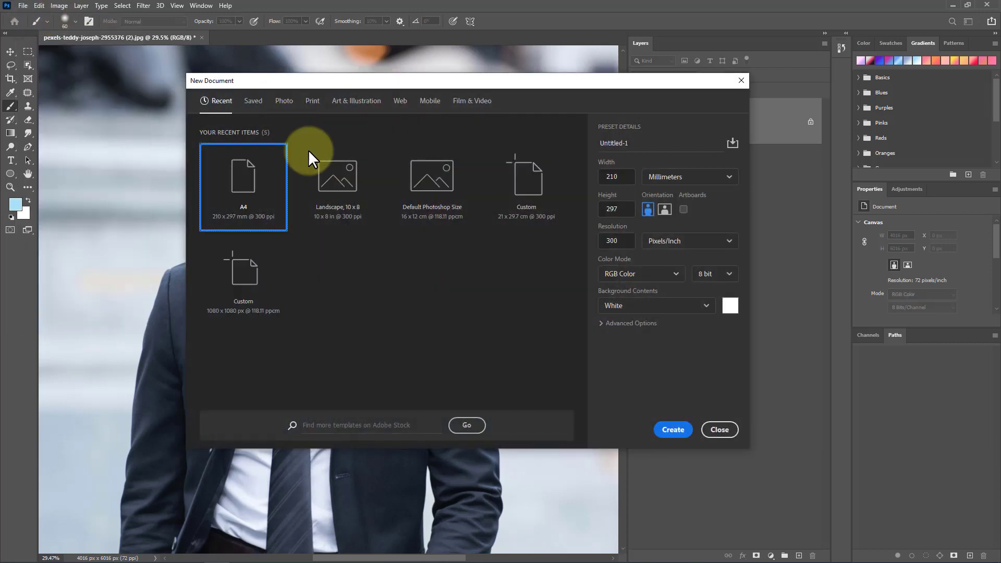
{"action": "left_click", "coordinate": [318, 104]}
{"action": "left_click", "coordinate": [540, 202]}
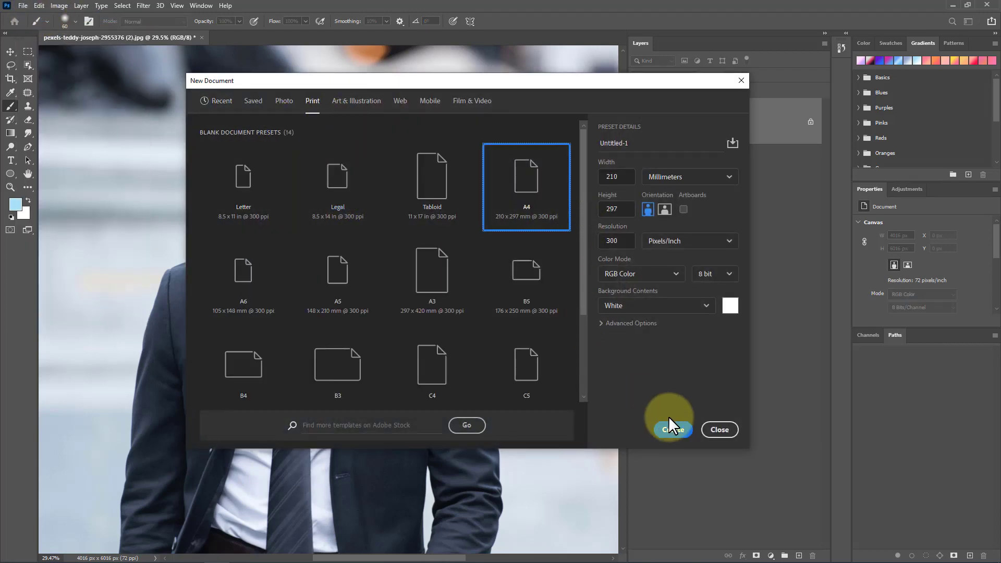
{"action": "left_click", "coordinate": [672, 433]}
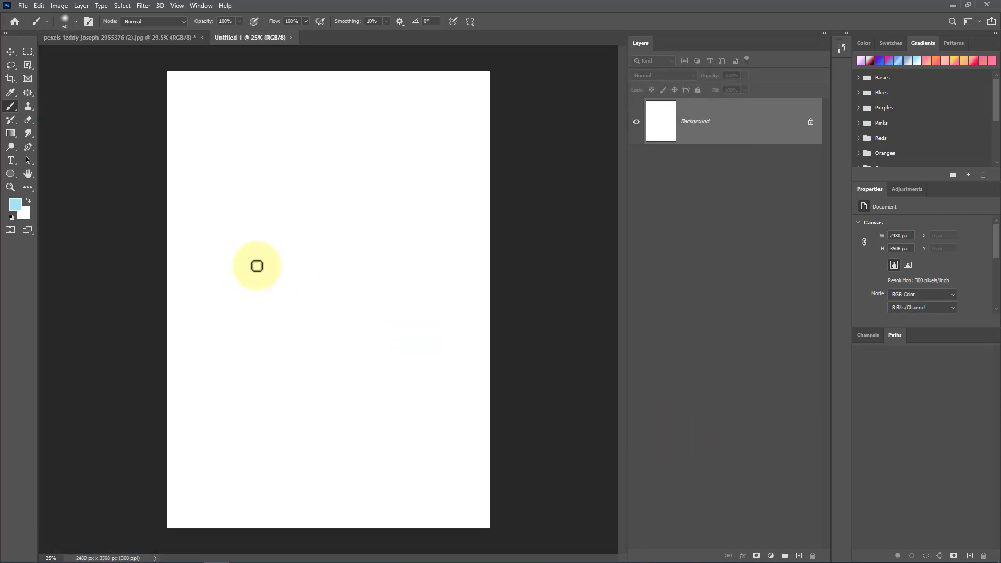
Step: Draw a rectangular selection in the upper part of the page and fill it with Foreground Color
{"action": "left_click", "coordinate": [29, 50]}
{"action": "left_click_drag", "start_coordinate": [227, 114], "coordinate": [386, 275]}
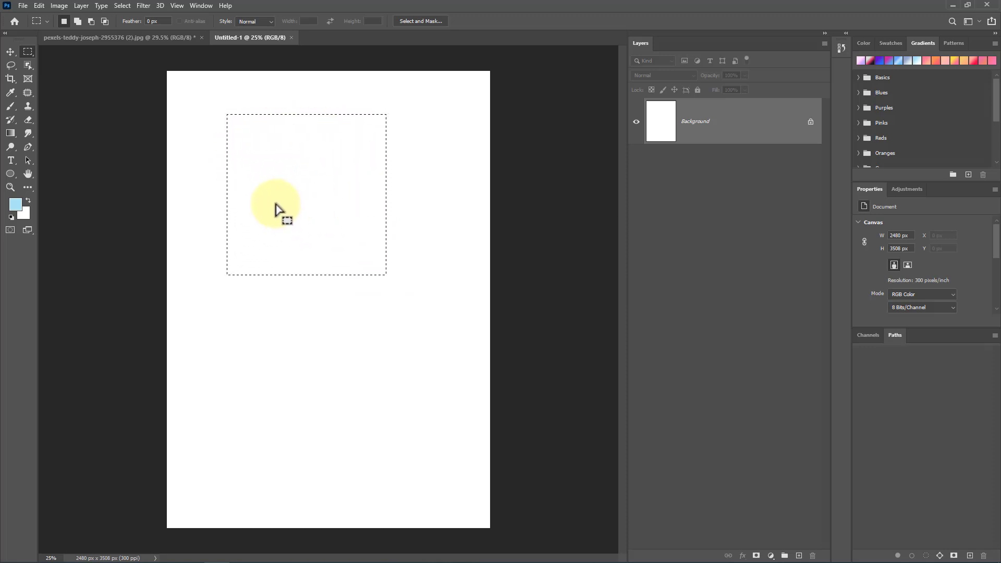
{"action": "right_click", "coordinate": [284, 141]}
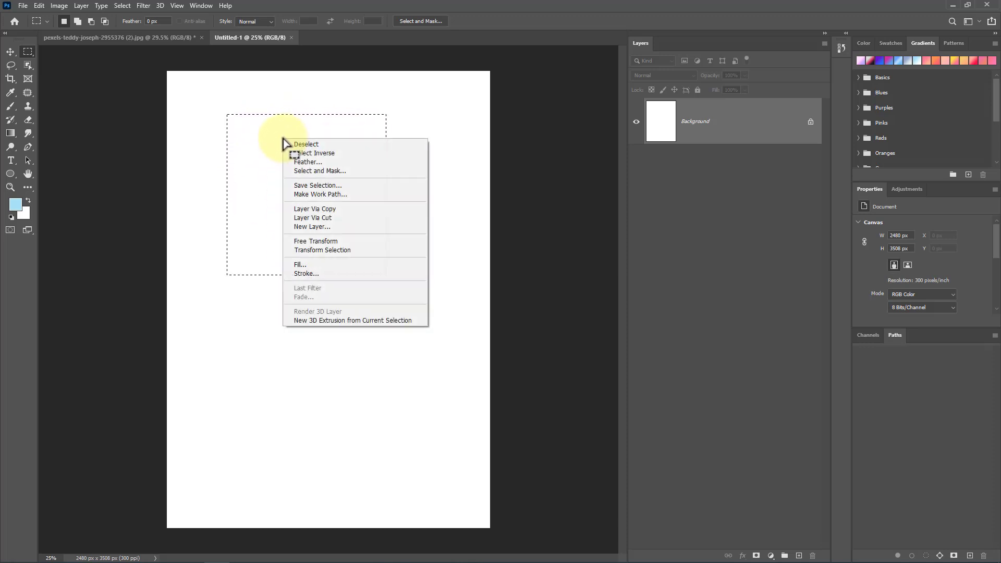
{"action": "left_click", "coordinate": [332, 266]}
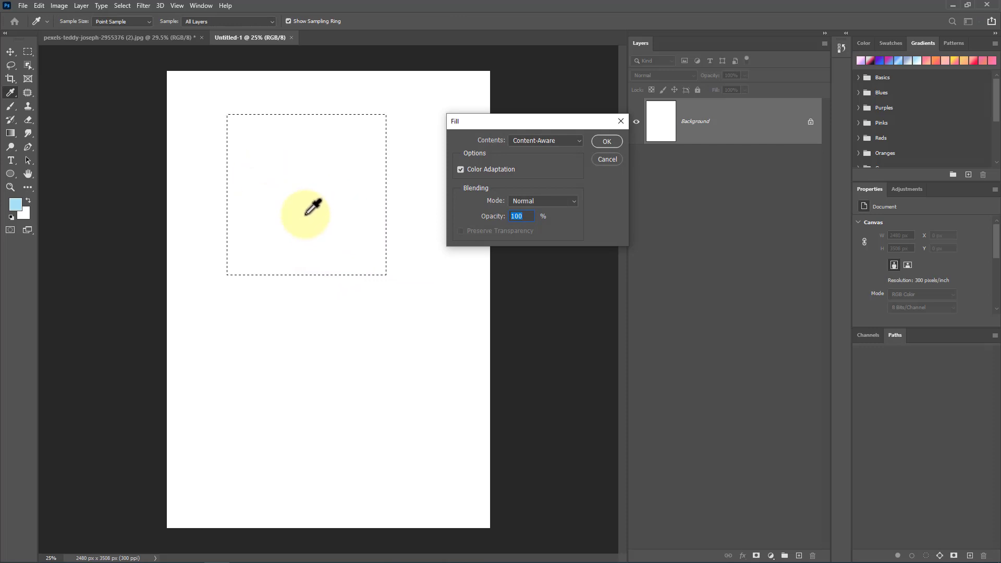
{"action": "left_click", "coordinate": [543, 139]}
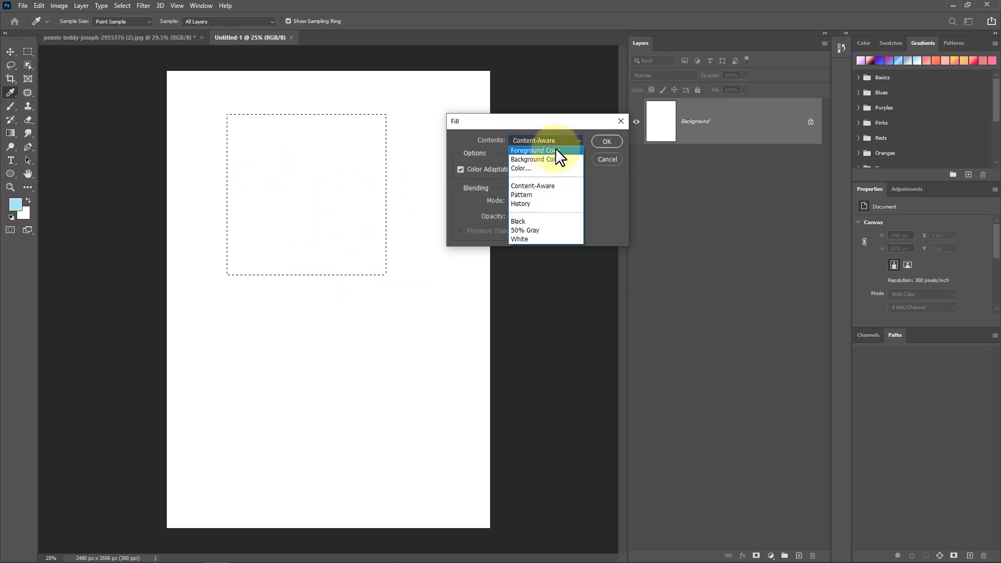
{"action": "left_click", "coordinate": [557, 152]}
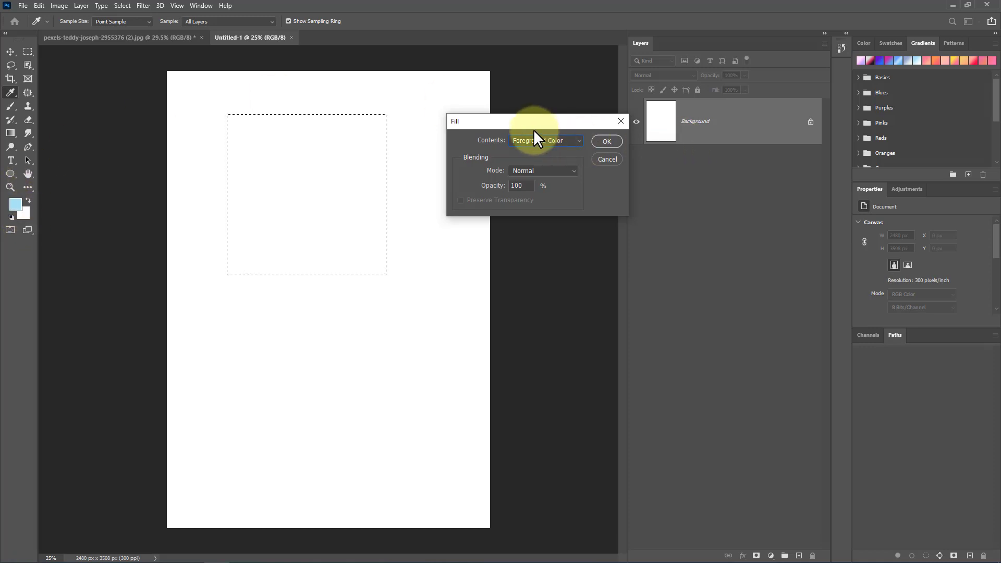
{"action": "left_click_drag", "start_coordinate": [515, 122], "coordinate": [460, 111]}
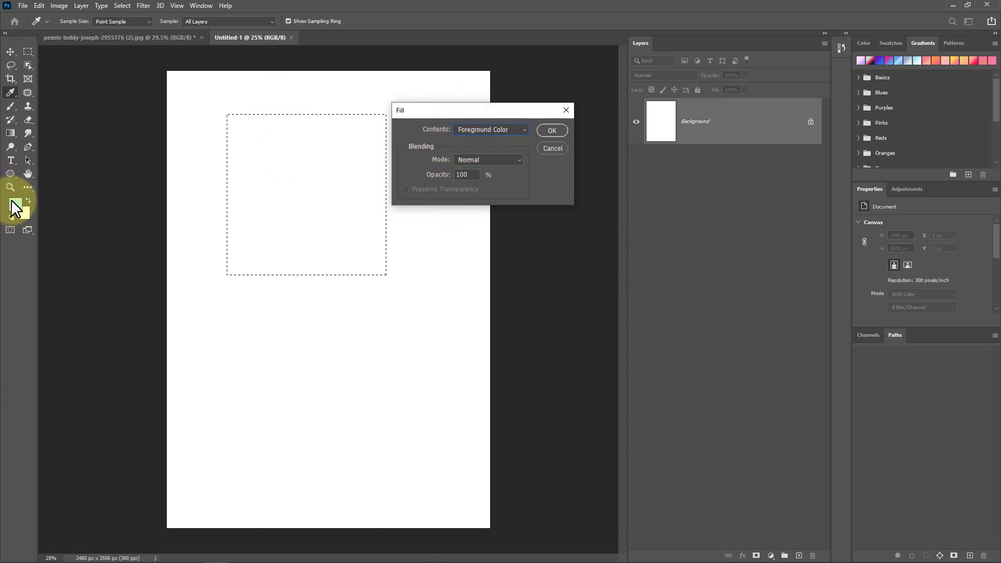
{"action": "left_click", "coordinate": [552, 131]}
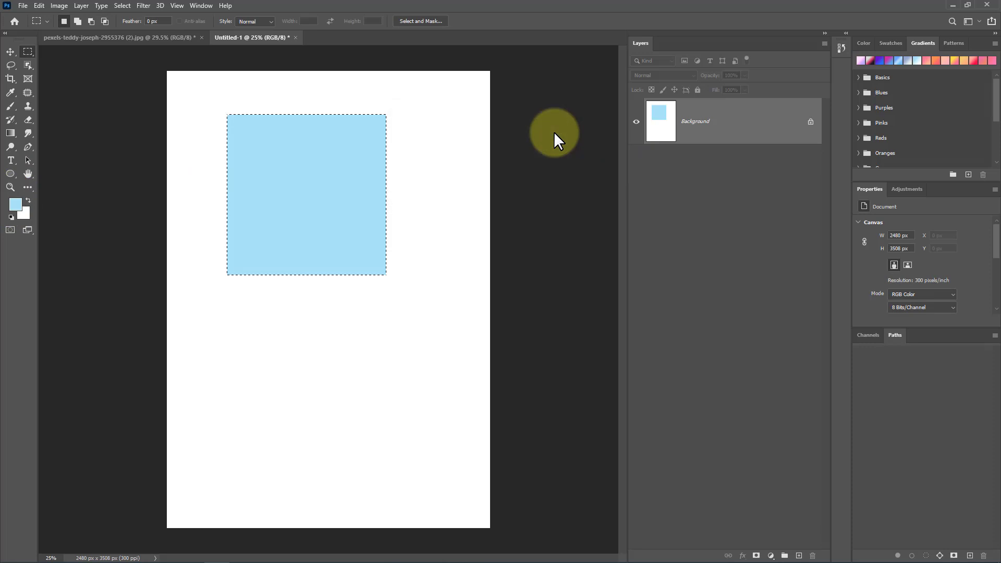
Step: Refill the selection with Background Color
{"action": "right_click", "coordinate": [317, 180]}
{"action": "left_click", "coordinate": [369, 306]}
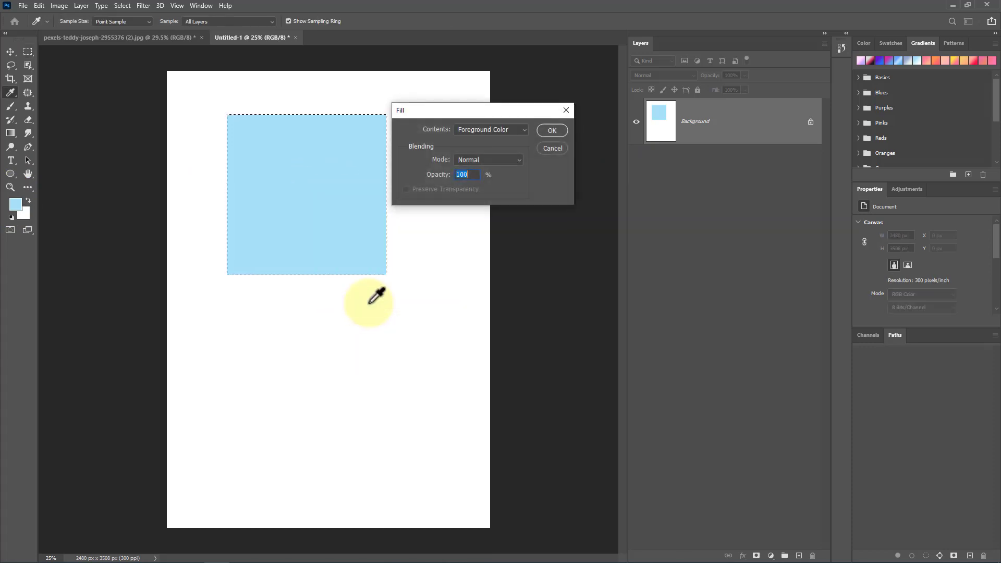
{"action": "left_click", "coordinate": [500, 128]}
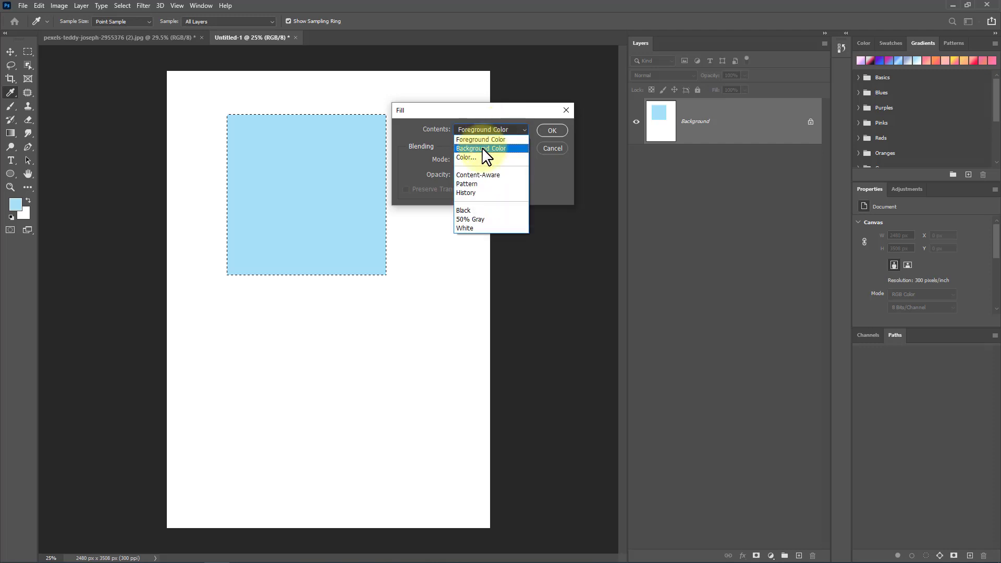
{"action": "left_click", "coordinate": [483, 141]}
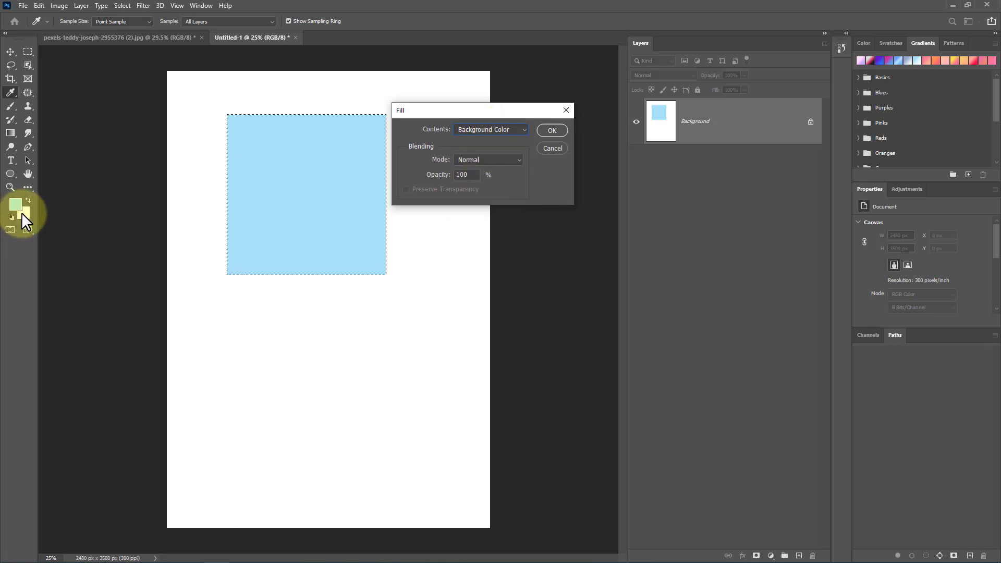
{"action": "left_click", "coordinate": [554, 130]}
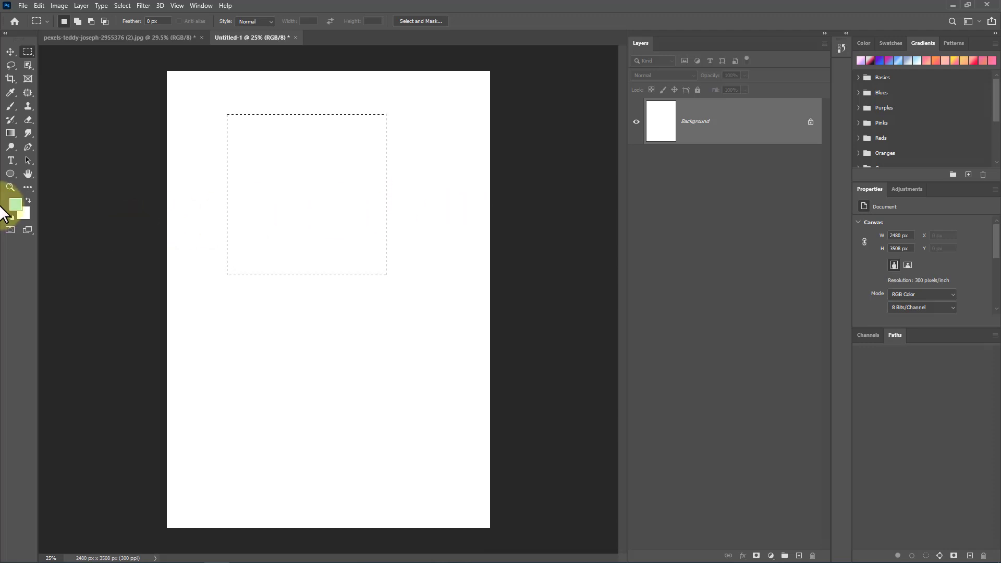
Step: Set the foreground colour to 7a1457 in the colour picker
{"action": "left_click", "coordinate": [16, 206]}
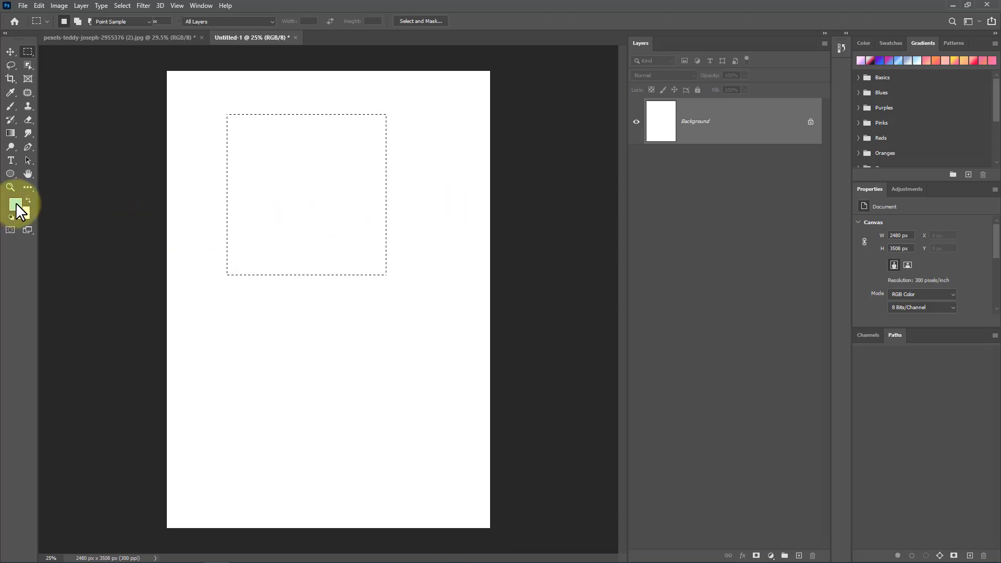
{"action": "left_click", "coordinate": [479, 129]}
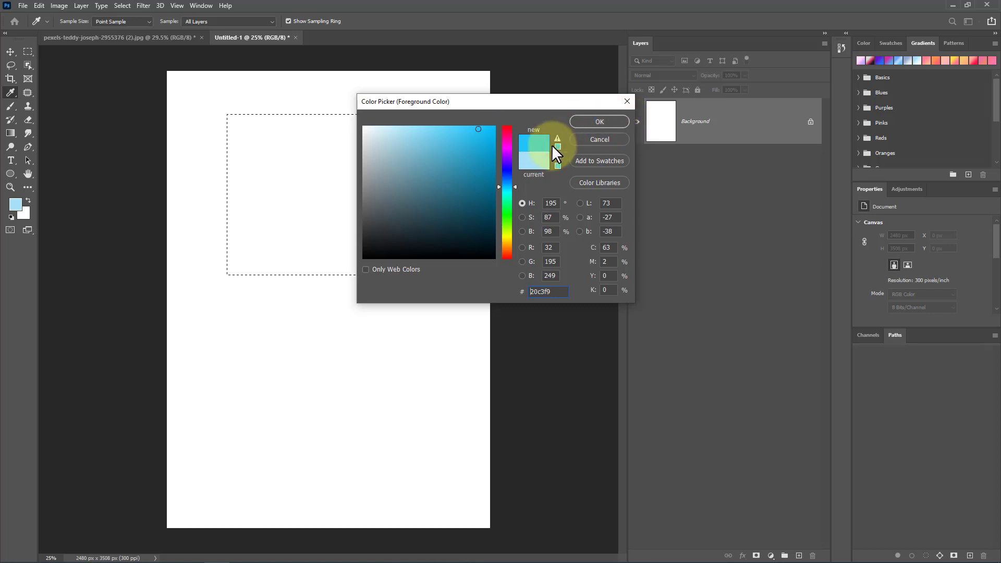
{"action": "mouse_move", "coordinate": [512, 159]}
{"action": "left_mouse_down"}
{"action": "mouse_move", "coordinate": [509, 139]}
{"action": "mouse_move", "coordinate": [477, 196]}
{"action": "left_mouse_up"}
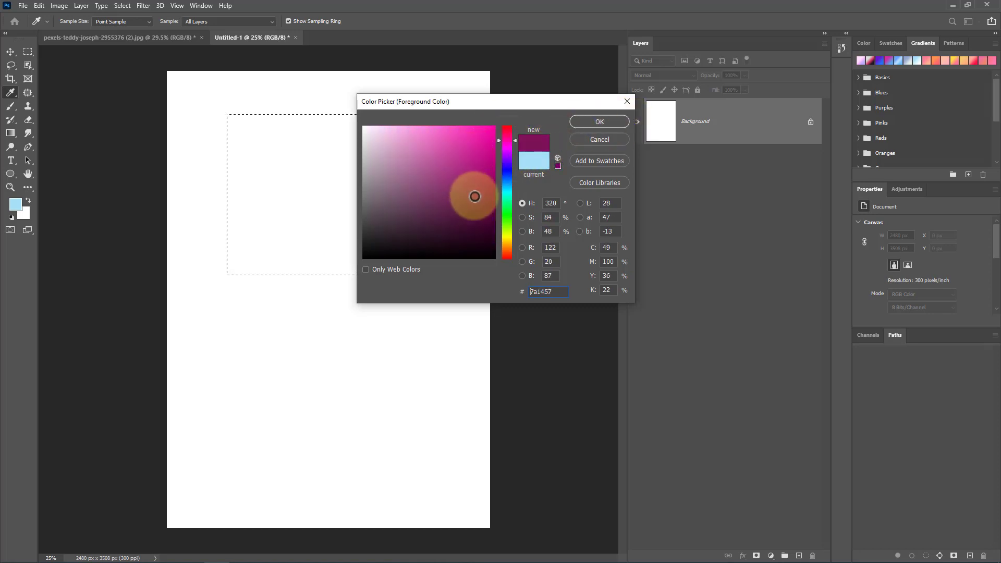
{"action": "left_click", "coordinate": [594, 122]}
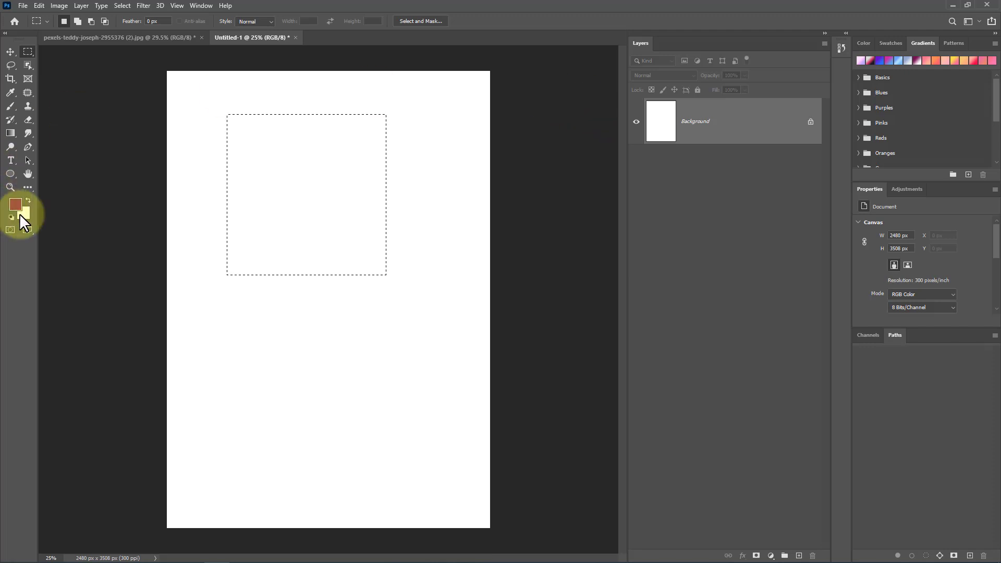
Step: Set the background colour to ffb923 in the colour picker
{"action": "left_click", "coordinate": [21, 215]}
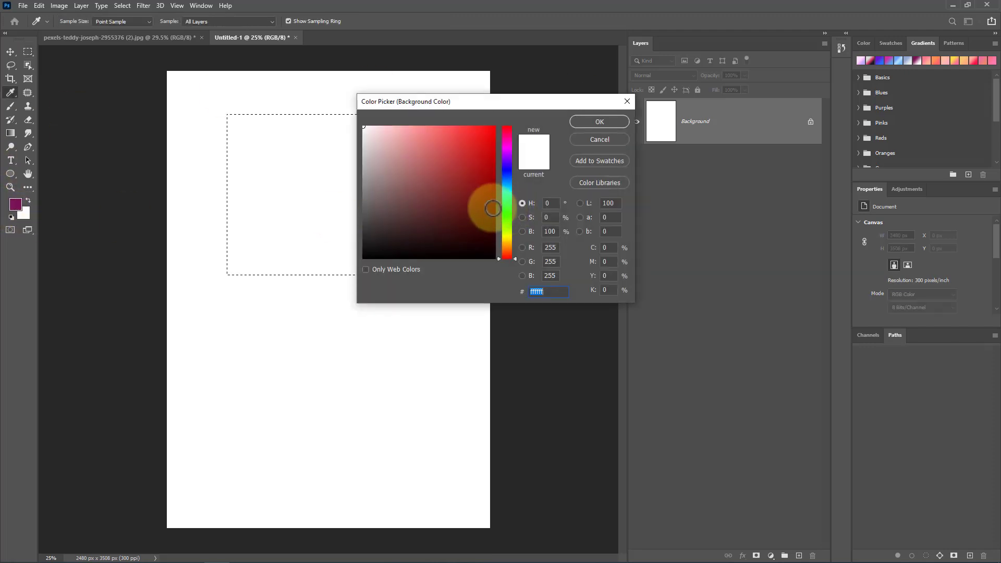
{"action": "left_click", "coordinate": [505, 231]}
{"action": "left_click", "coordinate": [471, 195]}
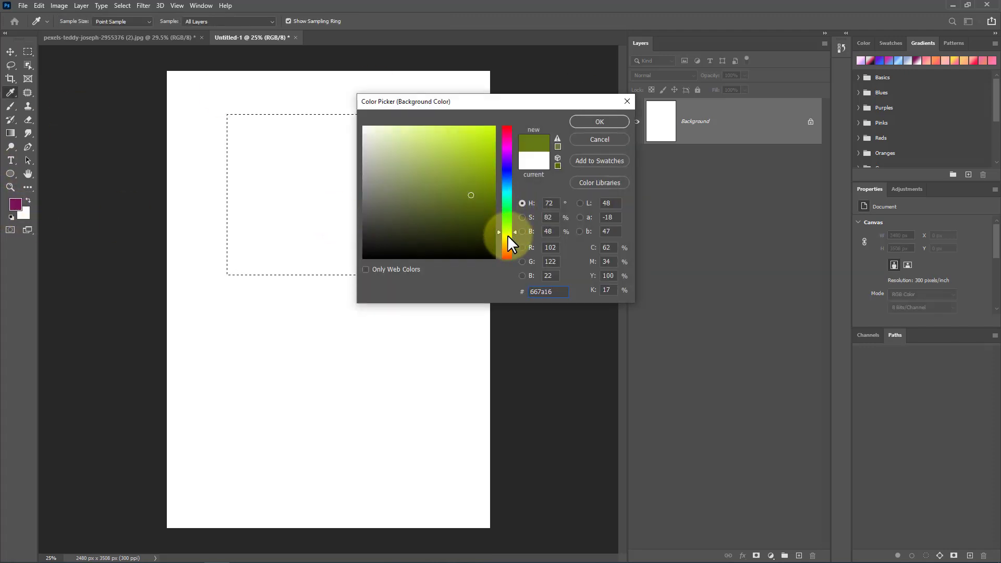
{"action": "left_click", "coordinate": [505, 244]}
{"action": "left_click", "coordinate": [476, 116]}
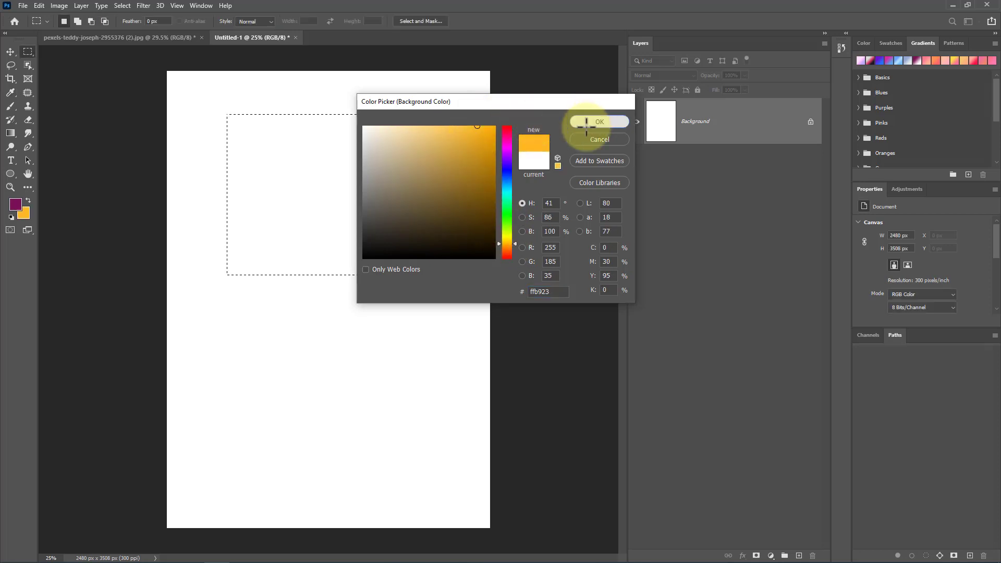
{"action": "left_click", "coordinate": [594, 123]}
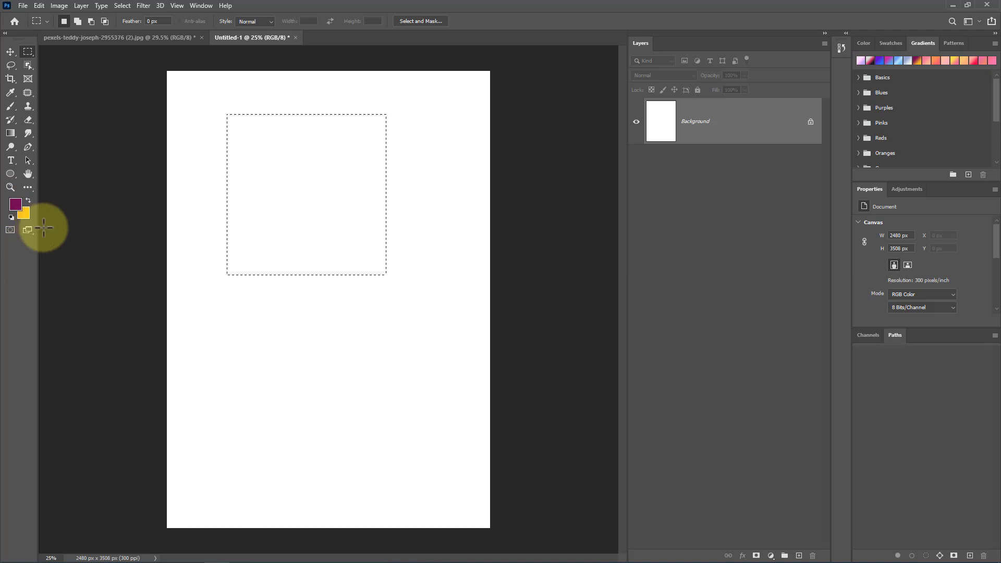
Step: Fill the rectangular selection with Foreground Color
{"action": "right_click", "coordinate": [272, 168]}
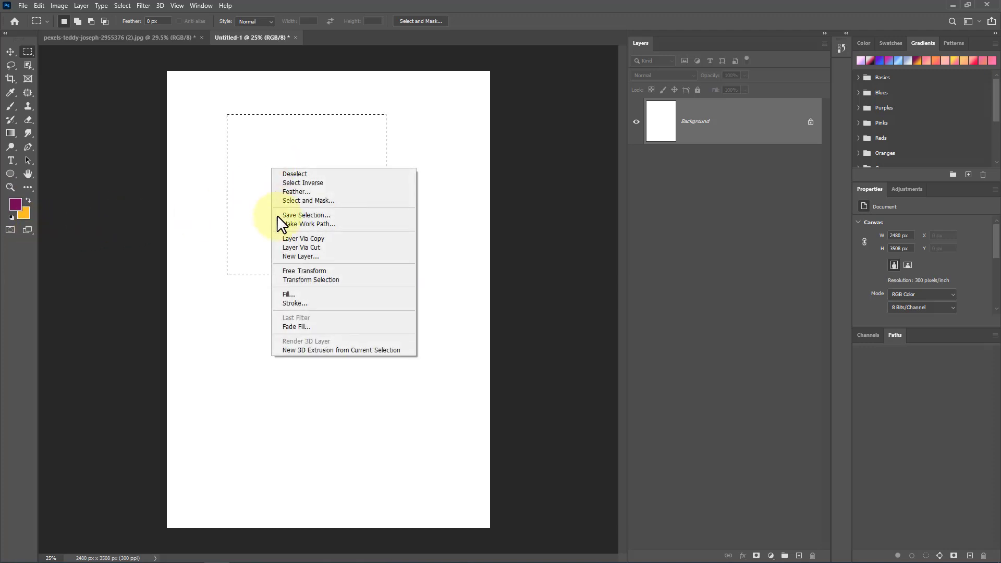
{"action": "left_click", "coordinate": [310, 293]}
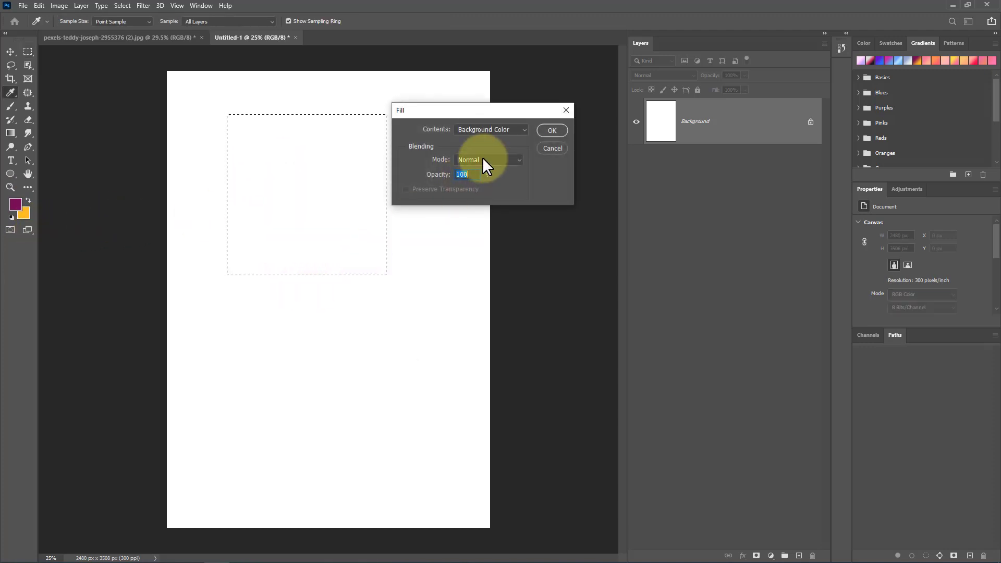
{"action": "left_click", "coordinate": [489, 131]}
{"action": "left_click", "coordinate": [476, 137]}
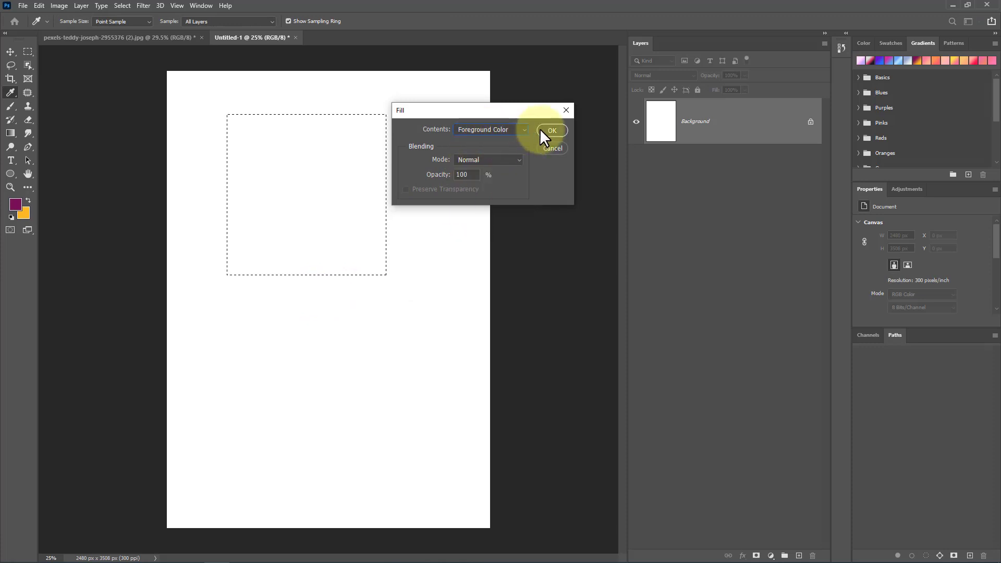
{"action": "left_click", "coordinate": [546, 128]}
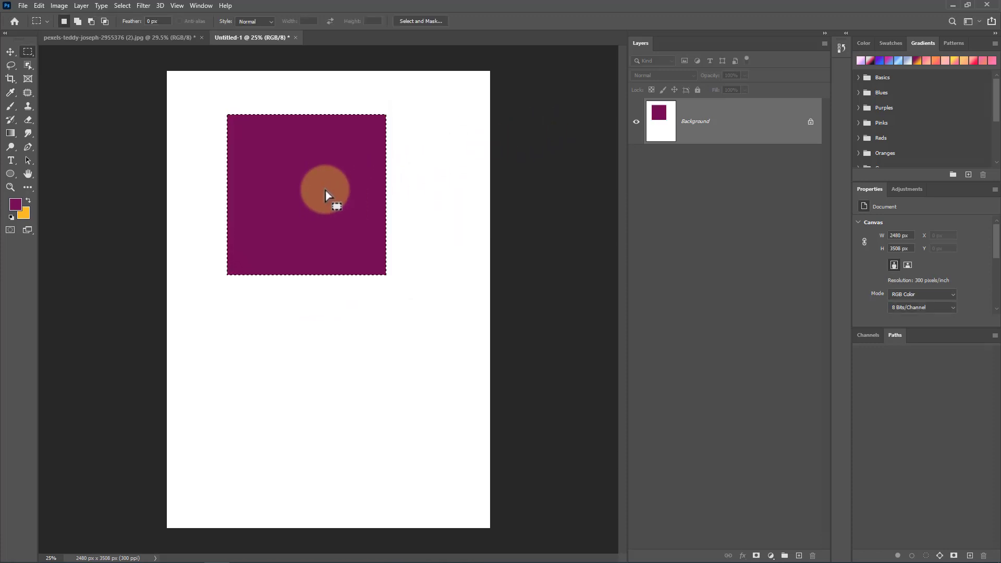
Step: Refill the rectangular selection with Background Color
{"action": "right_click", "coordinate": [325, 190]}
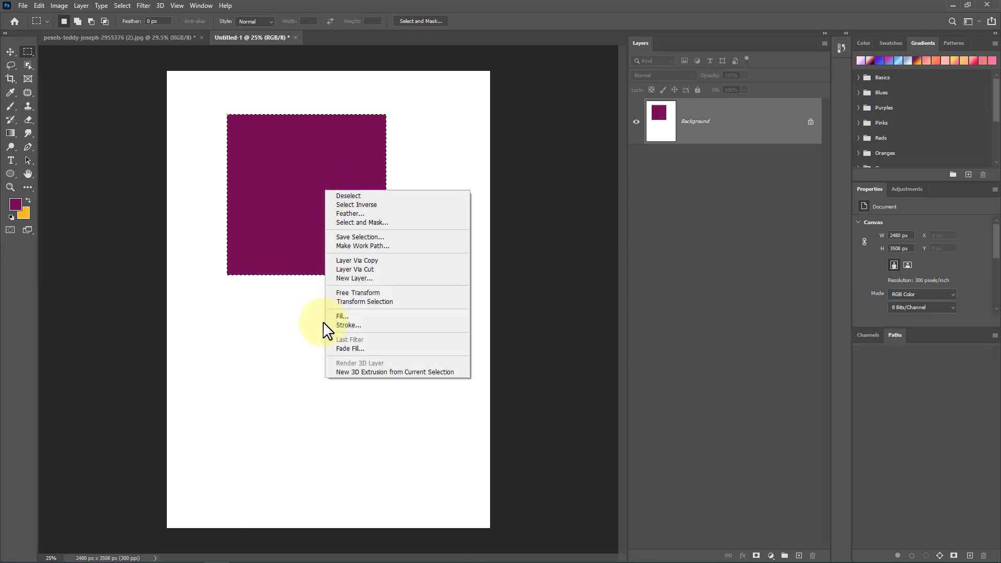
{"action": "left_click", "coordinate": [380, 317]}
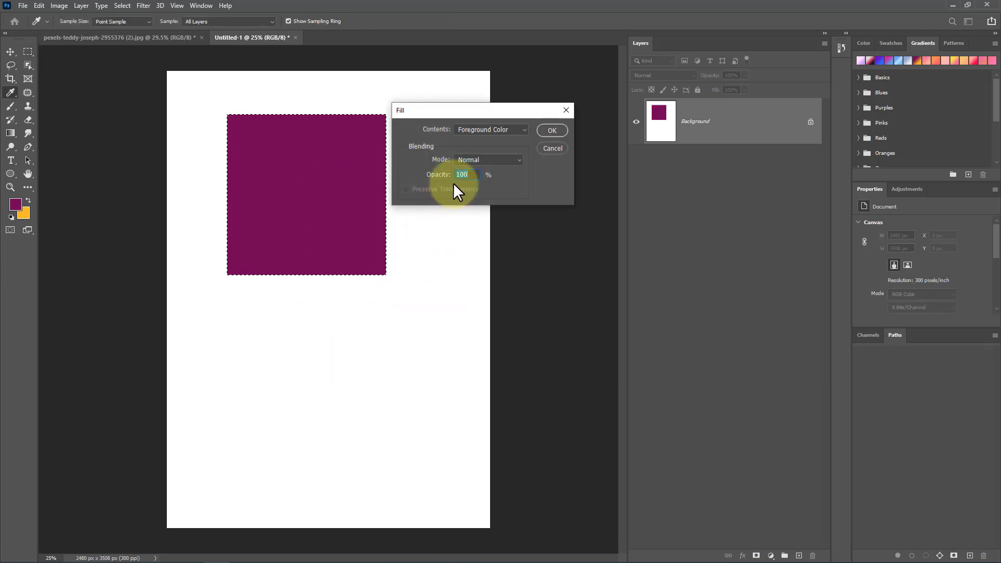
{"action": "left_click", "coordinate": [489, 131]}
{"action": "left_click", "coordinate": [483, 145]}
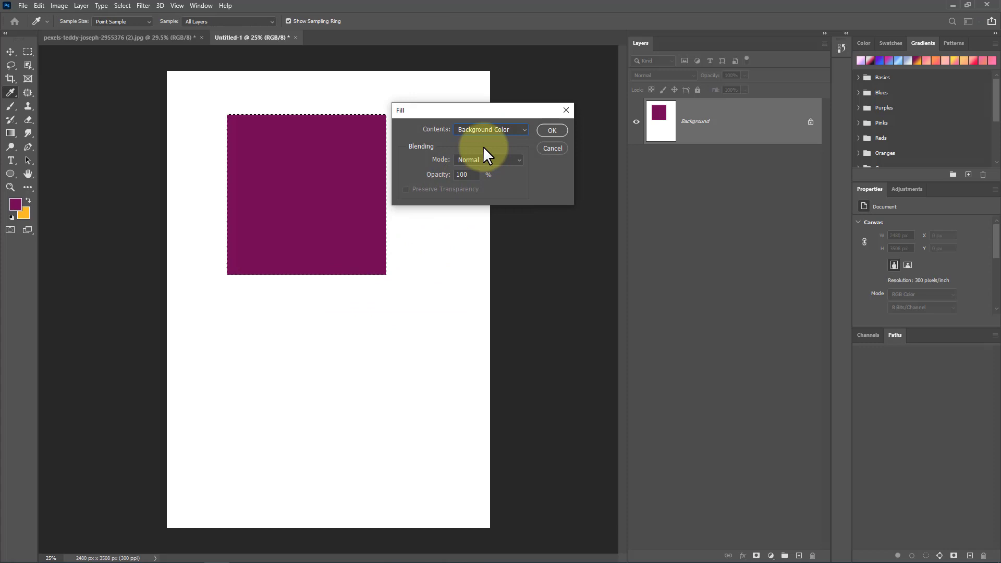
{"action": "left_click", "coordinate": [552, 130]}
Step: Switch to the marquee tool and fill the selection with the foreground colour using the shortcut
{"action": "key", "text": "m"}
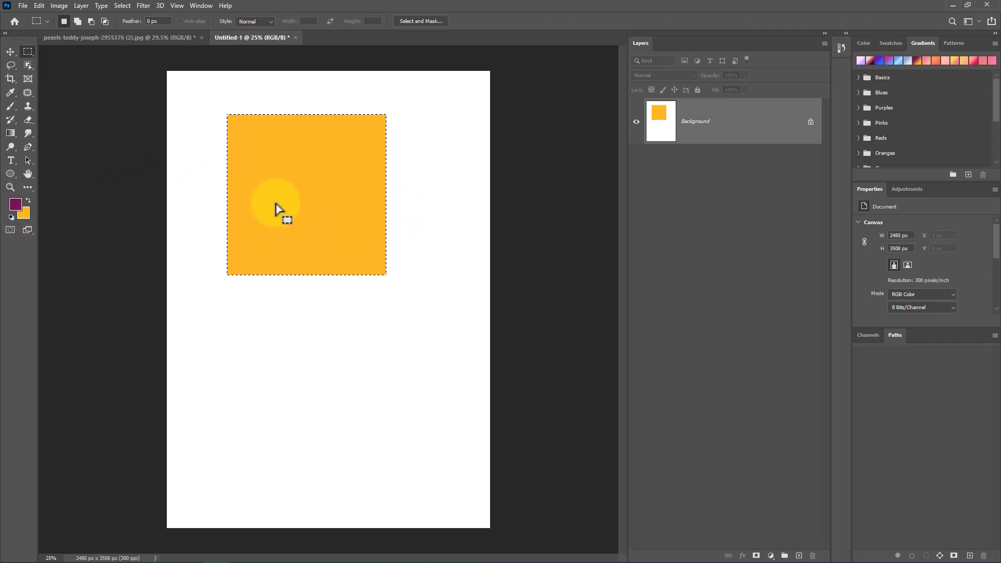
{"action": "key", "text": "alt+BackSpace"}
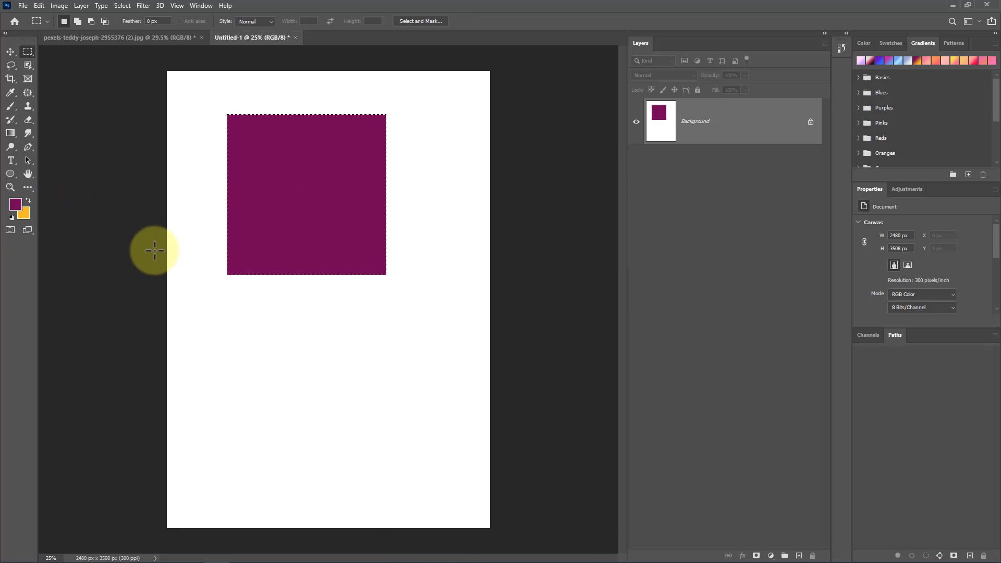
Step: Fill the selection with the background colour using the shortcut, then deselect it
{"action": "key", "text": "ctrl+BackSpace"}
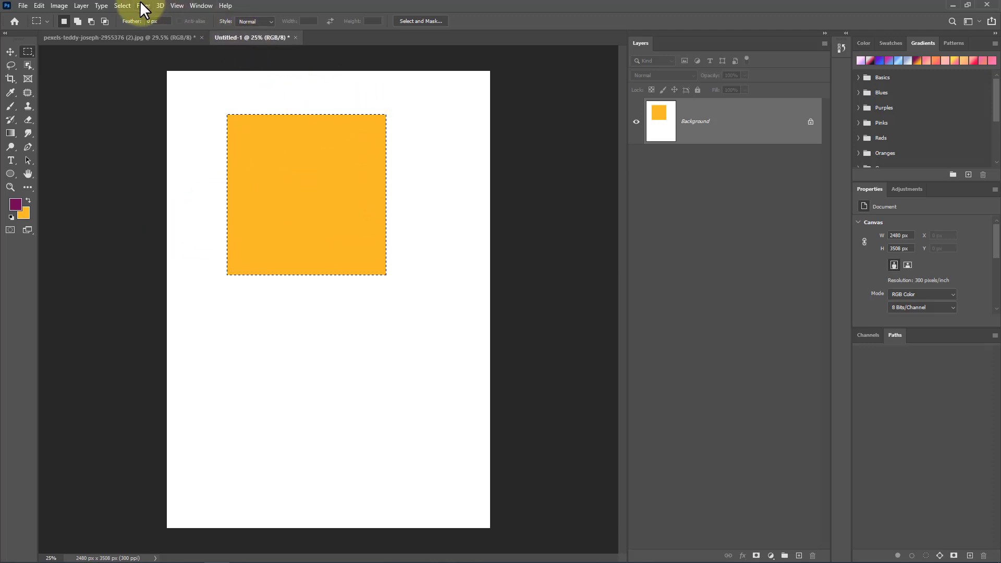
{"action": "left_click", "coordinate": [124, 7]}
{"action": "left_click", "coordinate": [161, 26]}
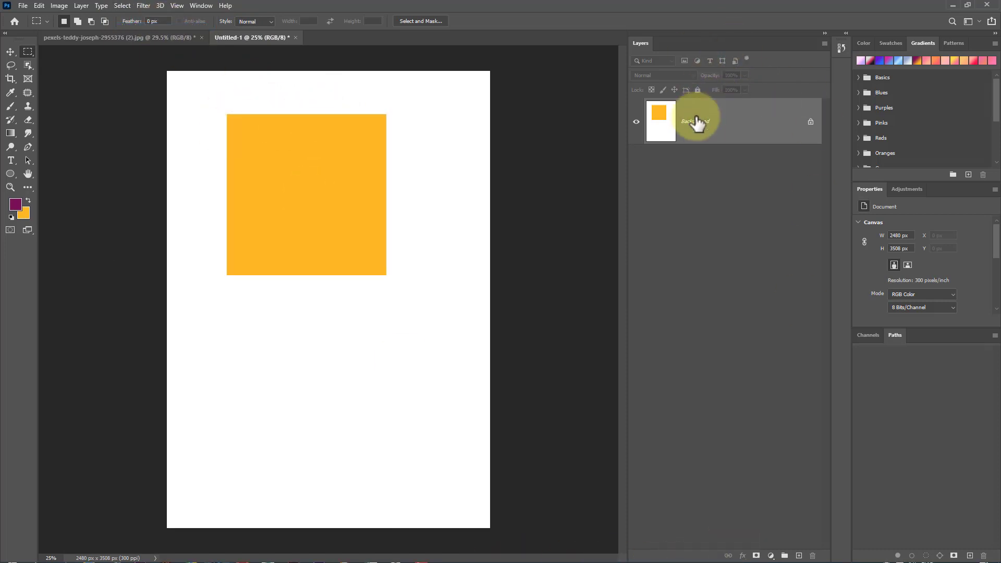
Step: Add a new layer and fill it with the foreground colour, alternating with the background colour via shortcuts
{"action": "left_click", "coordinate": [800, 556]}
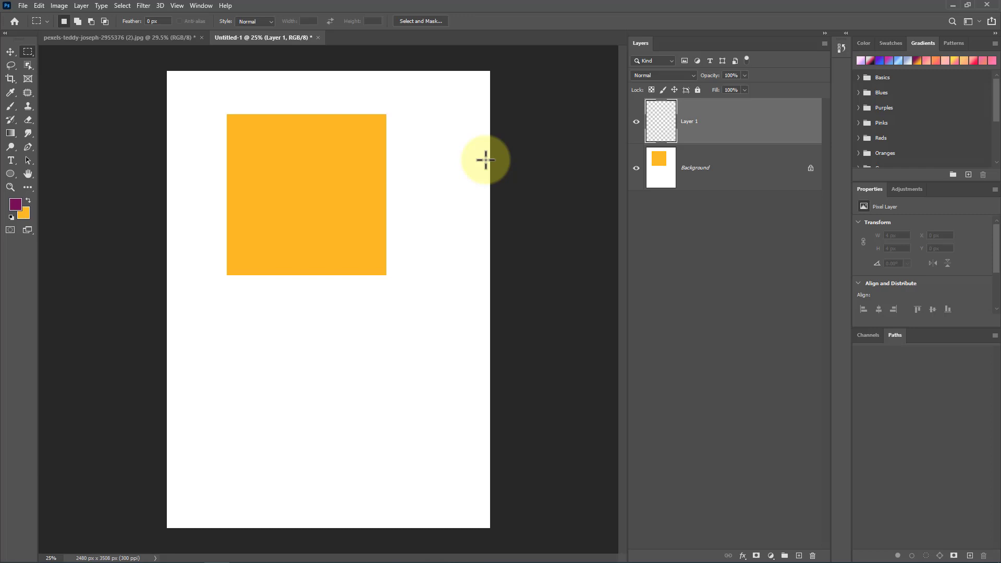
{"action": "key", "text": "alt+BackSpace"}
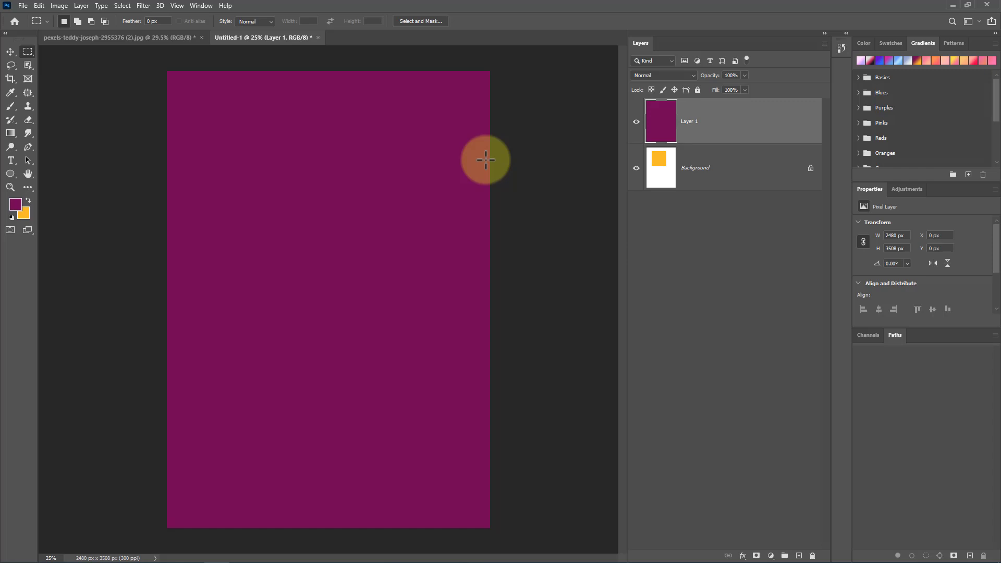
{"action": "key", "text": "ctrl+BackSpace"}
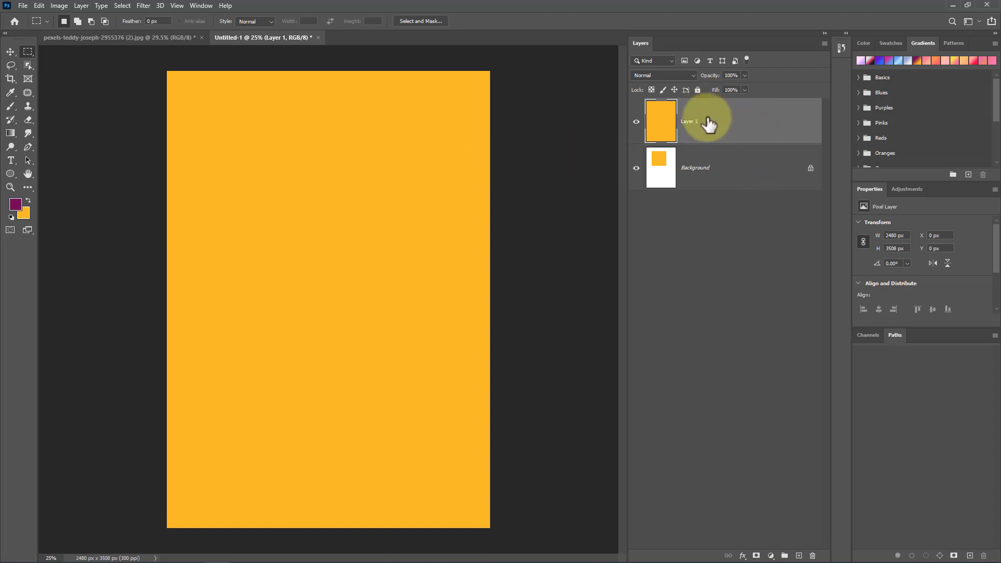
{"action": "key", "text": "alt+BackSpace"}
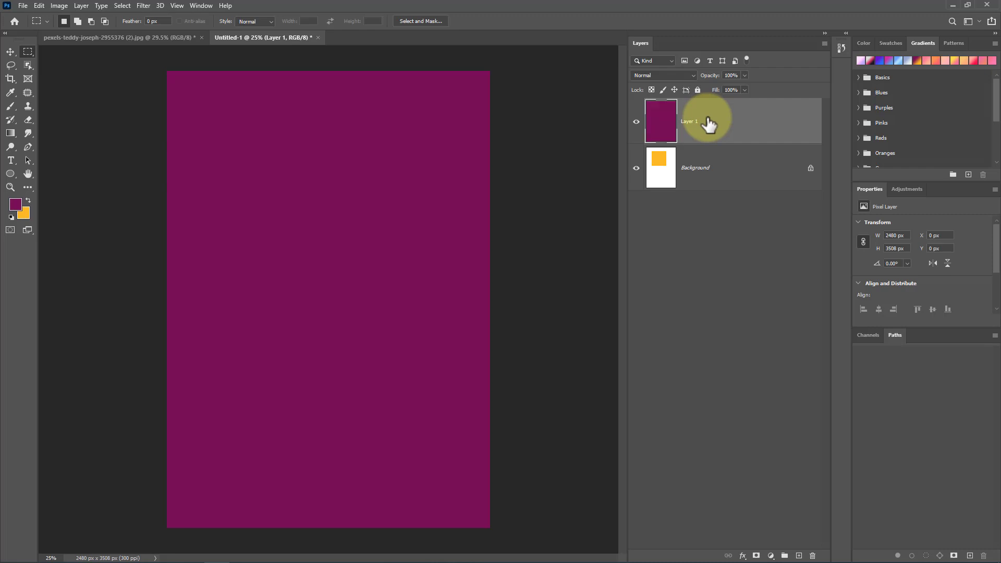
Step: Unlock the Background layer and reselect the new top layer
{"action": "left_click_drag", "start_coordinate": [715, 123], "coordinate": [716, 222]}
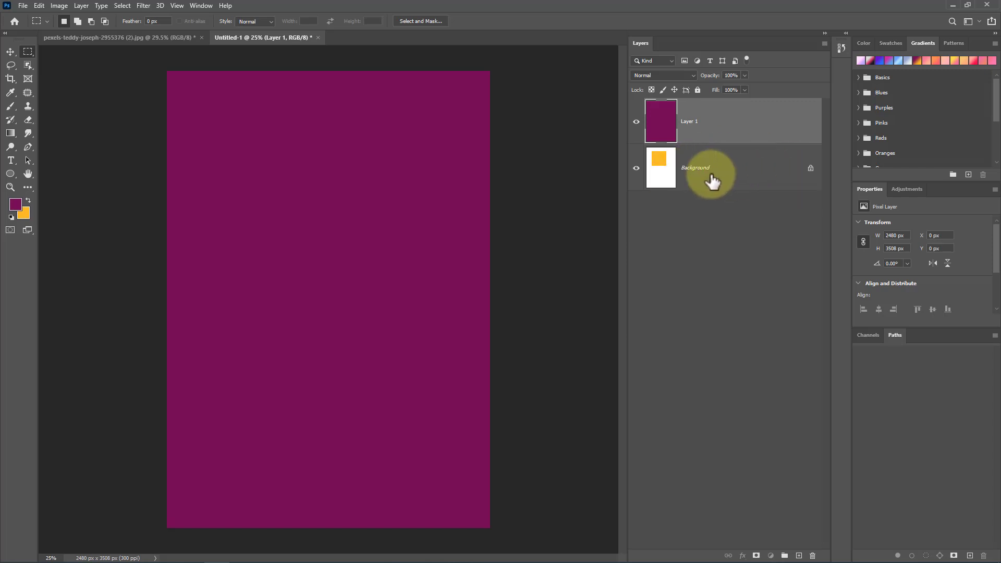
{"action": "left_click", "coordinate": [811, 171]}
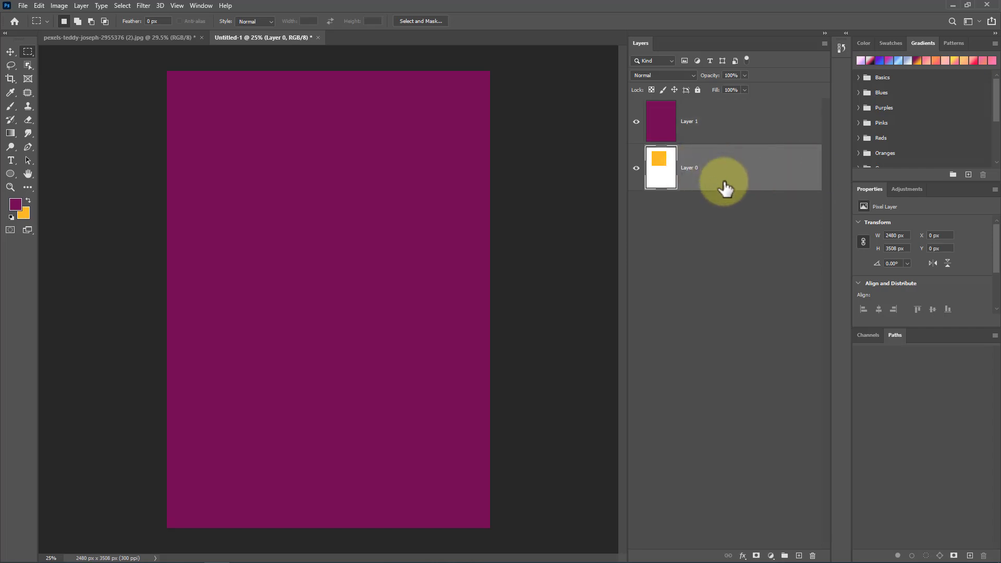
{"action": "mouse_move", "coordinate": [727, 112]}
{"action": "left_mouse_down"}
{"action": "mouse_move", "coordinate": [726, 191]}
{"action": "mouse_move", "coordinate": [725, 116]}
{"action": "mouse_move", "coordinate": [718, 169]}
{"action": "mouse_move", "coordinate": [715, 108]}
{"action": "left_mouse_up"}
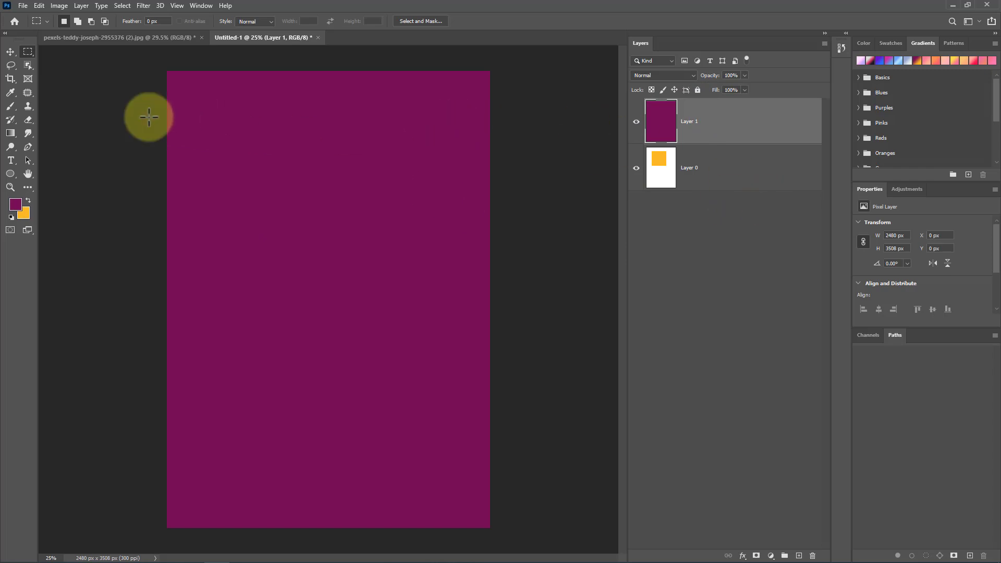
Step: Draw a circular selection about 1844 px across on the upper page with the Elliptical Marquee Tool
{"action": "left_click", "coordinate": [27, 51]}
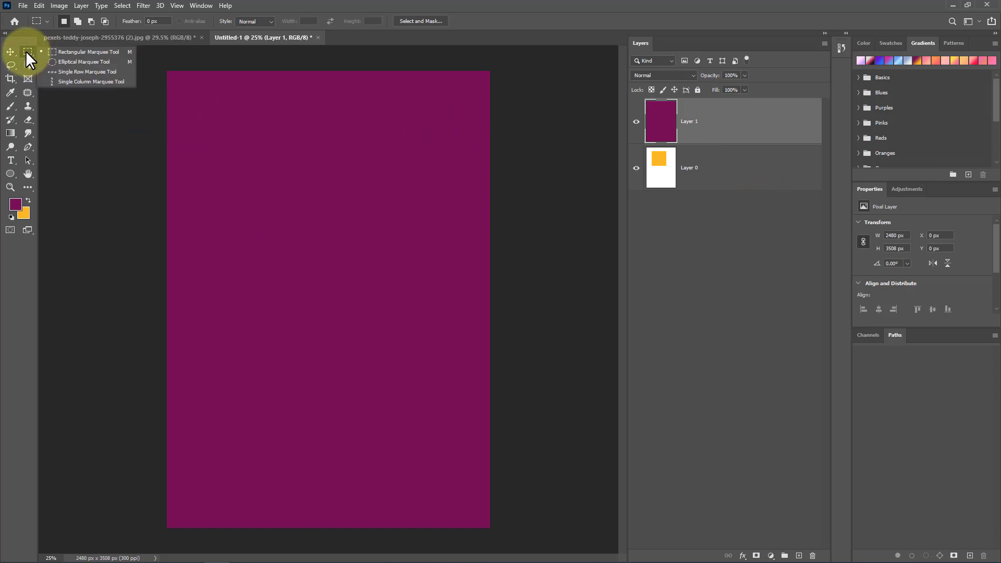
{"action": "left_click", "coordinate": [87, 61]}
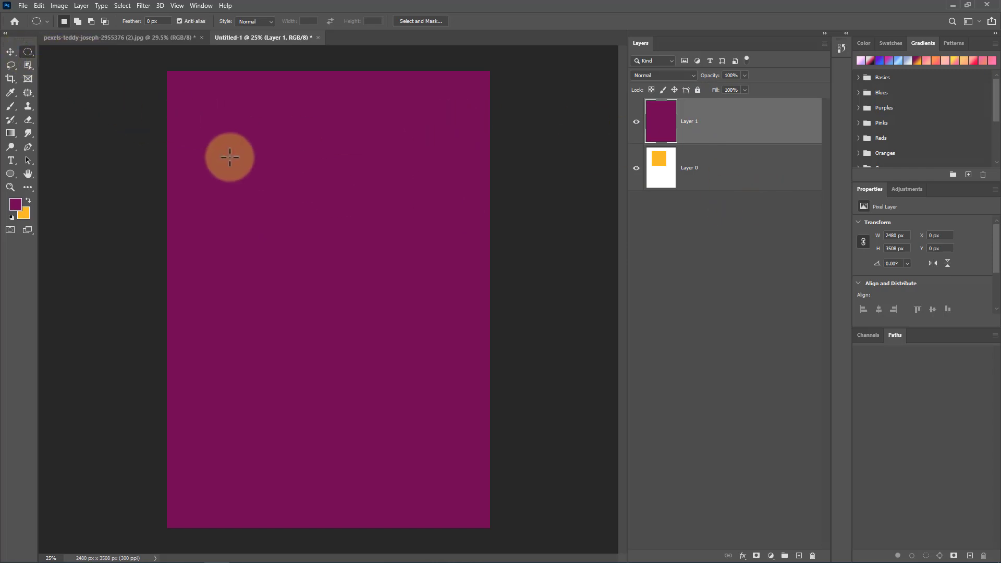
{"action": "left_click_drag", "start_coordinate": [207, 121], "coordinate": [441, 357]}
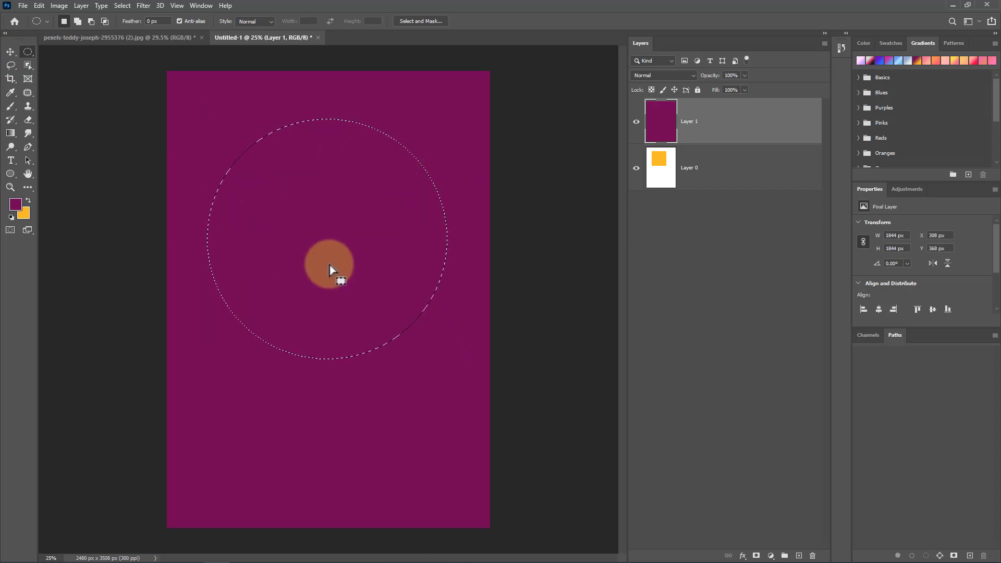
Step: Fill the circular selection with the custom colour 92e2ff, then deselect it
{"action": "right_click", "coordinate": [321, 192]}
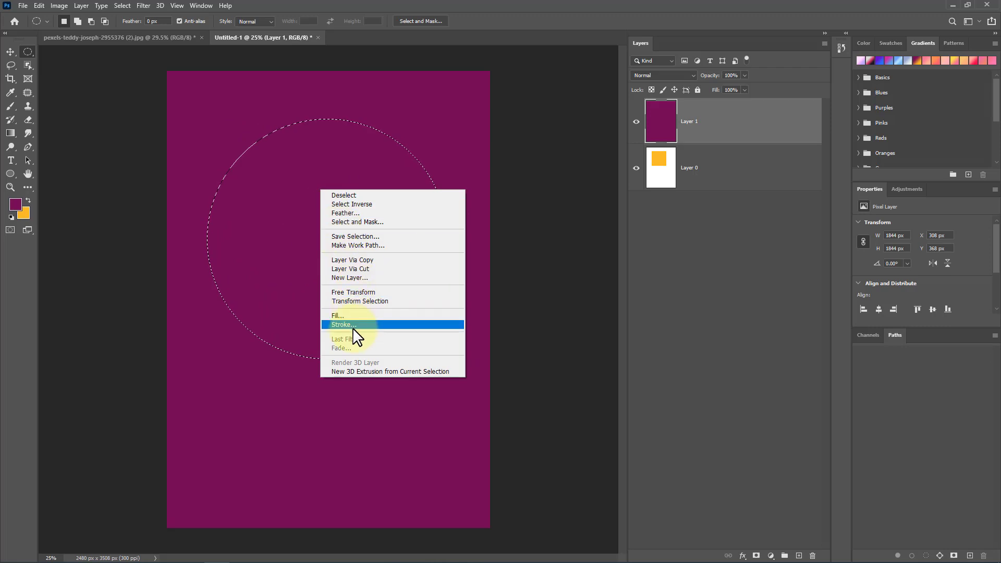
{"action": "left_click", "coordinate": [359, 314]}
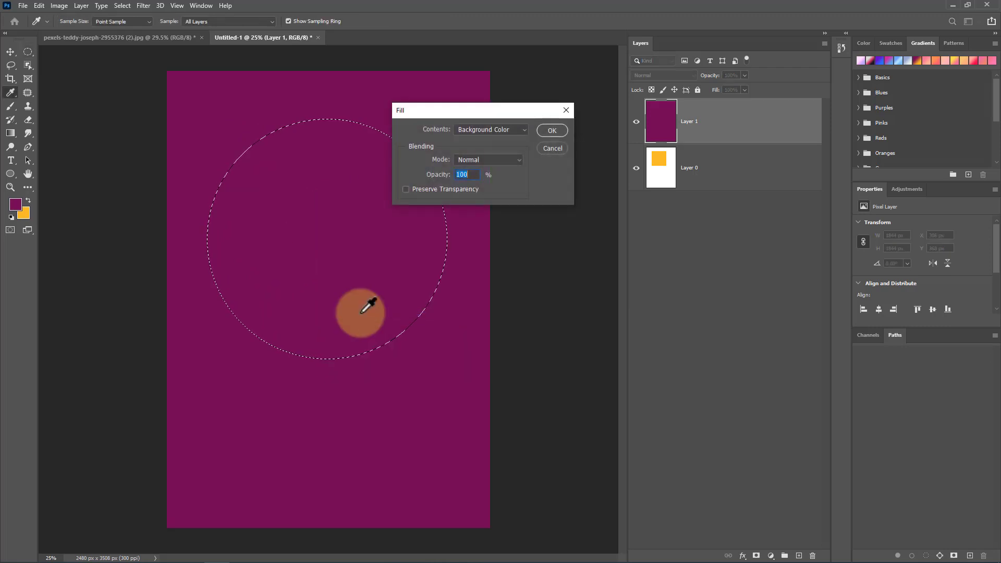
{"action": "left_click", "coordinate": [492, 129]}
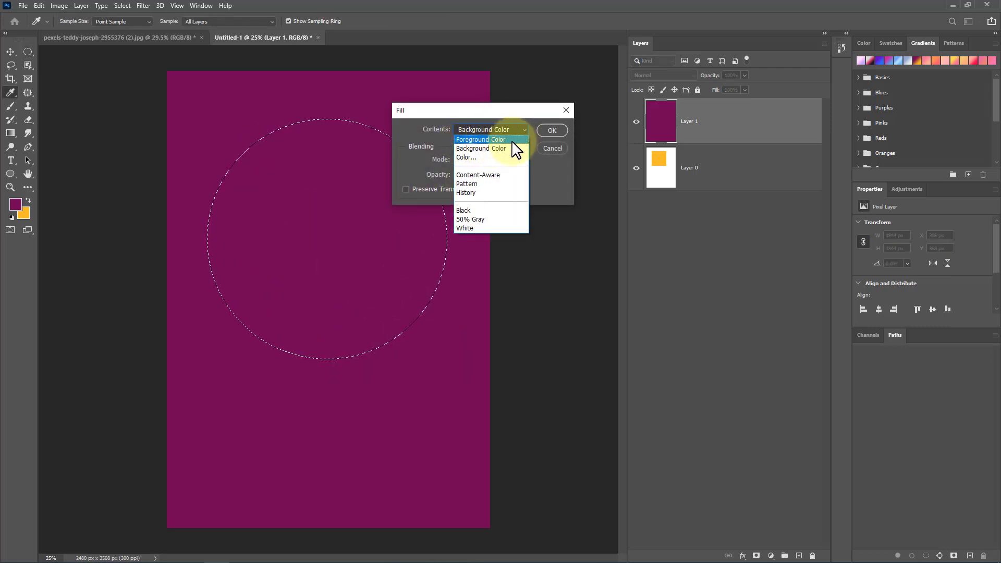
{"action": "left_click", "coordinate": [477, 158]}
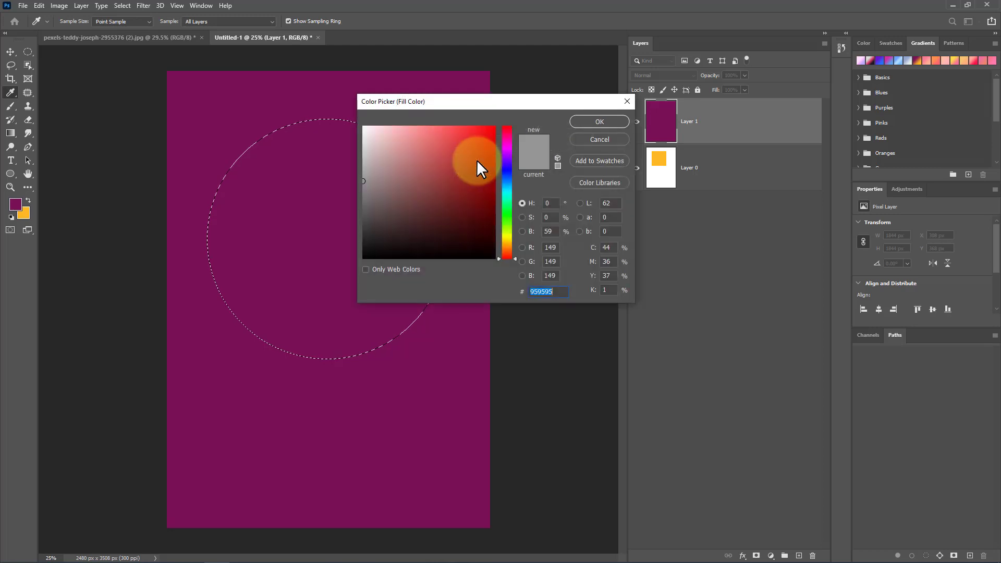
{"action": "left_click_drag", "start_coordinate": [505, 206], "coordinate": [420, 126]}
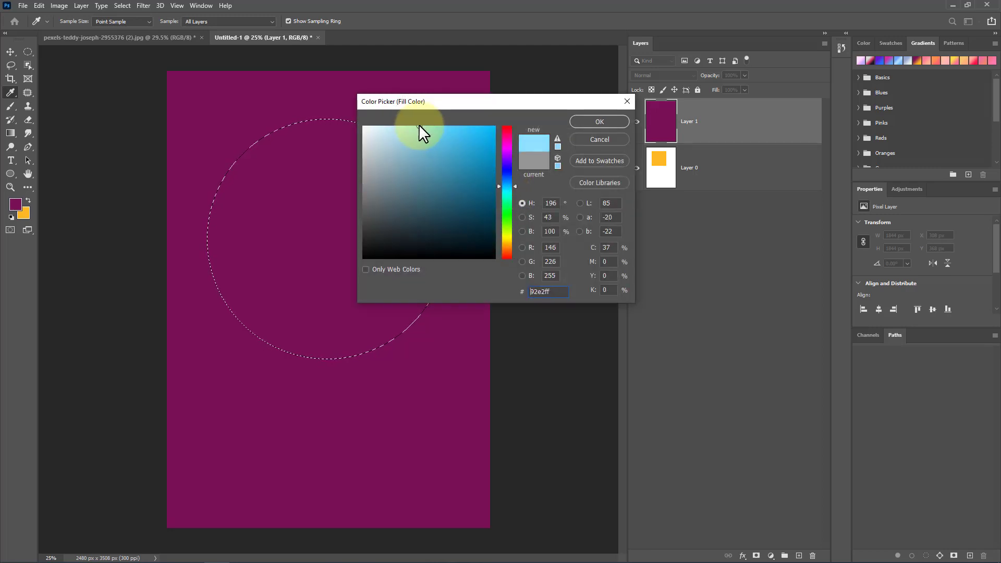
{"action": "left_click", "coordinate": [590, 124]}
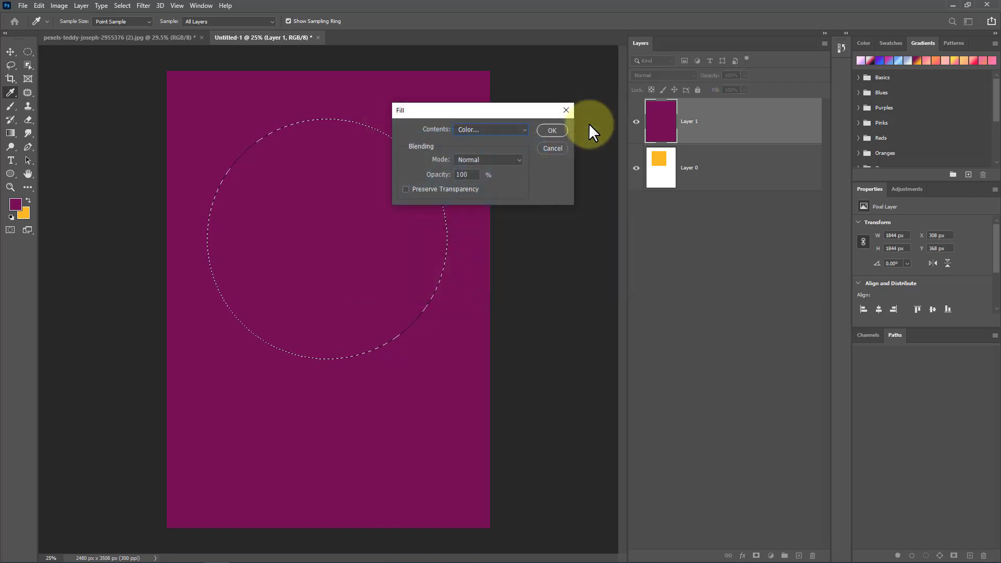
{"action": "left_click", "coordinate": [559, 129]}
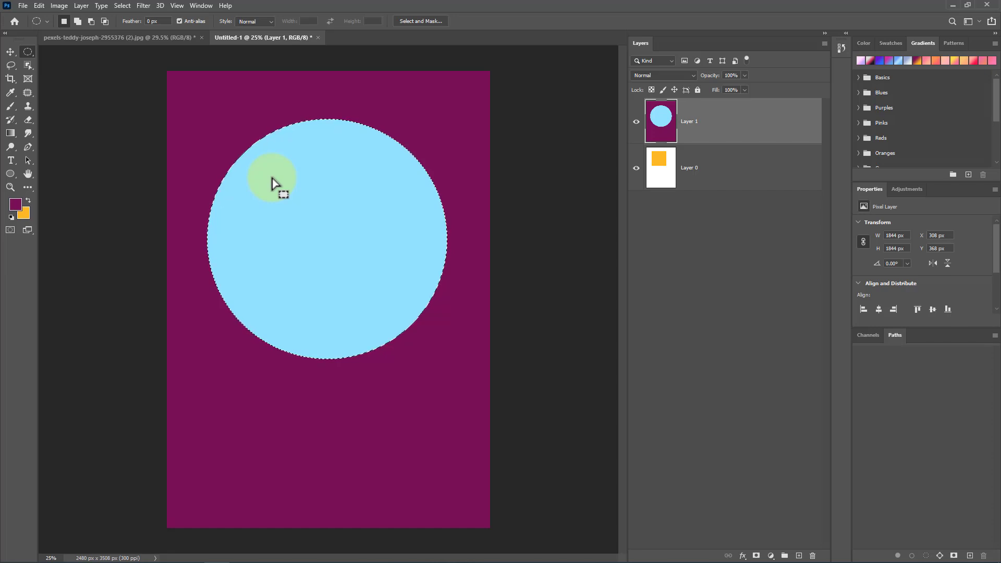
{"action": "key", "text": "ctrl+d"}
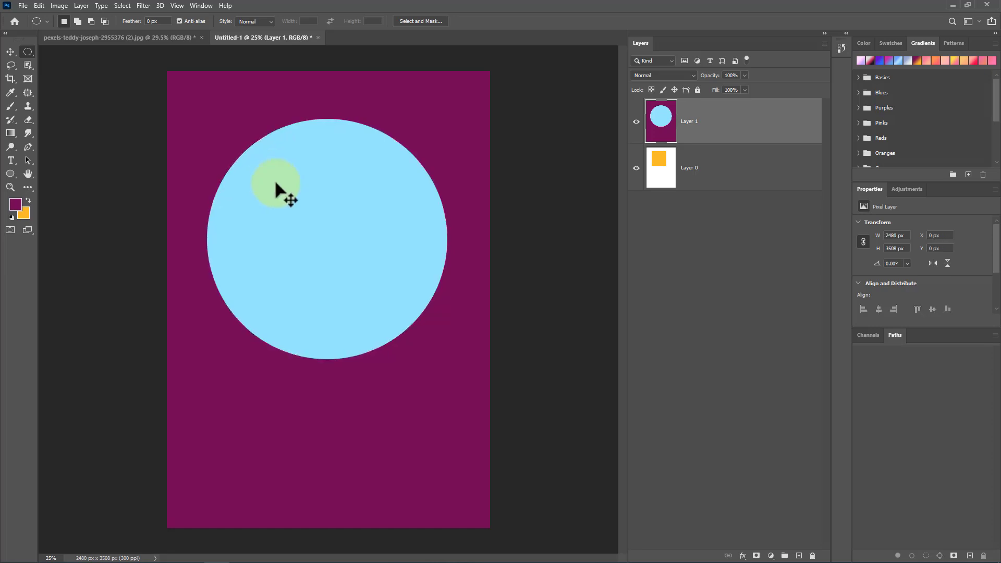
{"action": "left_click", "coordinate": [11, 53]}
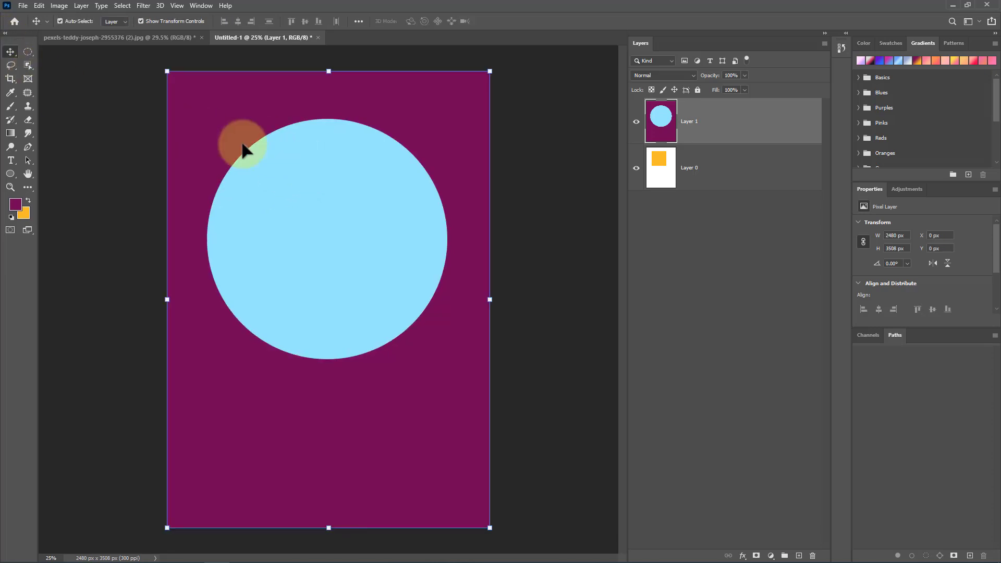
{"action": "left_click_drag", "start_coordinate": [304, 193], "coordinate": [386, 235]}
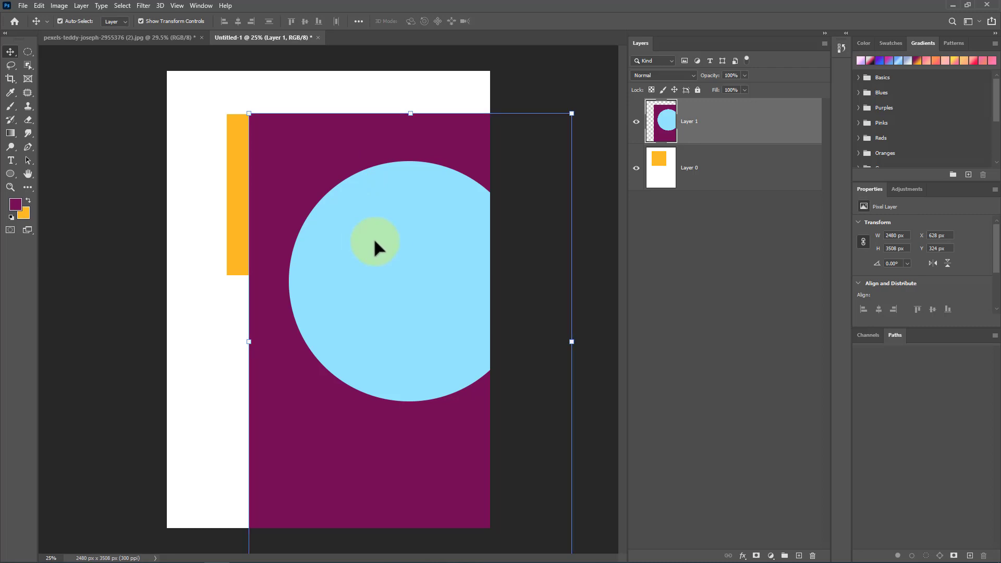
{"action": "key", "text": "ctrl+z"}
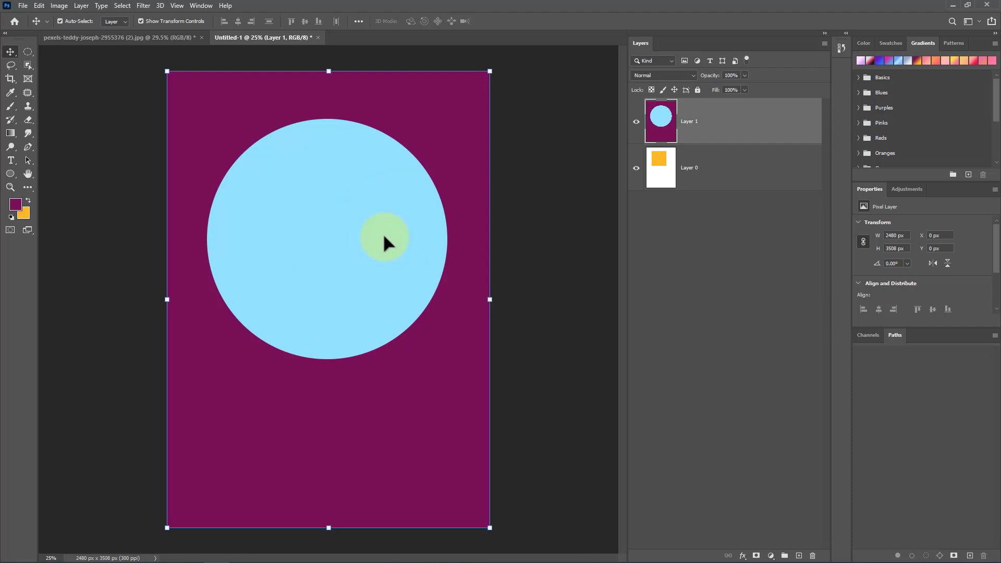
Step: Draw a rectangular selection about 1308 × 1420 px at the lower left and fill it with a yellow Trees pattern, then deselect
{"action": "left_click_drag", "start_coordinate": [23, 48], "coordinate": [46, 51]}
{"action": "left_click_drag", "start_coordinate": [361, 438], "coordinate": [190, 253]}
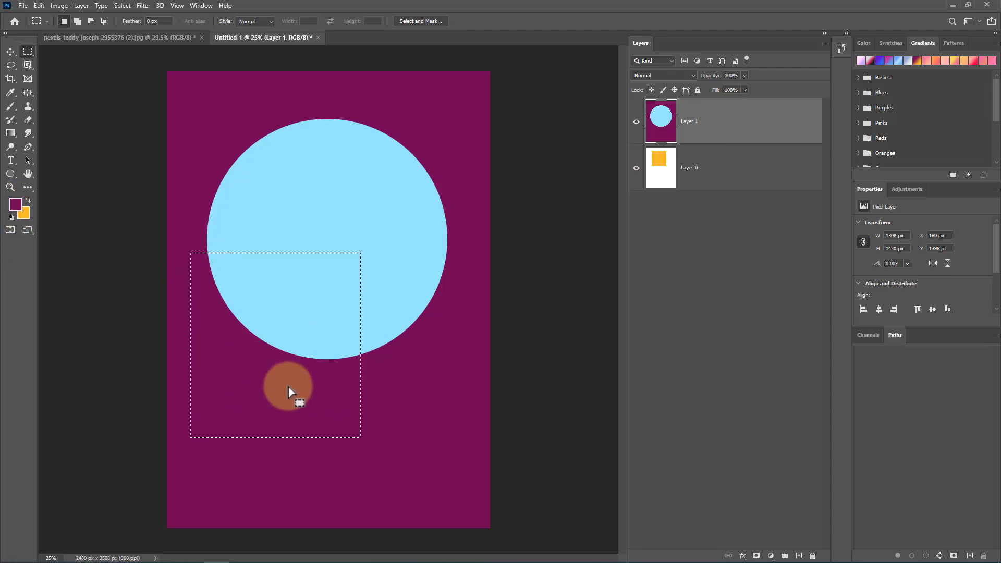
{"action": "right_click", "coordinate": [276, 368]}
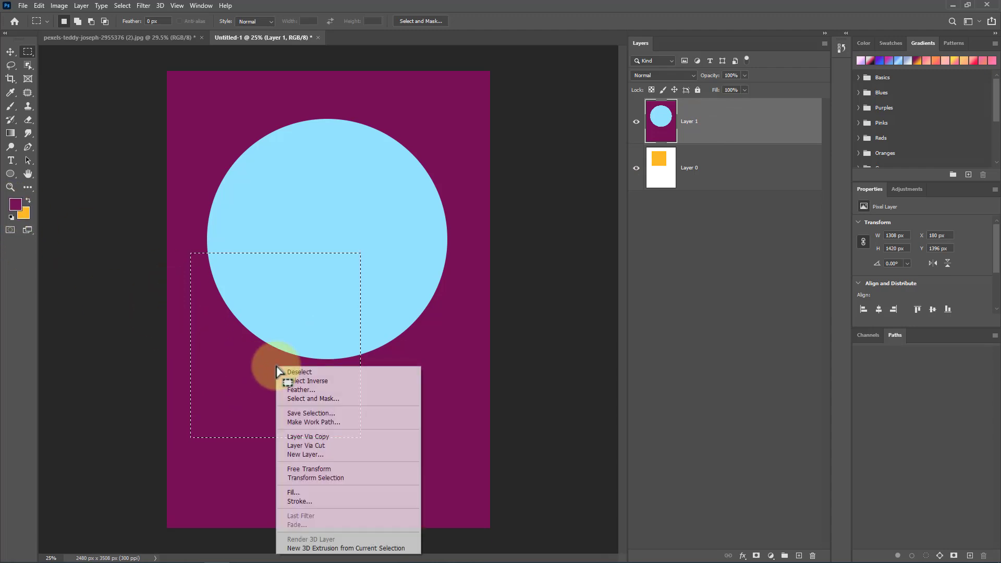
{"action": "left_click", "coordinate": [313, 493]}
{"action": "left_click", "coordinate": [482, 129]}
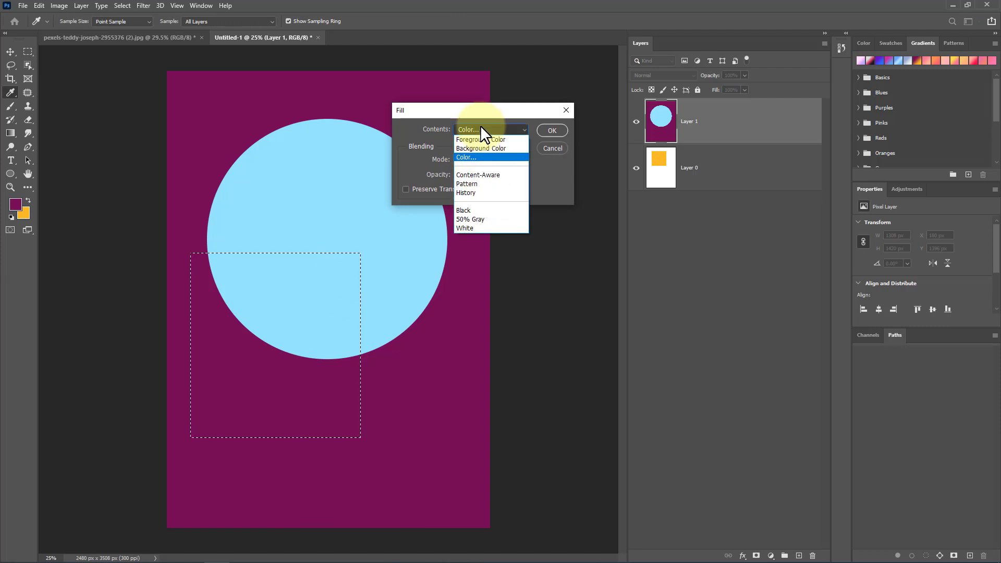
{"action": "left_click", "coordinate": [486, 183]}
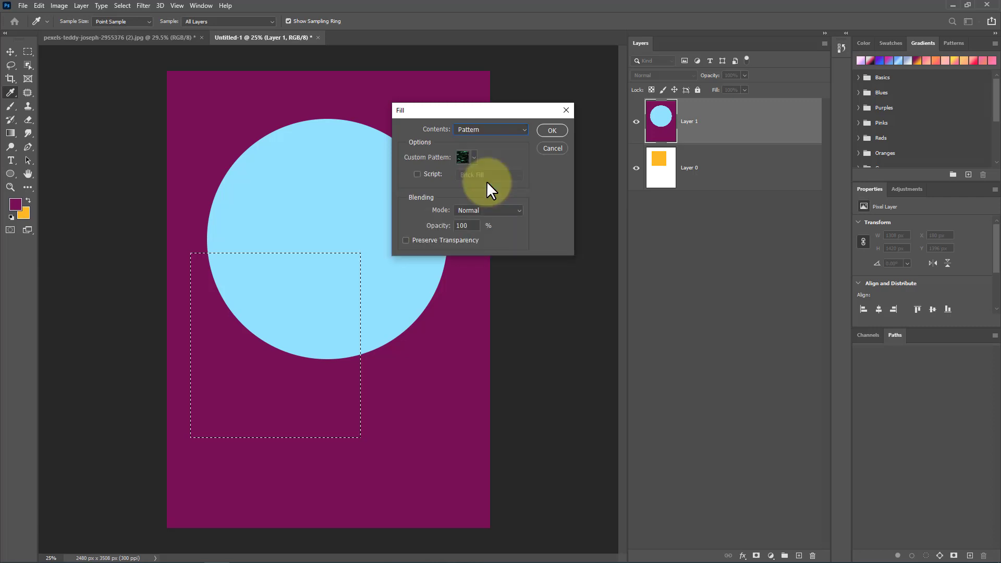
{"action": "left_click", "coordinate": [475, 157]}
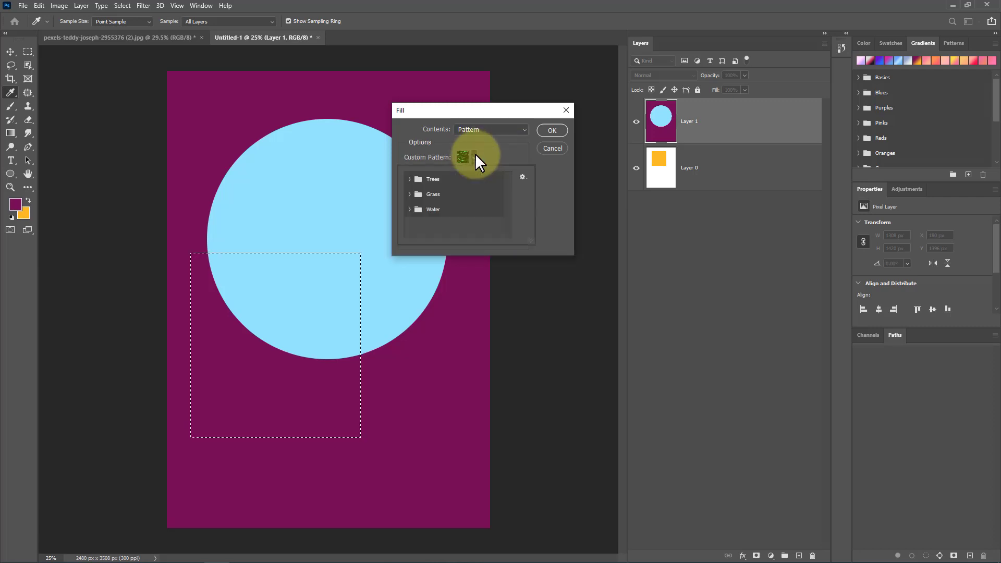
{"action": "left_click", "coordinate": [409, 179]}
{"action": "left_click", "coordinate": [458, 195]}
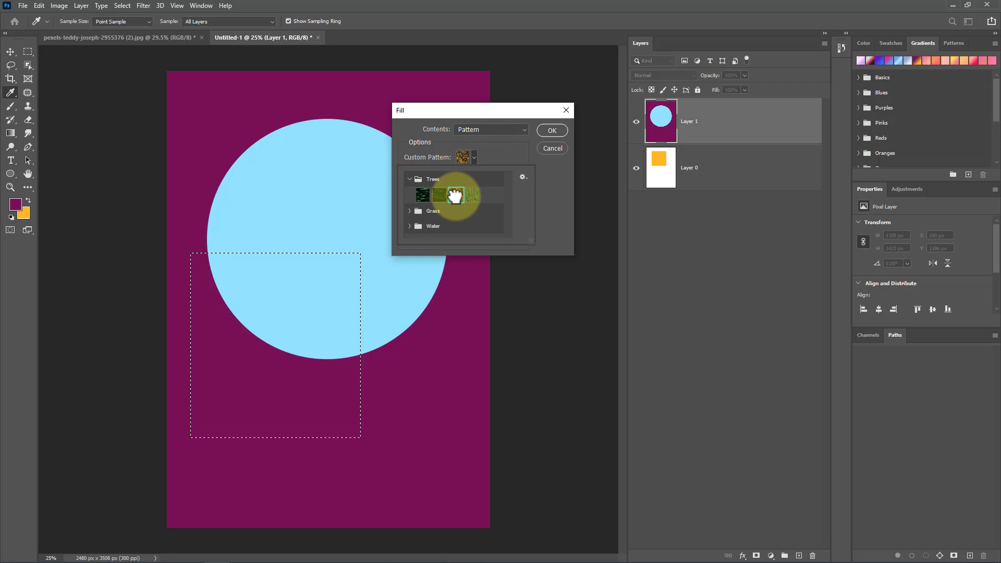
{"action": "left_click", "coordinate": [551, 131]}
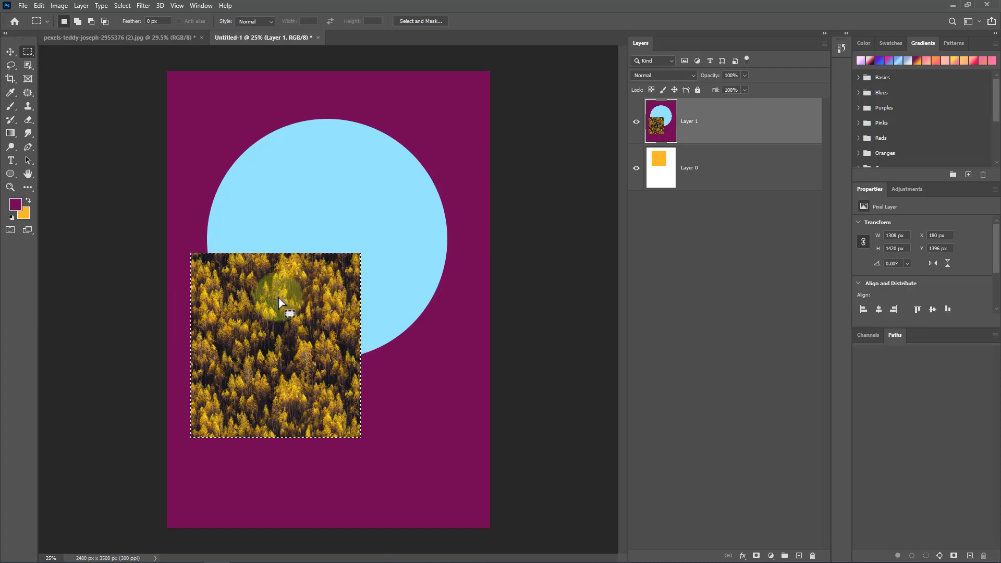
{"action": "left_click", "coordinate": [280, 300]}
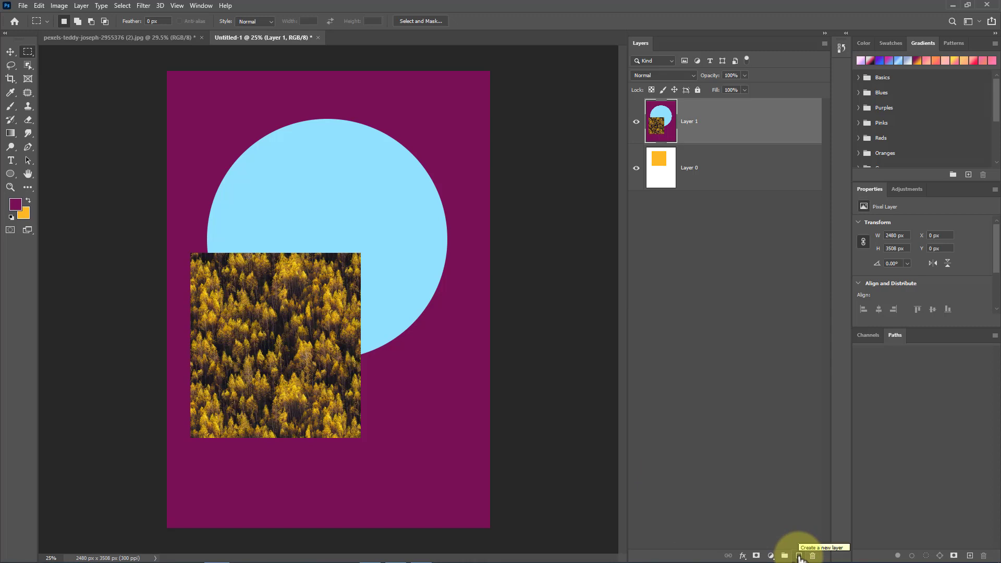
Step: Add two new empty layers, Layer 2 and Layer 3, the second through the New Layer dialog
{"action": "left_click", "coordinate": [800, 555]}
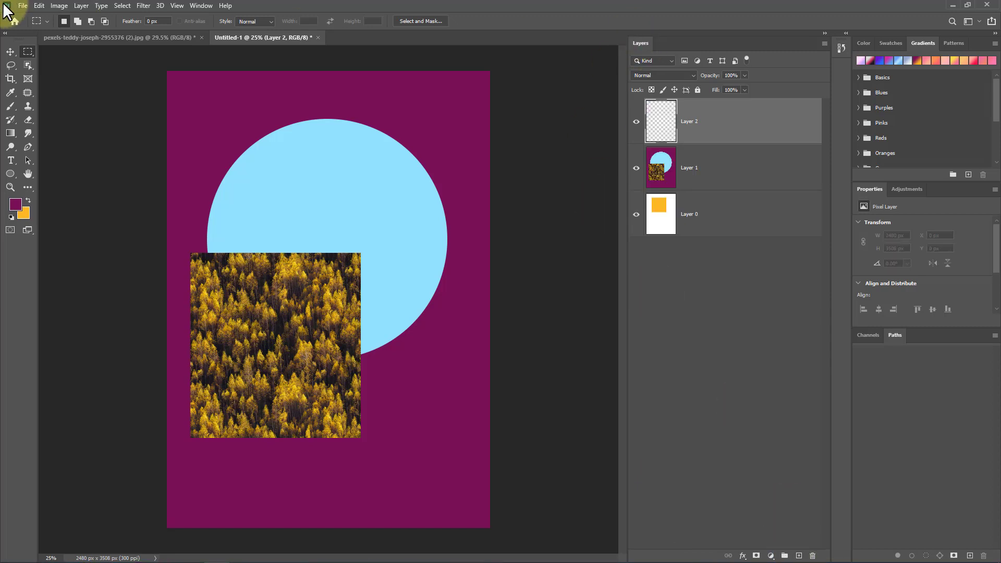
{"action": "left_click", "coordinate": [81, 6]}
{"action": "mouse_move", "coordinate": [98, 16]}
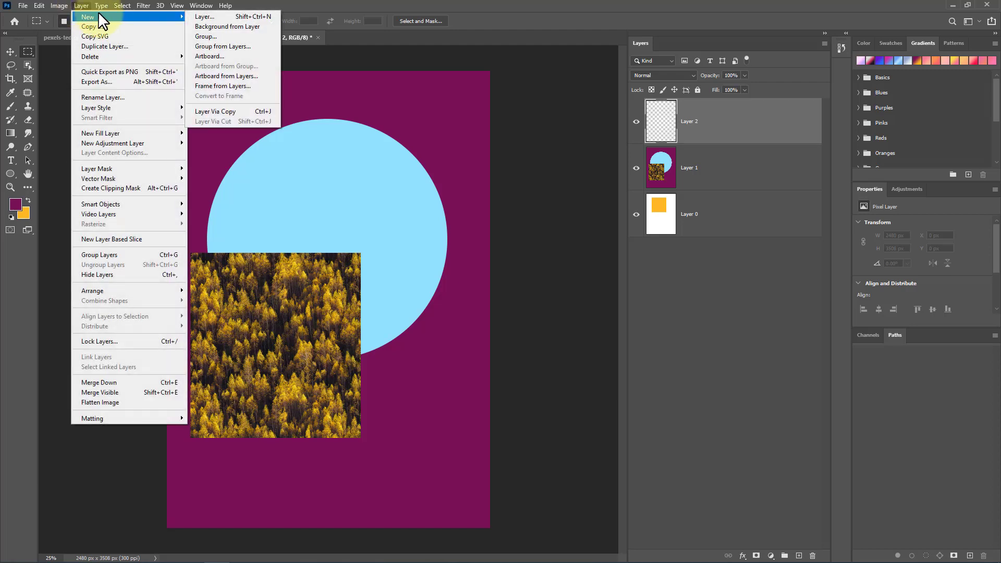
{"action": "left_click", "coordinate": [227, 14]}
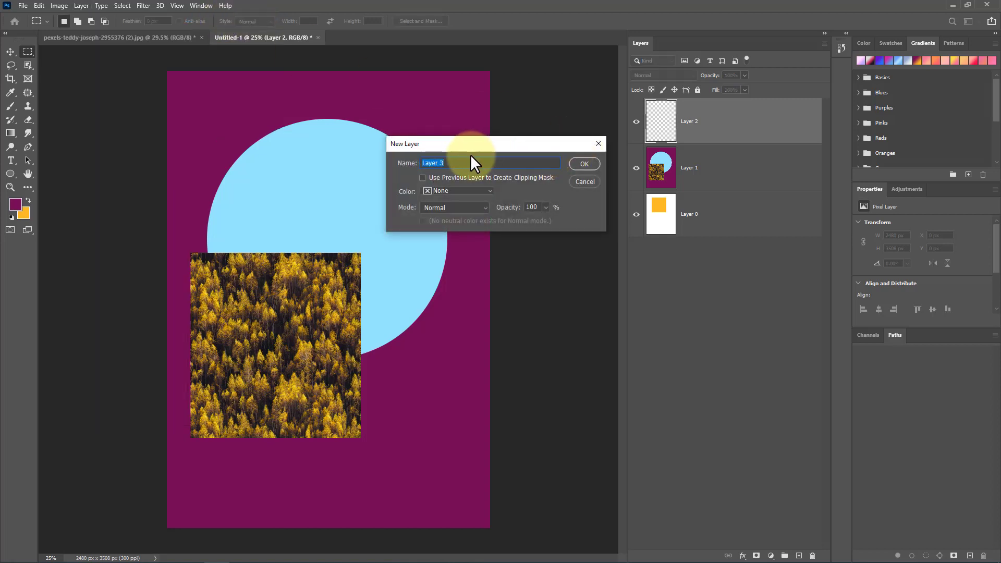
{"action": "left_click", "coordinate": [584, 163]}
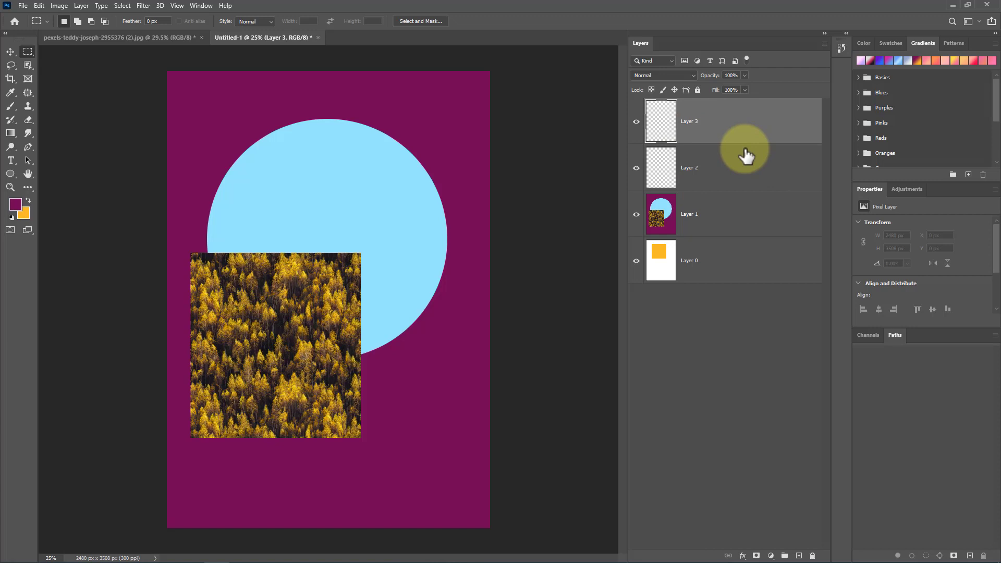
Step: Draw a rectangular selection about 1320 × 924 px near the top, fill it with the foreground colour, and deselect
{"action": "left_click_drag", "start_coordinate": [265, 81], "coordinate": [438, 201]}
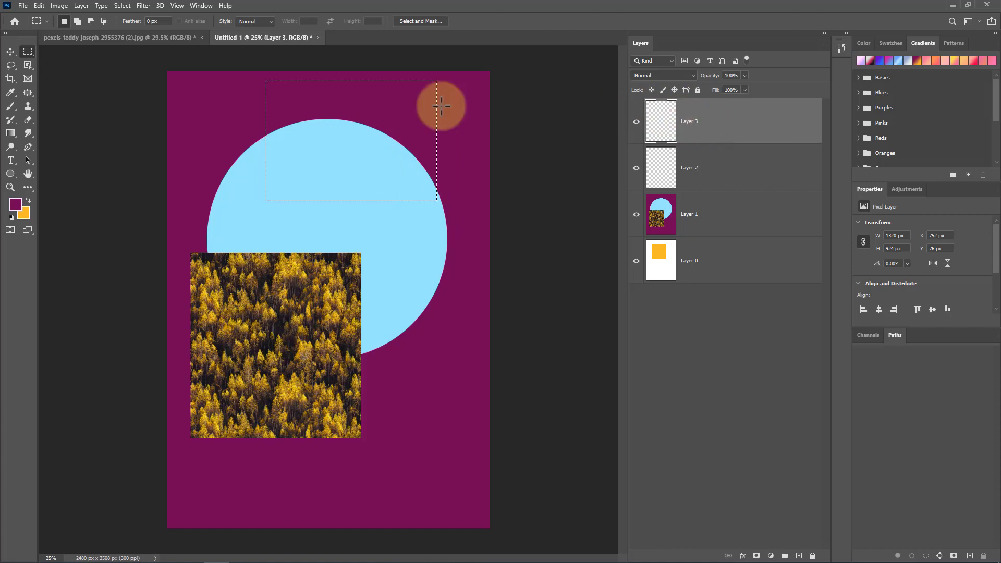
{"action": "right_click", "coordinate": [392, 115]}
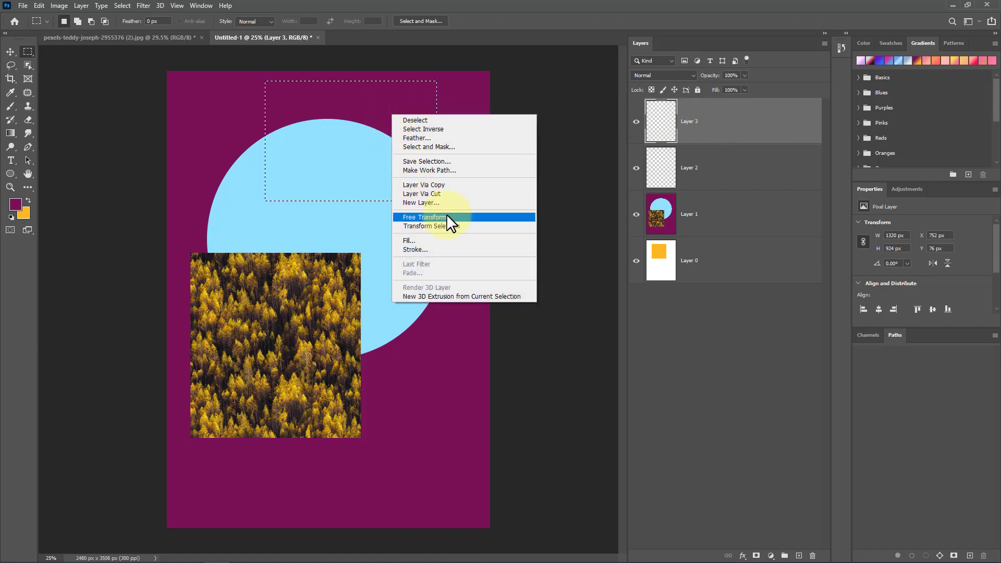
{"action": "left_click", "coordinate": [456, 241]}
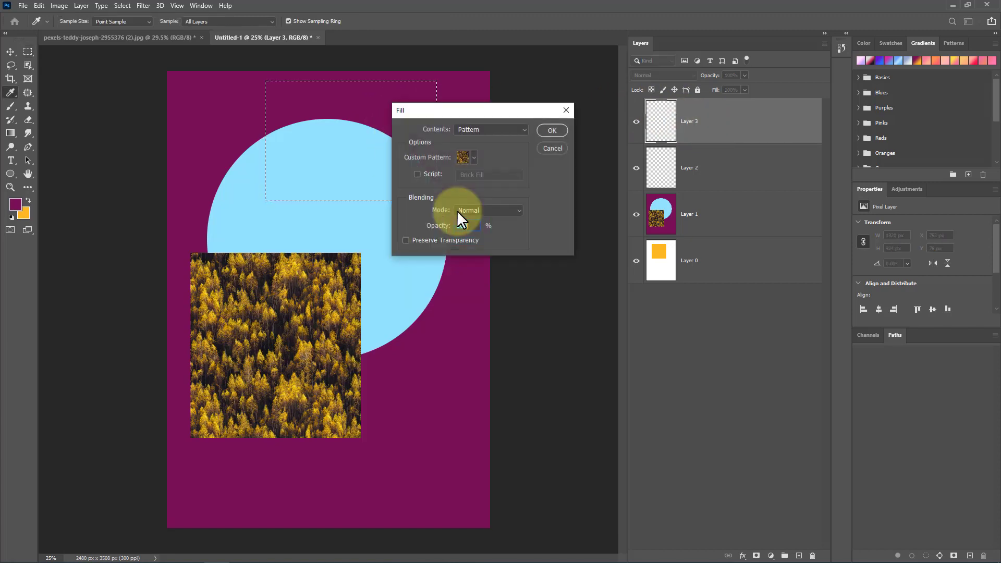
{"action": "left_click", "coordinate": [493, 132]}
{"action": "left_click", "coordinate": [474, 138]}
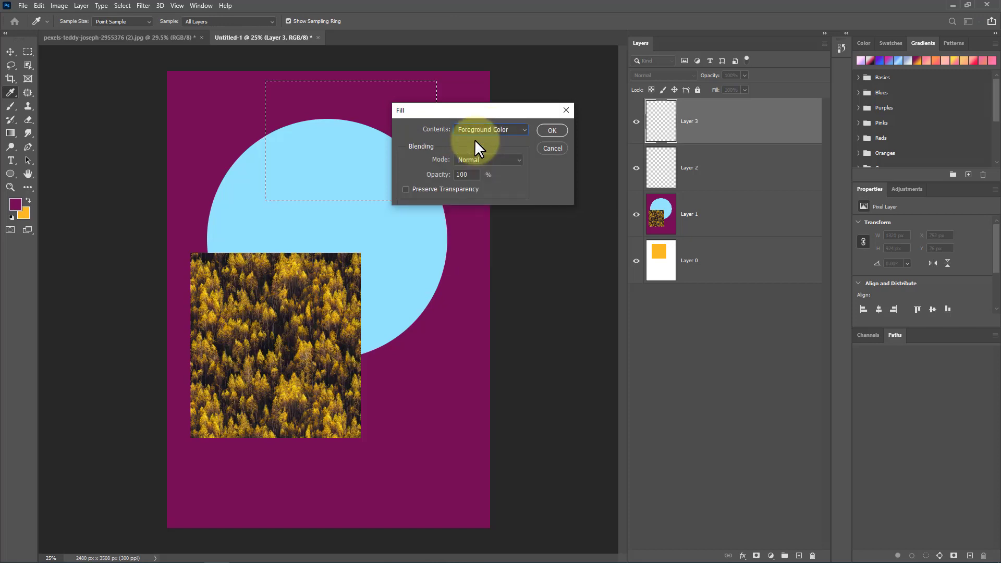
{"action": "left_click", "coordinate": [550, 127]}
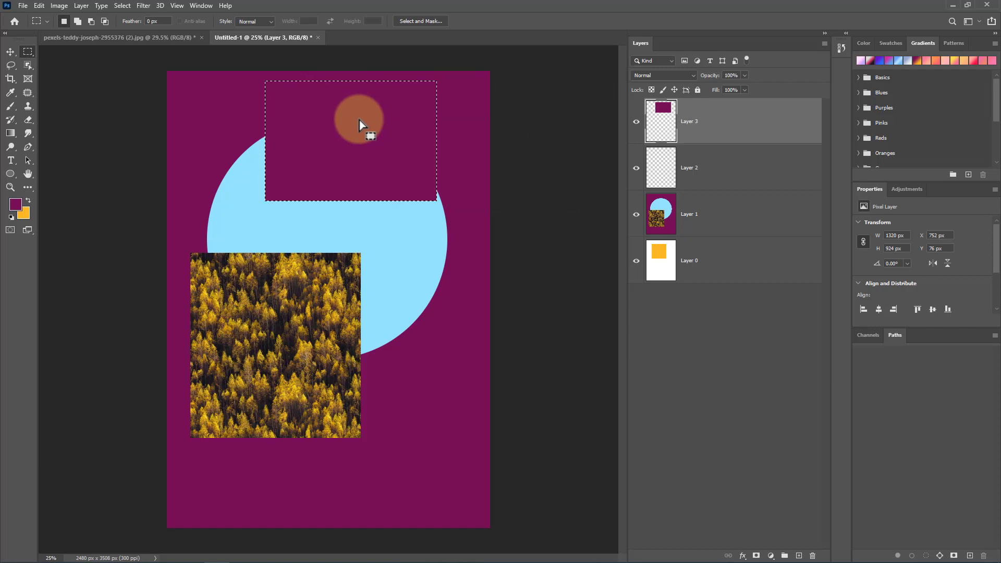
{"action": "left_click", "coordinate": [123, 6]}
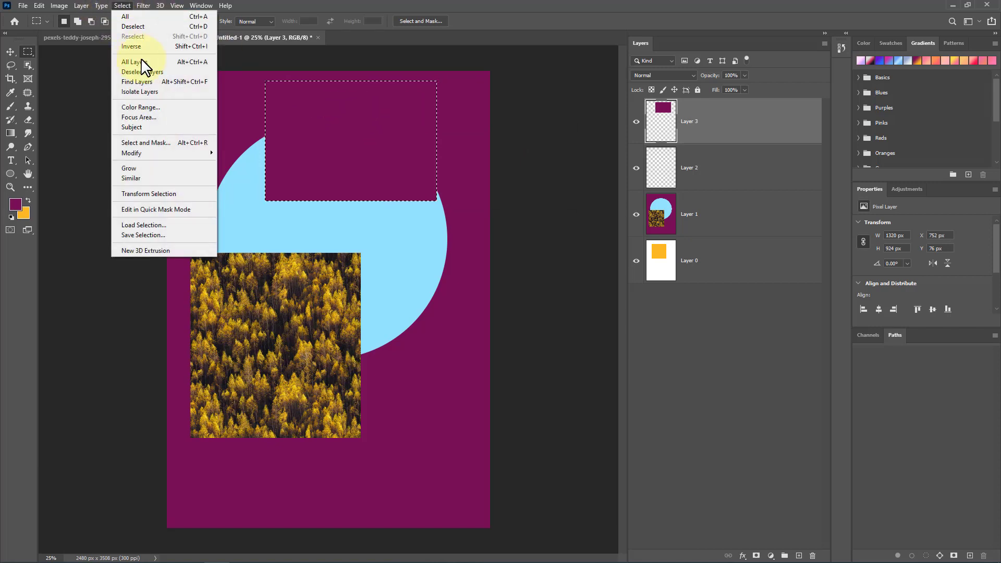
{"action": "left_click", "coordinate": [151, 27]}
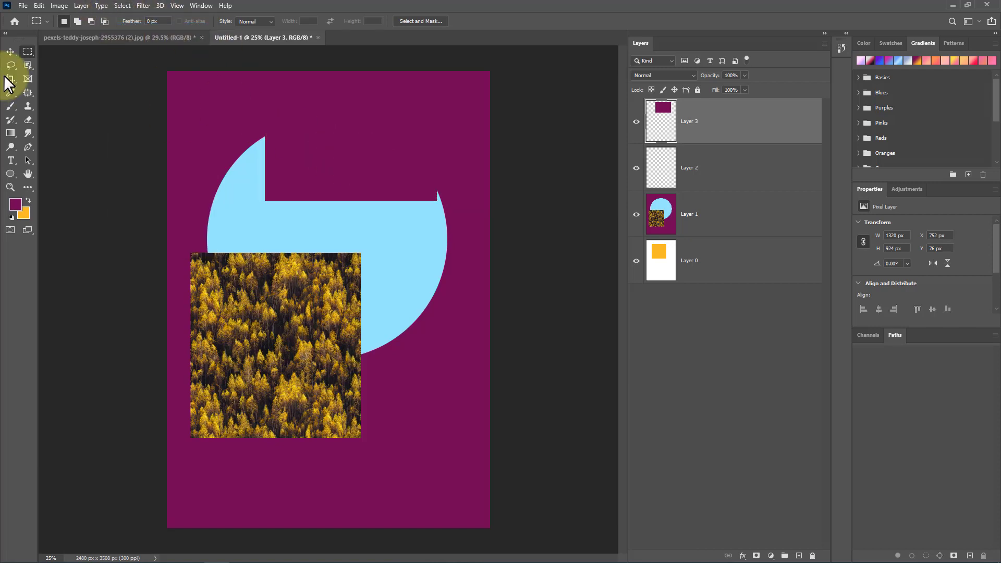
Step: Move the filled rectangle down with the Move tool so it overlaps the circle
{"action": "left_click", "coordinate": [10, 51]}
{"action": "left_click_drag", "start_coordinate": [405, 202], "coordinate": [377, 197]}
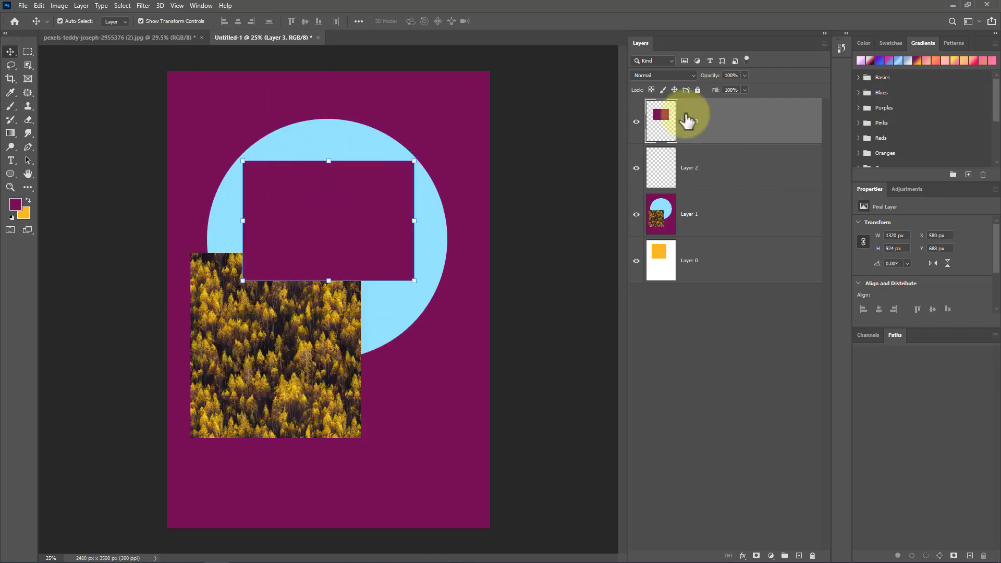
{"action": "left_click_drag", "start_coordinate": [346, 246], "coordinate": [365, 218]}
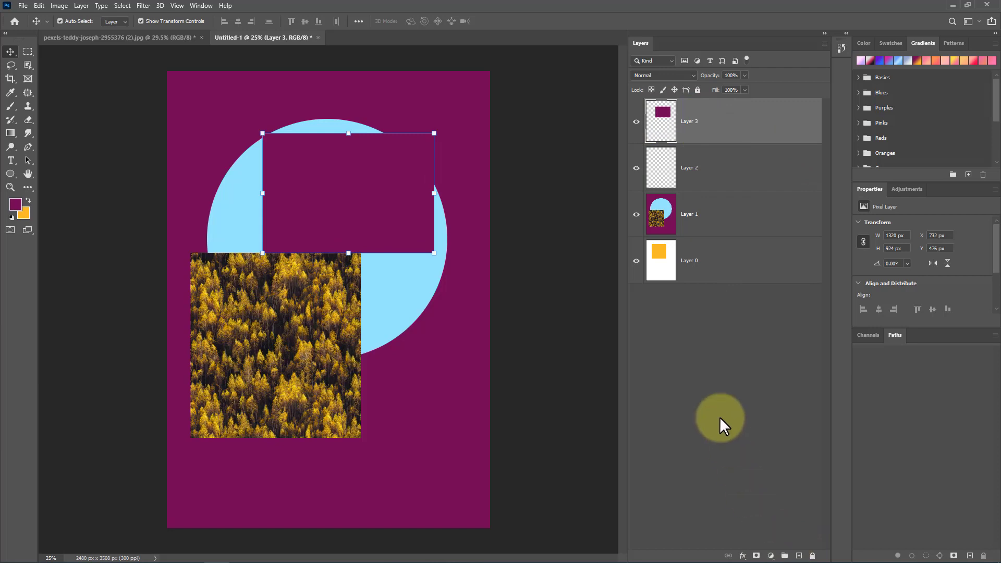
Step: Delete Layer 3 with the rectangle
{"action": "left_click", "coordinate": [731, 167]}
{"action": "left_click", "coordinate": [734, 137]}
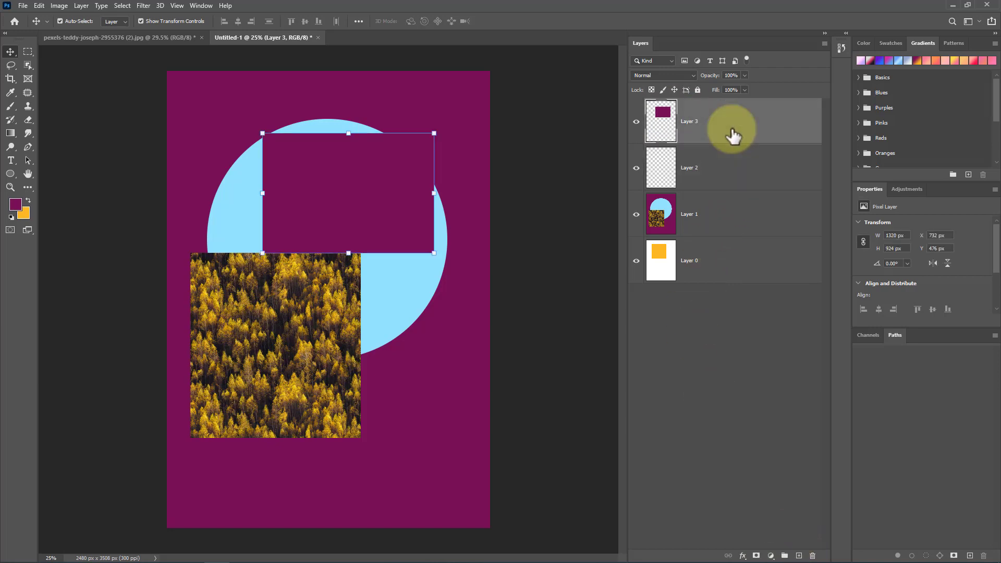
{"action": "left_click", "coordinate": [814, 556]}
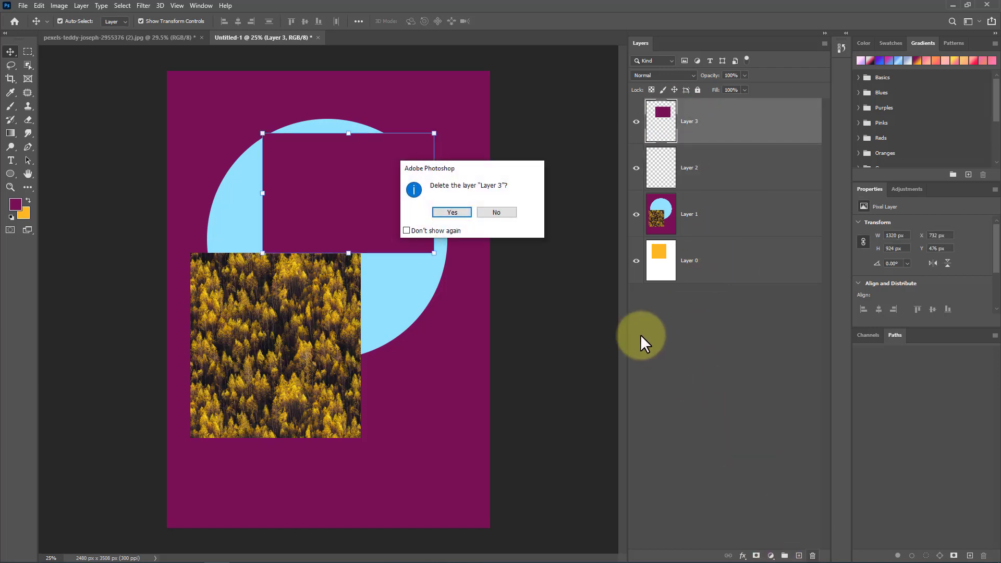
{"action": "left_click", "coordinate": [446, 213]}
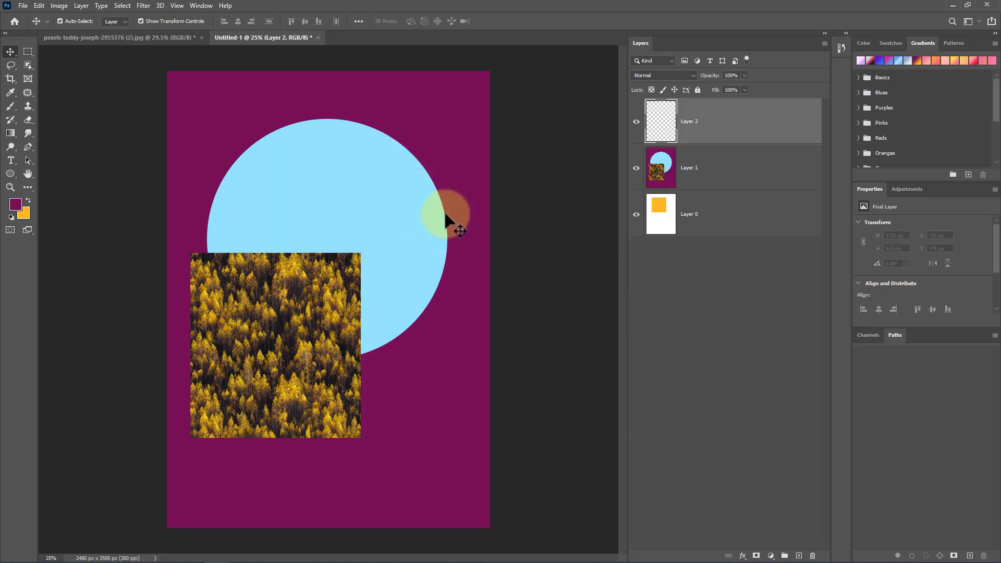
Step: Delete Layer 1 containing the circle and pattern square, confirming the deletion, and select Layer 0
{"action": "left_click", "coordinate": [698, 167]}
{"action": "left_click", "coordinate": [813, 556]}
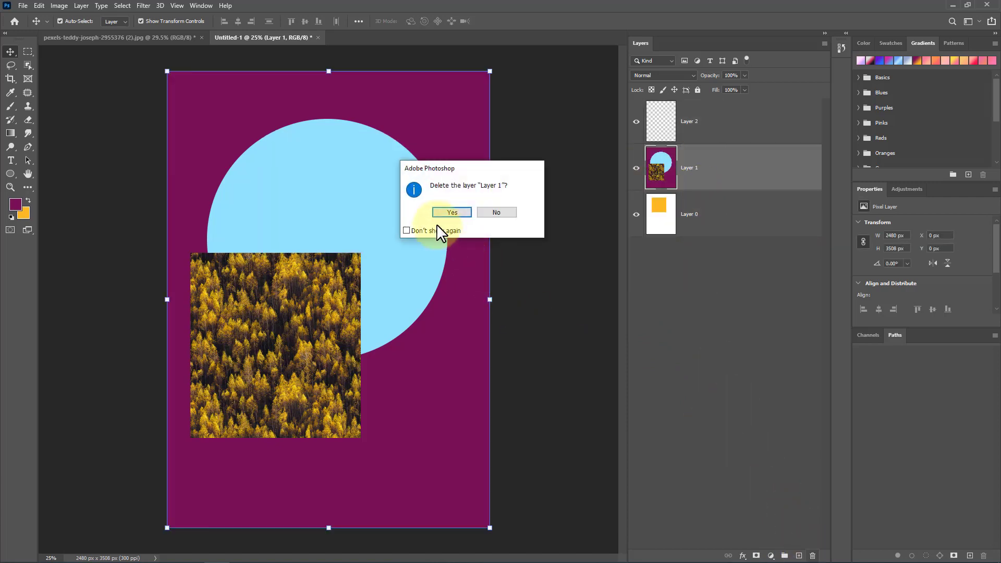
{"action": "left_click", "coordinate": [447, 214]}
{"action": "left_click", "coordinate": [674, 192]}
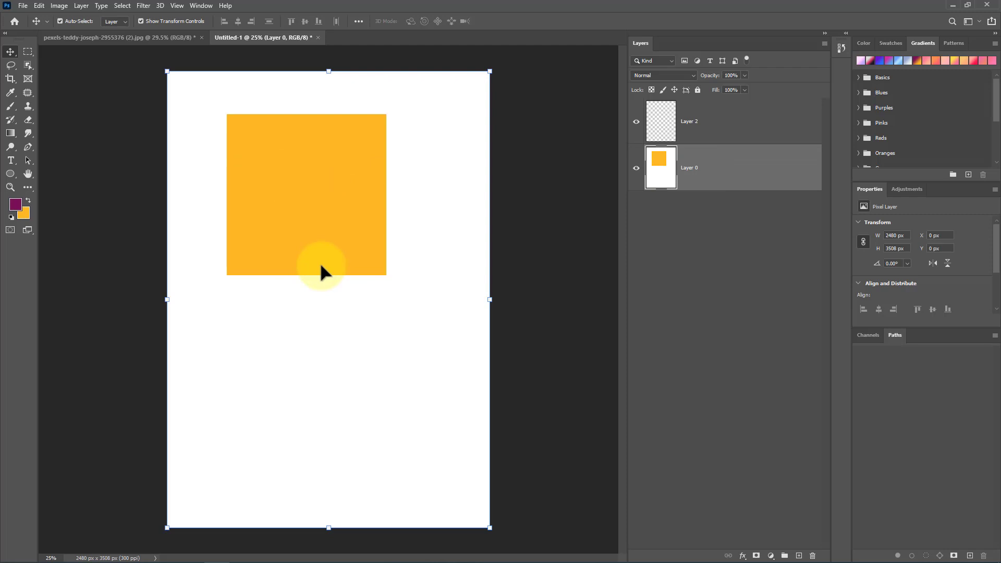
Step: In the portrait photo, zoom out and draw a rectangular marquee selection around the man's head and upper body
{"action": "left_click", "coordinate": [96, 36]}
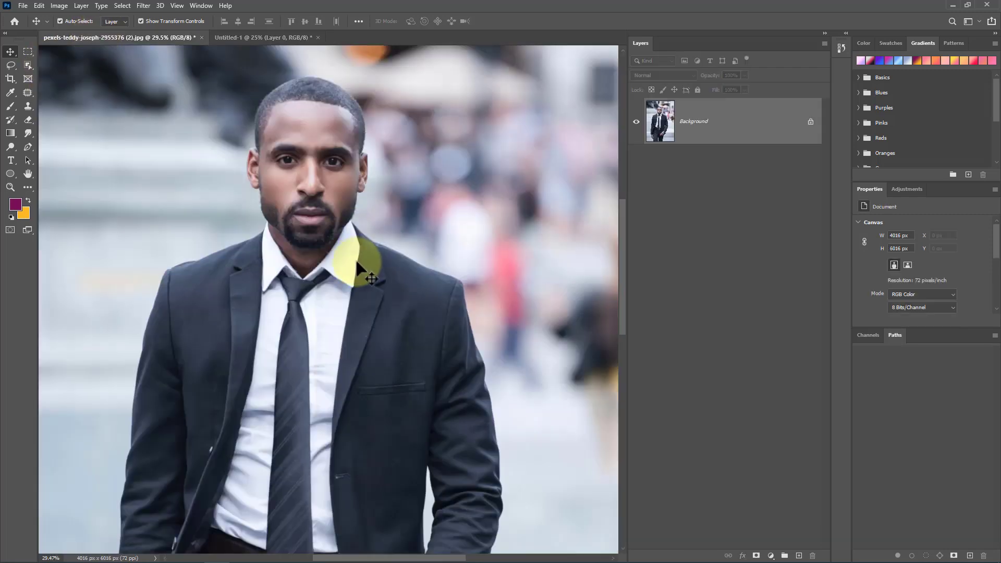
{"action": "left_click", "coordinate": [25, 50]}
{"action": "left_click", "coordinate": [79, 52]}
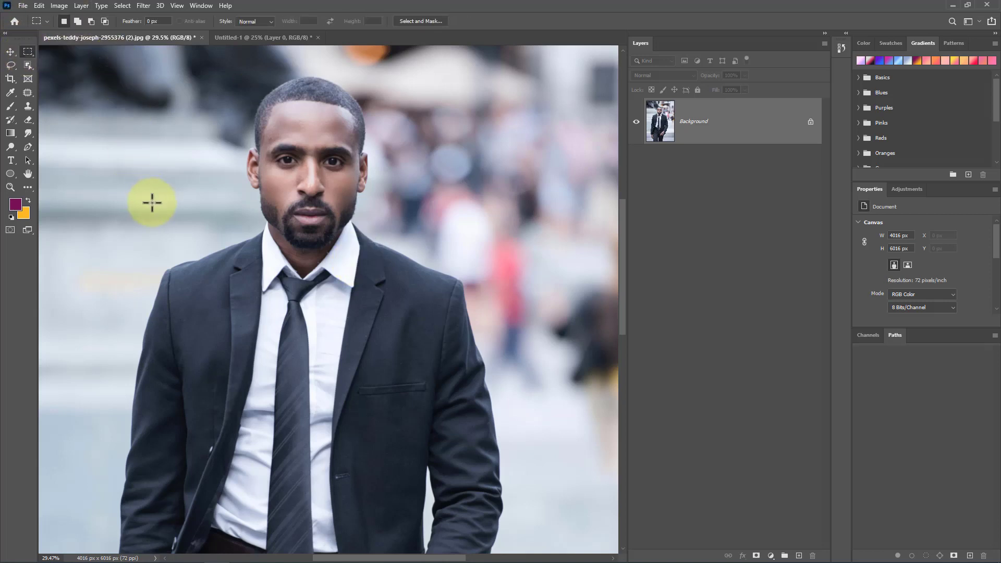
{"action": "scroll", "coordinate": [152, 202], "scroll_direction": "down", "scroll_amount": 3}
{"action": "left_click_drag", "start_coordinate": [159, 99], "coordinate": [396, 401]}
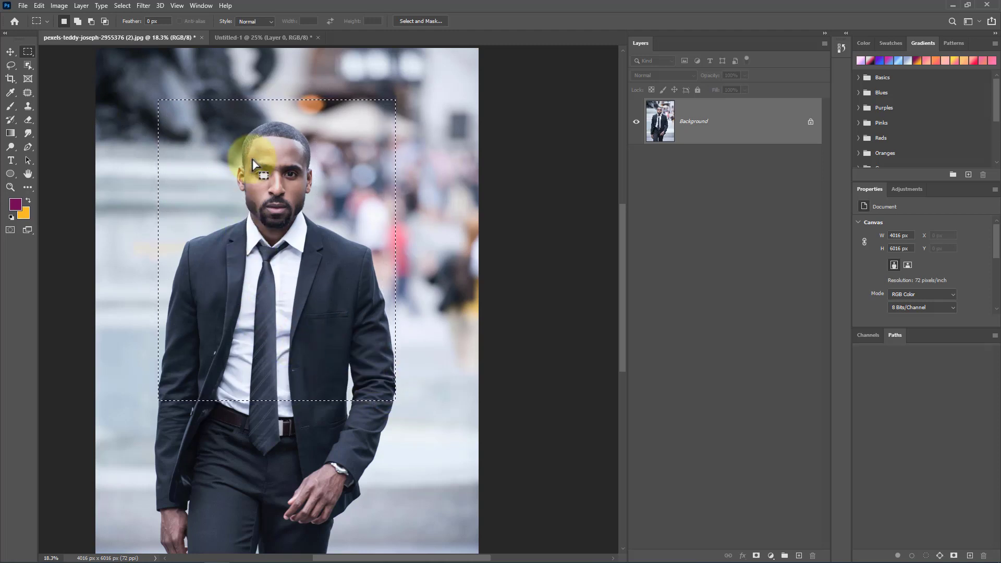
{"action": "right_click", "coordinate": [337, 225]}
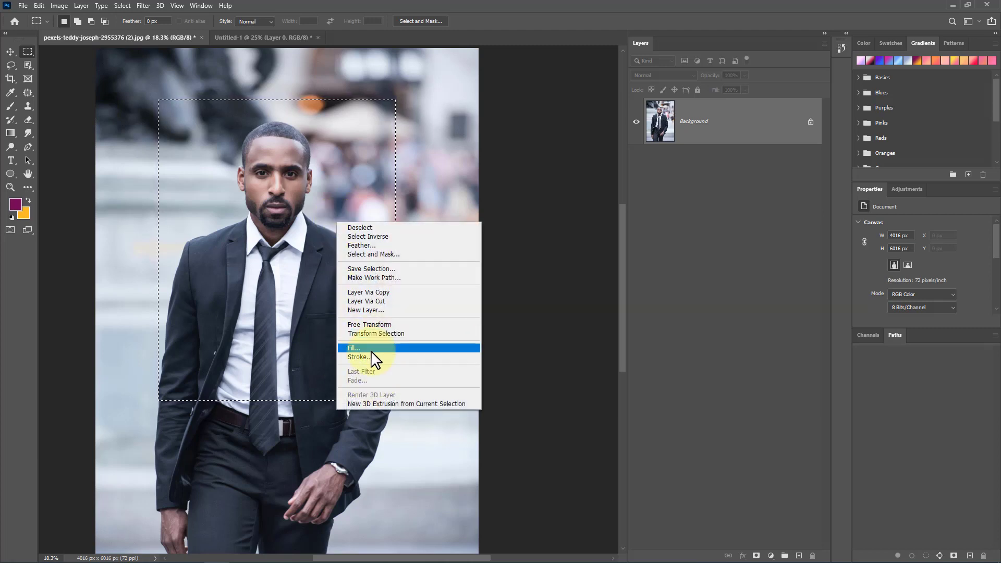
{"action": "left_click", "coordinate": [292, 275]}
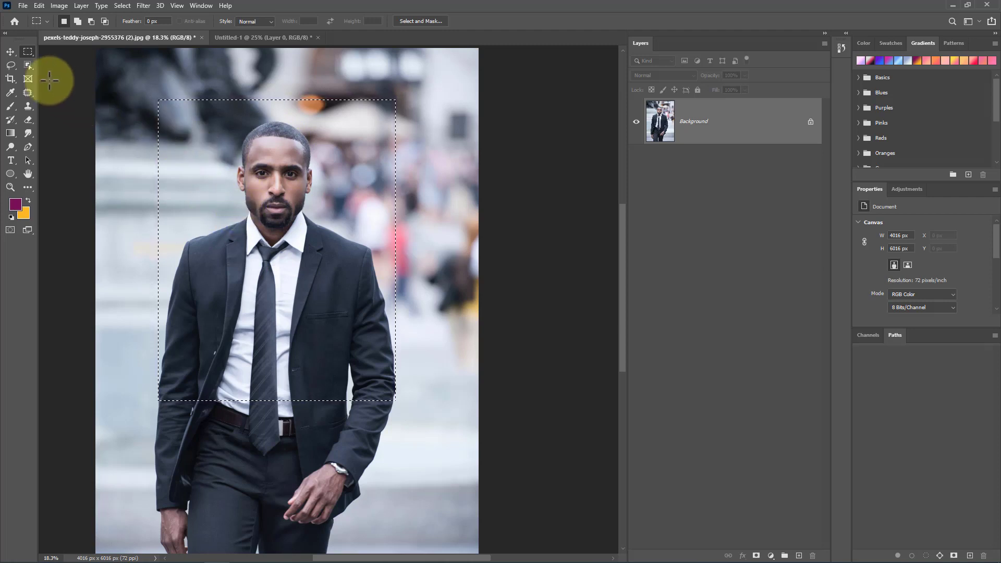
Step: Move the selected portrait section from the photo into the poster document with the Move tool
{"action": "left_click", "coordinate": [11, 51]}
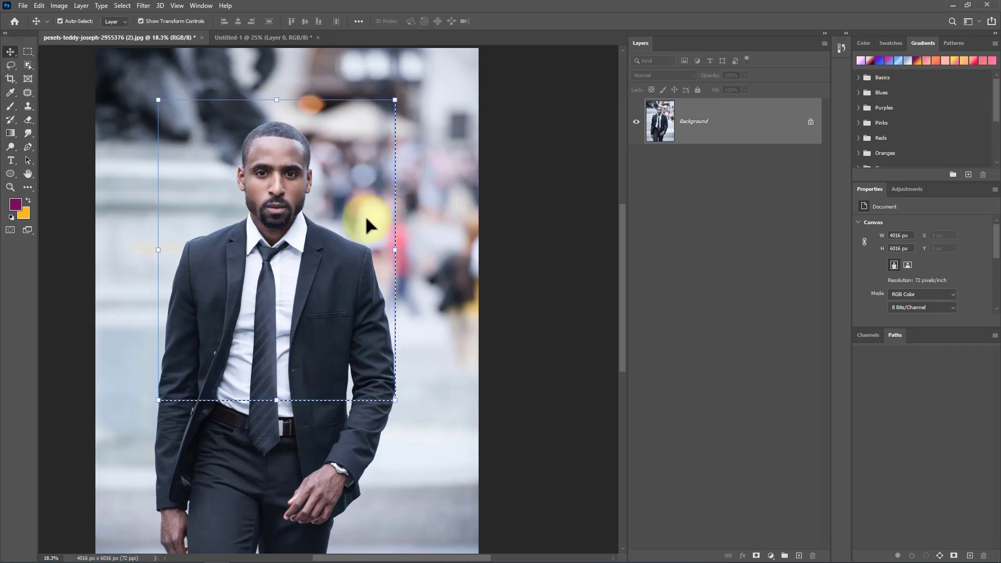
{"action": "left_click_drag", "start_coordinate": [311, 196], "coordinate": [319, 240]}
{"action": "left_click_drag", "start_coordinate": [323, 296], "coordinate": [319, 290]}
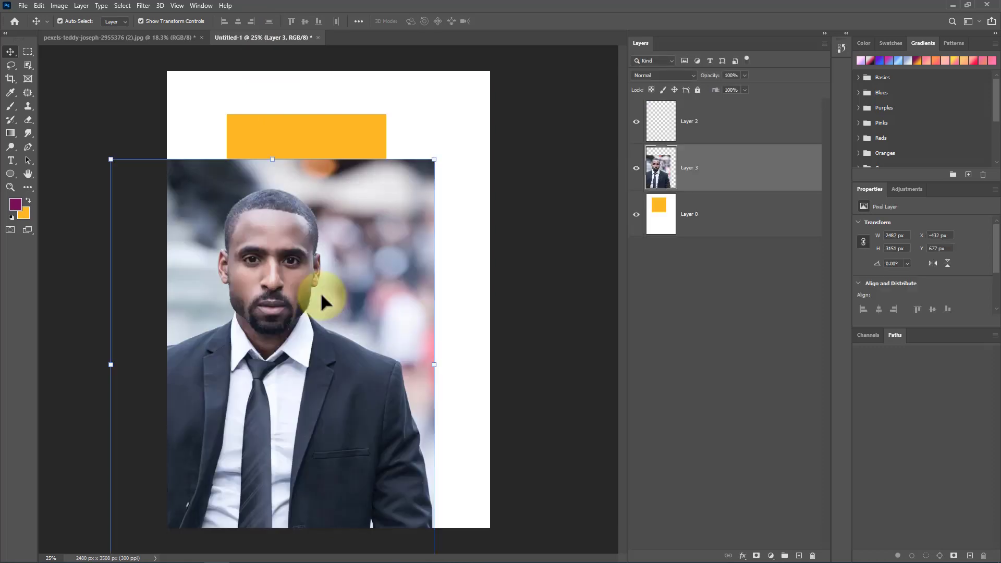
Step: Scale the pasted portrait down and place it lower right, overlapping the orange square, then commit the transform
{"action": "left_click_drag", "start_coordinate": [434, 158], "coordinate": [268, 370]}
{"action": "left_click_drag", "start_coordinate": [190, 456], "coordinate": [370, 322]}
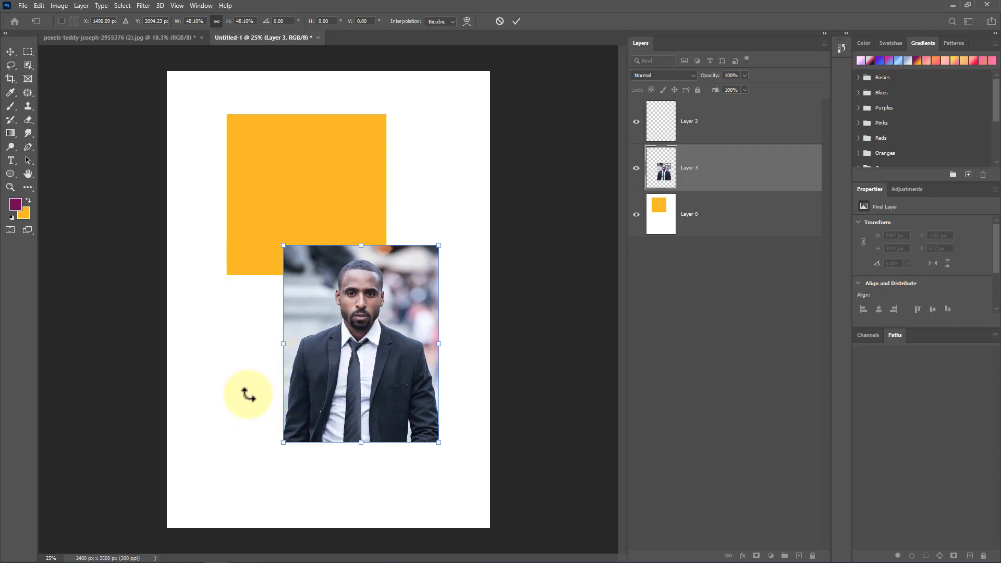
{"action": "key", "text": "Return"}
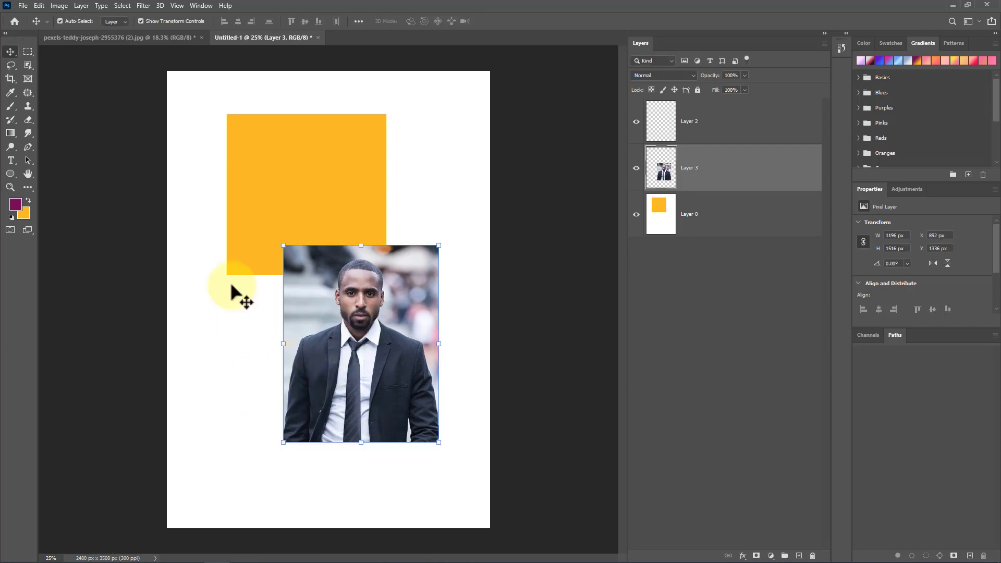
Step: Back in the photo, deselect and draw a circular selection around the man's head with the Elliptical Marquee tool
{"action": "left_click", "coordinate": [158, 39]}
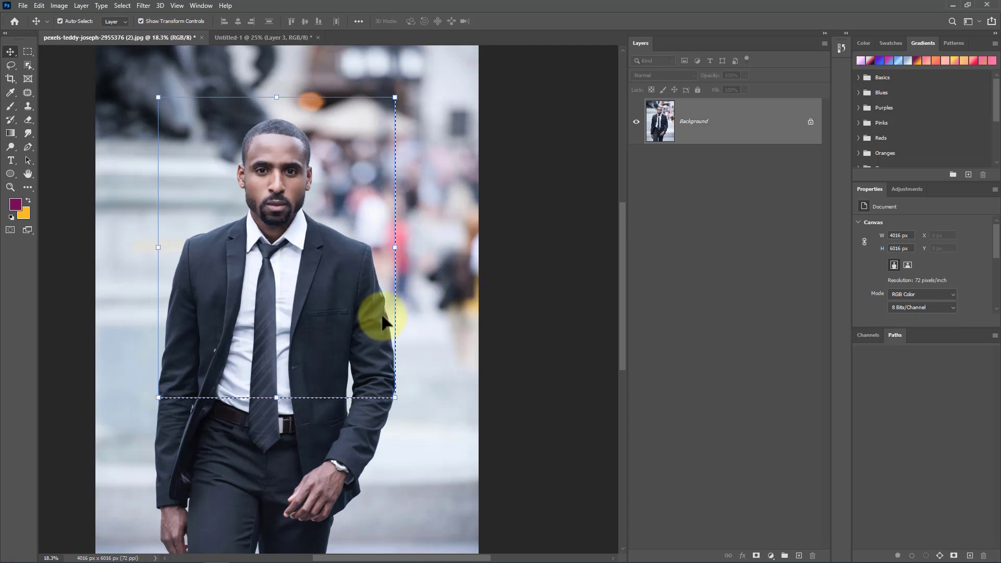
{"action": "key", "text": "ctrl+d"}
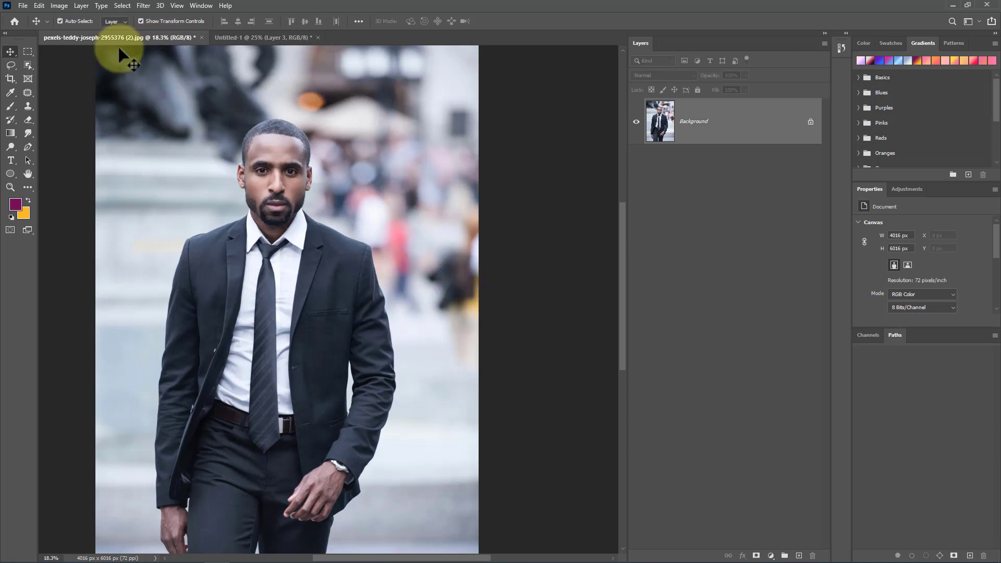
{"action": "right_click", "coordinate": [28, 50]}
{"action": "left_click", "coordinate": [78, 62]}
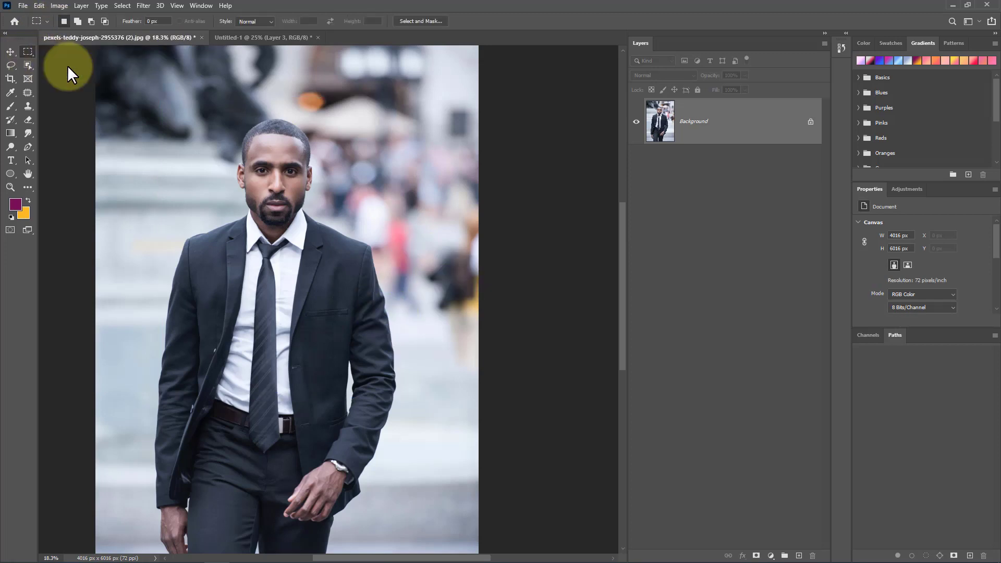
{"action": "left_click_drag", "start_coordinate": [187, 97], "coordinate": [357, 269]}
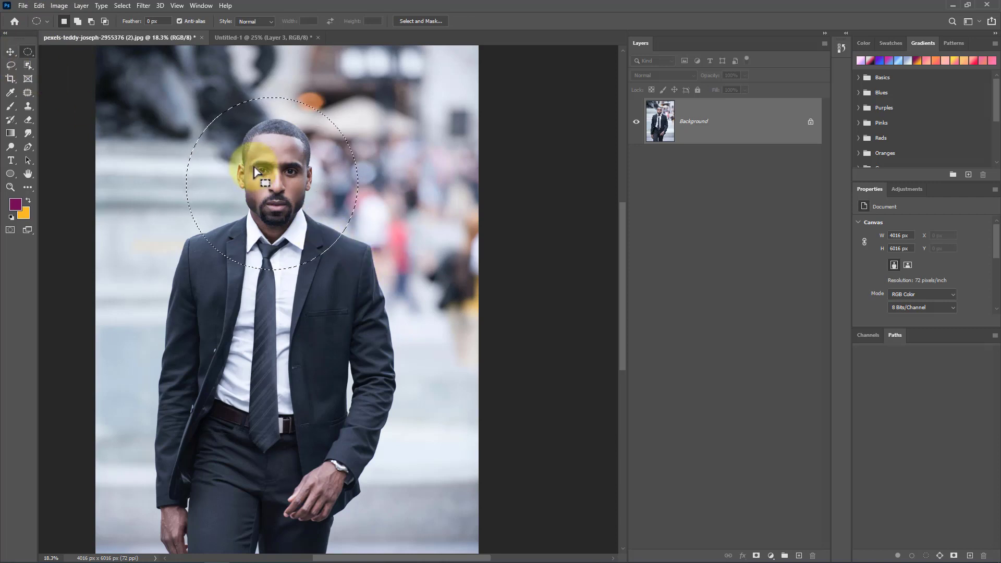
Step: Drag the circular selection outline onto the poster document and deselect it
{"action": "left_click", "coordinate": [239, 35]}
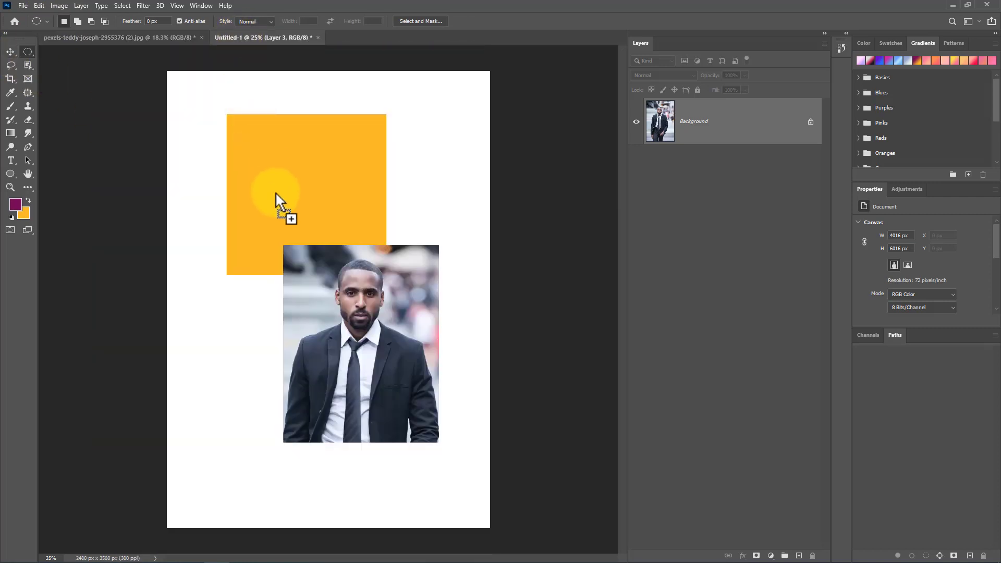
{"action": "left_click_drag", "start_coordinate": [275, 192], "coordinate": [278, 204]}
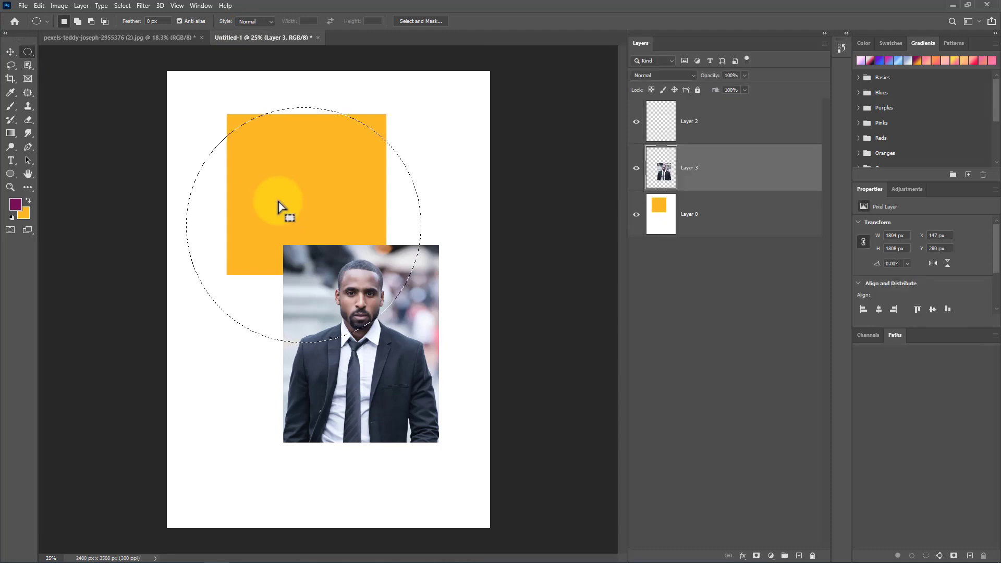
{"action": "key", "text": "ctrl+d"}
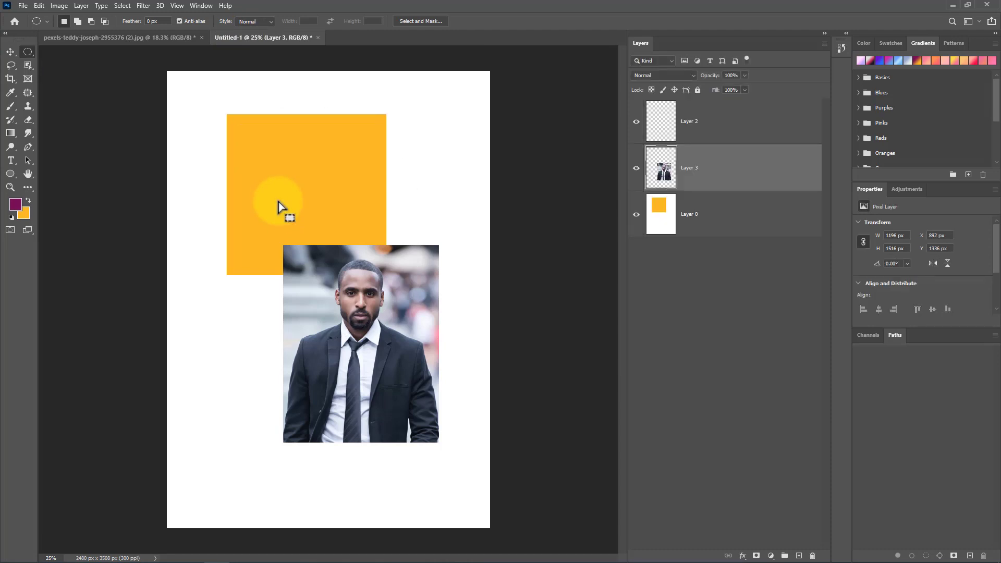
Step: Drag the circular head area from the photo into the poster with the Move tool, delete that layer, and deselect
{"action": "left_click", "coordinate": [151, 39]}
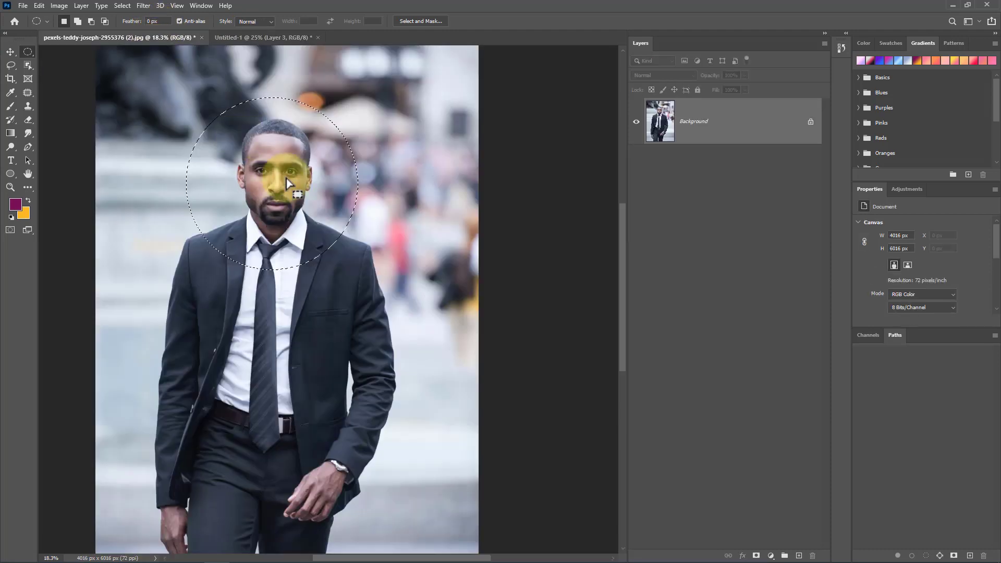
{"action": "left_click", "coordinate": [10, 51]}
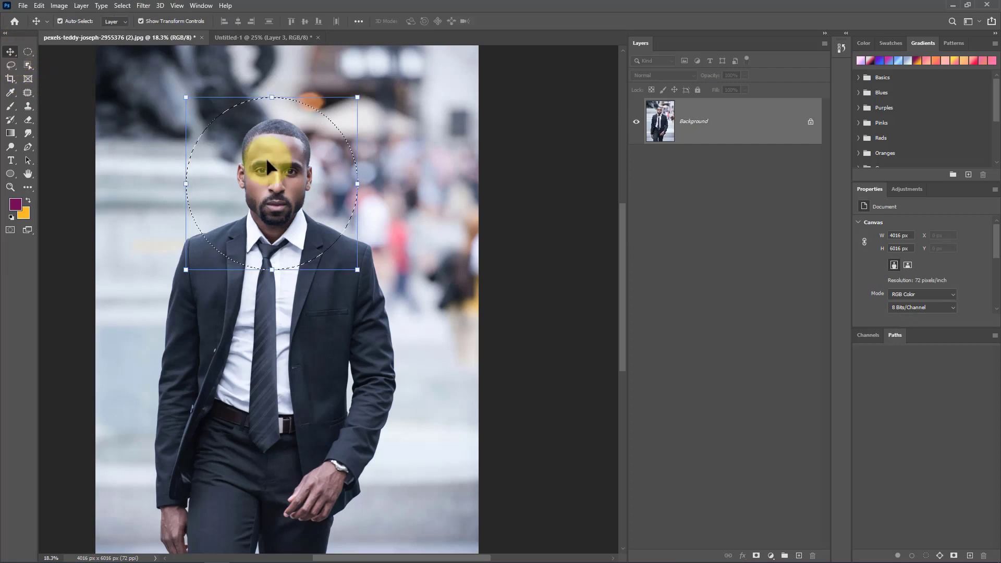
{"action": "left_click_drag", "start_coordinate": [270, 161], "coordinate": [323, 395]}
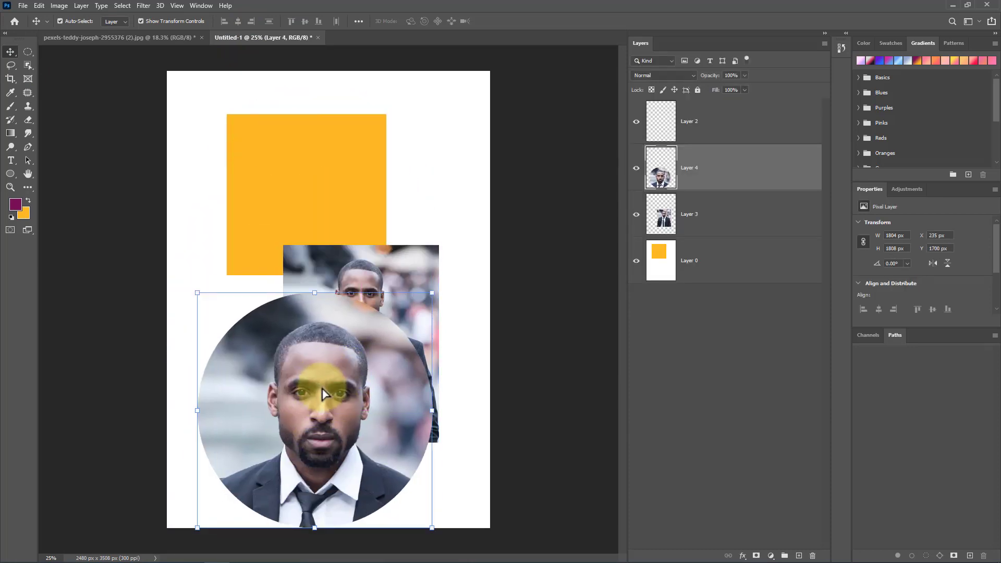
{"action": "key", "text": "Delete"}
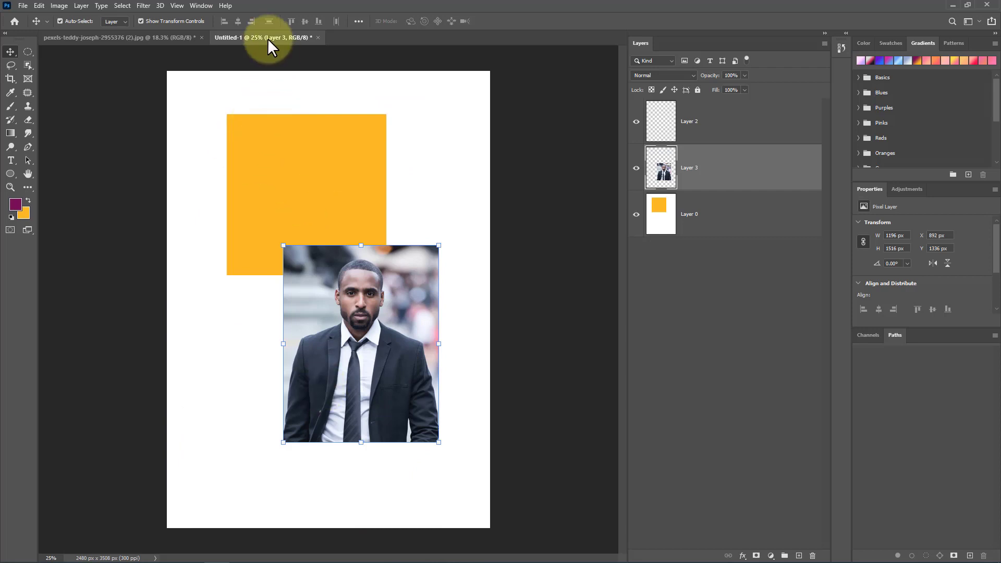
{"action": "left_click", "coordinate": [168, 37]}
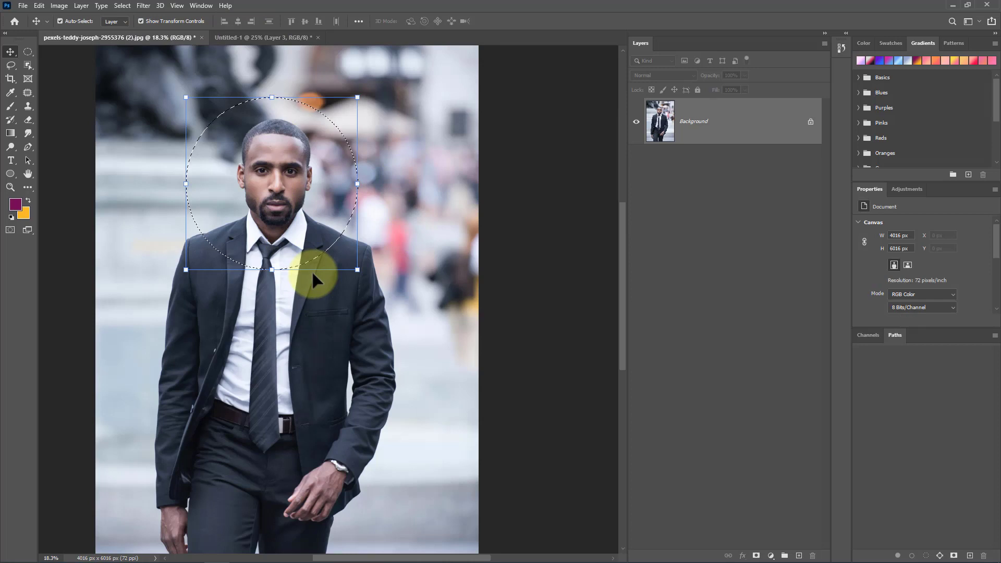
{"action": "key", "text": "ctrl+d"}
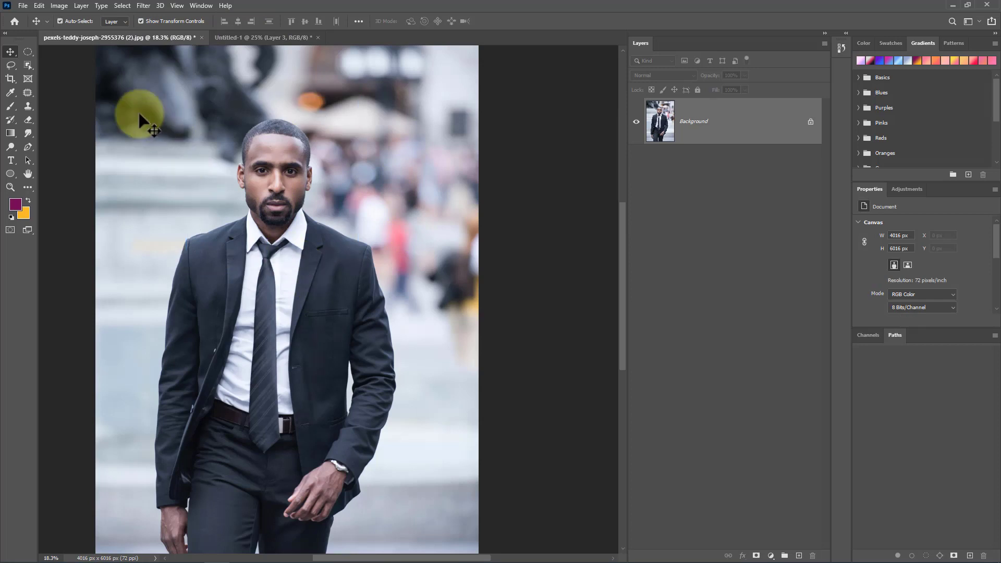
{"action": "left_click", "coordinate": [27, 51]}
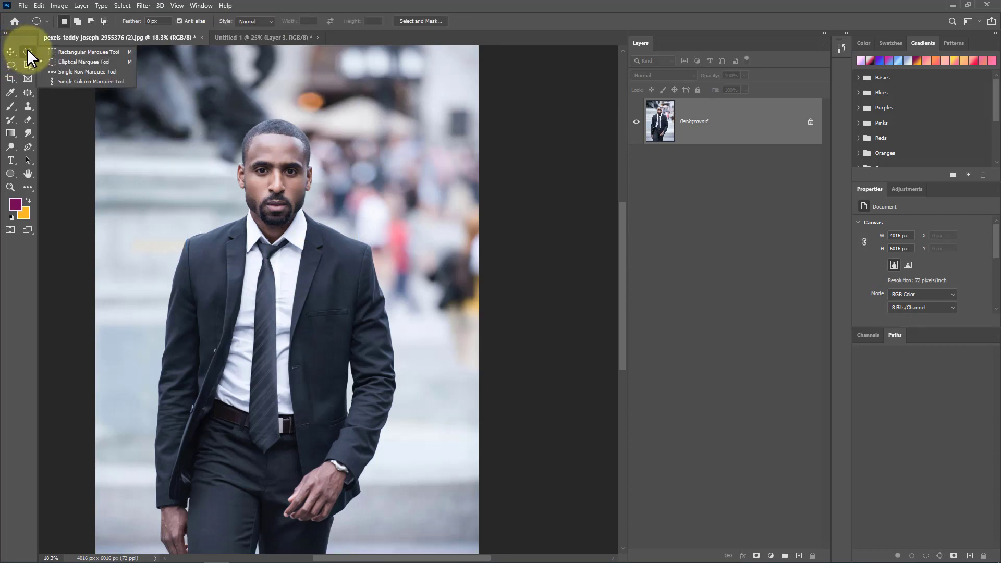
{"action": "left_click", "coordinate": [76, 53]}
{"action": "left_click_drag", "start_coordinate": [183, 77], "coordinate": [415, 364]}
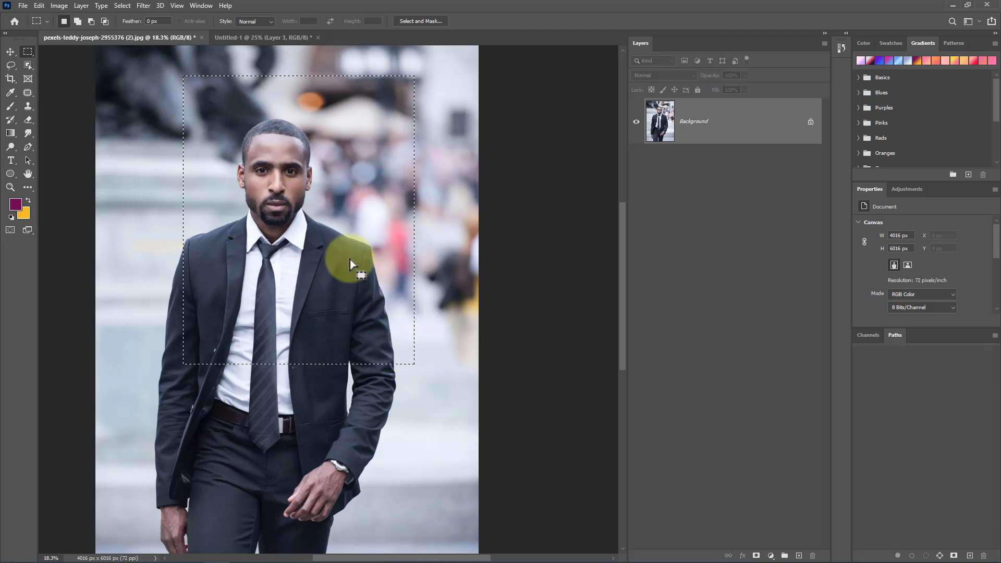
{"action": "right_click", "coordinate": [338, 220]}
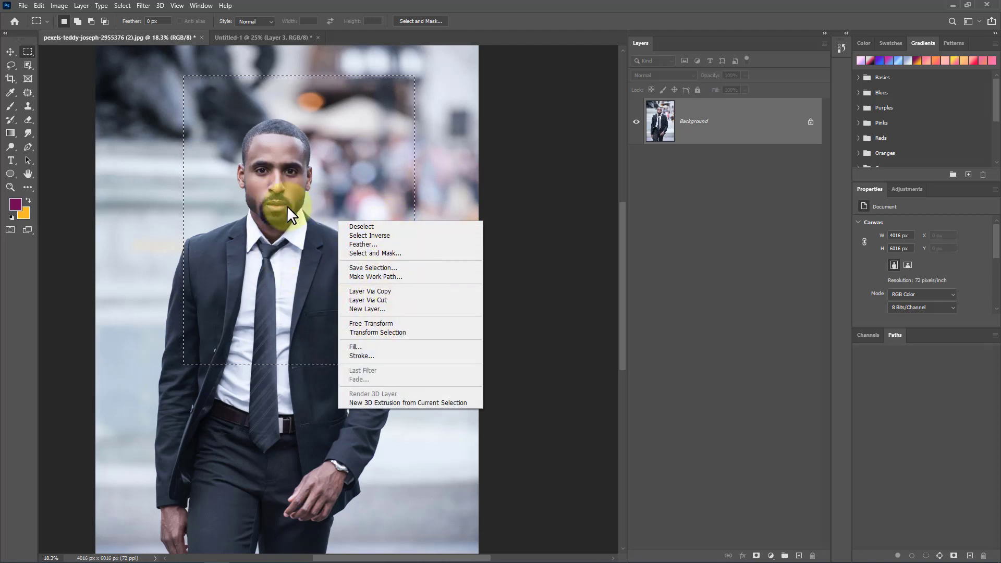
{"action": "left_click", "coordinate": [419, 228]}
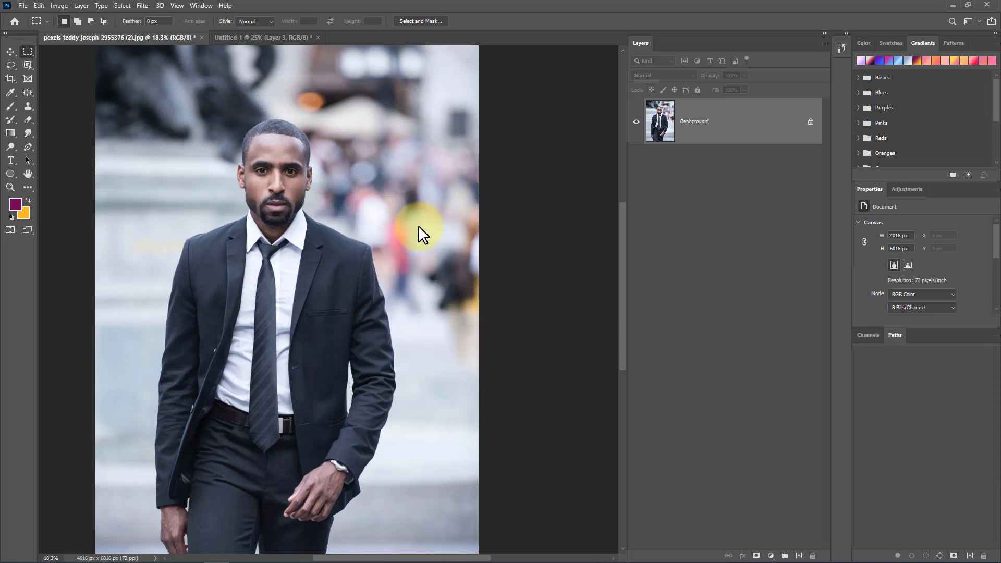
Step: Select a rectangle around the man's upper body in the photo and copy it to a new layer with Layer Via Copy
{"action": "left_click_drag", "start_coordinate": [185, 112], "coordinate": [440, 412]}
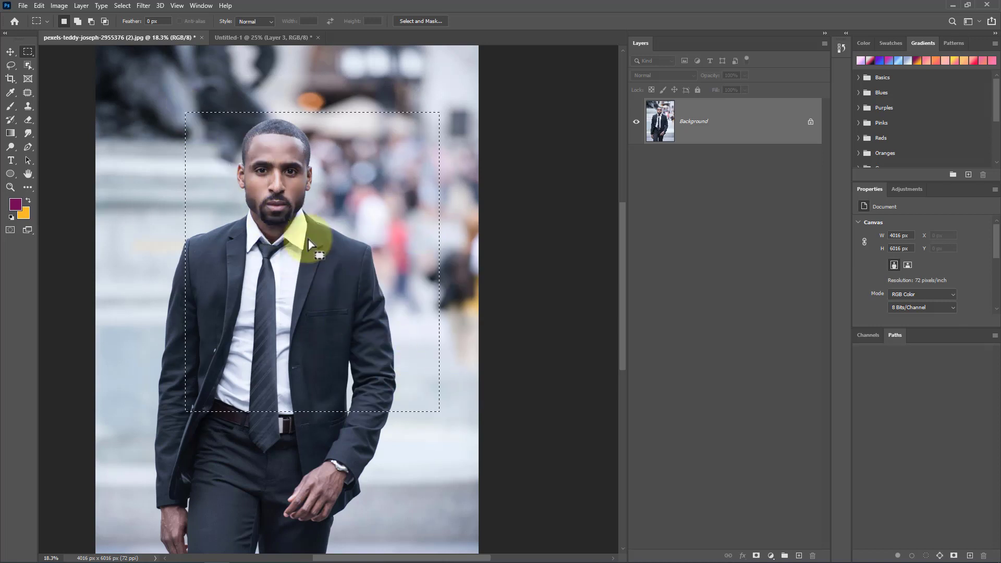
{"action": "right_click", "coordinate": [295, 221]}
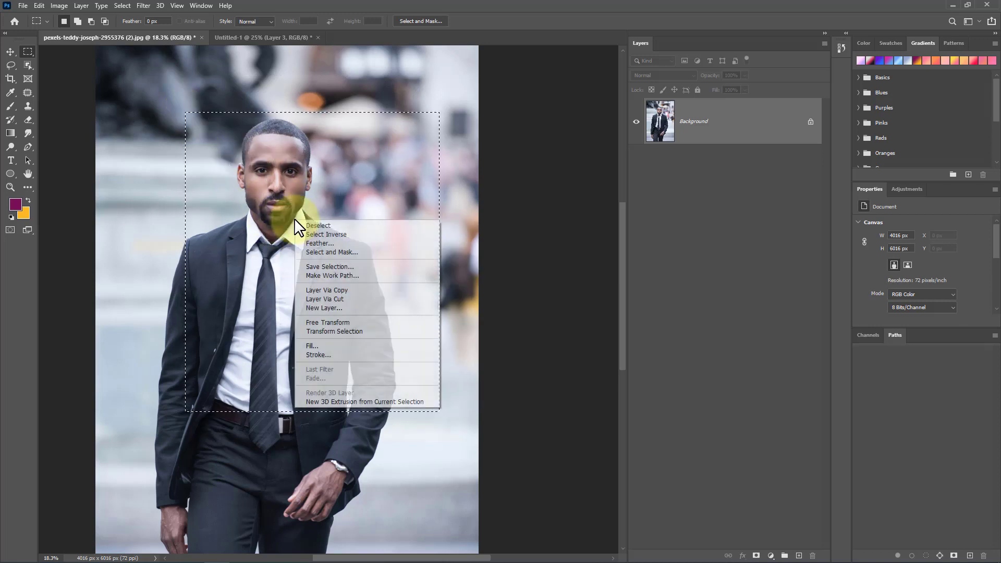
{"action": "left_click", "coordinate": [386, 290]}
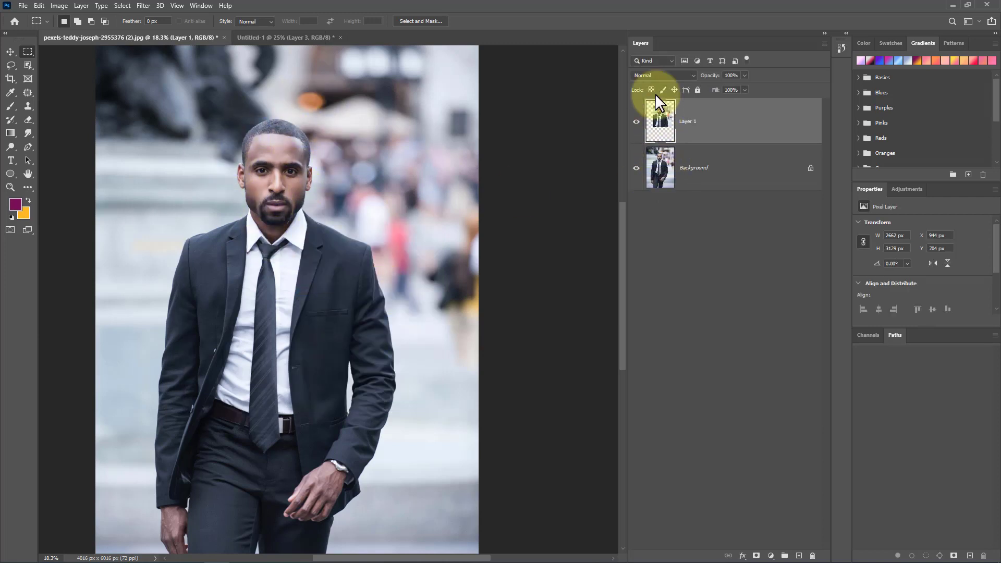
Step: Hide the photo's Background layer and delete it, confirming the deletion
{"action": "left_click", "coordinate": [636, 168]}
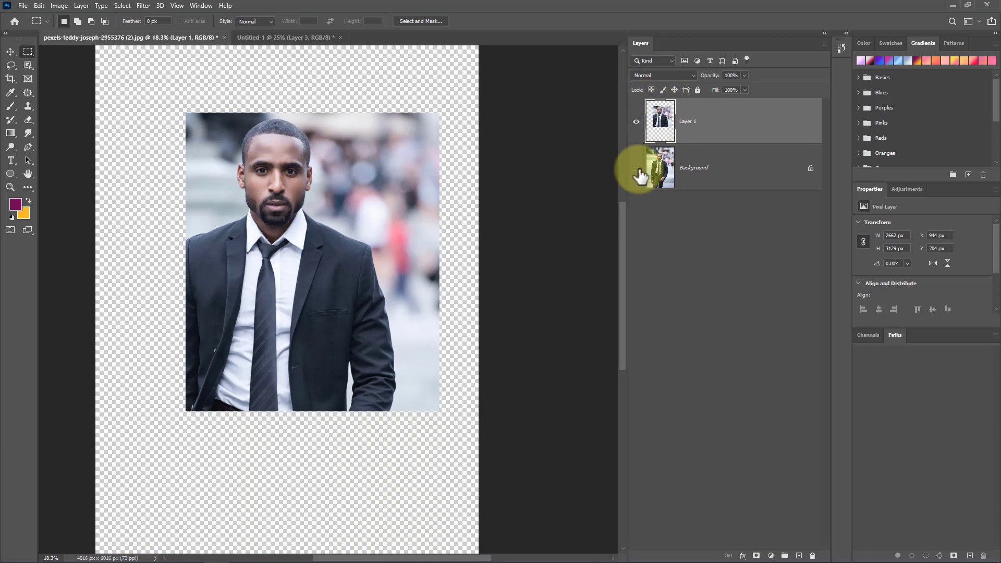
{"action": "left_click", "coordinate": [741, 186]}
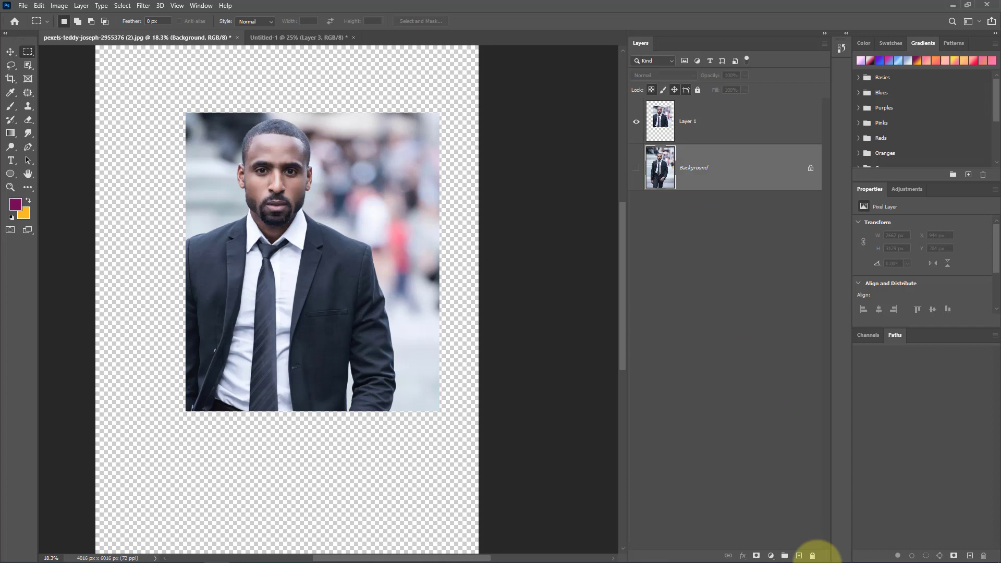
{"action": "left_click", "coordinate": [812, 555]}
{"action": "left_click", "coordinate": [464, 211]}
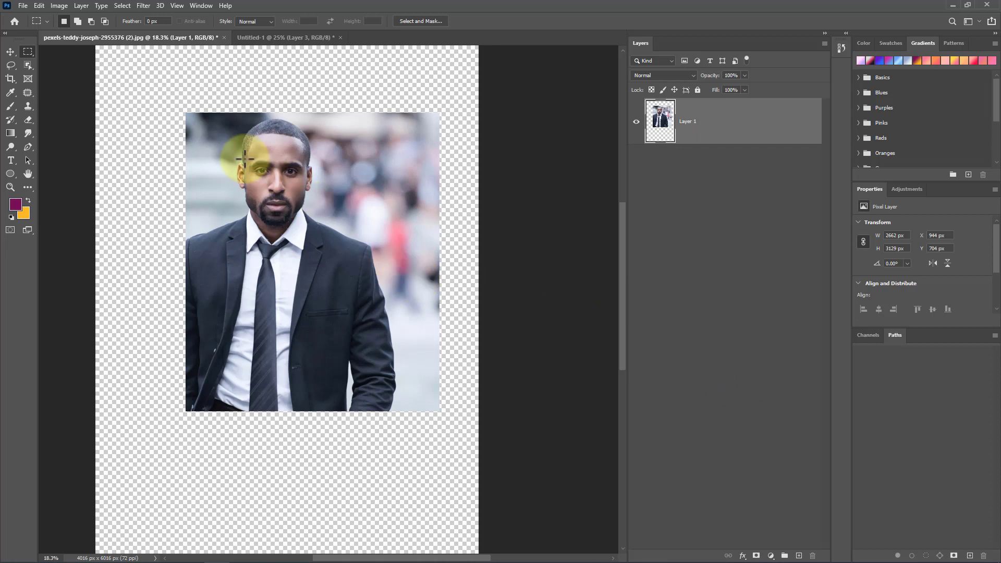
Step: Select a rectangle around the man's head and upper body and copy it to a new layer with Layer Via Copy
{"action": "left_click_drag", "start_coordinate": [214, 113], "coordinate": [341, 301]}
{"action": "right_click", "coordinate": [292, 209]}
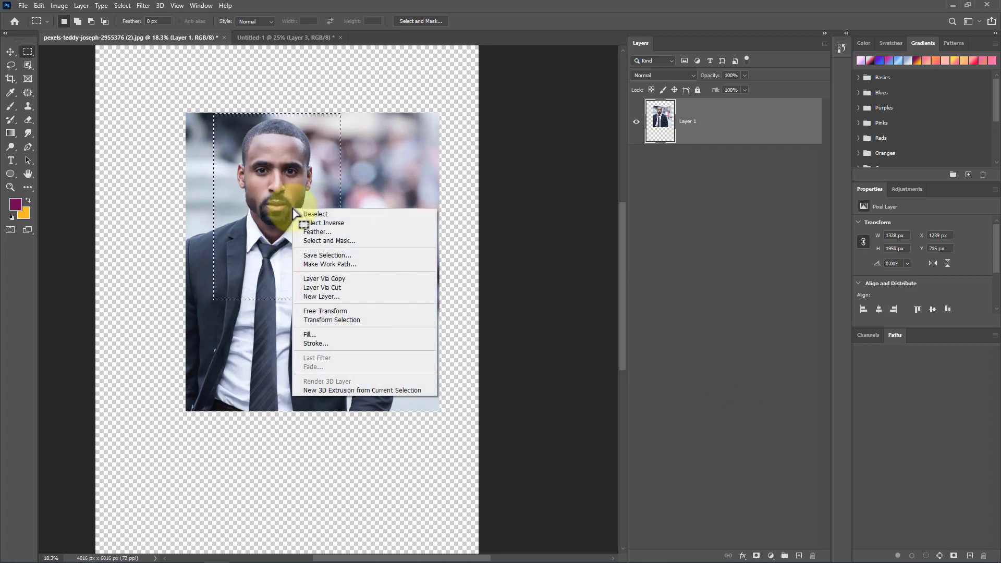
{"action": "left_click", "coordinate": [367, 279]}
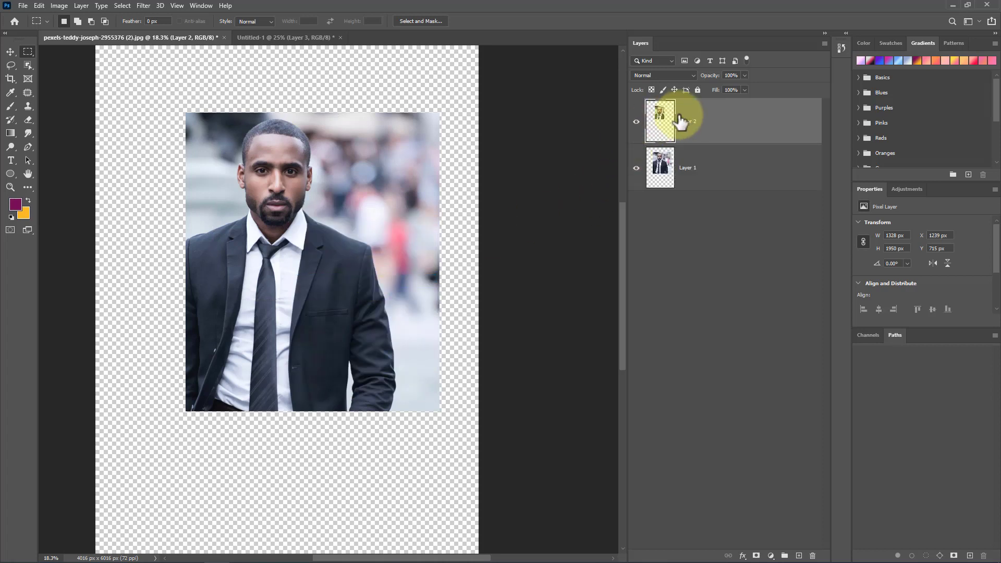
Step: Delete Layer 1 from the photo document, confirming the deletion
{"action": "left_click", "coordinate": [637, 121]}
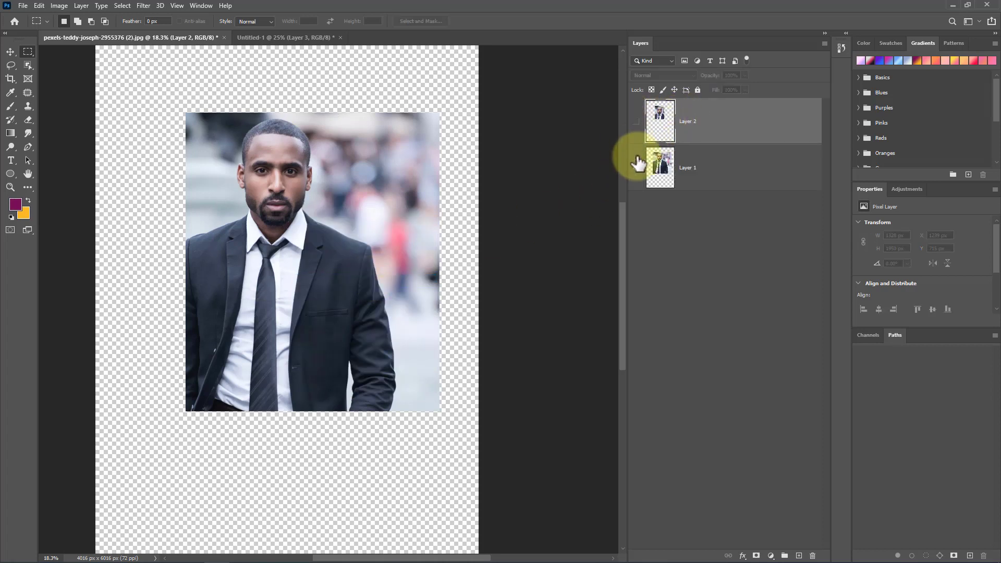
{"action": "left_click", "coordinate": [699, 173]}
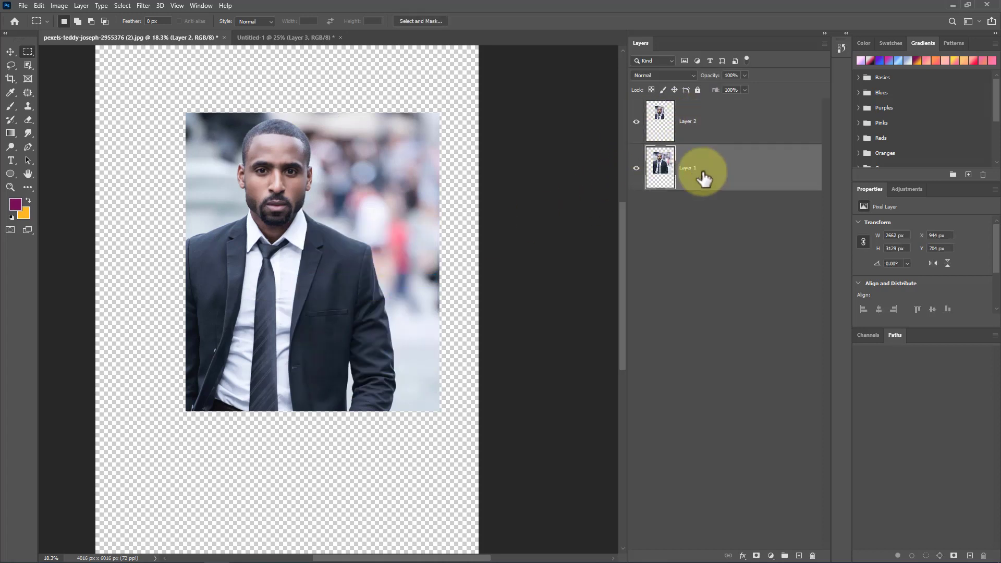
{"action": "left_click", "coordinate": [812, 556]}
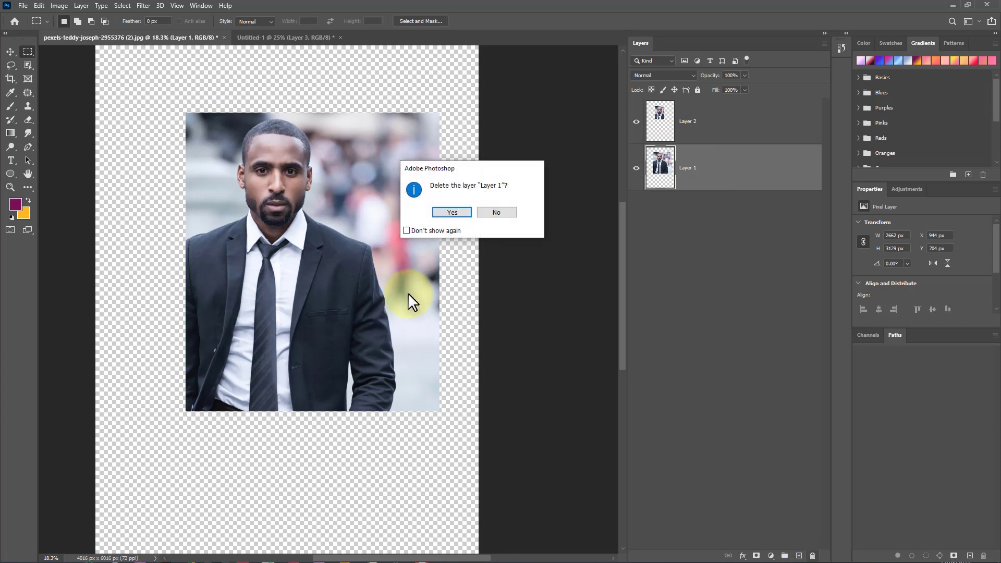
{"action": "left_click", "coordinate": [454, 212]}
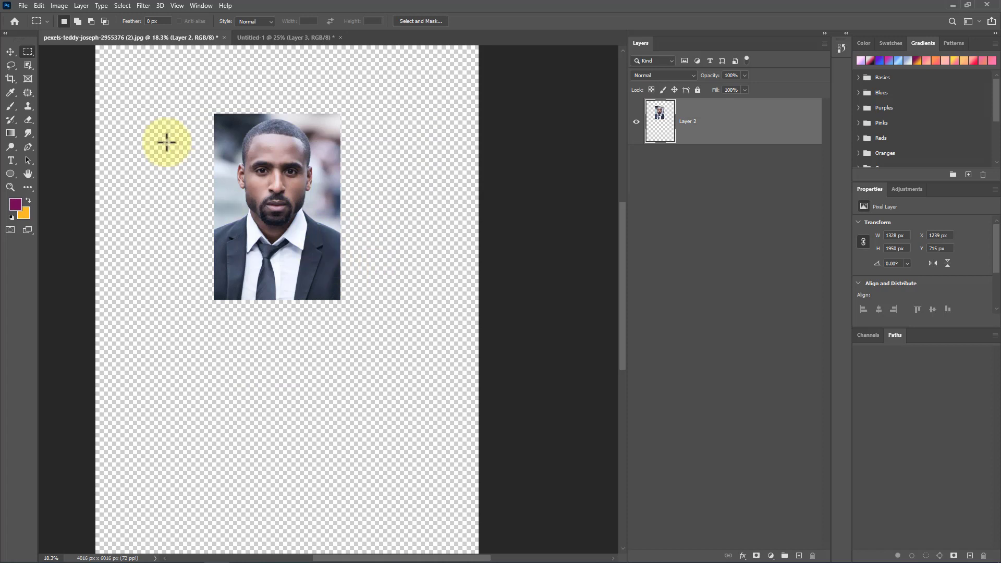
Step: Add a new layer filled with the purple foreground colour and place it beneath Layer 2
{"action": "scroll", "coordinate": [304, 210], "scroll_direction": "down", "scroll_amount": 2}
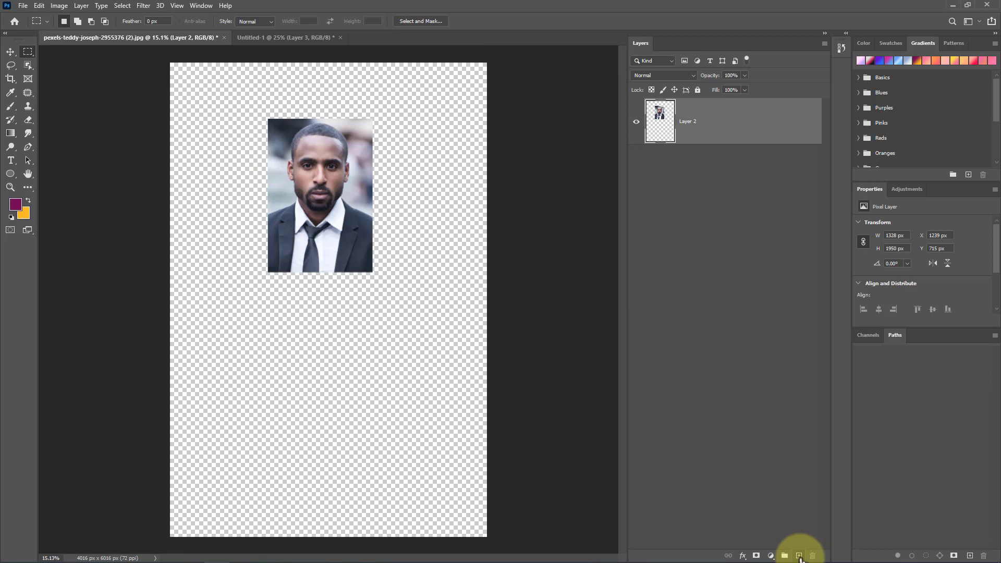
{"action": "left_click", "coordinate": [799, 556]}
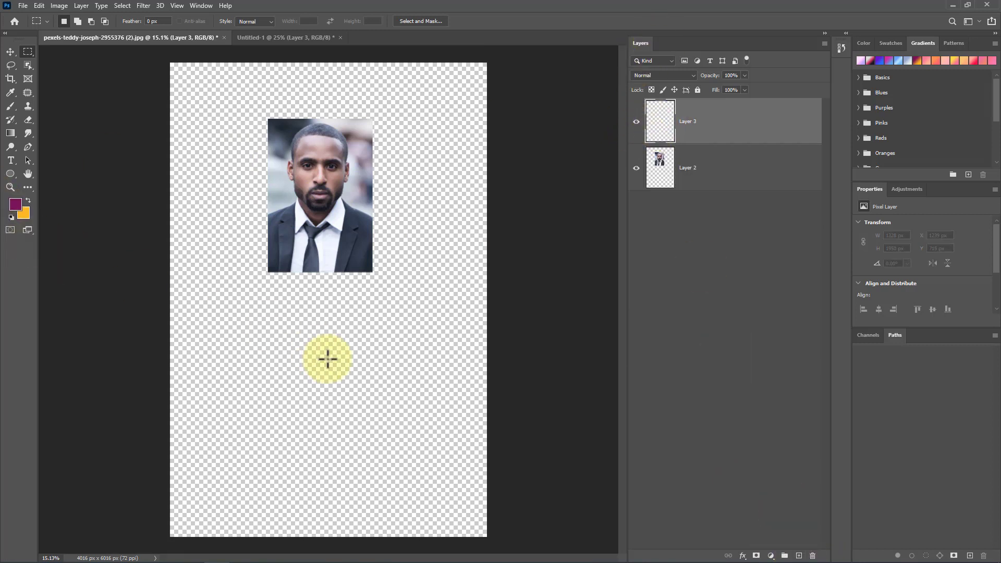
{"action": "key", "text": "alt+BackSpace"}
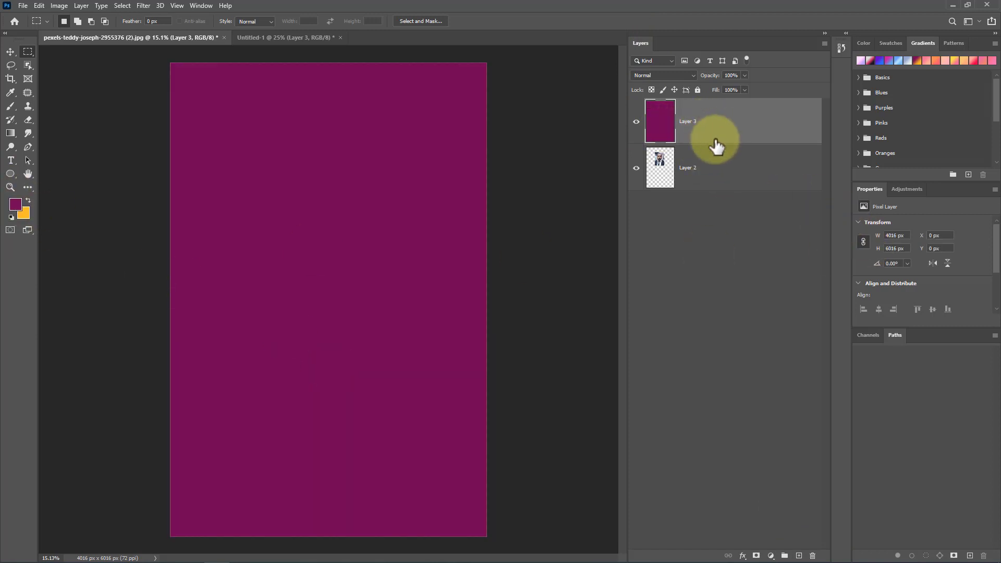
{"action": "left_click_drag", "start_coordinate": [717, 123], "coordinate": [718, 192]}
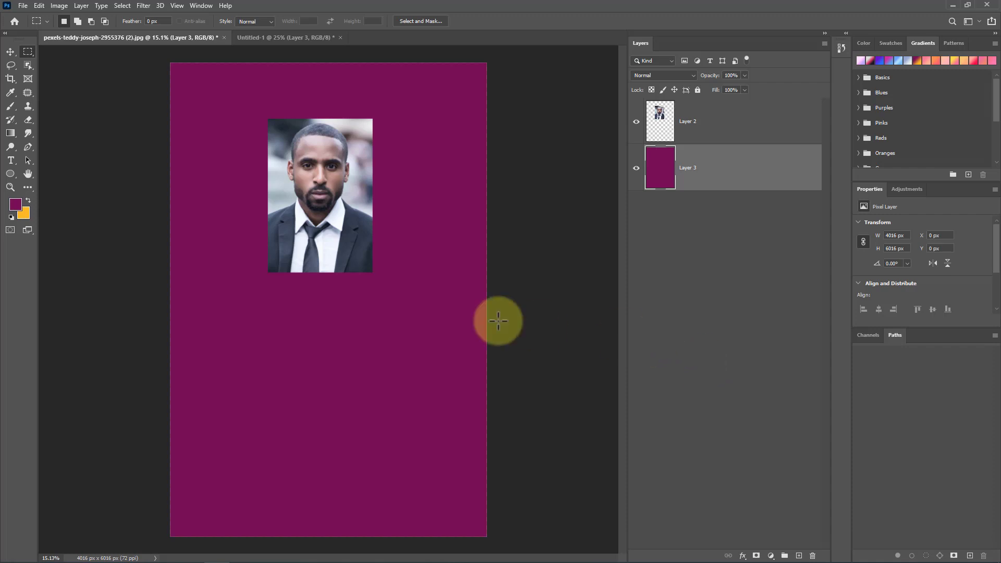
Step: In the poster document, draw two rectangular selections near the orange square and deselect them
{"action": "left_click", "coordinate": [274, 37]}
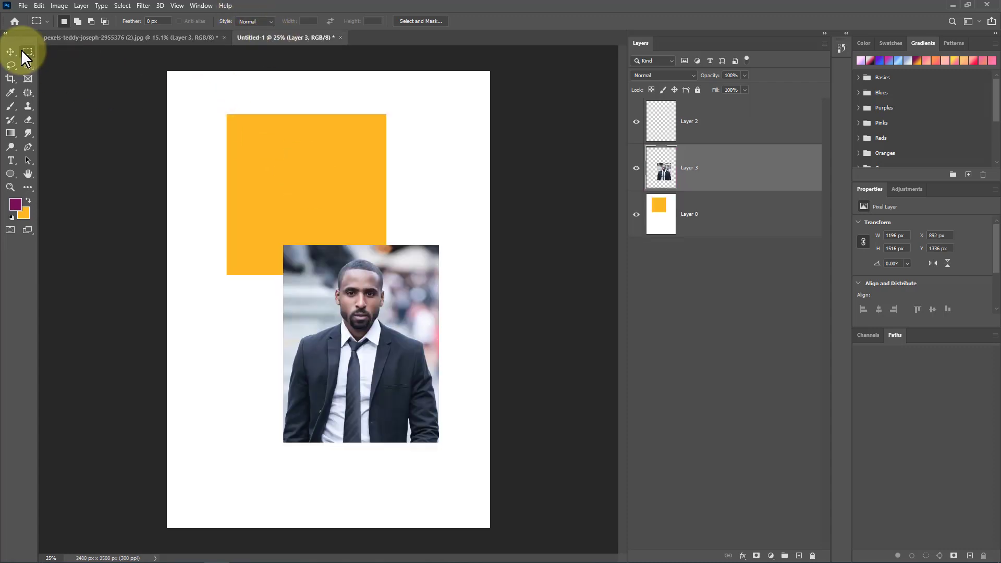
{"action": "left_click_drag", "start_coordinate": [189, 85], "coordinate": [259, 151]}
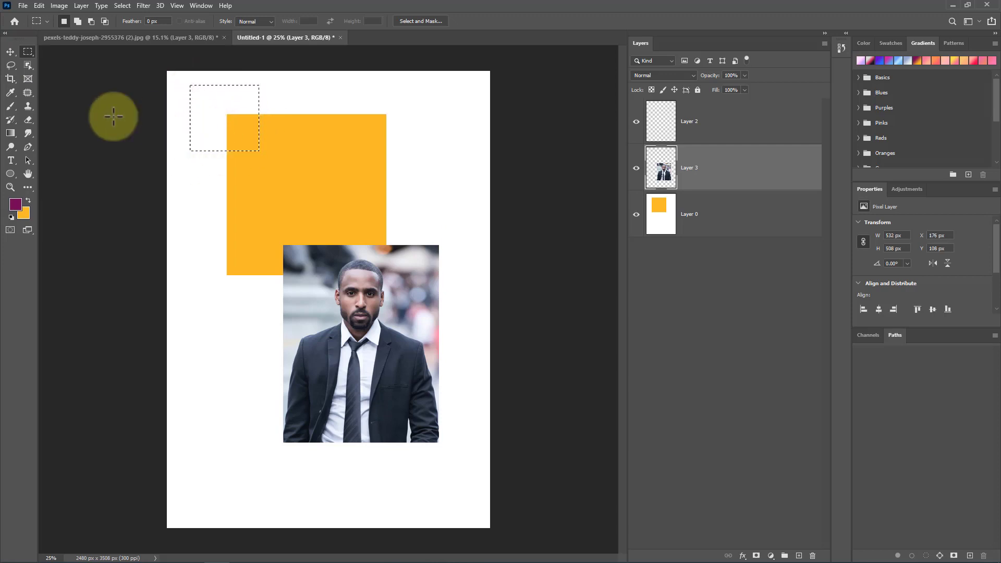
{"action": "left_click_drag", "start_coordinate": [277, 92], "coordinate": [347, 154]}
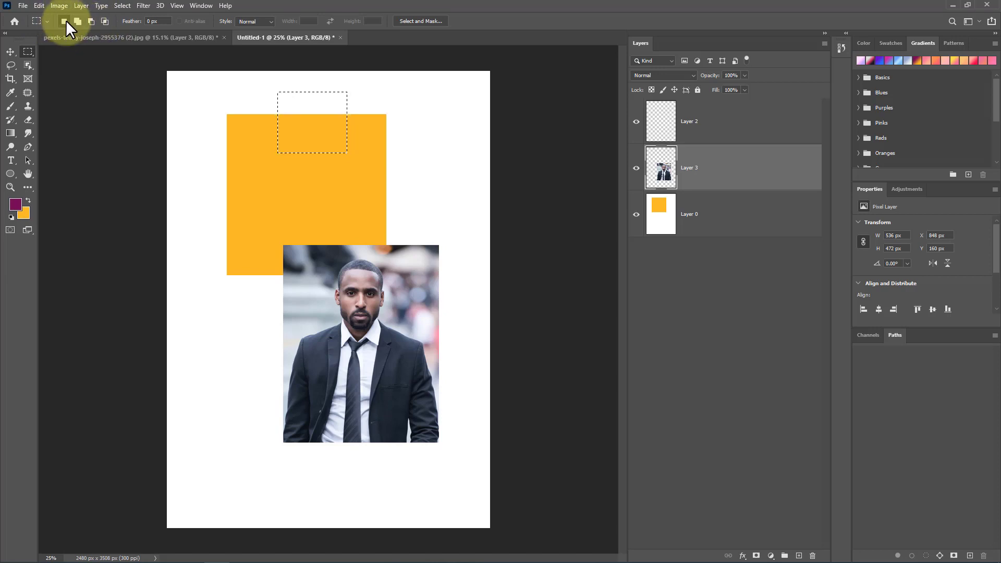
{"action": "left_click", "coordinate": [123, 5]}
{"action": "left_click", "coordinate": [155, 26]}
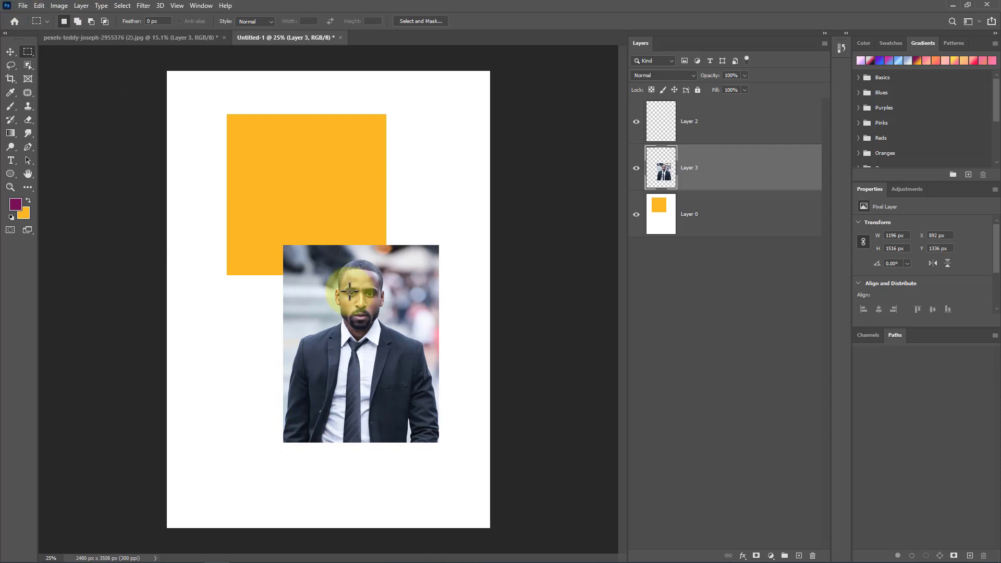
Step: Select a rectangle around the man's head in the poster, undoing a stray selection drawn over the jacket pocket
{"action": "scroll", "coordinate": [357, 330], "scroll_direction": "up", "scroll_amount": 8}
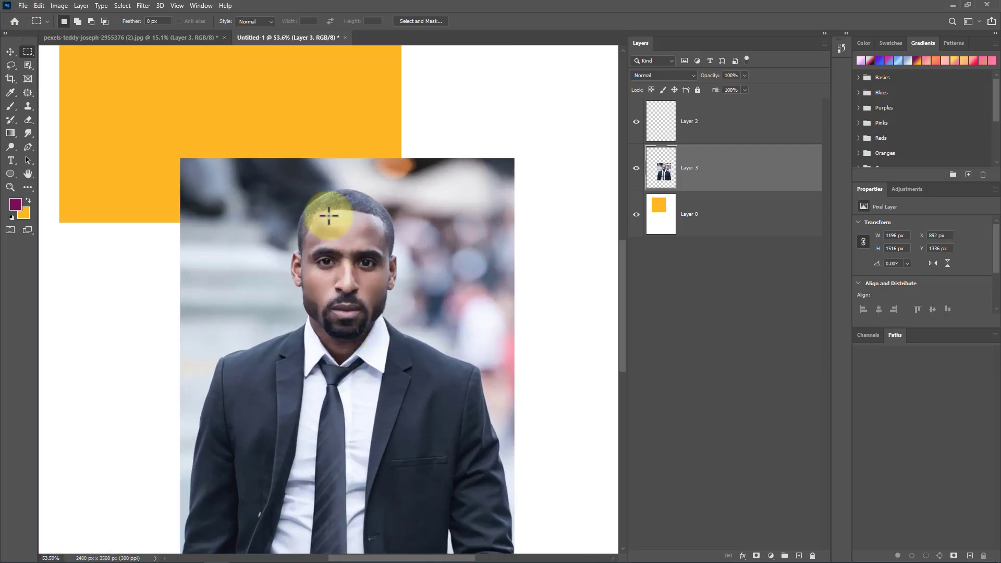
{"action": "scroll", "coordinate": [329, 216], "scroll_direction": "down", "scroll_amount": 2}
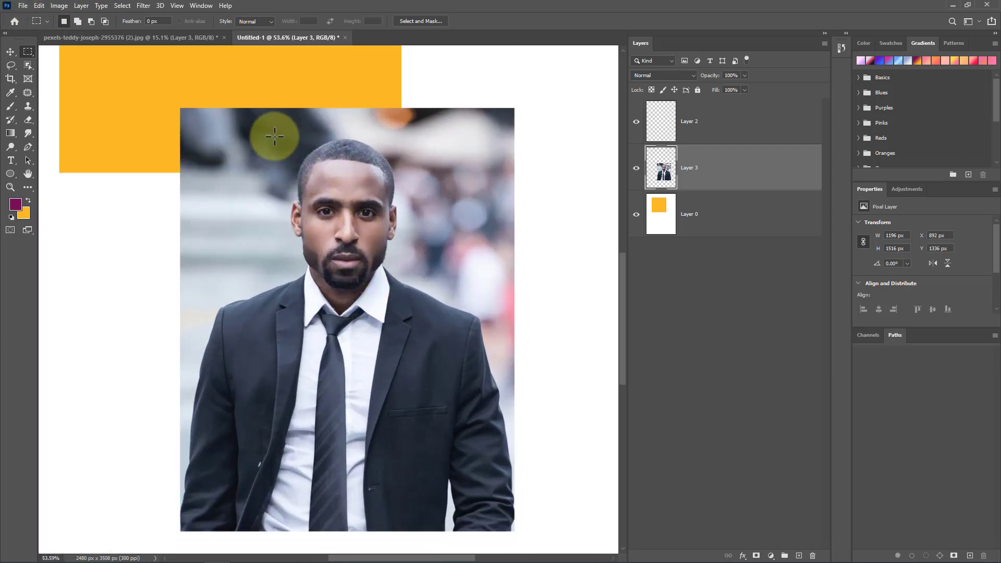
{"action": "left_click_drag", "start_coordinate": [274, 137], "coordinate": [416, 288]}
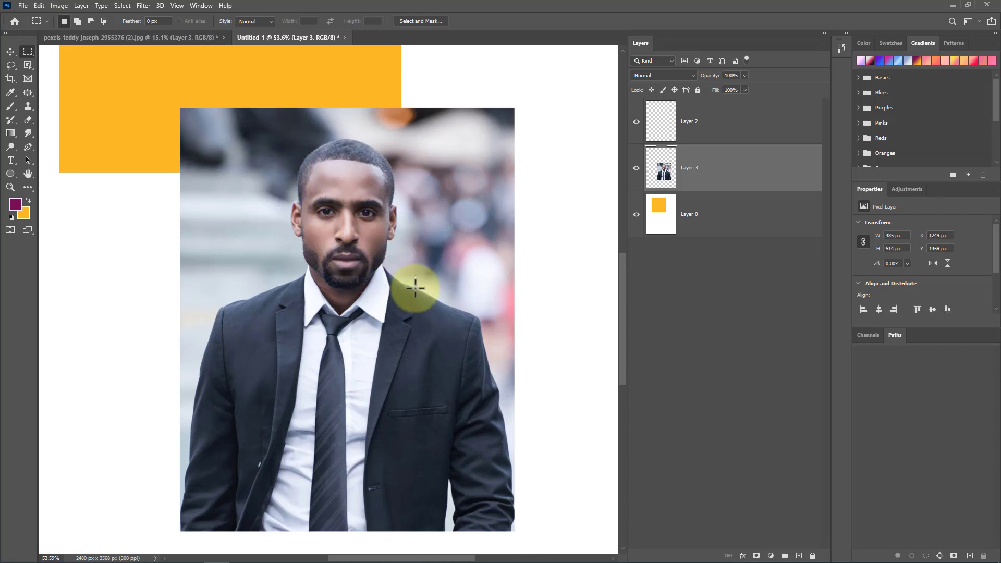
{"action": "left_click_drag", "start_coordinate": [389, 403], "coordinate": [450, 459]}
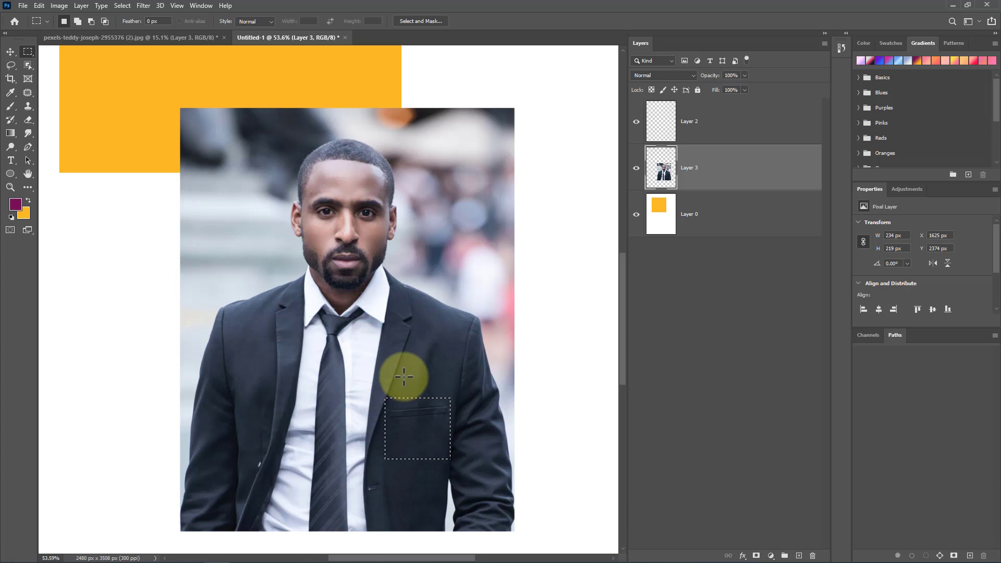
{"action": "key", "text": "ctrl+z"}
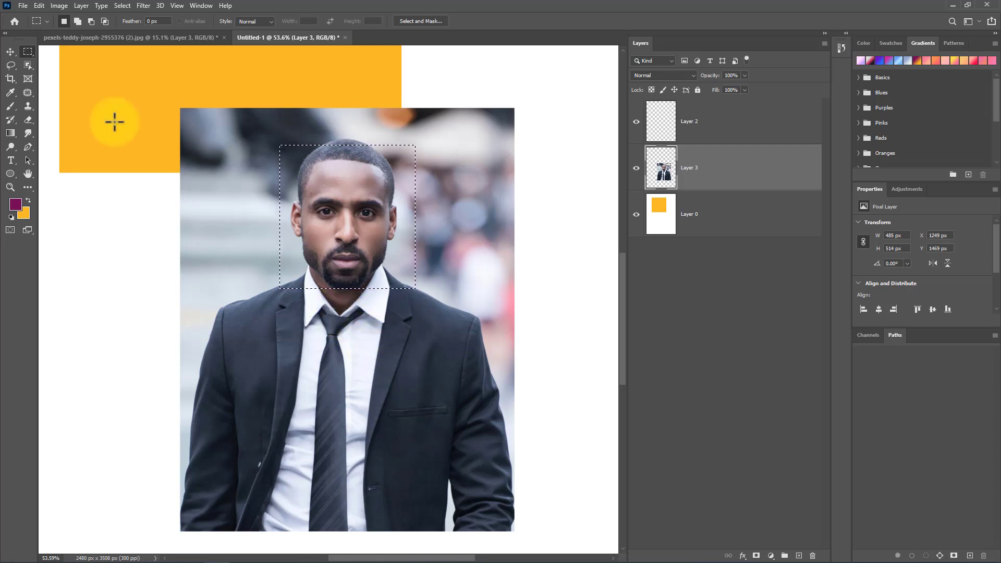
Step: Add two rectangles over the left and right sides of the jacket to the head selection
{"action": "left_click", "coordinate": [77, 21]}
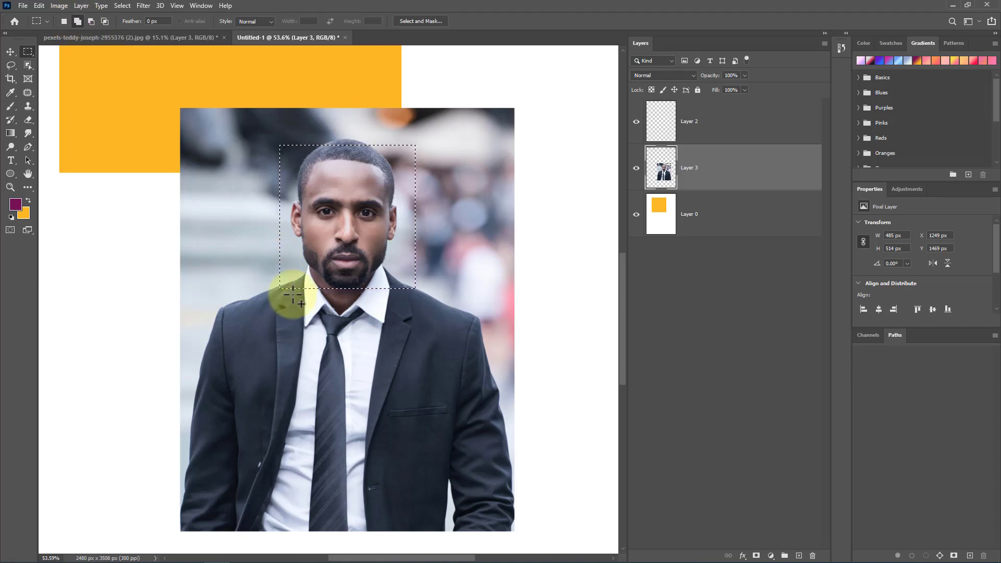
{"action": "left_click_drag", "start_coordinate": [284, 292], "coordinate": [465, 468]}
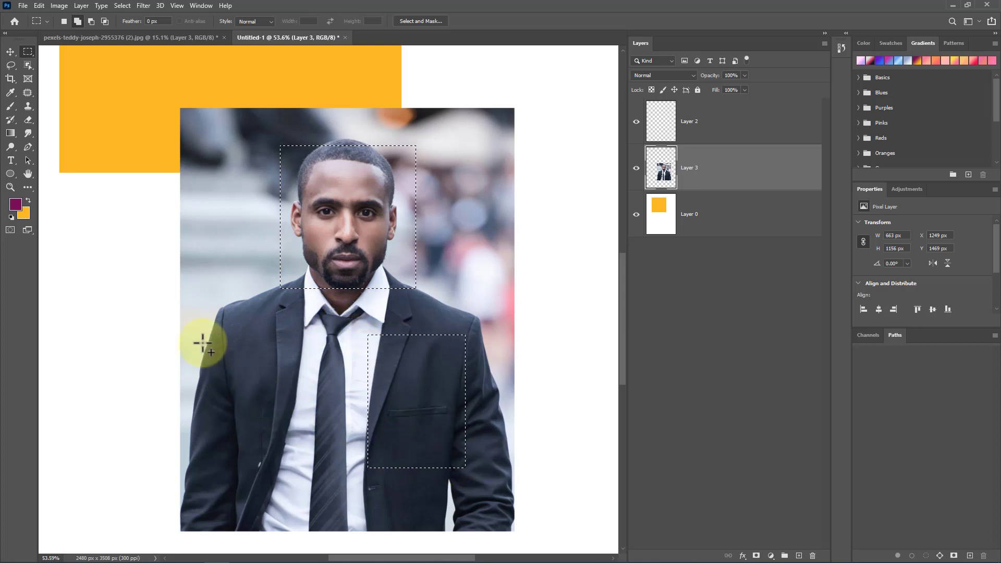
{"action": "left_click_drag", "start_coordinate": [207, 338], "coordinate": [323, 484]}
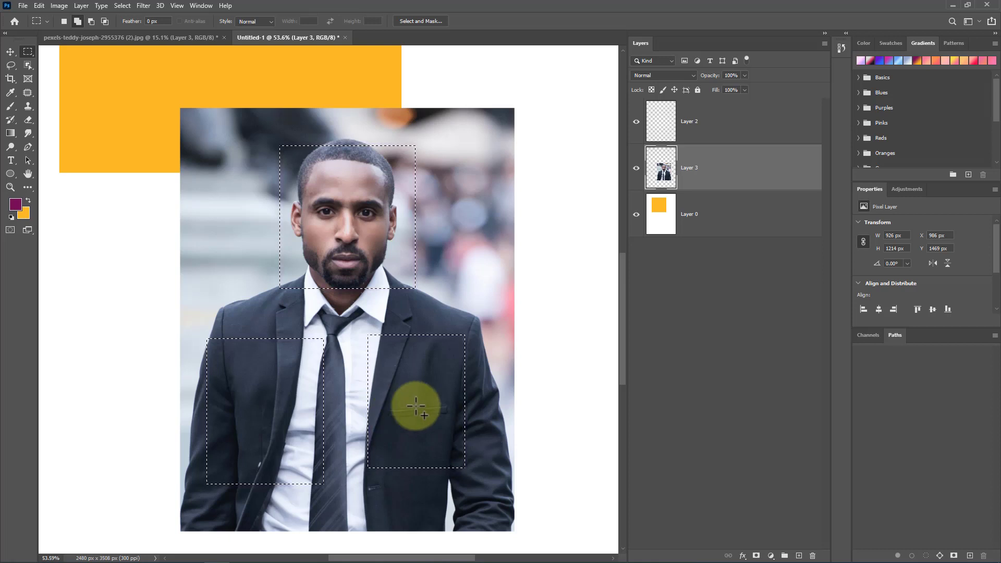
Step: Subtract the right jacket rectangle from the selection, then deselect everything
{"action": "left_click", "coordinate": [77, 20]}
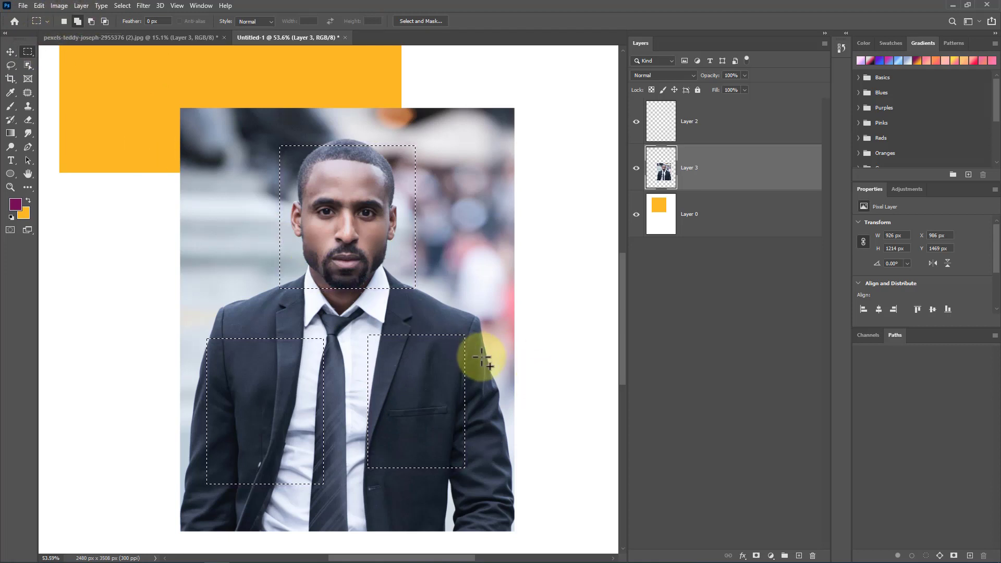
{"action": "left_click", "coordinate": [91, 20]}
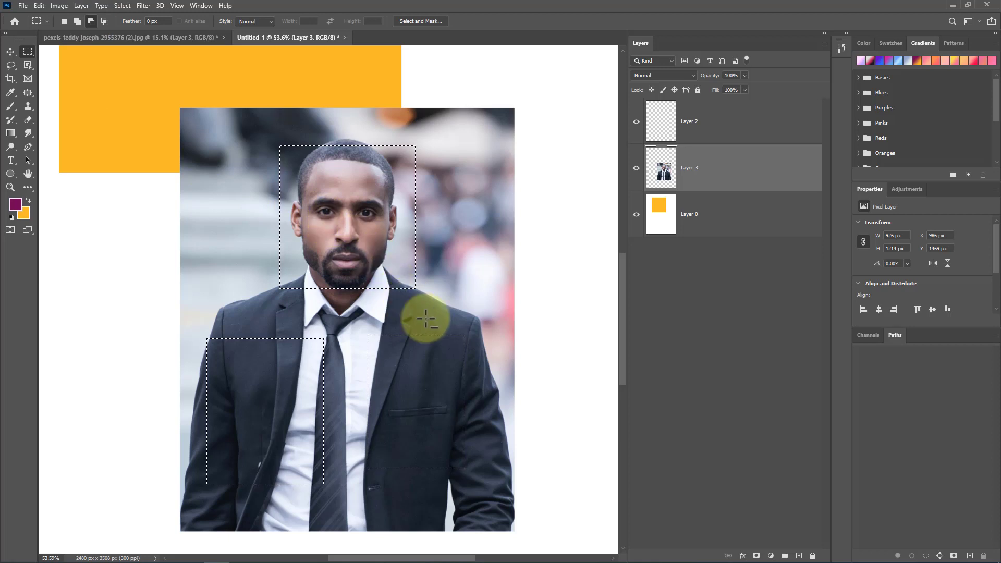
{"action": "left_click_drag", "start_coordinate": [475, 319], "coordinate": [466, 352]}
{"action": "left_click_drag", "start_coordinate": [394, 459], "coordinate": [348, 502]}
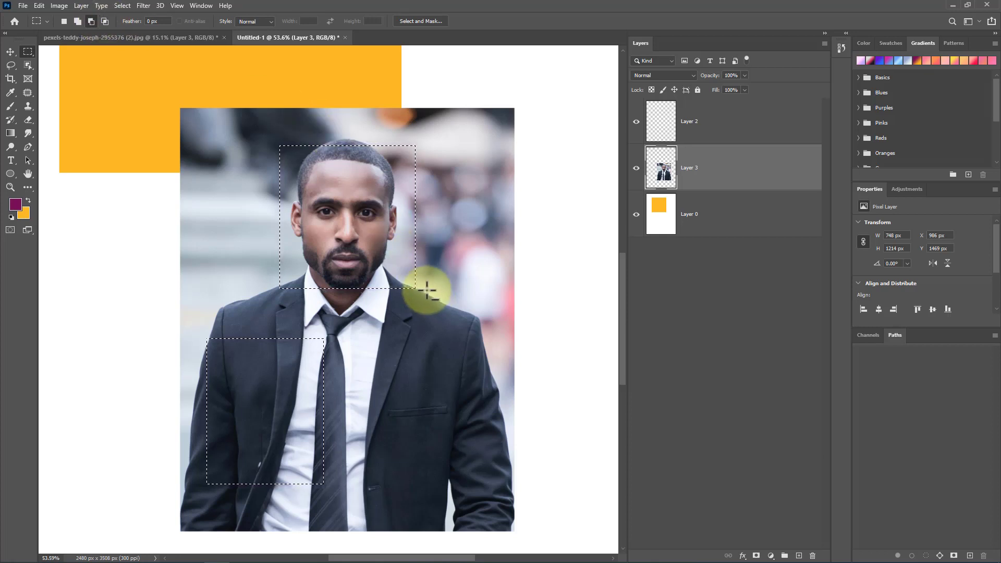
{"action": "key", "text": "ctrl+d"}
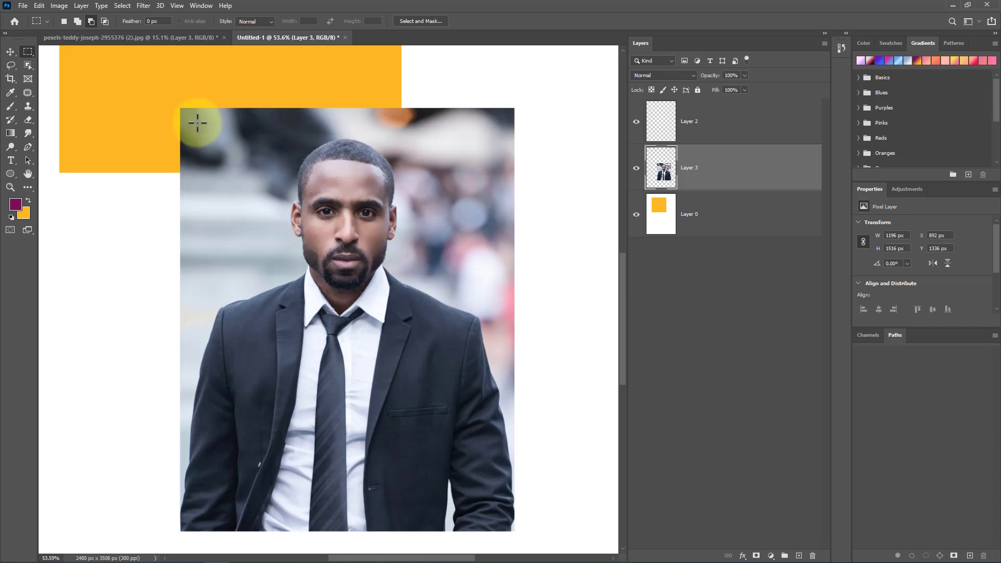
Step: Draw a rectangular selection on the orange square and intersect it with an elliptical selection
{"action": "scroll", "coordinate": [329, 217], "scroll_direction": "up", "scroll_amount": 5}
{"action": "scroll", "coordinate": [338, 194], "scroll_direction": "up", "scroll_amount": 2}
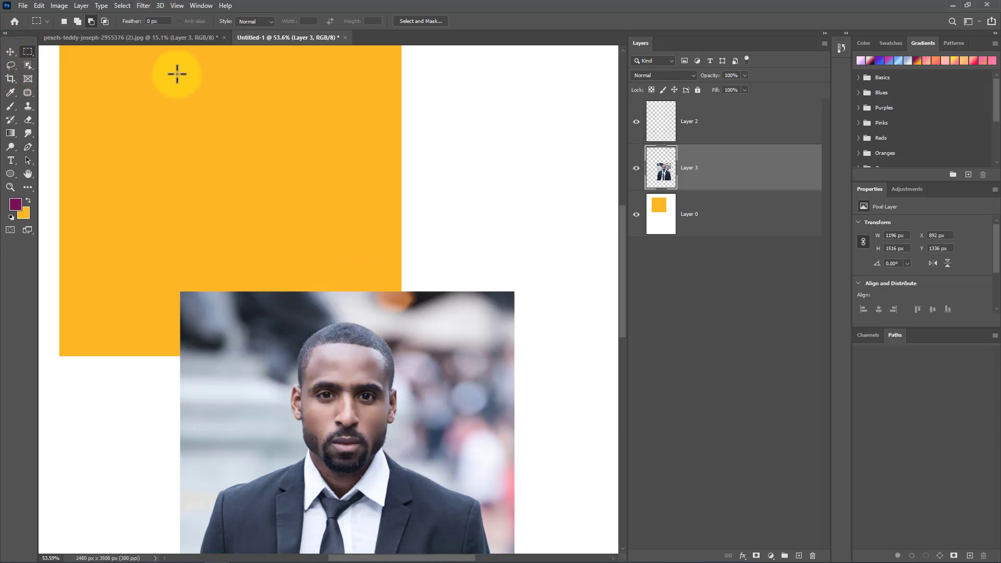
{"action": "left_click_drag", "start_coordinate": [176, 73], "coordinate": [342, 221]}
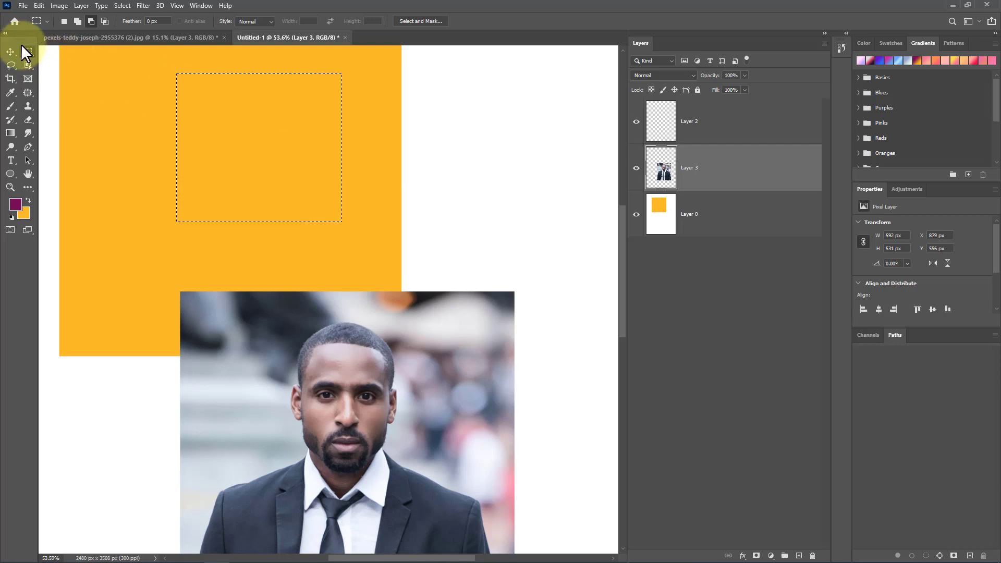
{"action": "right_click", "coordinate": [26, 51]}
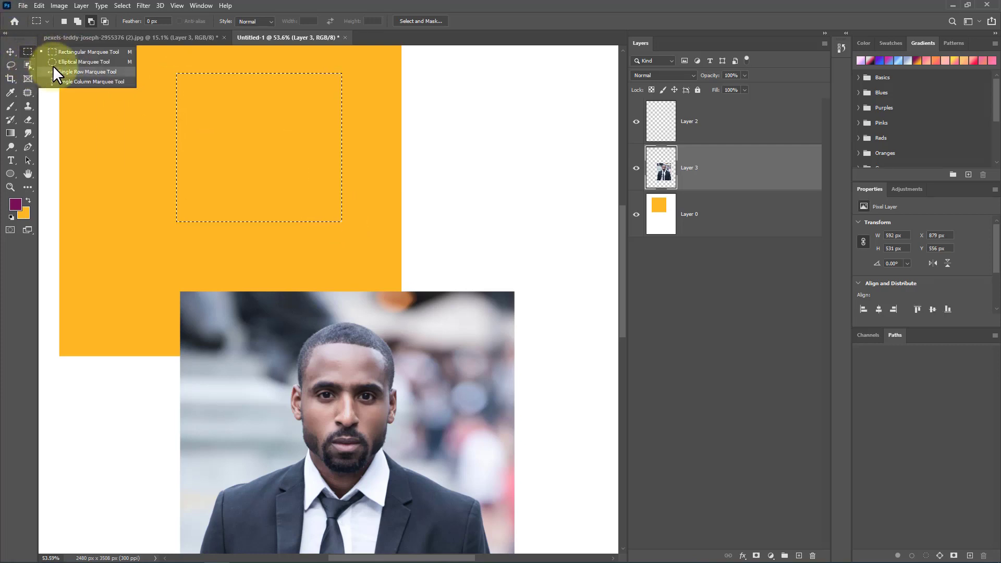
{"action": "left_click", "coordinate": [59, 62]}
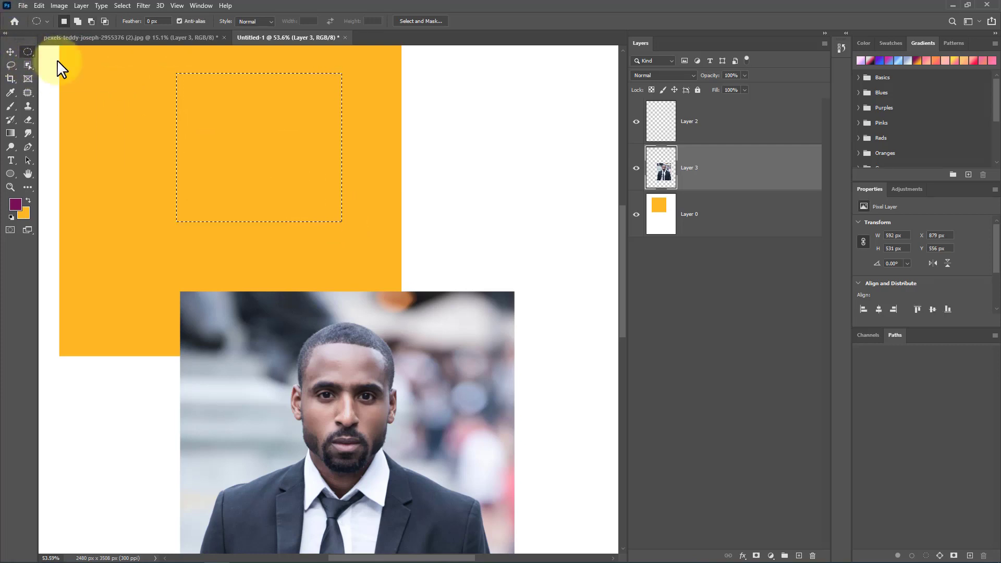
{"action": "left_click", "coordinate": [105, 21]}
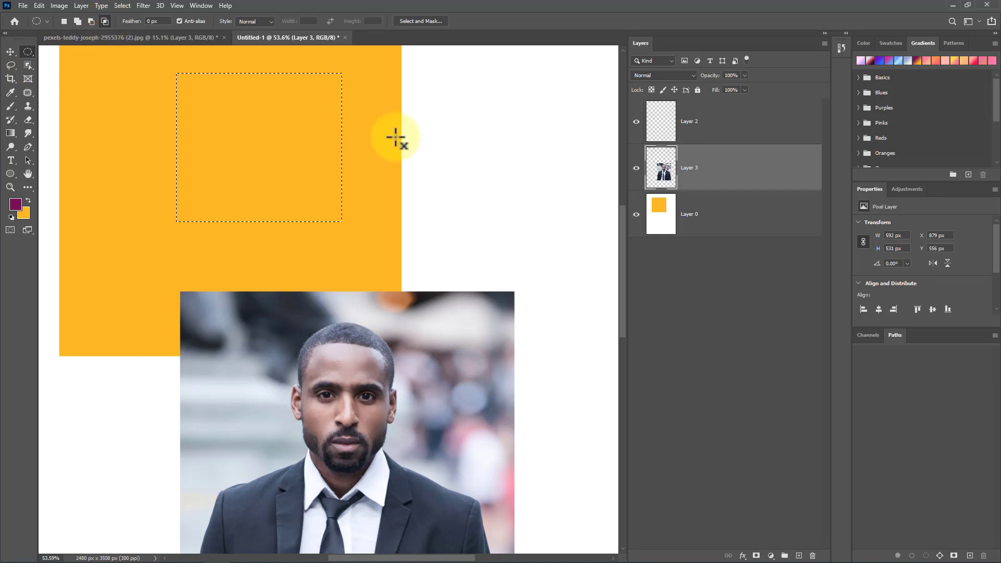
{"action": "left_click_drag", "start_coordinate": [437, 104], "coordinate": [219, 266]}
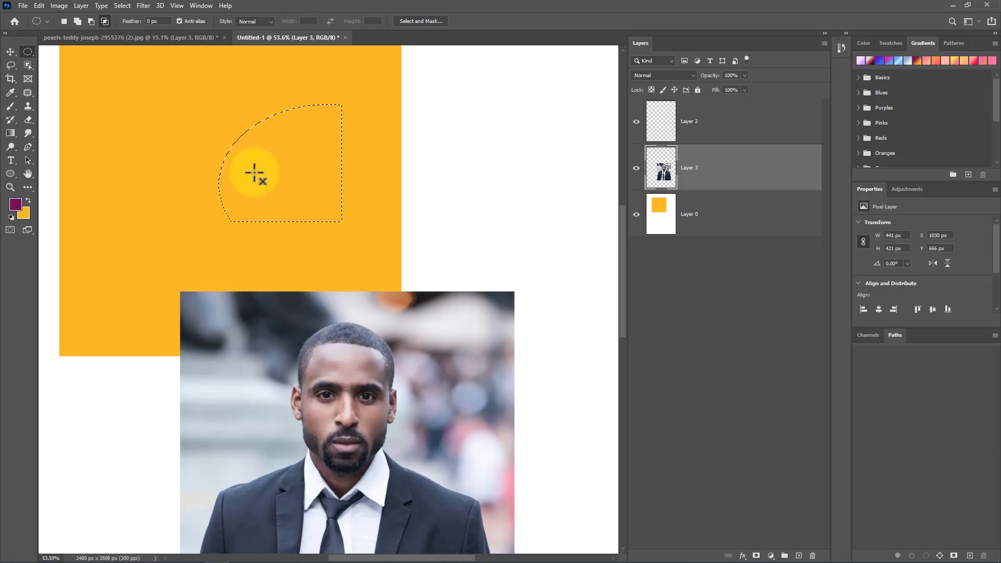
Step: Fill the intersected selection with the purple foreground colour
{"action": "right_click", "coordinate": [286, 152]}
{"action": "left_click", "coordinate": [325, 276]}
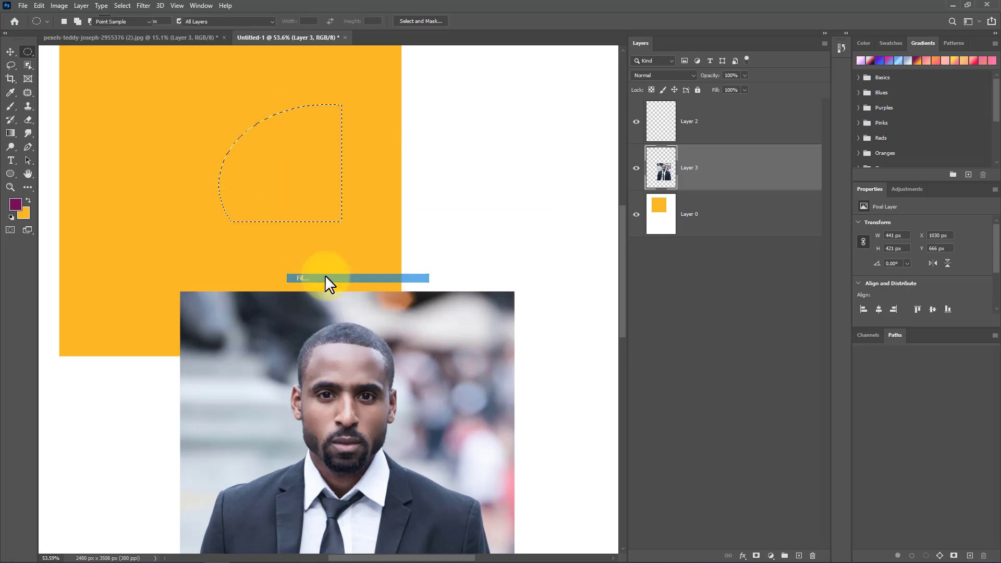
{"action": "left_click", "coordinate": [556, 129]}
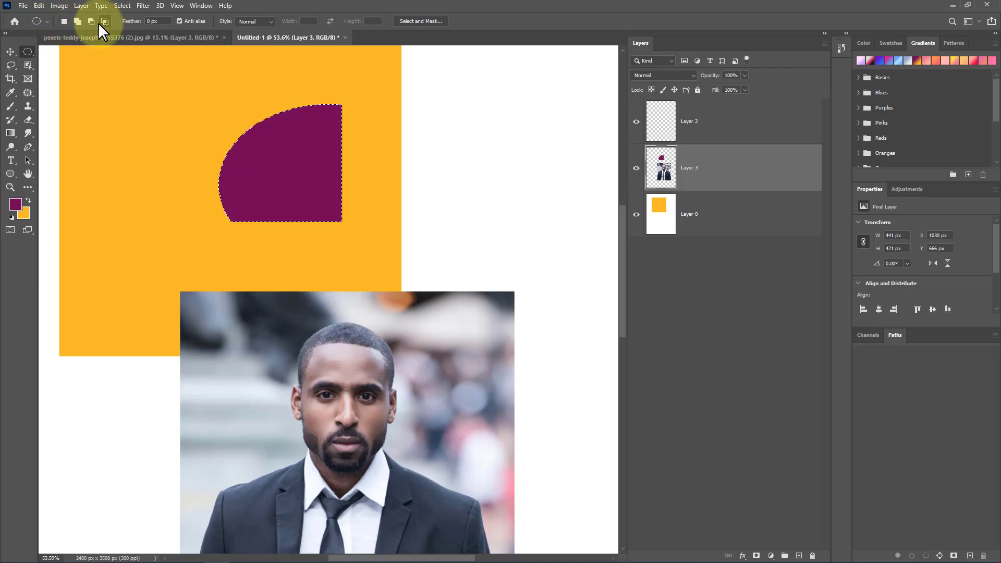
{"action": "scroll", "coordinate": [165, 182], "scroll_direction": "down", "scroll_amount": 5}
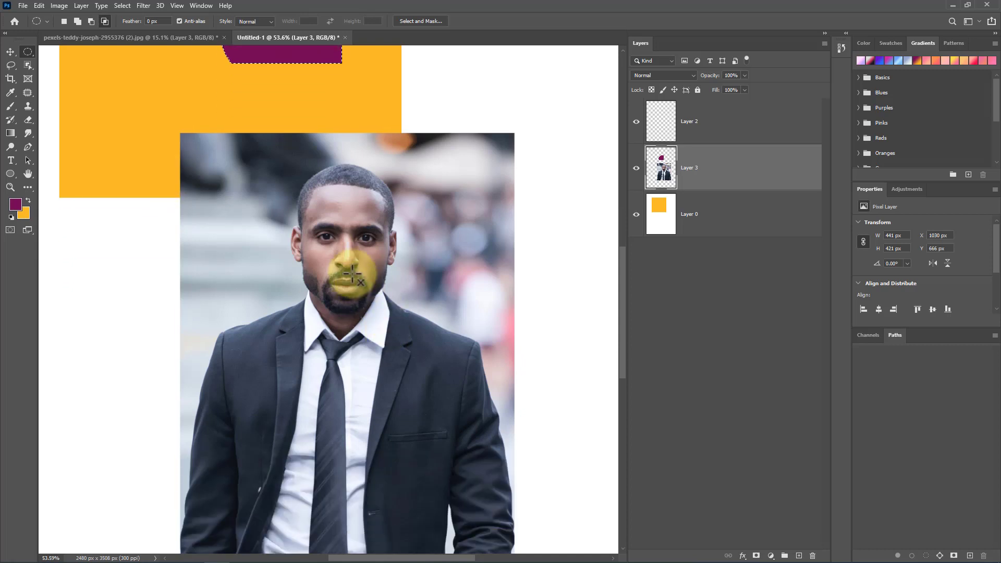
Step: Draw an elliptical selection around the man's head and nudge it slightly into place
{"action": "scroll", "coordinate": [346, 280], "scroll_direction": "up", "scroll_amount": 3}
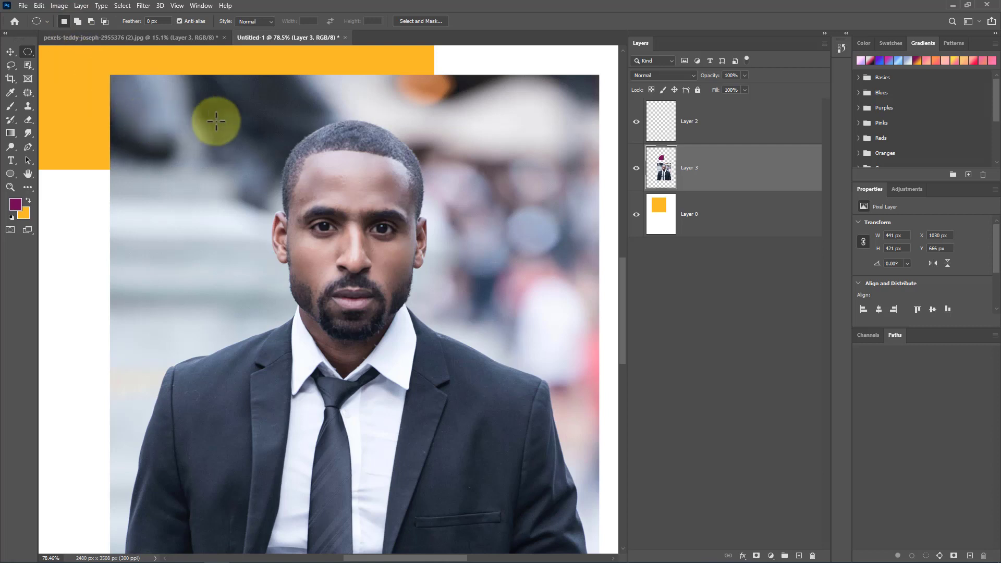
{"action": "left_click_drag", "start_coordinate": [244, 113], "coordinate": [483, 375]}
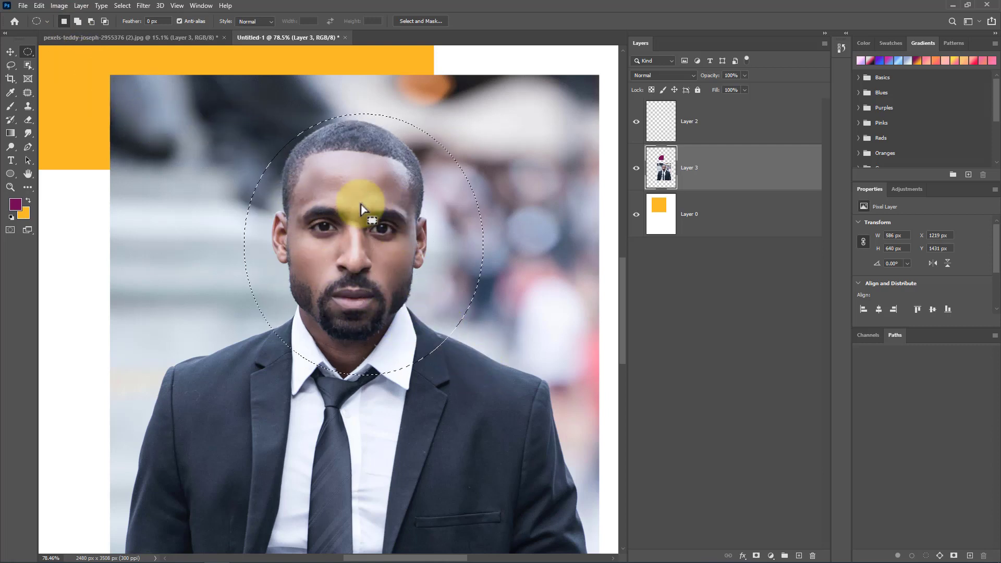
{"action": "left_click_drag", "start_coordinate": [373, 218], "coordinate": [368, 215]}
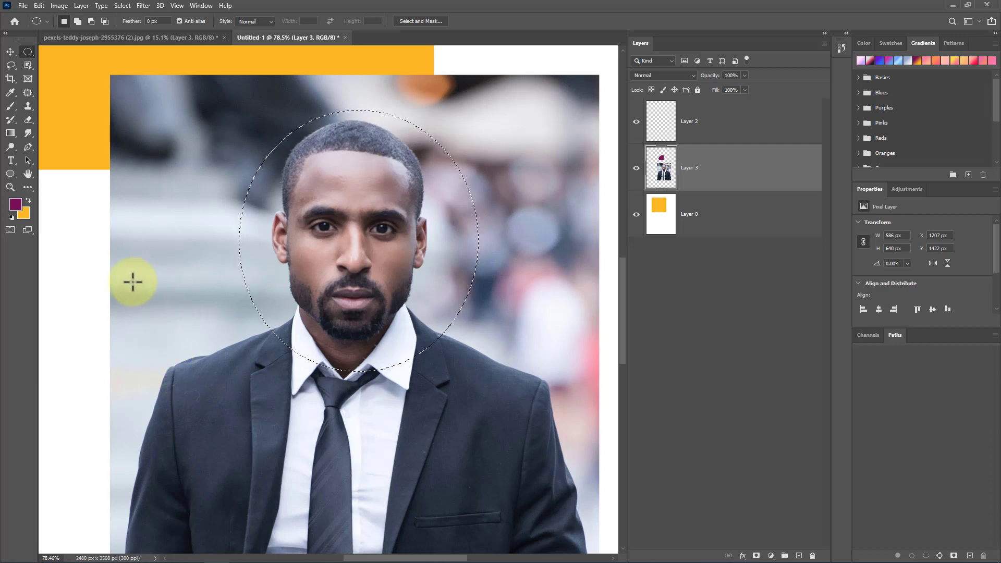
Step: Add two more elliptical selections over the left and right sides of the jacket to the head selection
{"action": "key", "text": "shift"}
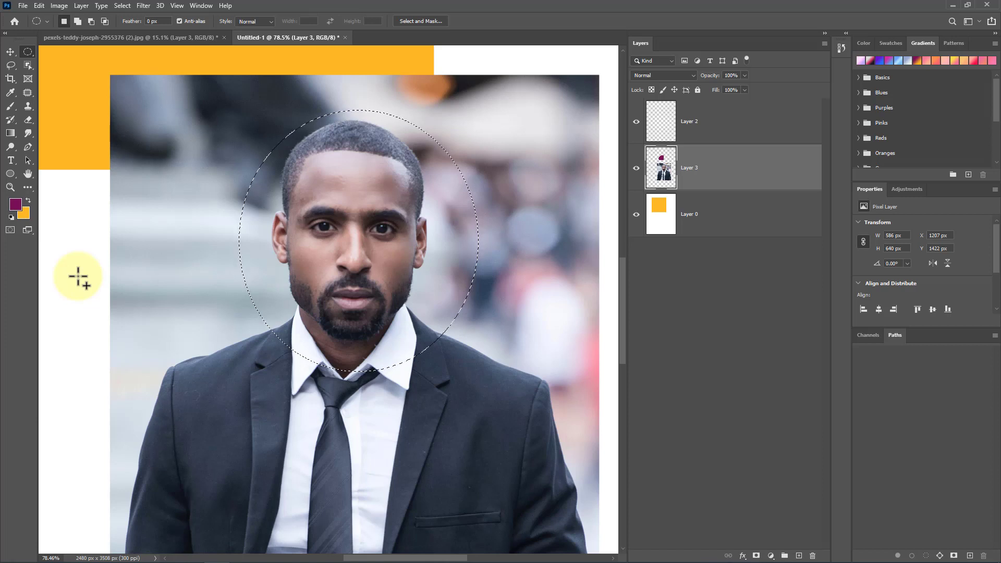
{"action": "left_click_drag", "start_coordinate": [140, 313], "coordinate": [326, 506]}
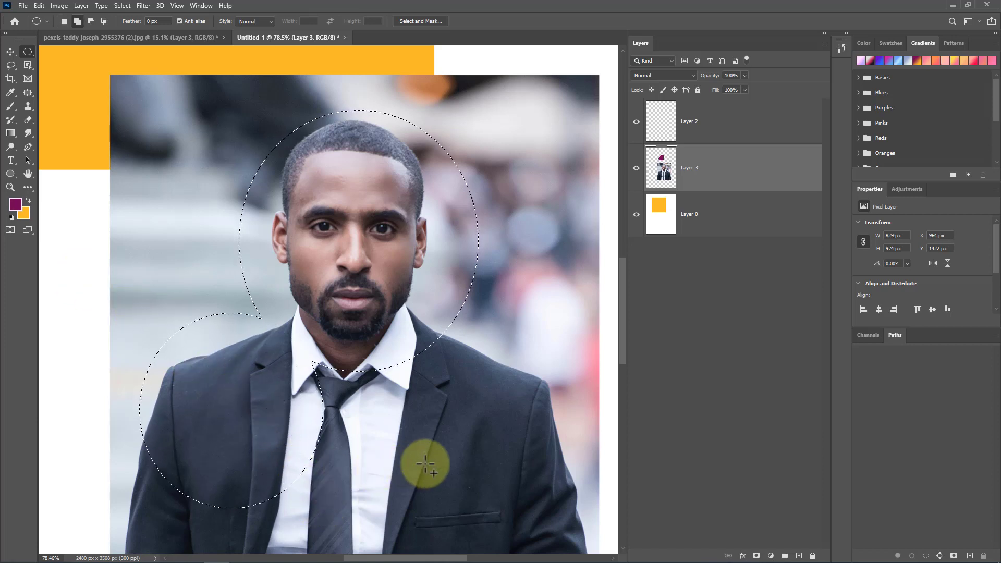
{"action": "left_click_drag", "start_coordinate": [425, 465], "coordinate": [252, 334]}
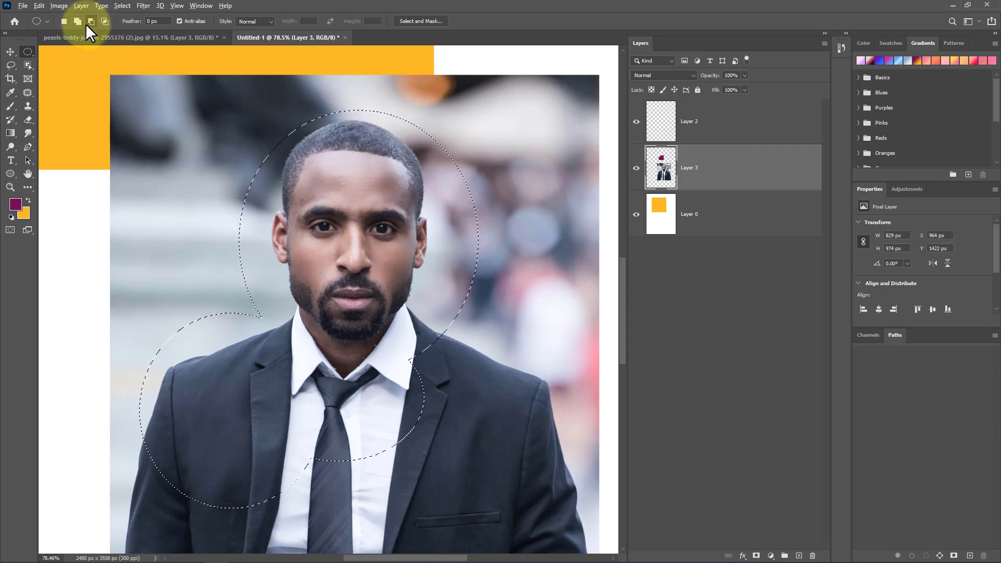
{"action": "left_click_drag", "start_coordinate": [476, 366], "coordinate": [269, 502]}
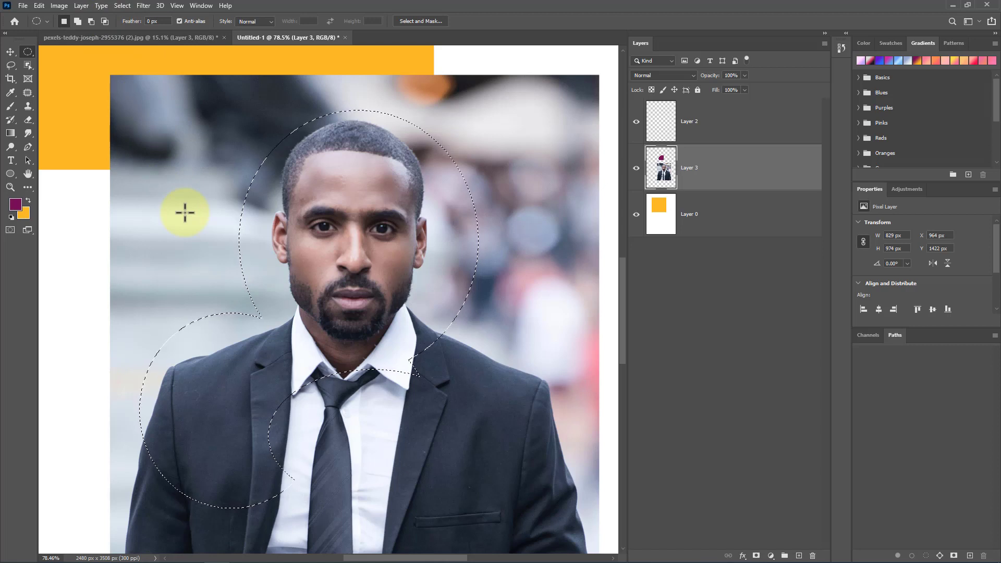
Step: Intersect the selection with a new ellipse over the right side of the face, then deselect everything
{"action": "key", "text": "shift+alt"}
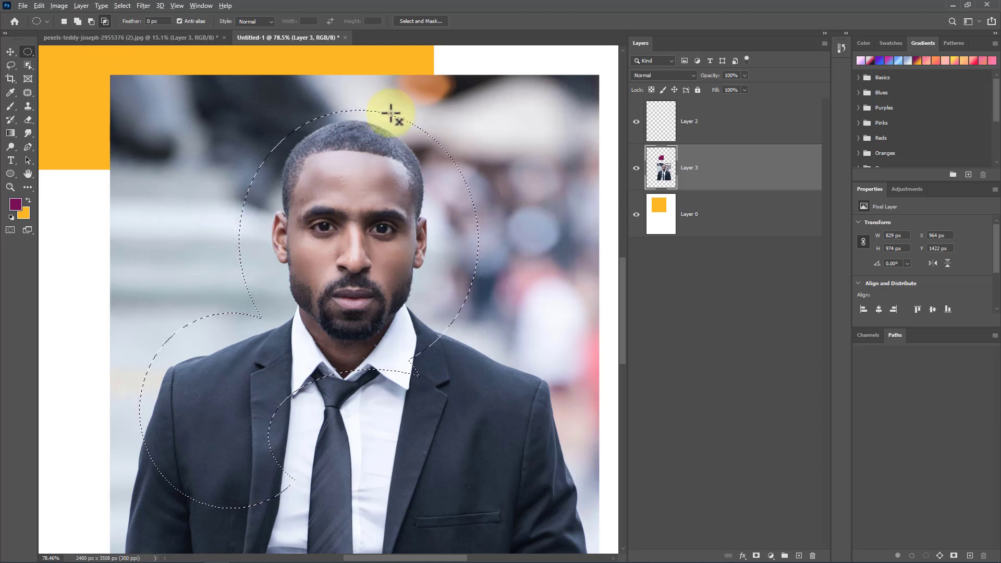
{"action": "left_click", "coordinate": [104, 20]}
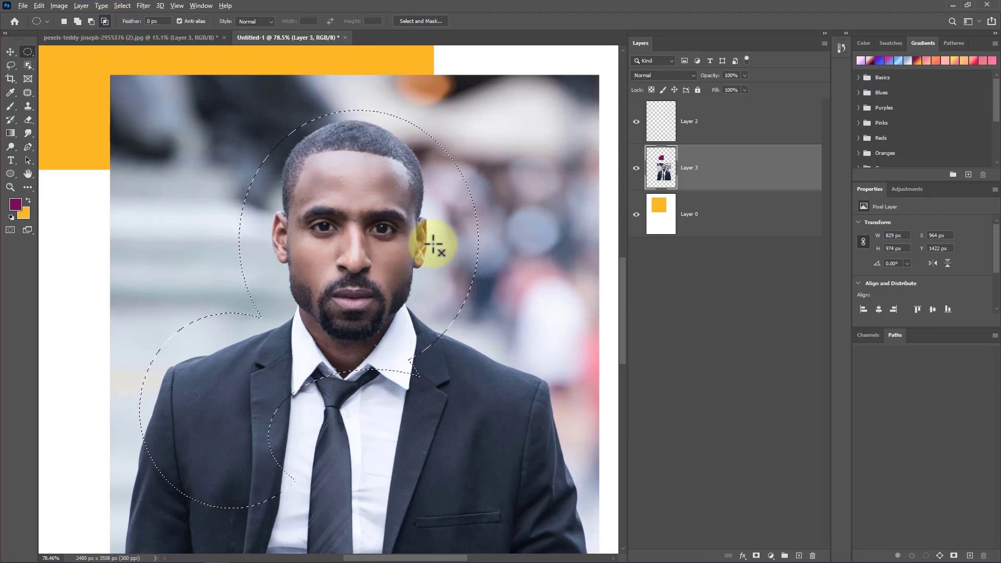
{"action": "left_click_drag", "start_coordinate": [516, 135], "coordinate": [358, 402]}
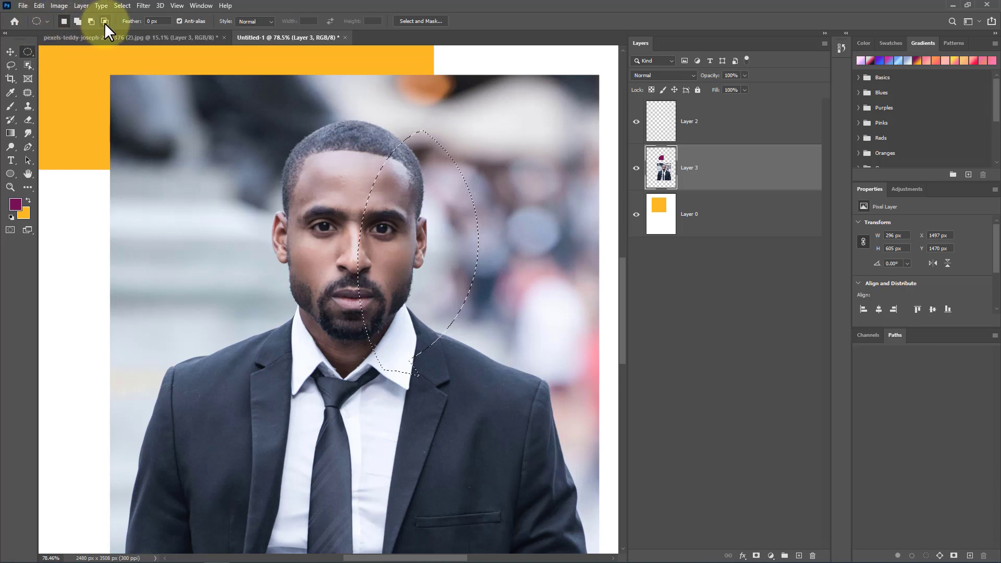
{"action": "left_click", "coordinate": [213, 238]}
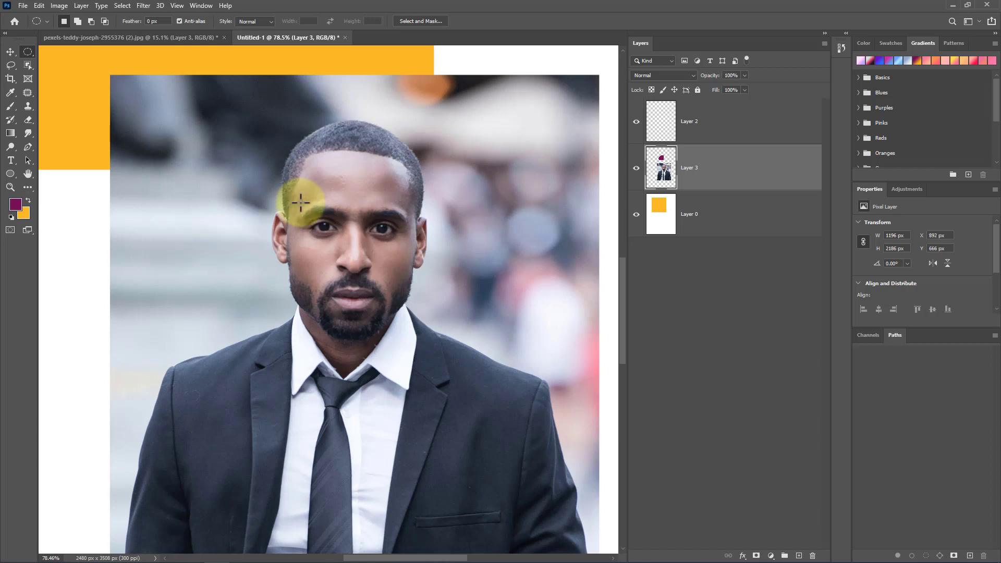
Step: Open the cheerful-man-pointing-finger-left-advertise-product image from the recent files
{"action": "left_click", "coordinate": [165, 39]}
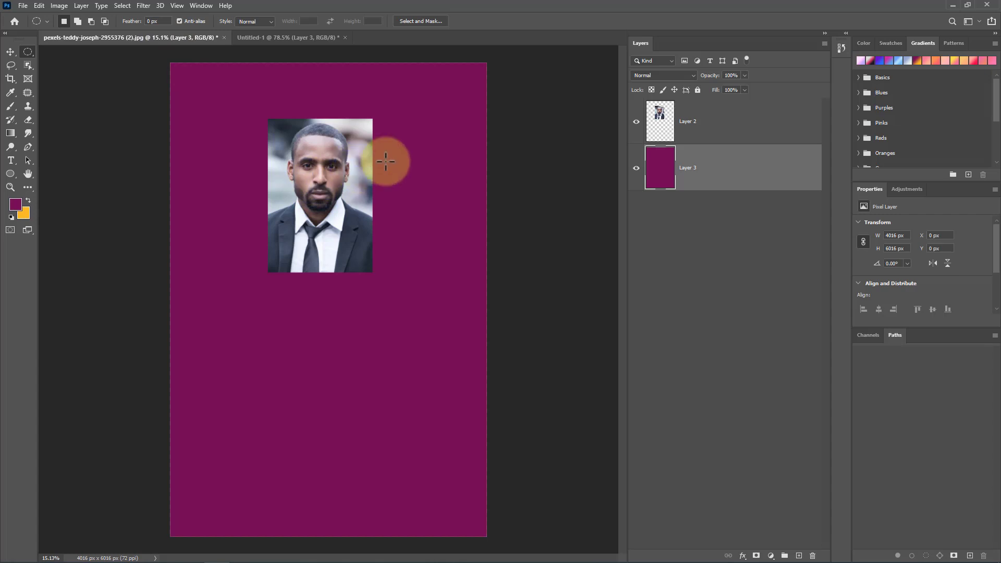
{"action": "left_click", "coordinate": [15, 21]}
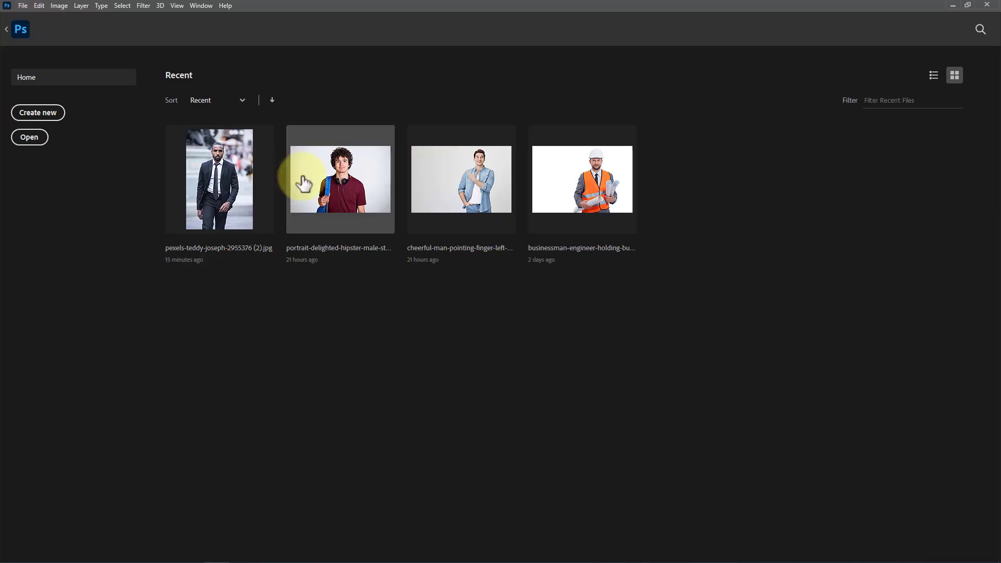
{"action": "left_click", "coordinate": [465, 189]}
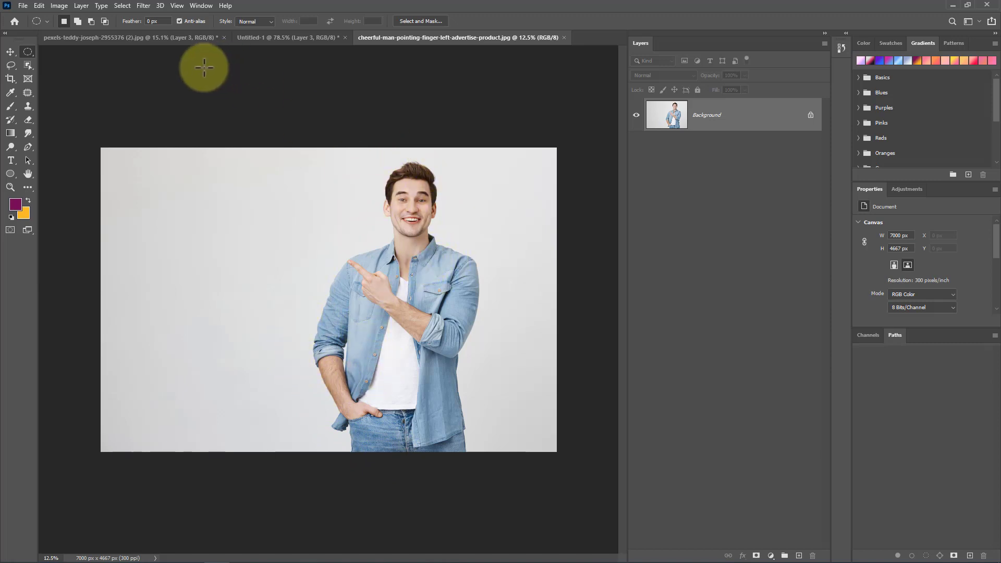
Step: Select the man as the subject and copy him onto a new layer with Layer Via Copy
{"action": "left_click", "coordinate": [123, 4]}
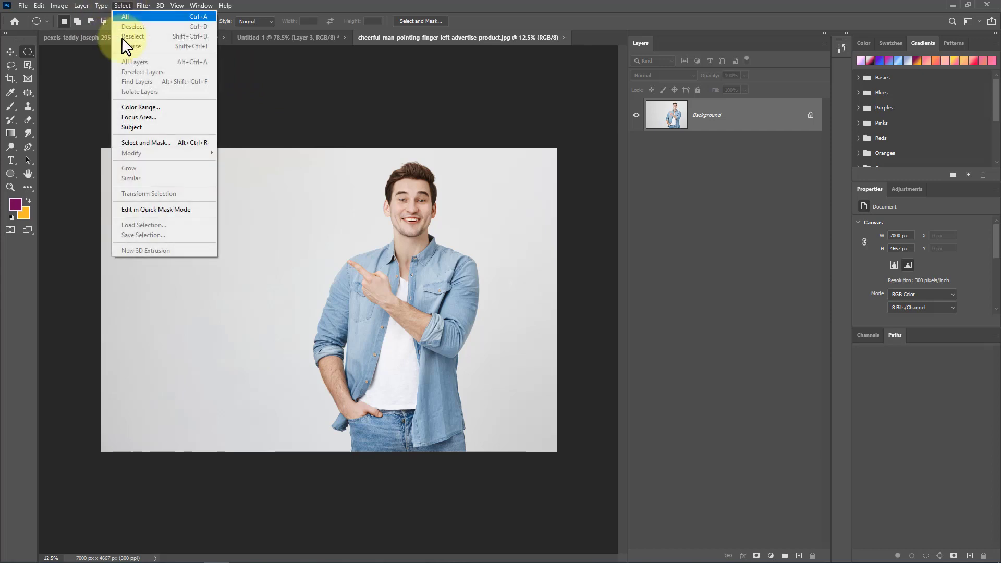
{"action": "left_click", "coordinate": [155, 129]}
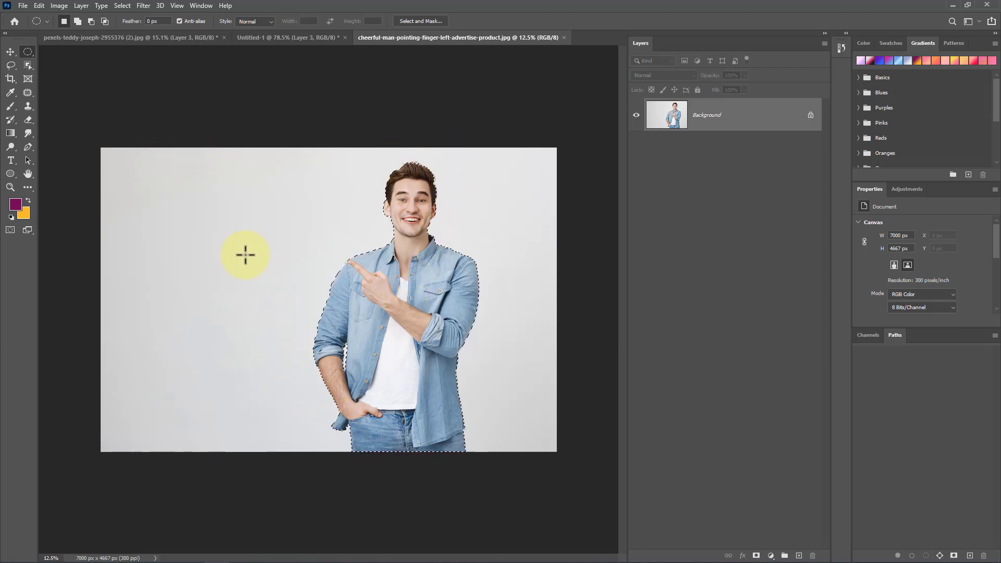
{"action": "right_click", "coordinate": [402, 294]}
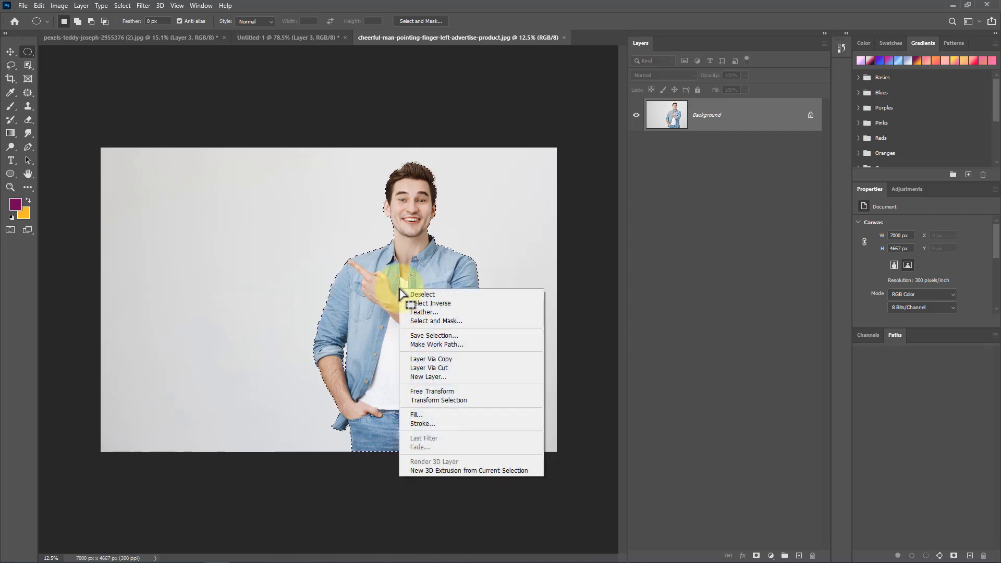
{"action": "left_click", "coordinate": [466, 362]}
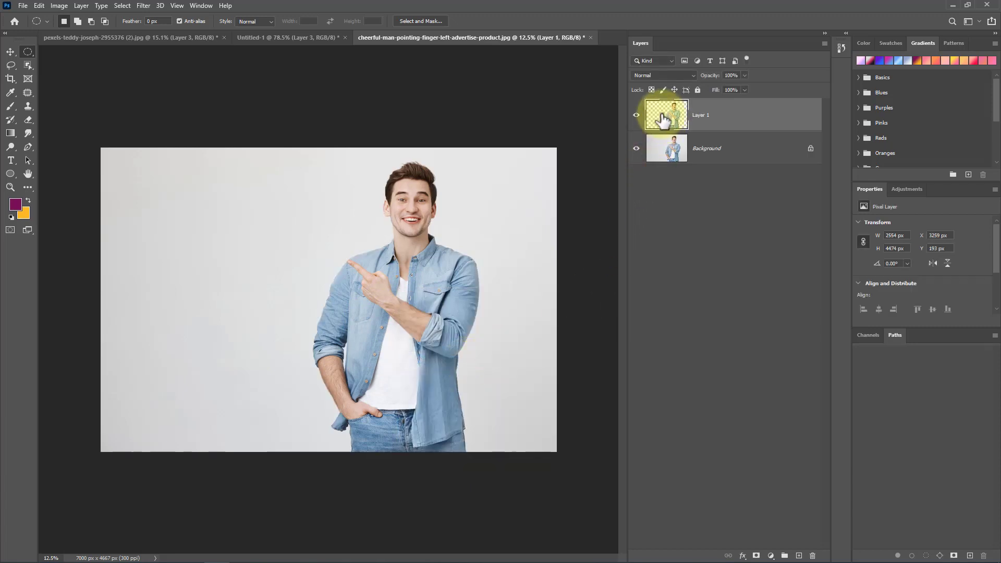
Step: Delete the Background layer, confirming the deletion
{"action": "left_click", "coordinate": [717, 164]}
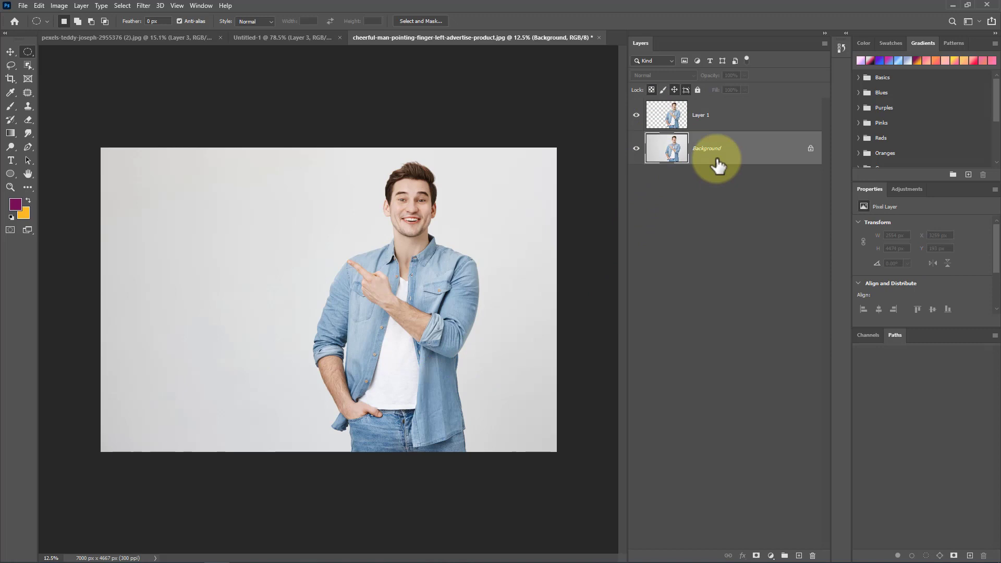
{"action": "left_click", "coordinate": [813, 555]}
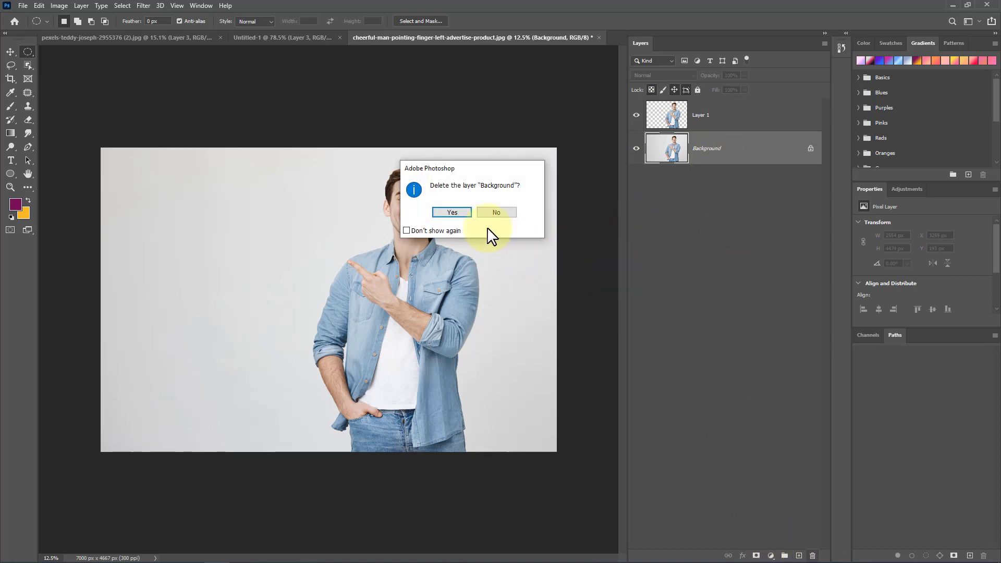
{"action": "left_click", "coordinate": [463, 213]}
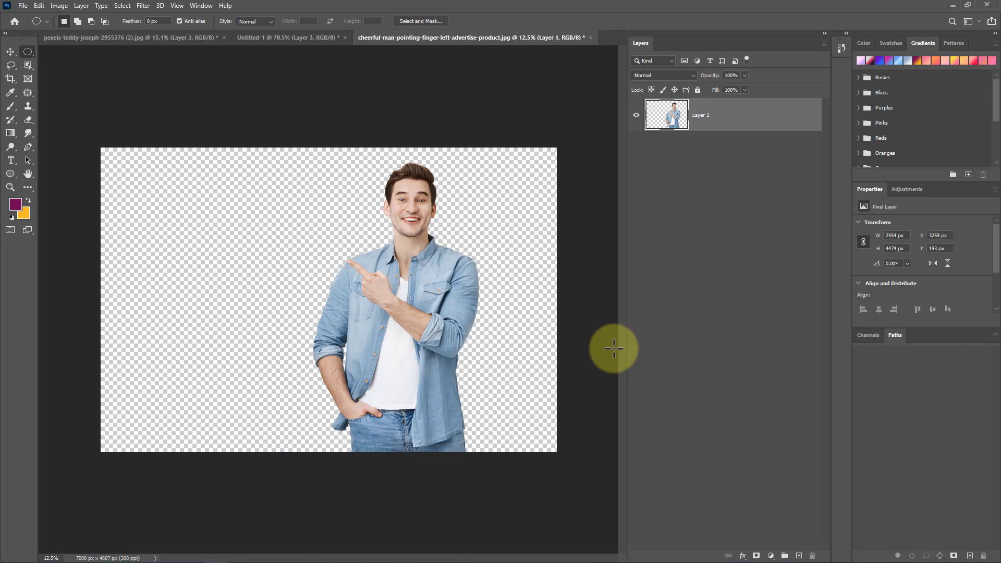
Step: Save the image on the computer as a PNG named cheerful-man-pointing-finger-left-advertise-product, keeping the default PNG options
{"action": "left_click", "coordinate": [24, 5]}
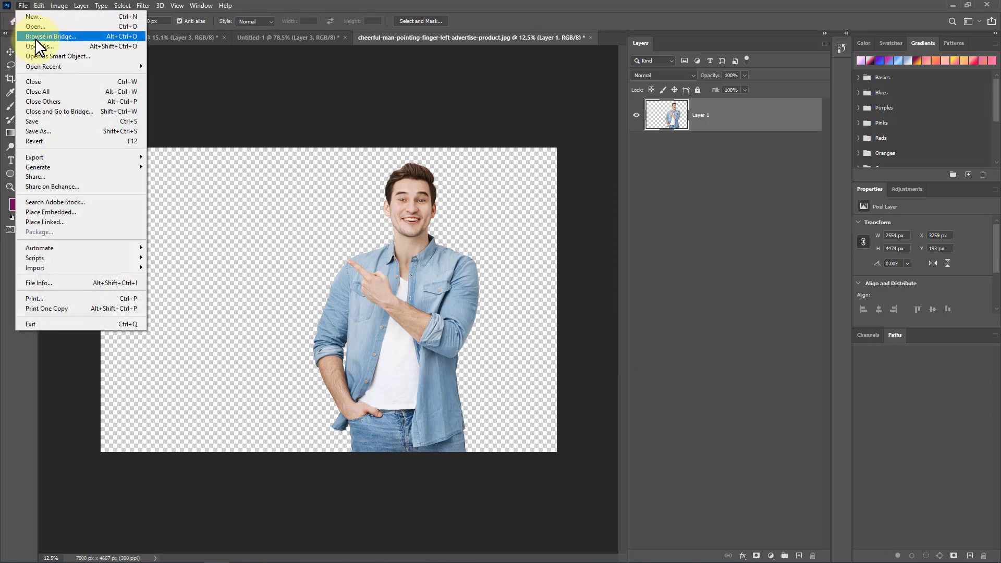
{"action": "left_click", "coordinate": [71, 131]}
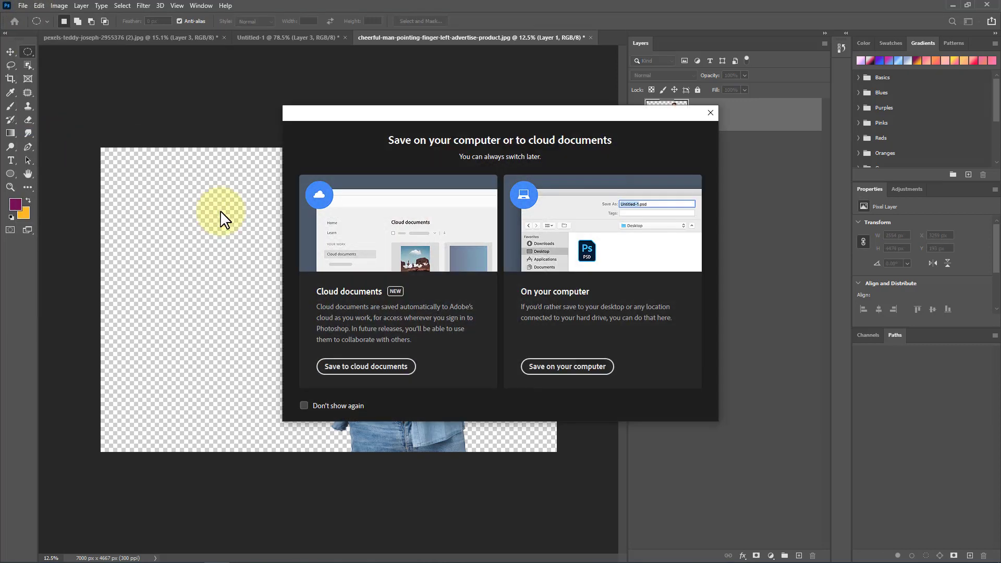
{"action": "left_click", "coordinate": [538, 366]}
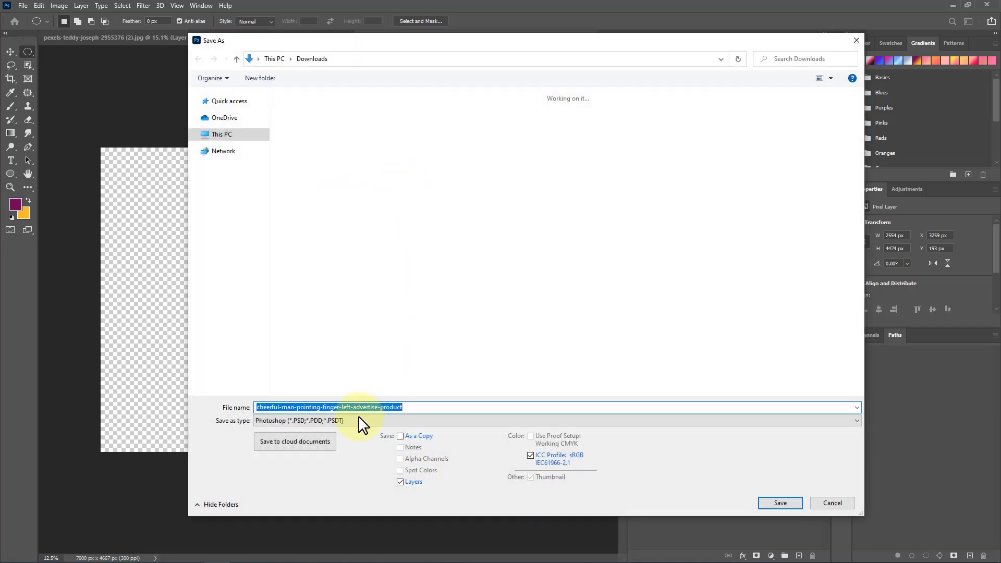
{"action": "left_click", "coordinate": [365, 421]}
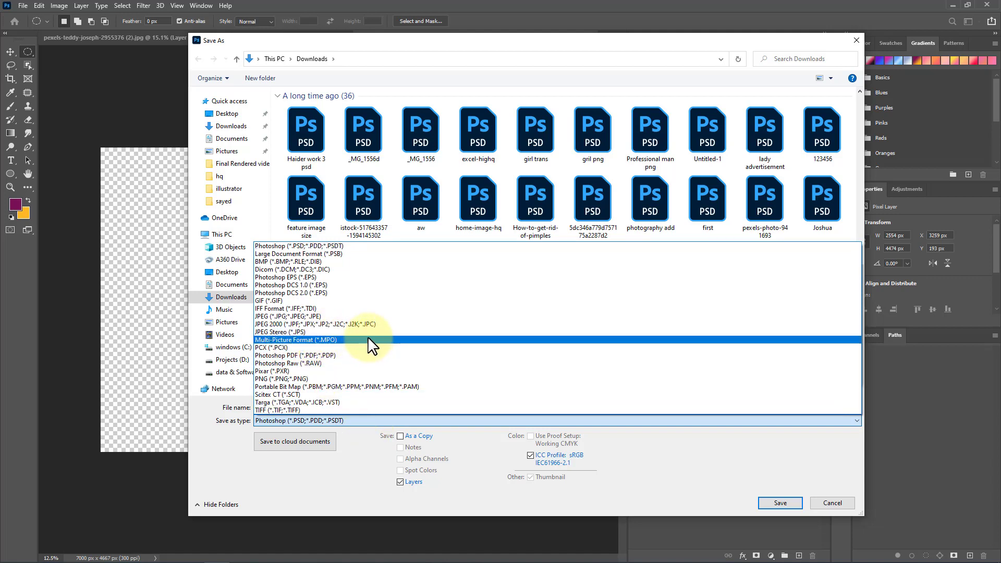
{"action": "left_click", "coordinate": [298, 379]}
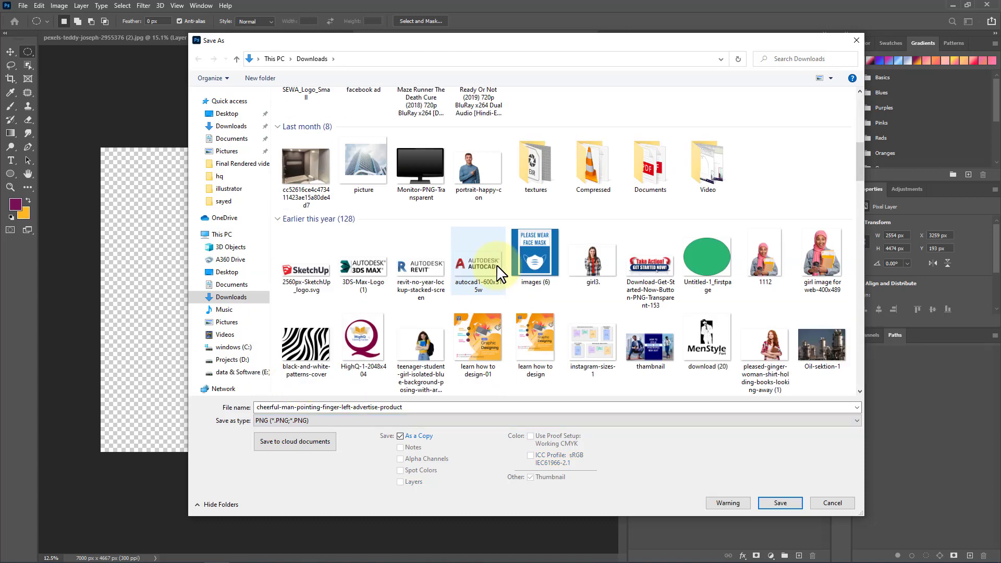
{"action": "scroll", "coordinate": [491, 281], "scroll_direction": "down", "scroll_amount": 5}
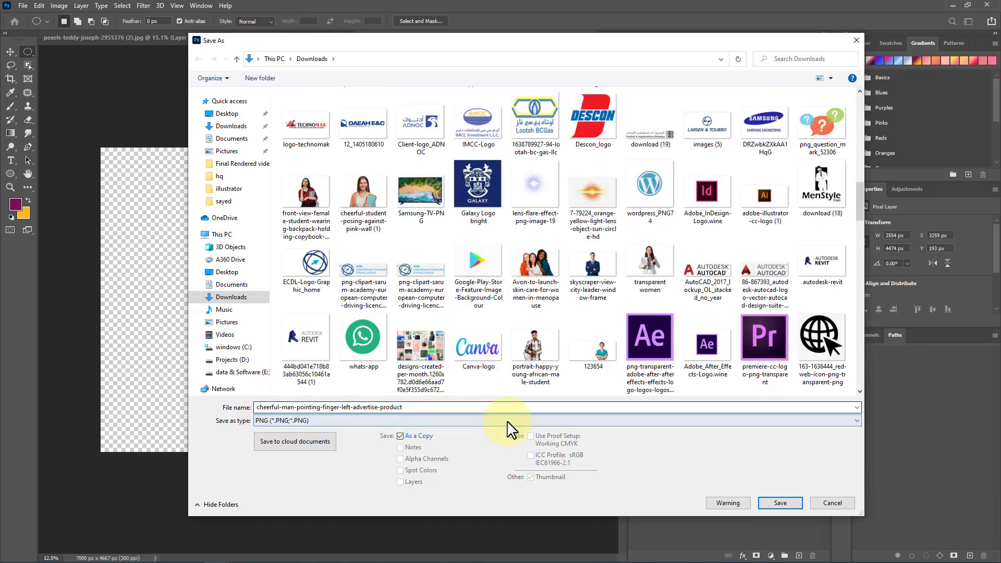
{"action": "left_click", "coordinate": [782, 504]}
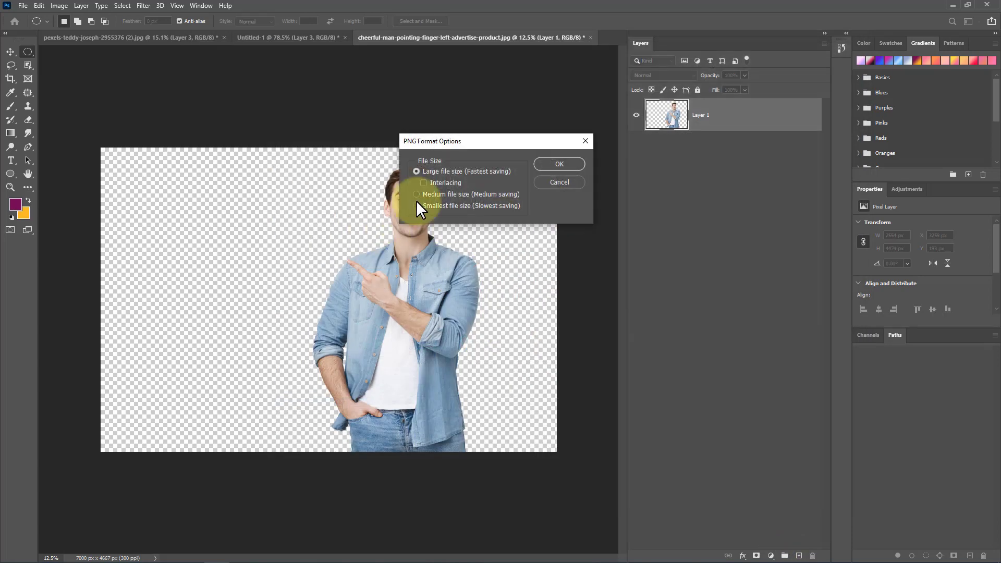
{"action": "left_click", "coordinate": [561, 163]}
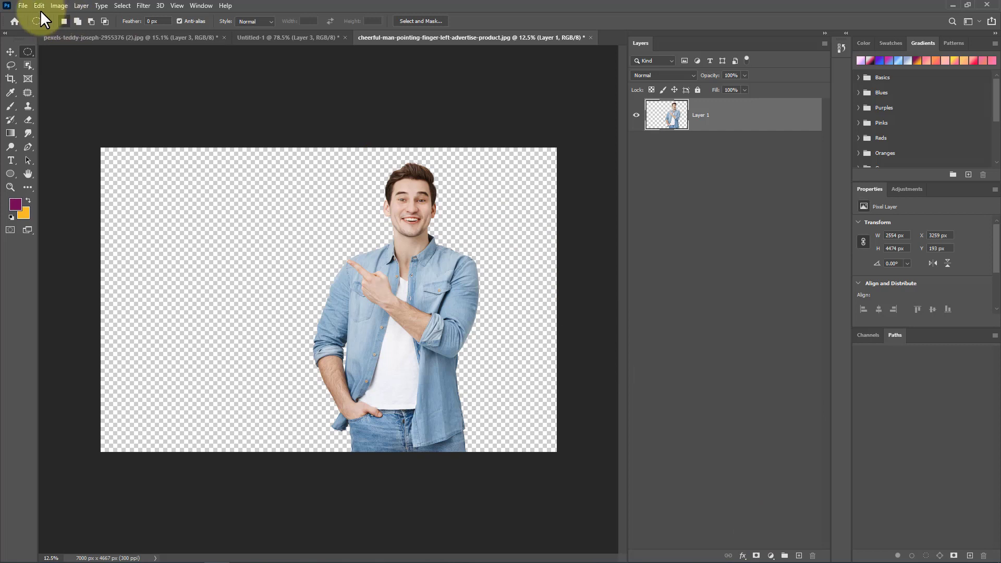
Step: Place the pexels-mo-ismail-3763192 city image embedded, commit it, and move its layer beneath Layer 1
{"action": "left_click", "coordinate": [23, 5]}
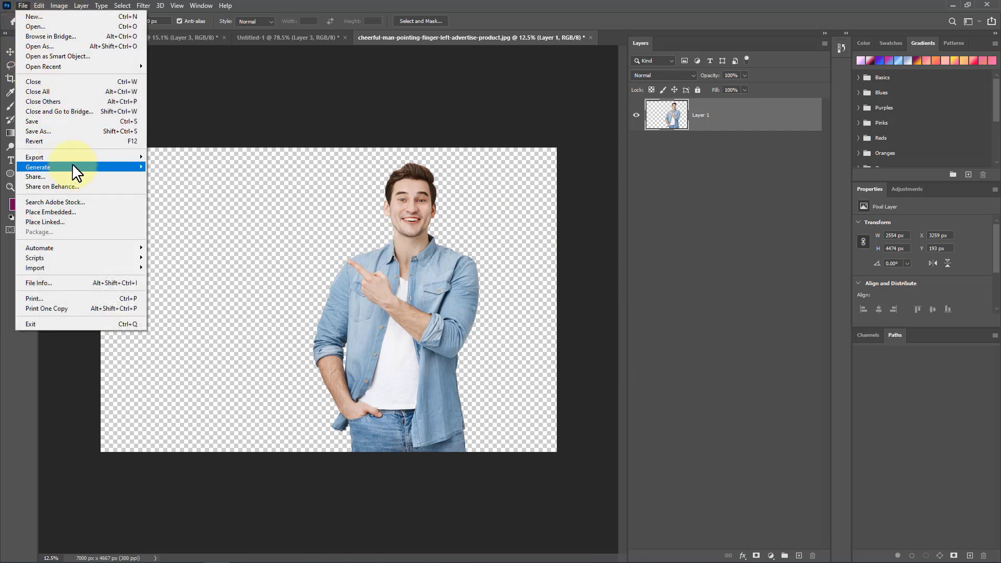
{"action": "left_click", "coordinate": [95, 211]}
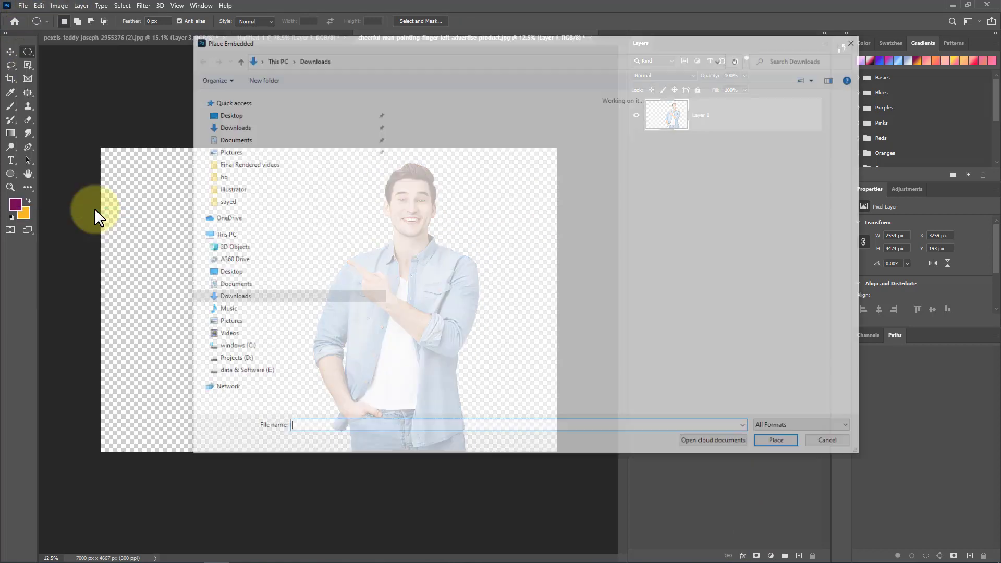
{"action": "scroll", "coordinate": [665, 230], "scroll_direction": "down", "scroll_amount": 10}
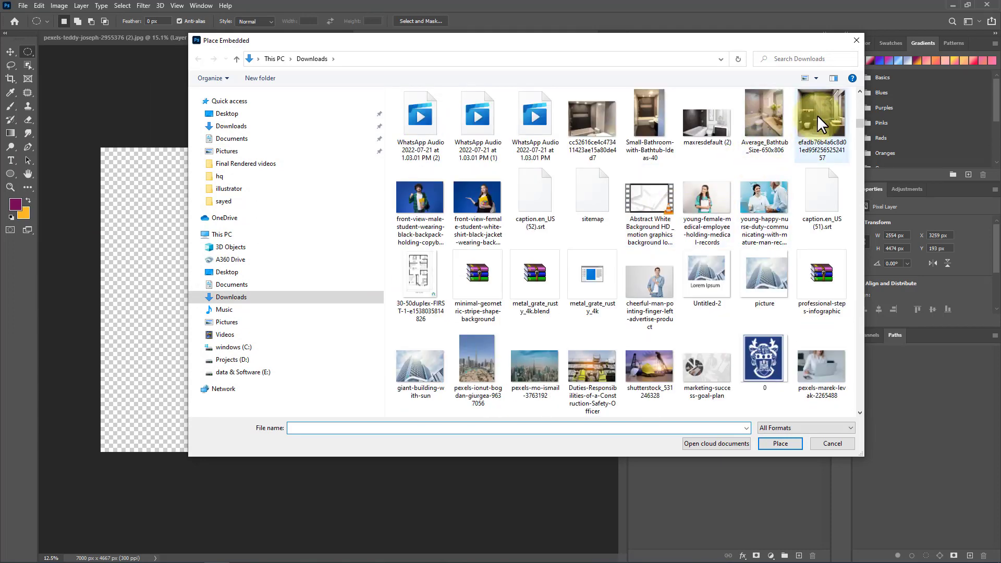
{"action": "left_click", "coordinate": [542, 368]}
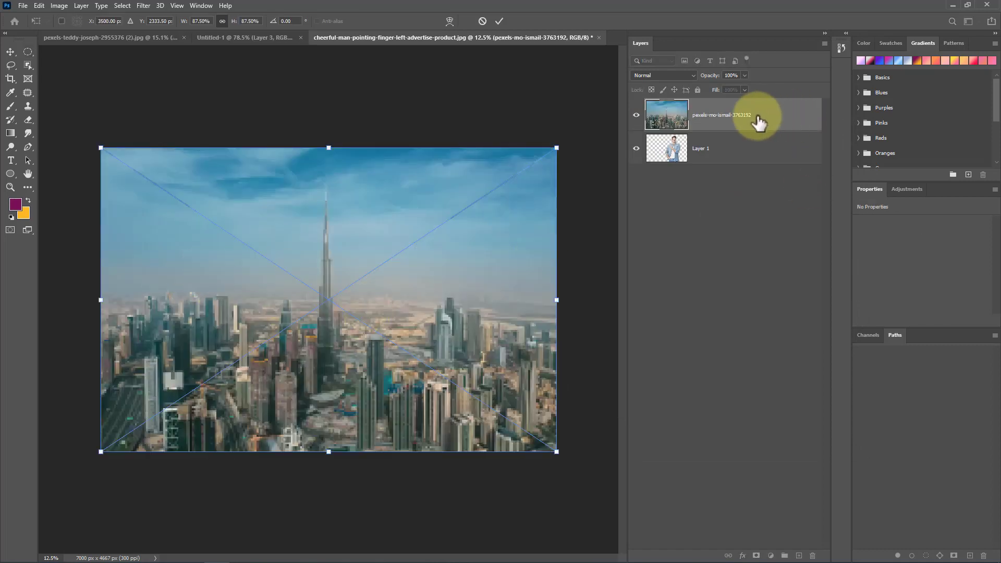
{"action": "key", "text": "Return"}
{"action": "left_click_drag", "start_coordinate": [759, 122], "coordinate": [734, 167]}
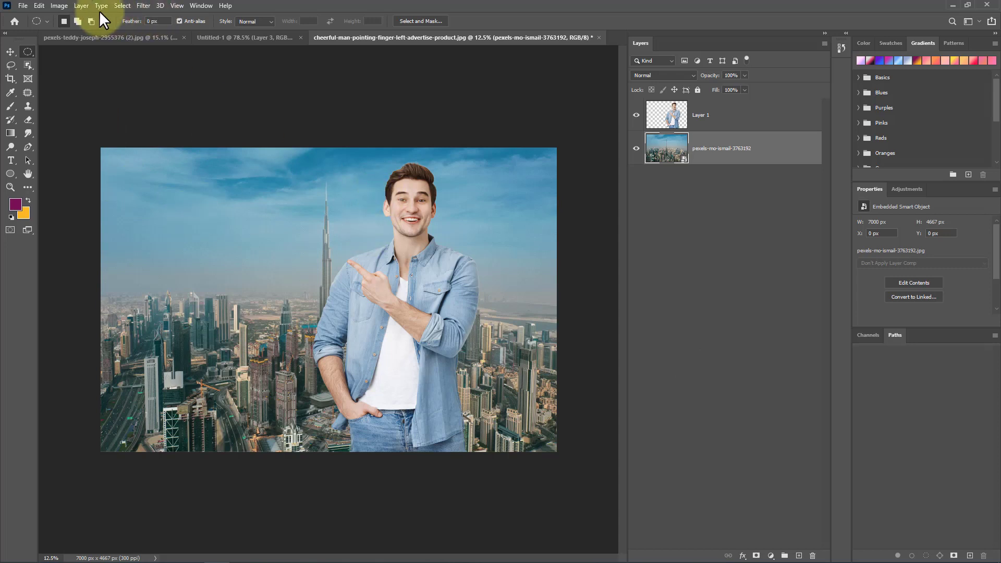
{"action": "left_click", "coordinate": [124, 5]}
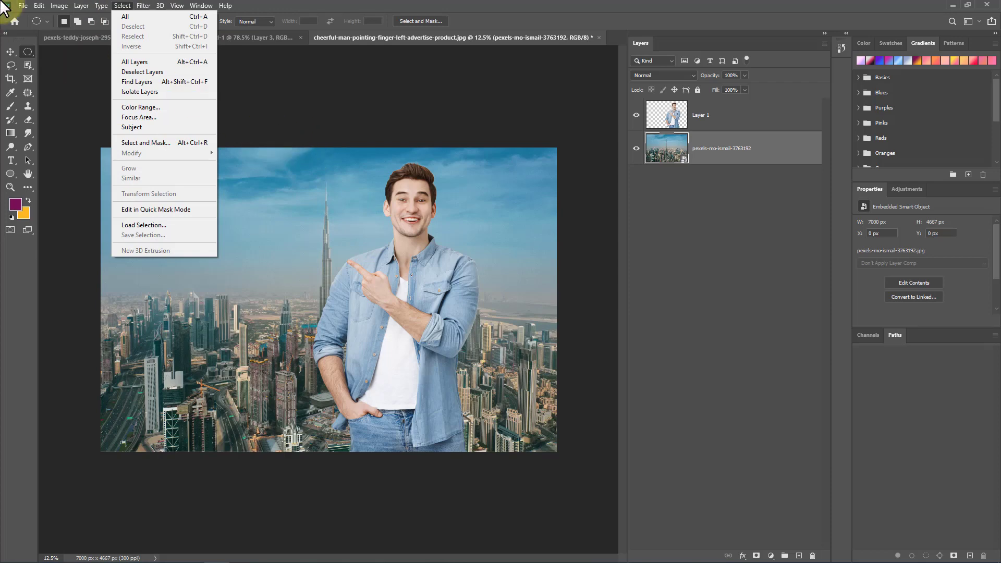
{"action": "mouse_move", "coordinate": [39, 5]}
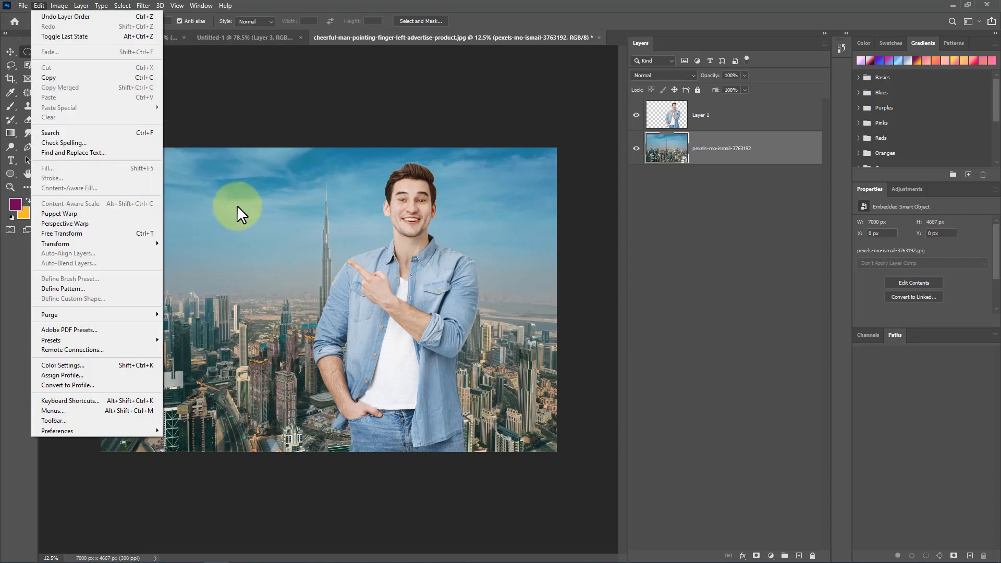
{"action": "left_click", "coordinate": [720, 309]}
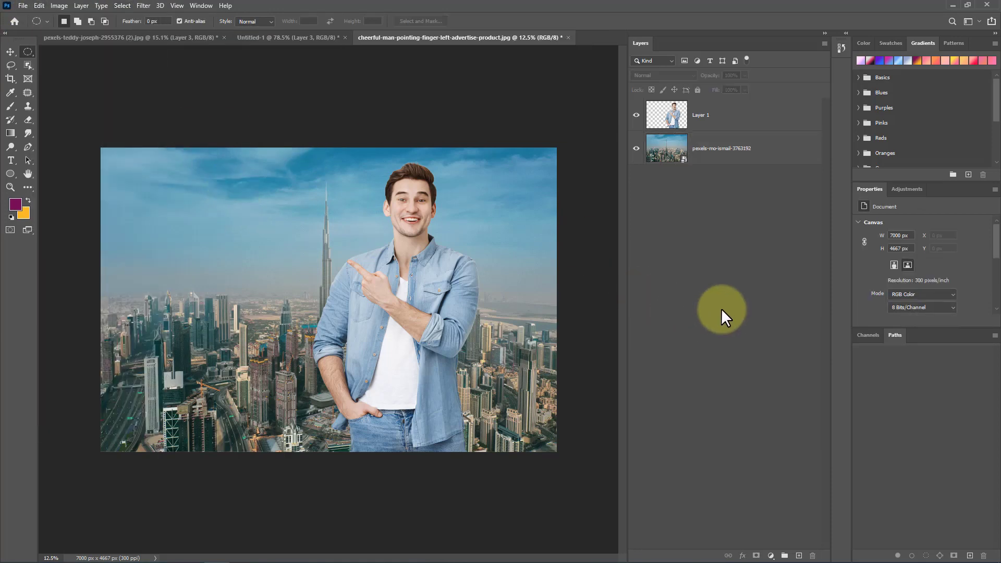
Step: Create a new layer, fill it with the purple foreground colour, and move it beneath Layer 1
{"action": "left_click", "coordinate": [799, 556]}
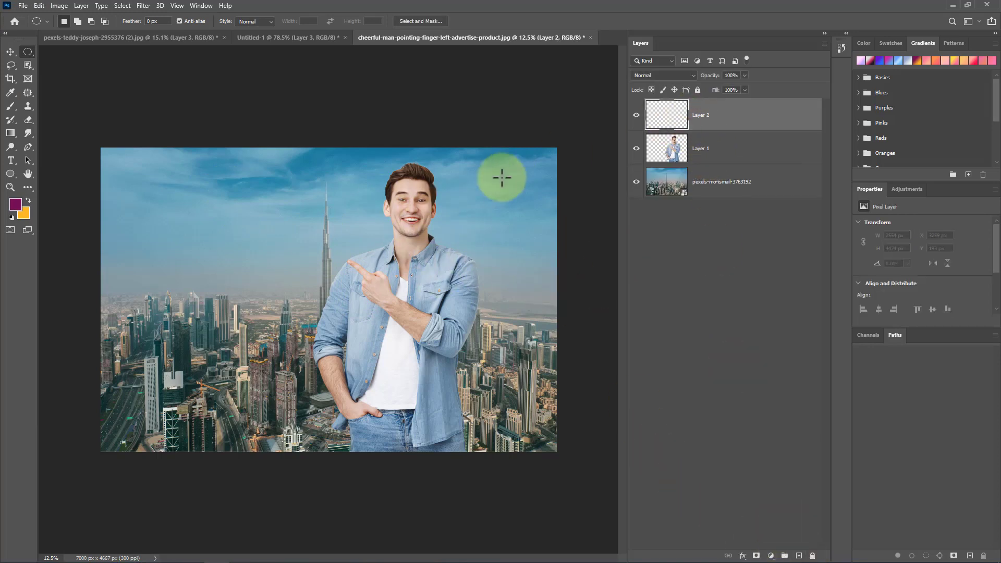
{"action": "key", "text": "alt+BackSpace"}
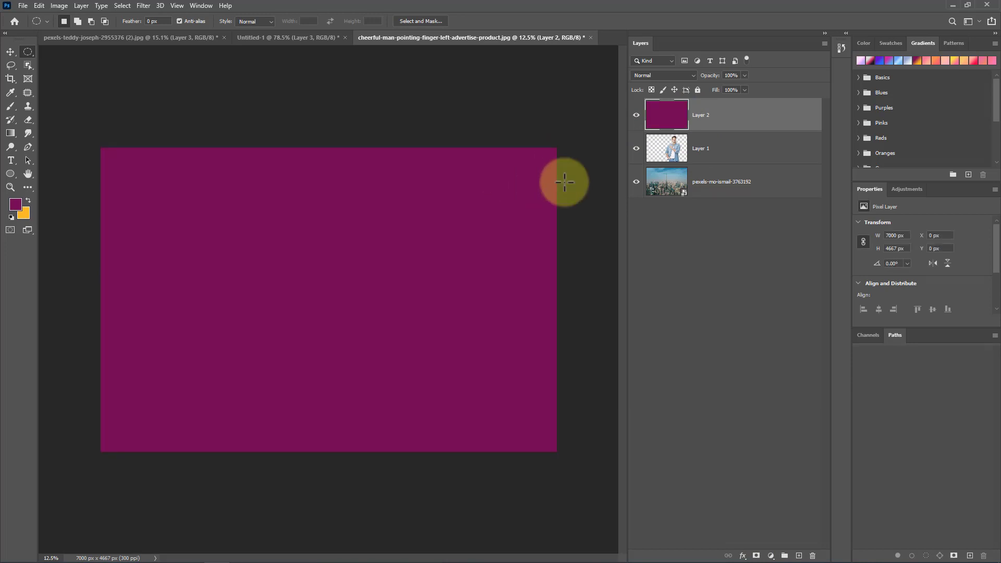
{"action": "left_click_drag", "start_coordinate": [759, 118], "coordinate": [760, 152]}
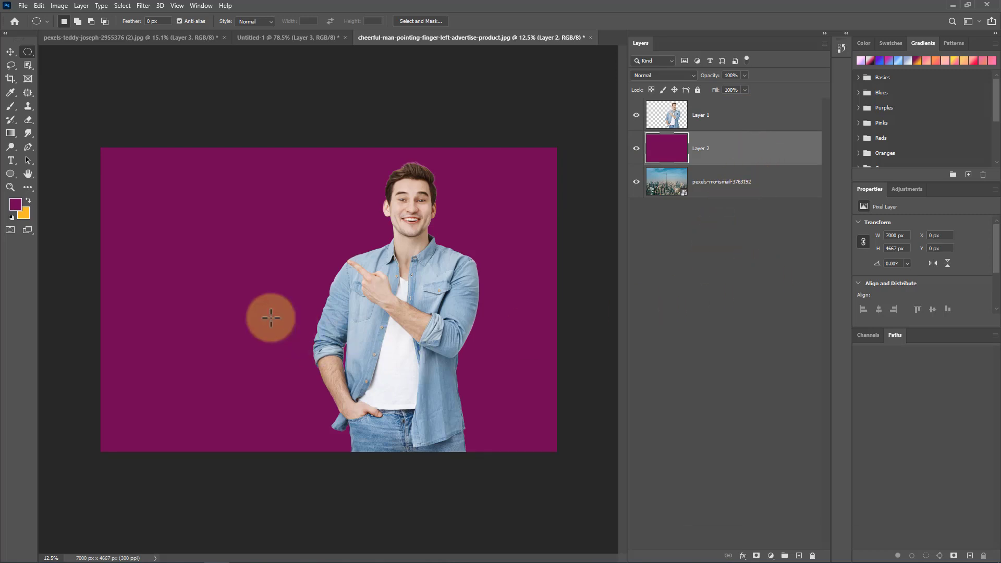
Step: Add a solid color fill layer beneath the man, setting its colour to blue #2030ca
{"action": "left_click", "coordinate": [81, 6]}
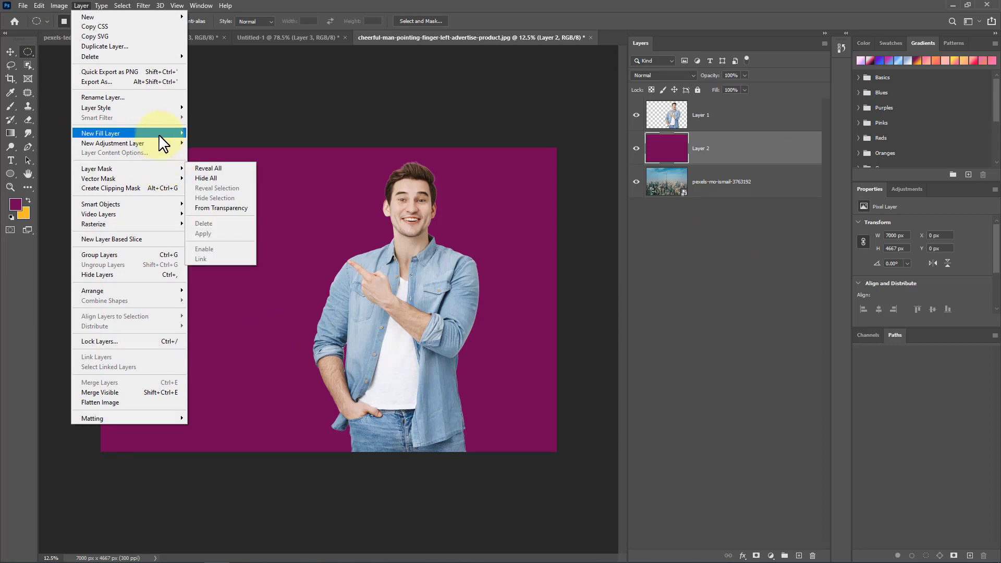
{"action": "mouse_move", "coordinate": [160, 131]}
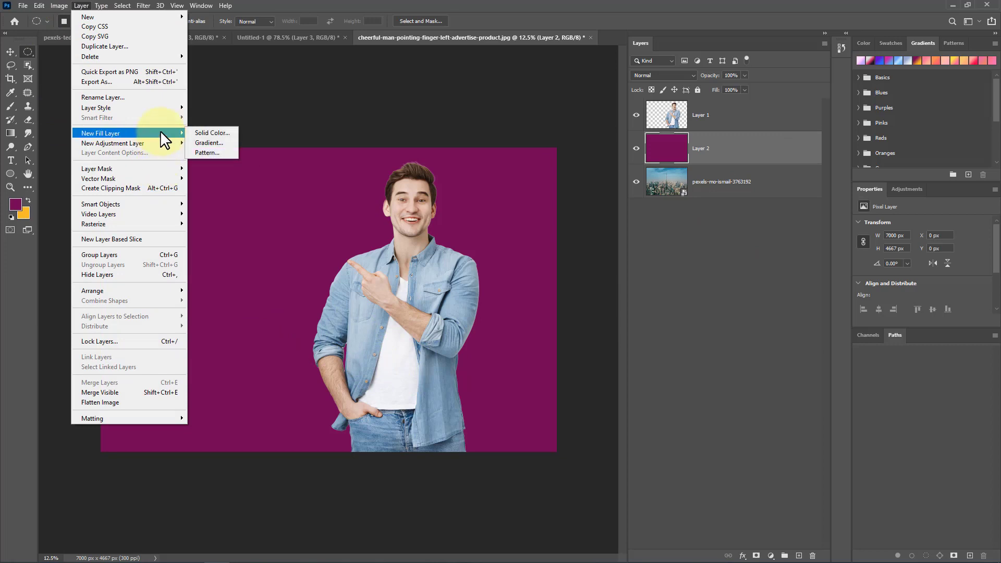
{"action": "left_click", "coordinate": [213, 132]}
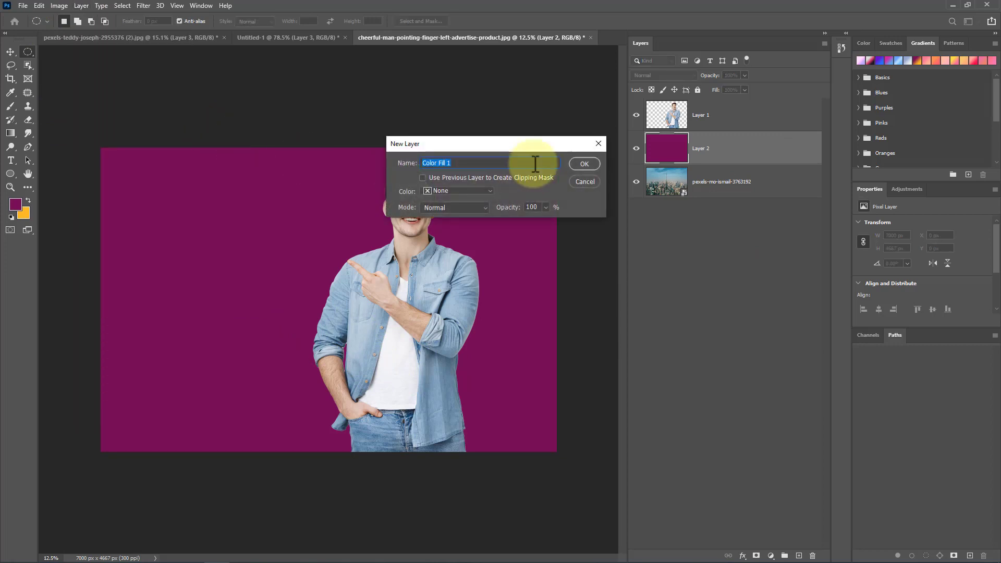
{"action": "left_click", "coordinate": [578, 163]}
{"action": "mouse_move", "coordinate": [476, 187]}
{"action": "left_mouse_down"}
{"action": "mouse_move", "coordinate": [474, 153]}
{"action": "mouse_move", "coordinate": [506, 172]}
{"action": "mouse_move", "coordinate": [506, 150]}
{"action": "mouse_move", "coordinate": [506, 172]}
{"action": "left_mouse_up"}
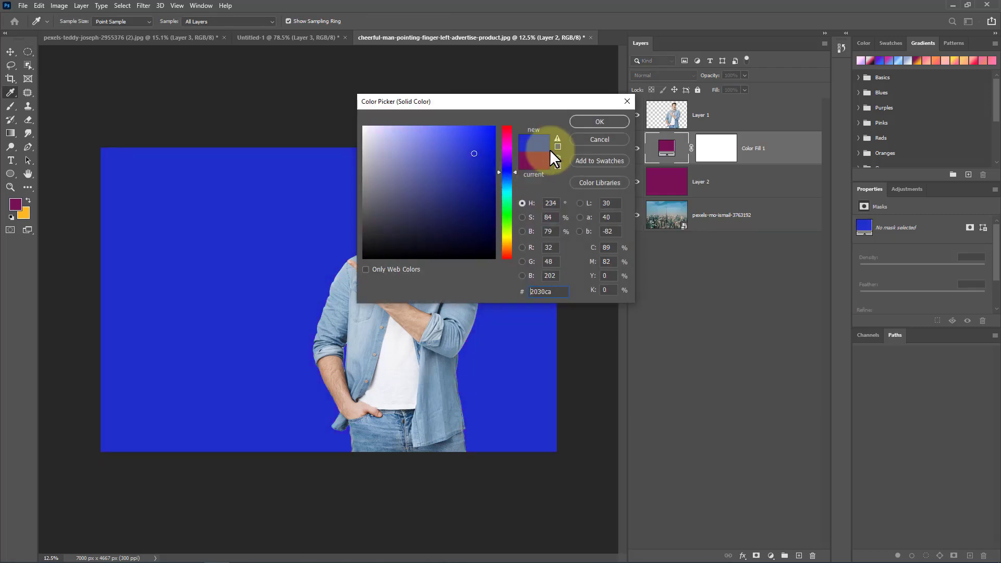
{"action": "left_click", "coordinate": [598, 123]}
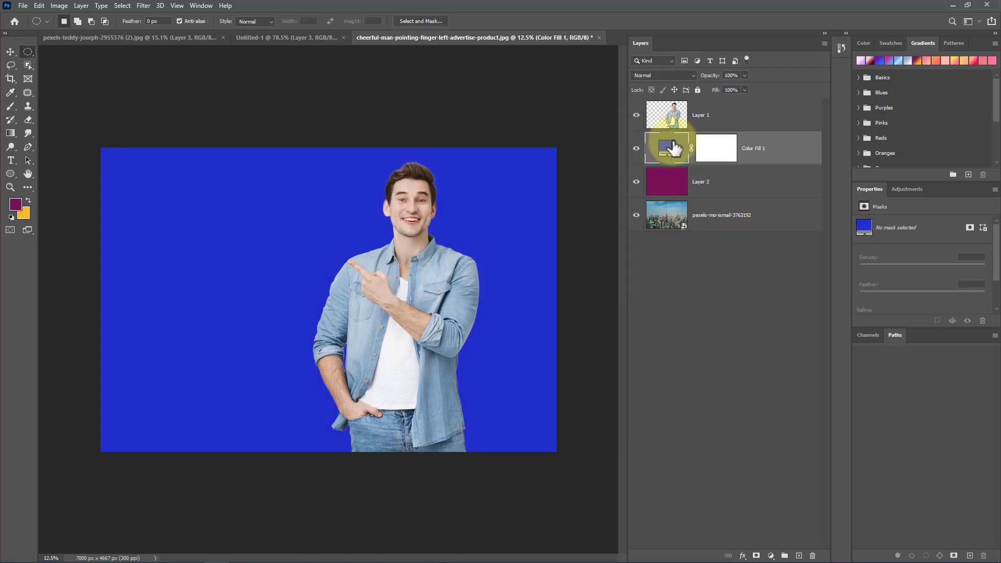
Step: Add a gradient fill layer above the solid colour, choosing a light blue gradient from the Blues group
{"action": "left_click", "coordinate": [79, 6]}
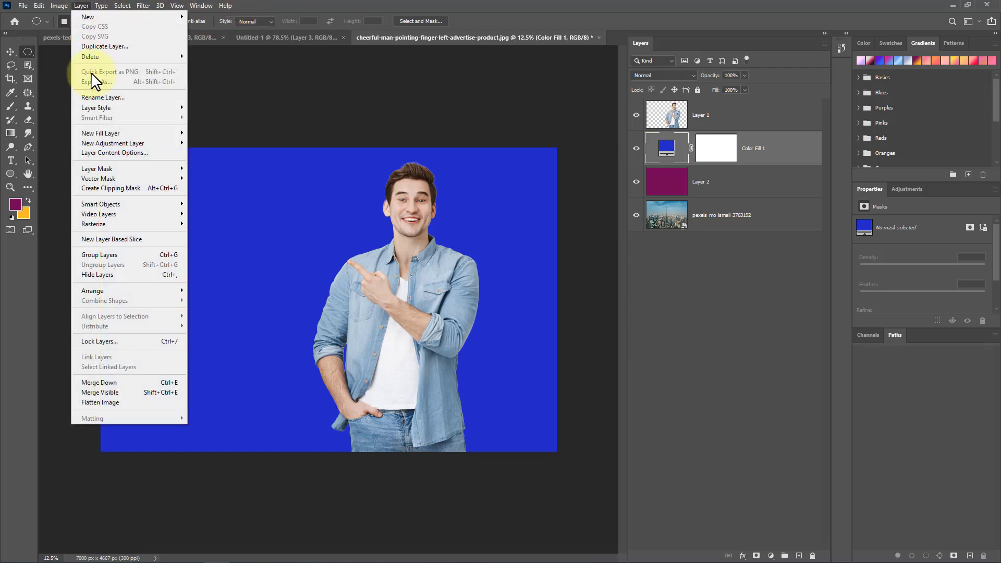
{"action": "mouse_move", "coordinate": [146, 133]}
{"action": "left_click", "coordinate": [203, 141]}
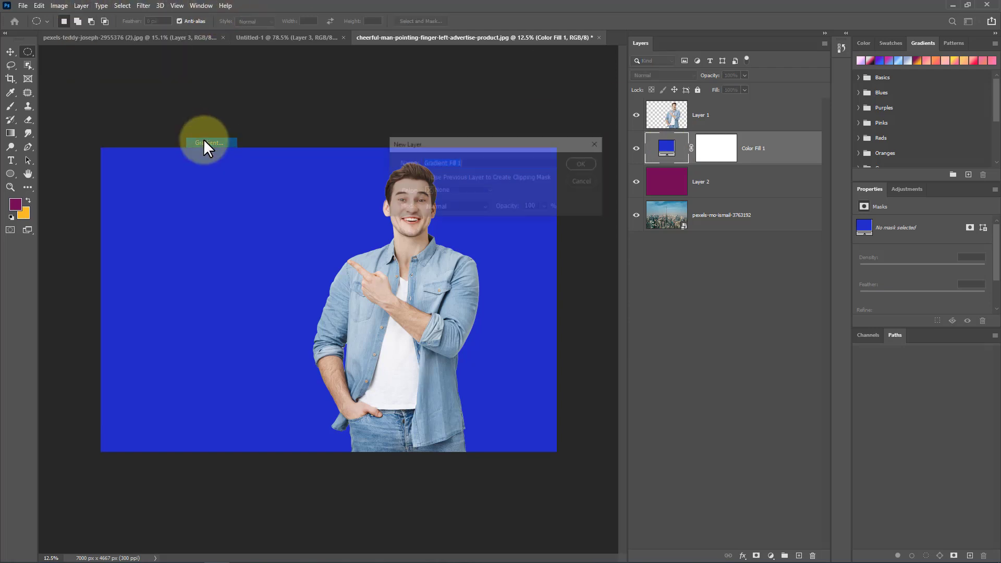
{"action": "left_click", "coordinate": [581, 164]}
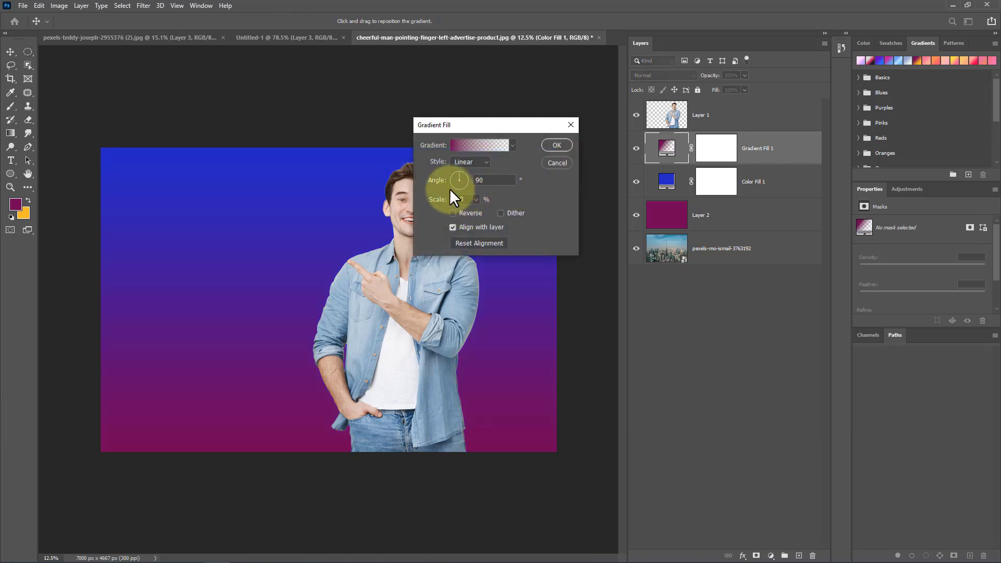
{"action": "left_click", "coordinate": [512, 146]}
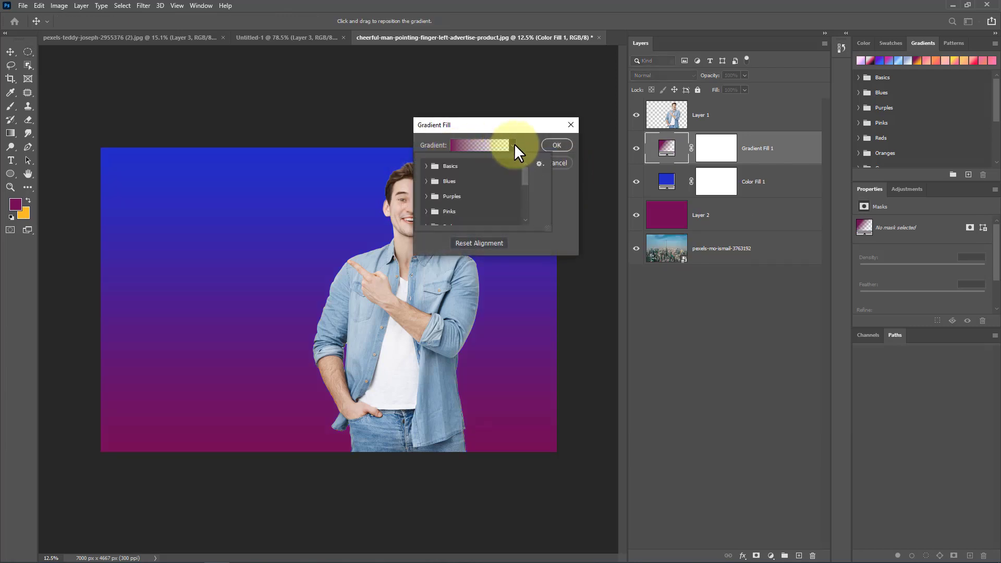
{"action": "left_click", "coordinate": [428, 181]}
{"action": "left_click", "coordinate": [462, 205]}
{"action": "left_click", "coordinate": [551, 143]}
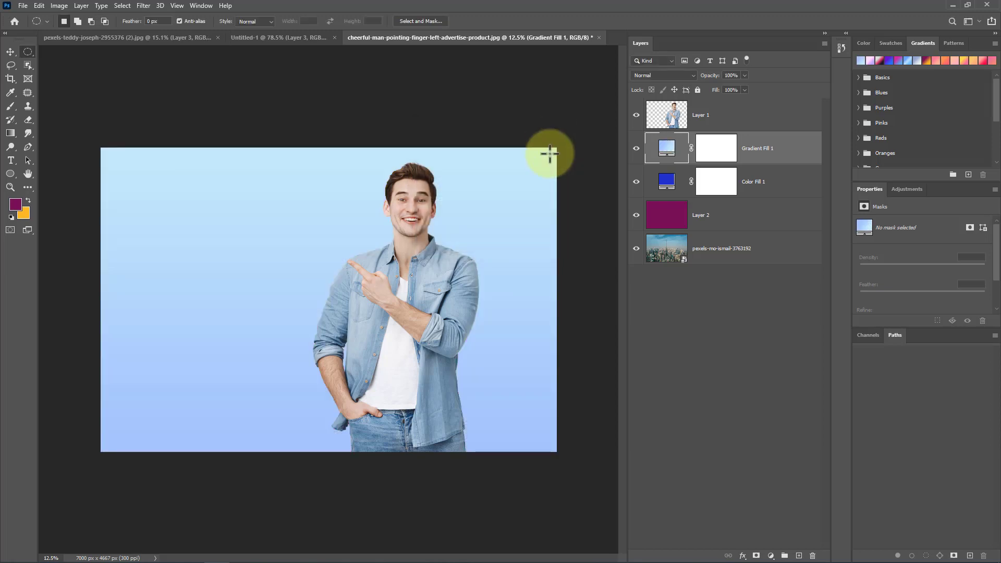
Step: Add a pattern fill layer with the yellow trees pattern, an angle of -15.59°, and an enlarged scale
{"action": "left_click", "coordinate": [83, 5]}
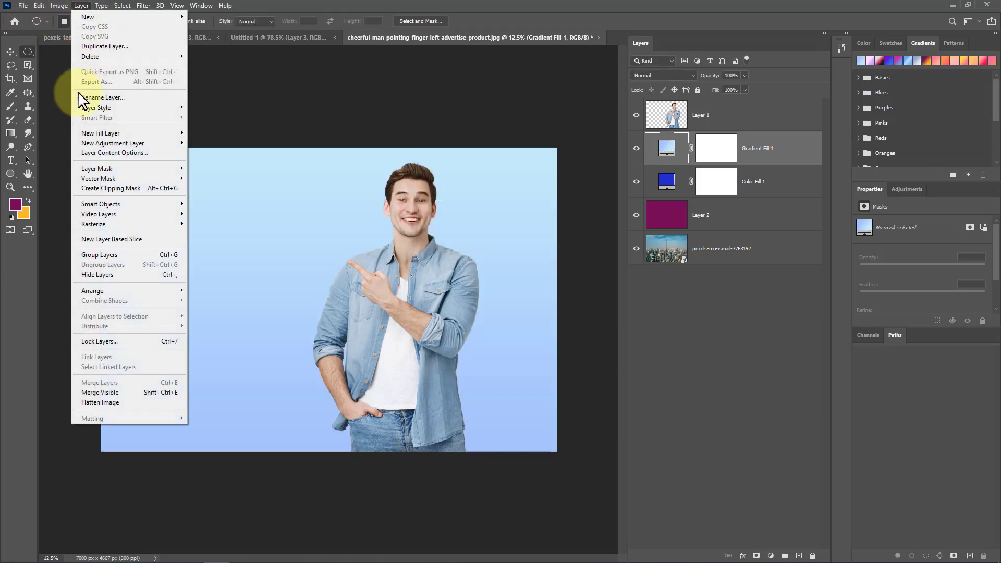
{"action": "mouse_move", "coordinate": [135, 135]}
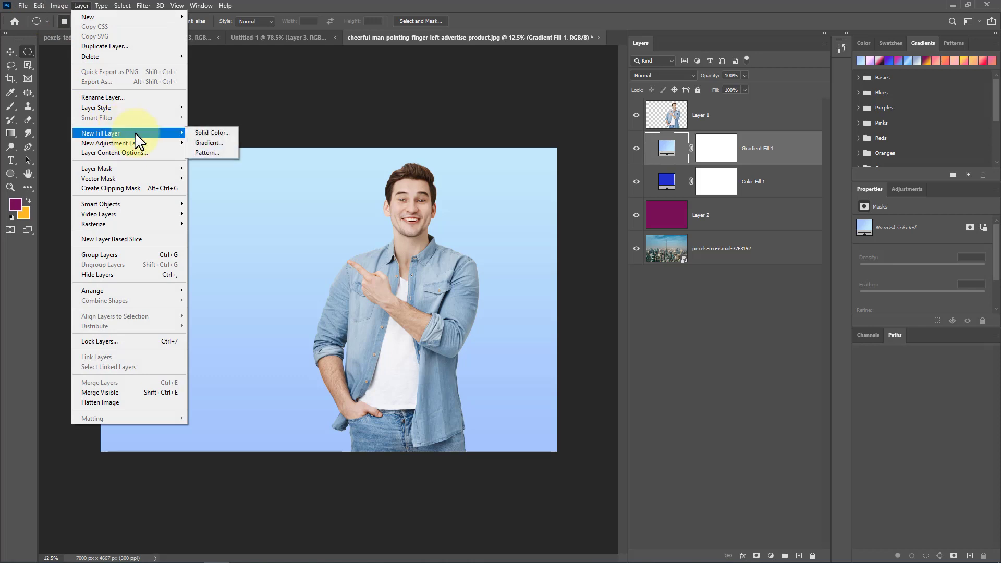
{"action": "left_click", "coordinate": [219, 152]}
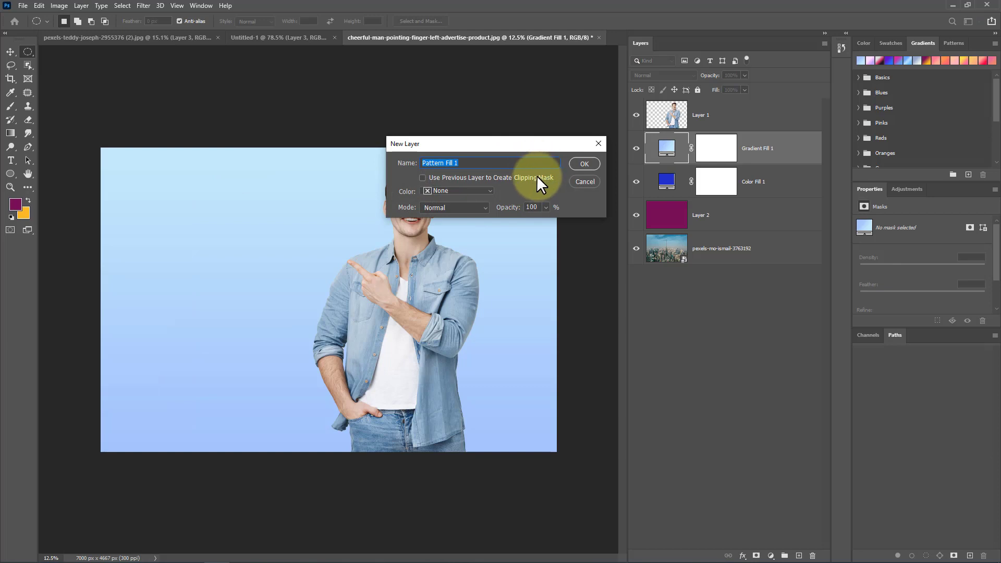
{"action": "left_click", "coordinate": [573, 163]}
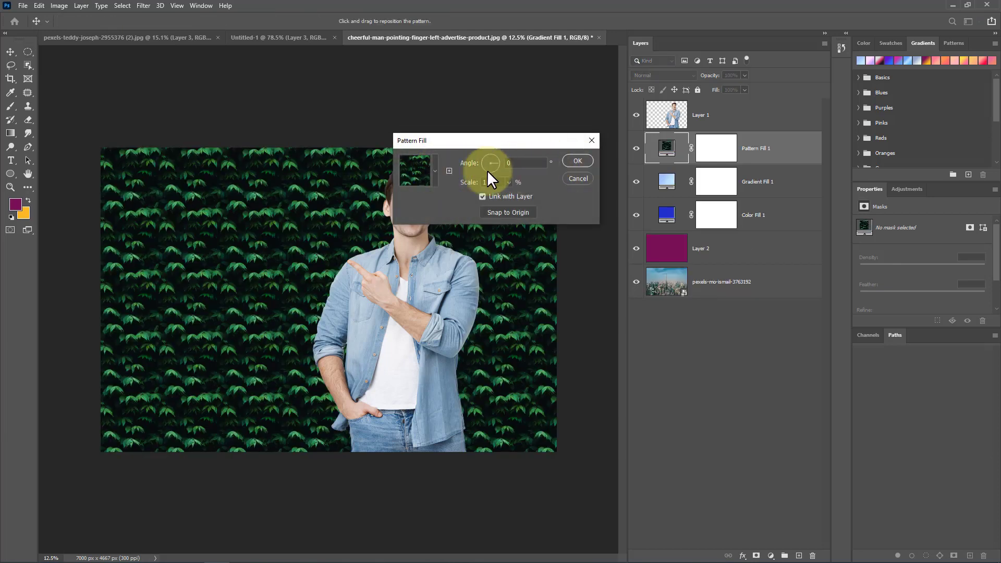
{"action": "left_click", "coordinate": [435, 170]}
{"action": "left_click", "coordinate": [408, 217]}
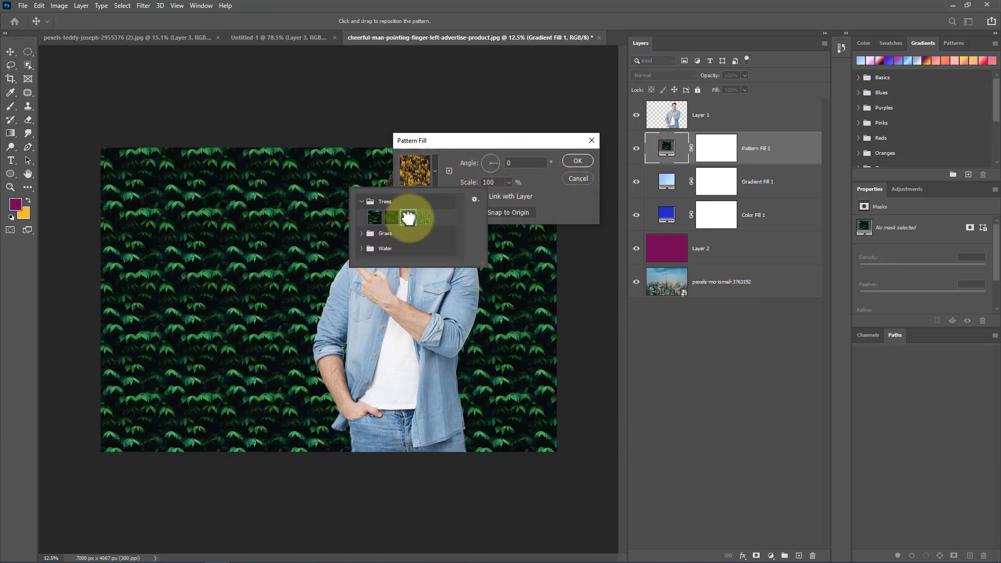
{"action": "left_click", "coordinate": [495, 166]}
{"action": "left_click", "coordinate": [496, 167]}
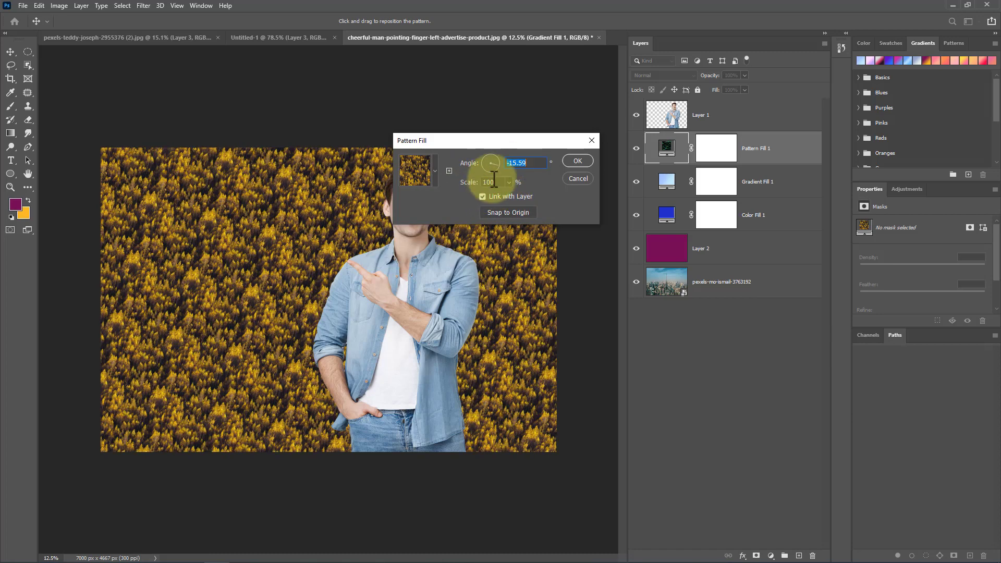
{"action": "left_click_drag", "start_coordinate": [509, 191], "coordinate": [521, 194]}
{"action": "left_click", "coordinate": [567, 164]}
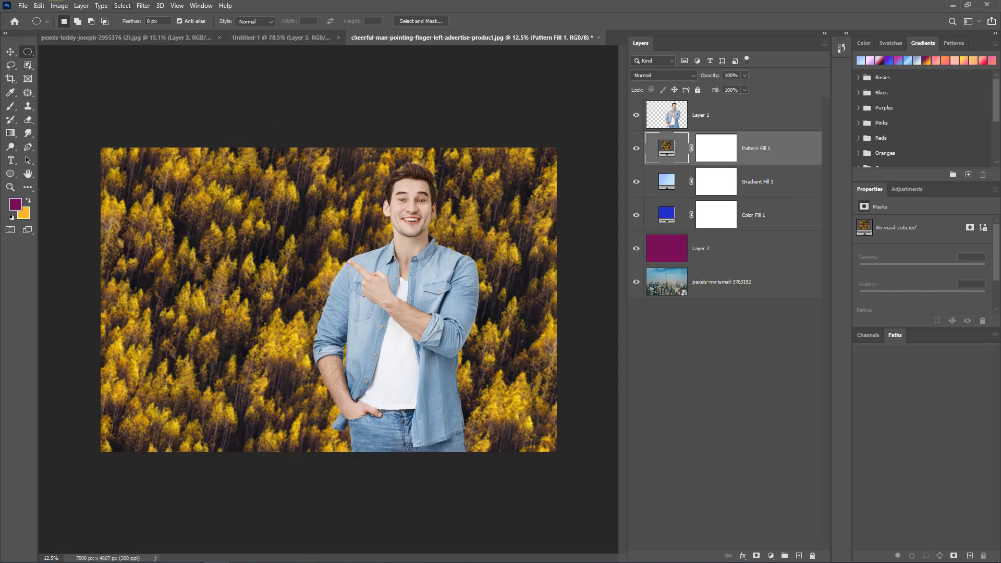
Step: Save the composite in Downloads as a JPEG named photo with maximum quality 12
{"action": "left_click", "coordinate": [21, 3]}
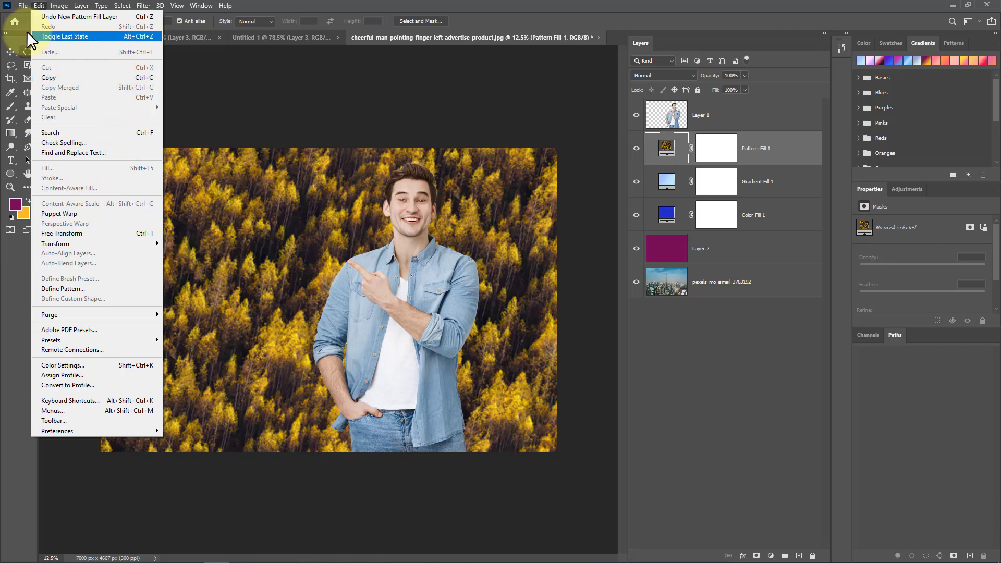
{"action": "mouse_move", "coordinate": [20, 7]}
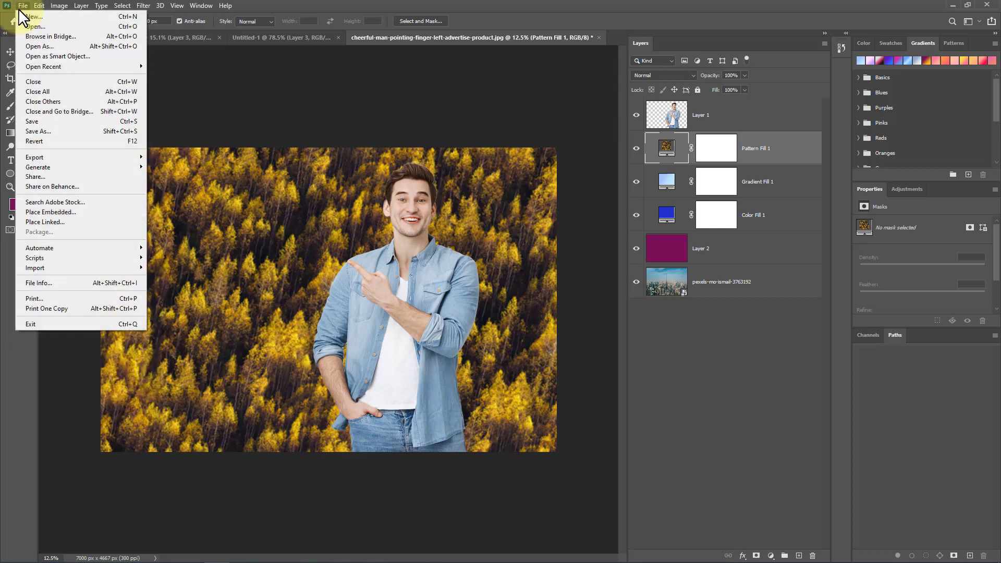
{"action": "left_click", "coordinate": [69, 131]}
{"action": "left_click", "coordinate": [577, 367]}
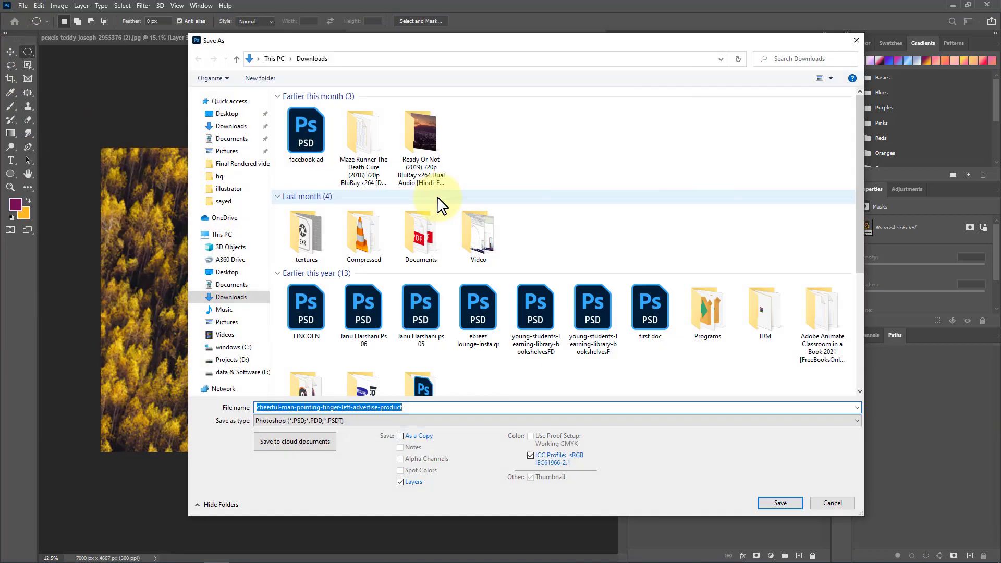
{"action": "scroll", "coordinate": [438, 202], "scroll_direction": "down", "scroll_amount": 5}
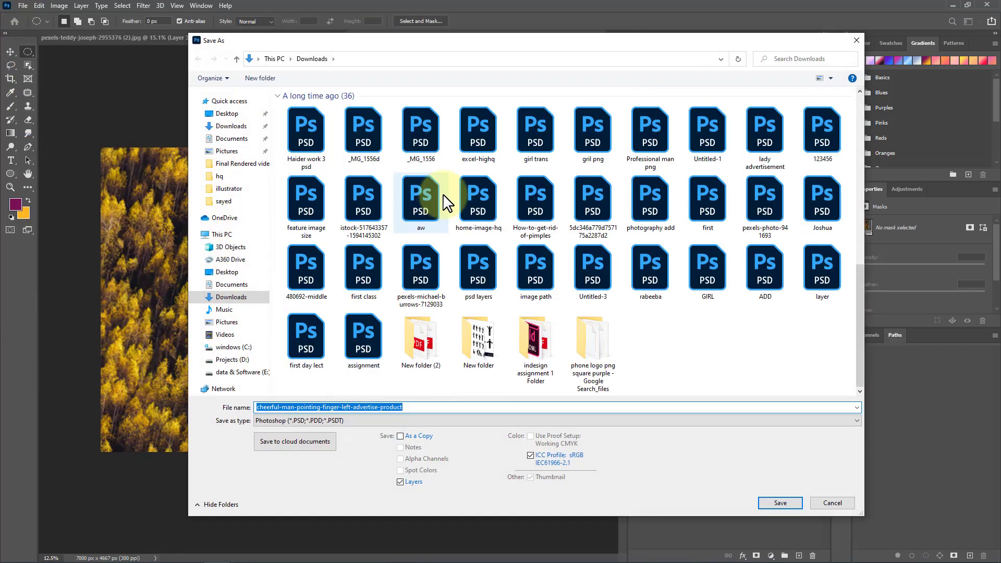
{"action": "left_click", "coordinate": [381, 421]}
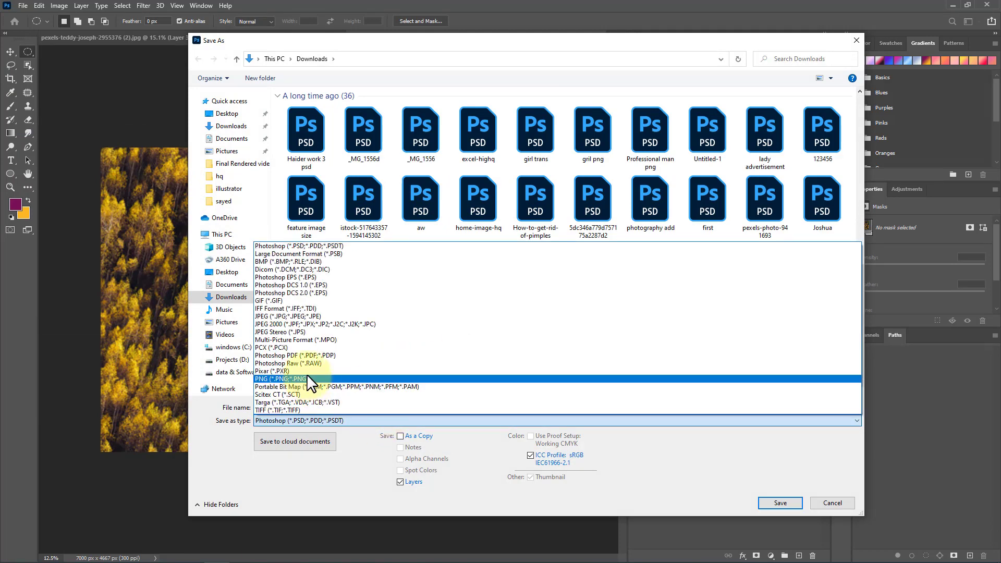
{"action": "left_click", "coordinate": [330, 316]}
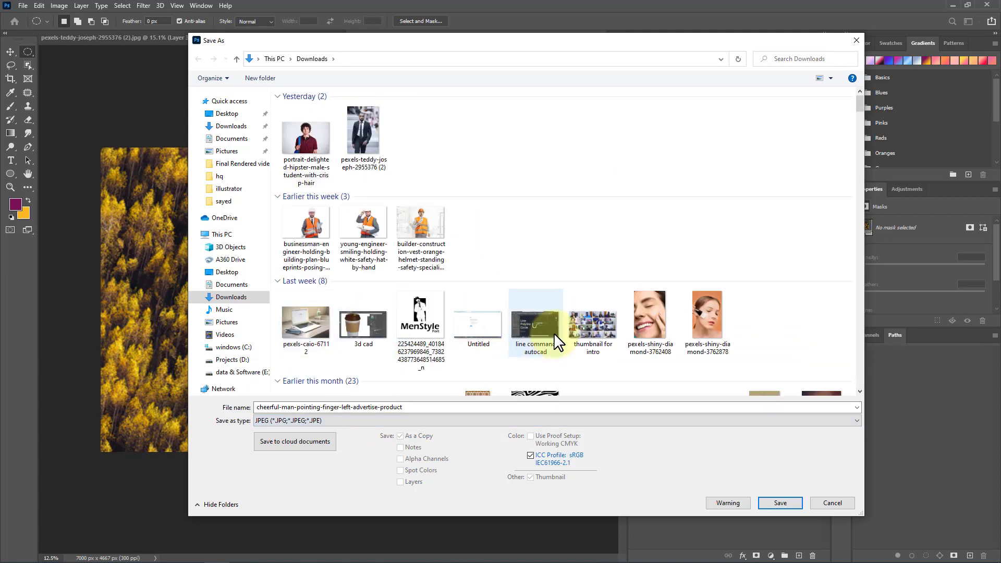
{"action": "double_click", "coordinate": [412, 407]}
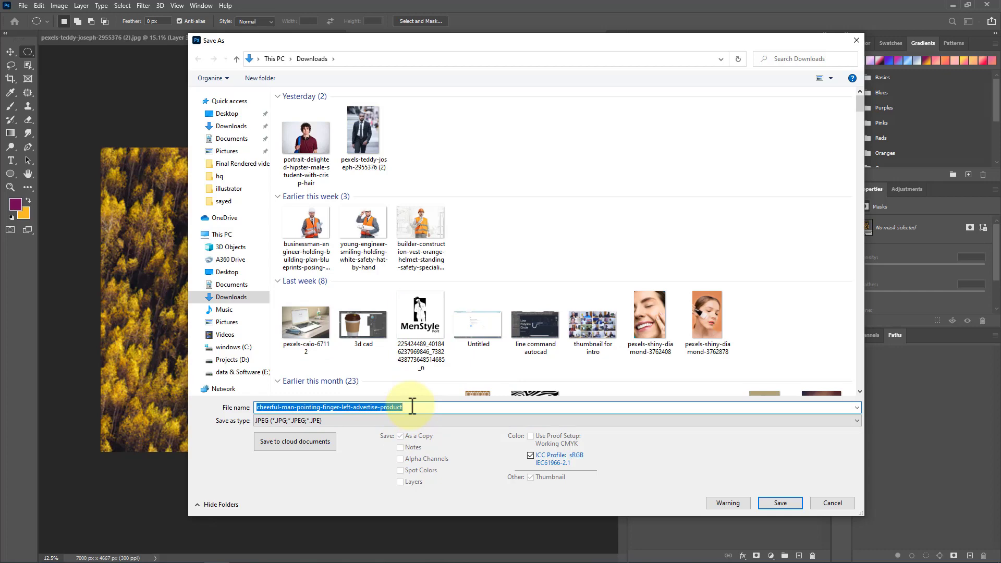
{"action": "type", "text": "photo"}
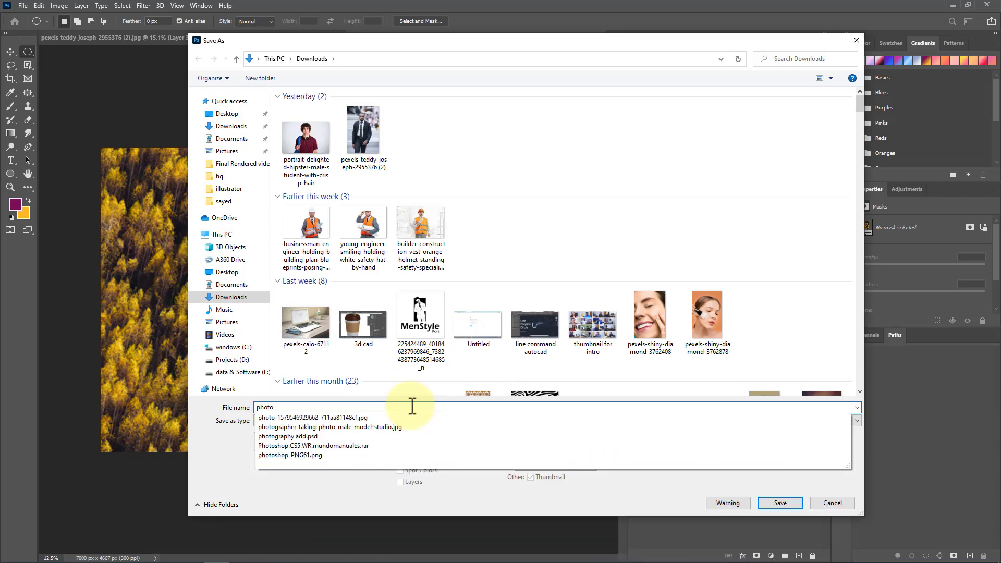
{"action": "type", "text": " j"}
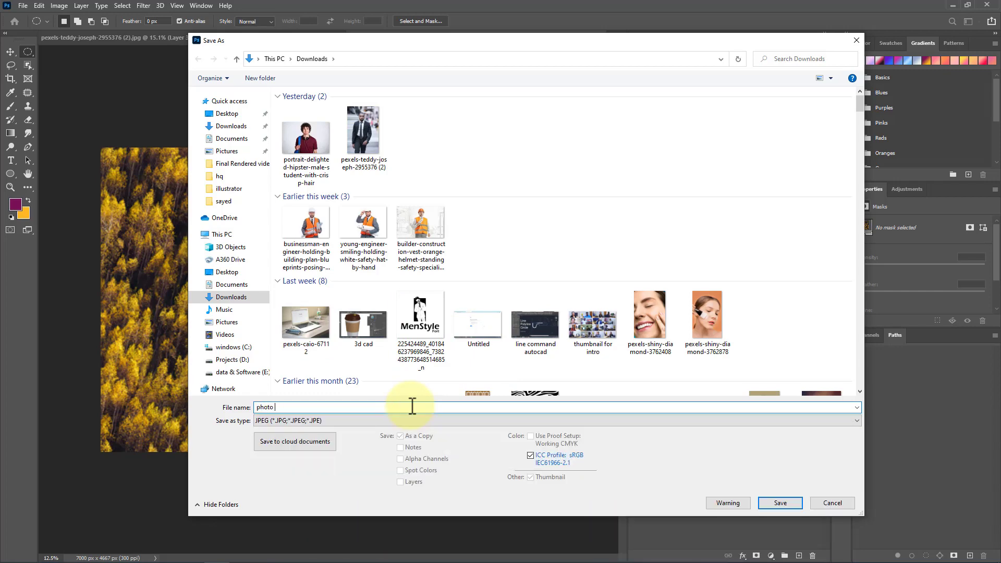
{"action": "left_click", "coordinate": [782, 503]}
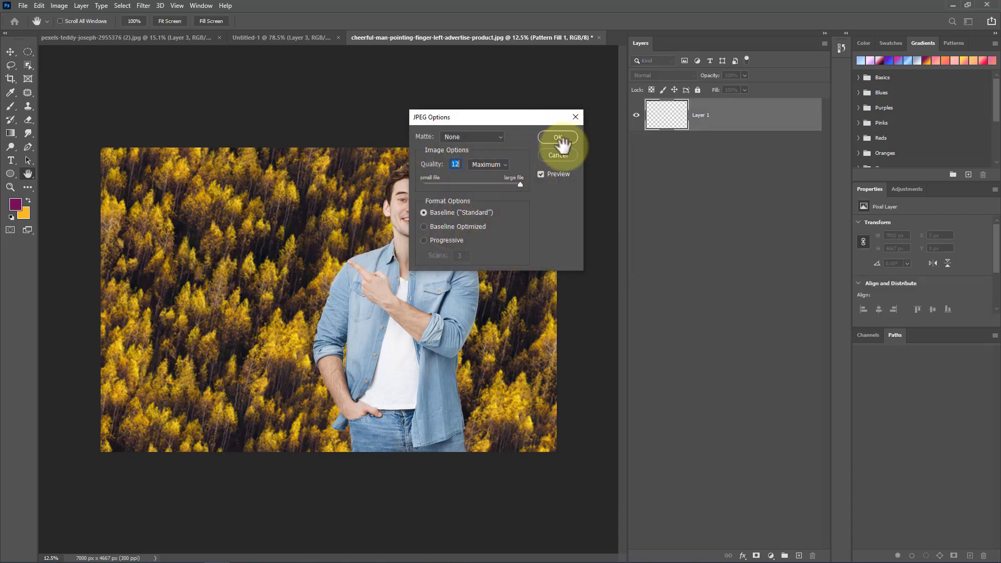
{"action": "left_click", "coordinate": [559, 137]}
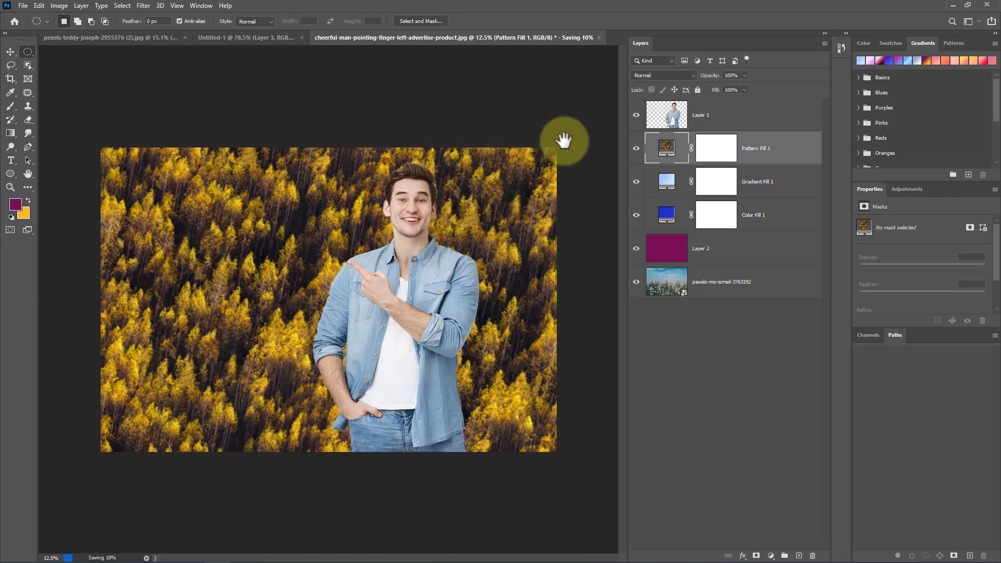
{"action": "left_click", "coordinate": [22, 5]}
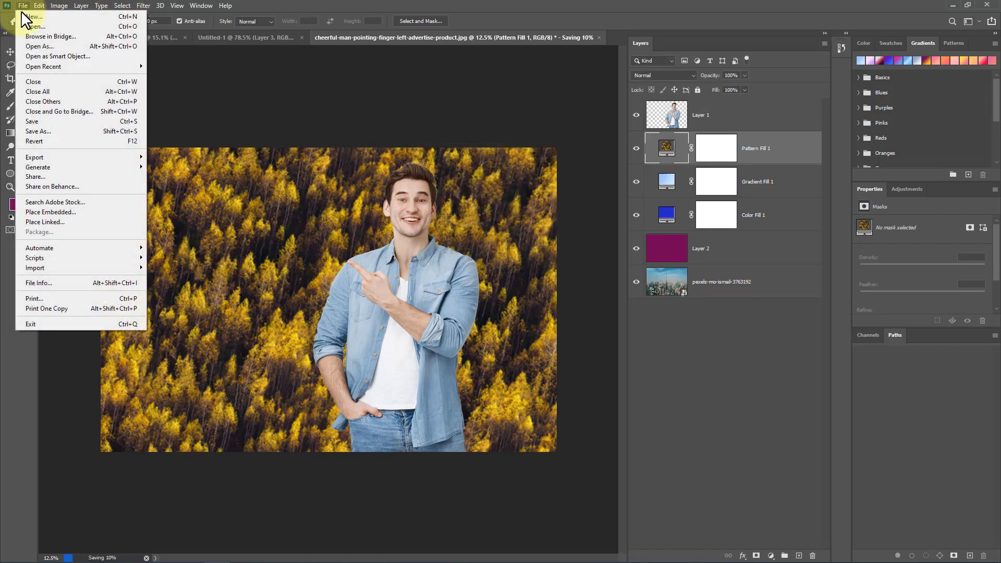
{"action": "left_click", "coordinate": [92, 121]}
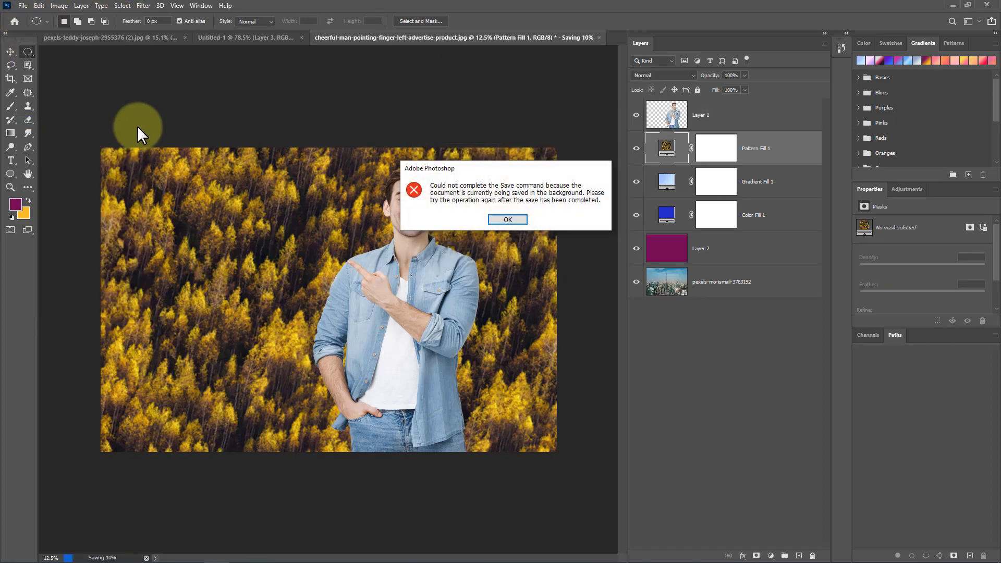
{"action": "left_click", "coordinate": [508, 219]}
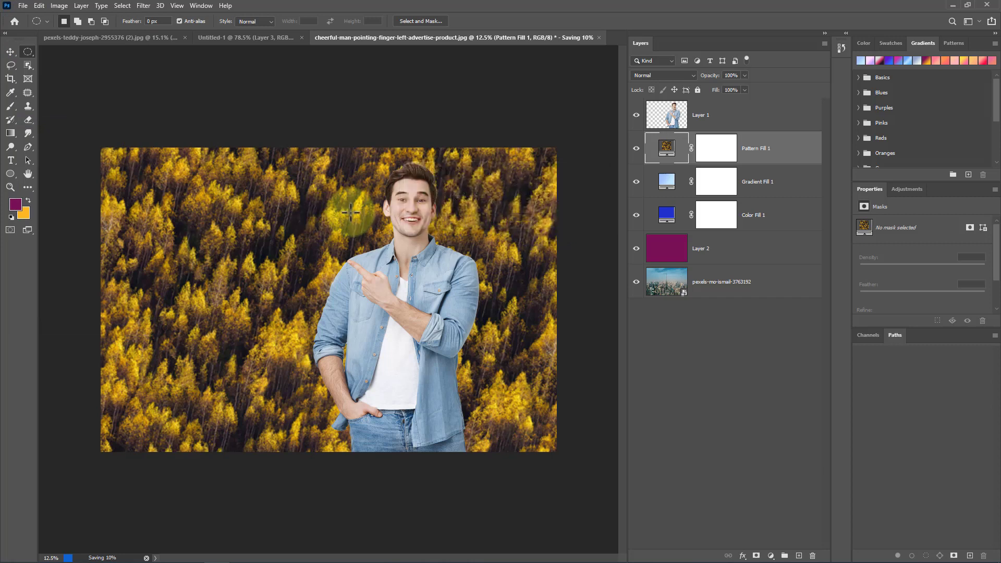
{"action": "left_click", "coordinate": [14, 54]}
{"action": "left_click", "coordinate": [23, 5]}
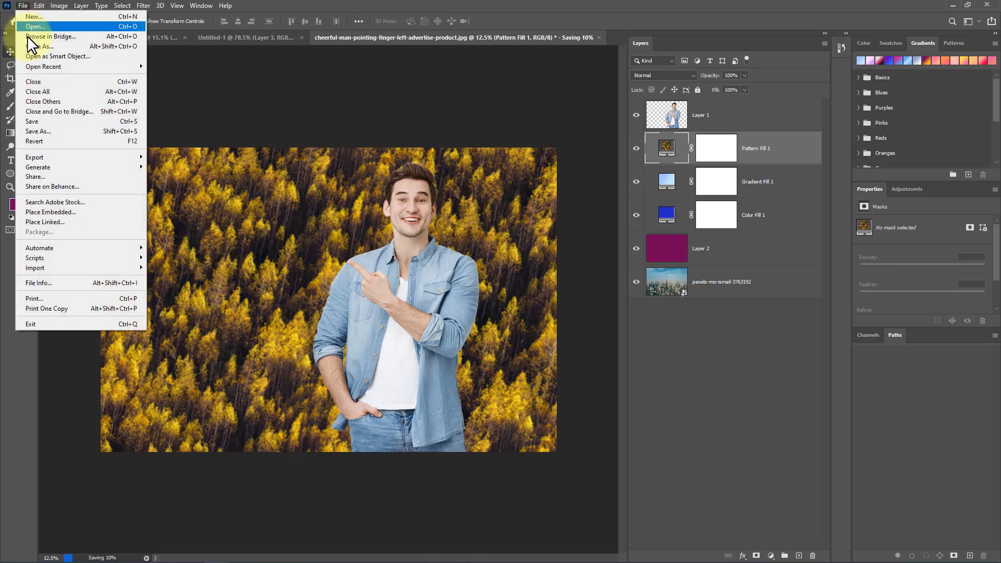
{"action": "left_click", "coordinate": [70, 124]}
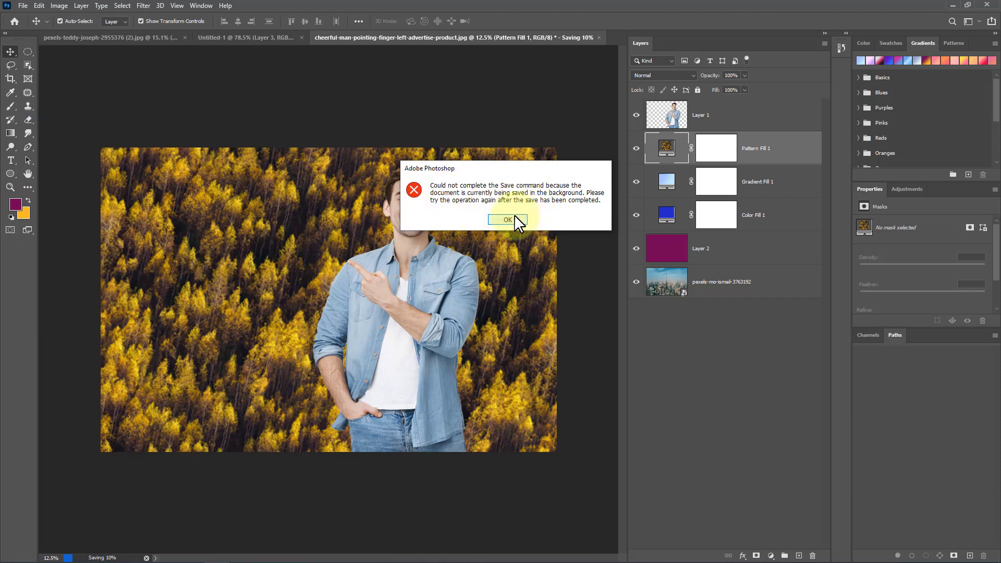
{"action": "left_click", "coordinate": [515, 215]}
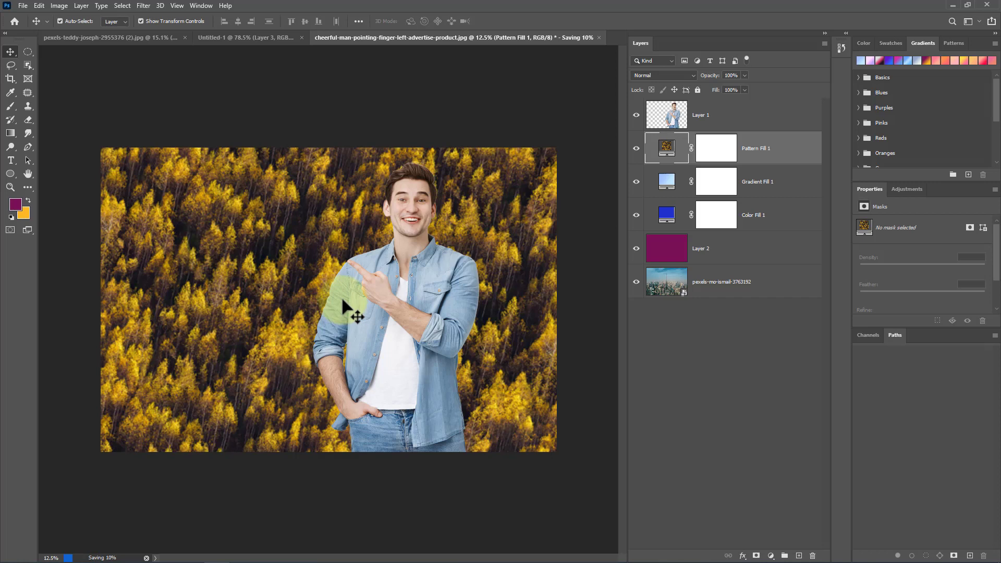
Step: Switch to the Untitled-1 document and draw a freehand Lasso selection around the man's head, then deselect it
{"action": "left_click", "coordinate": [28, 50]}
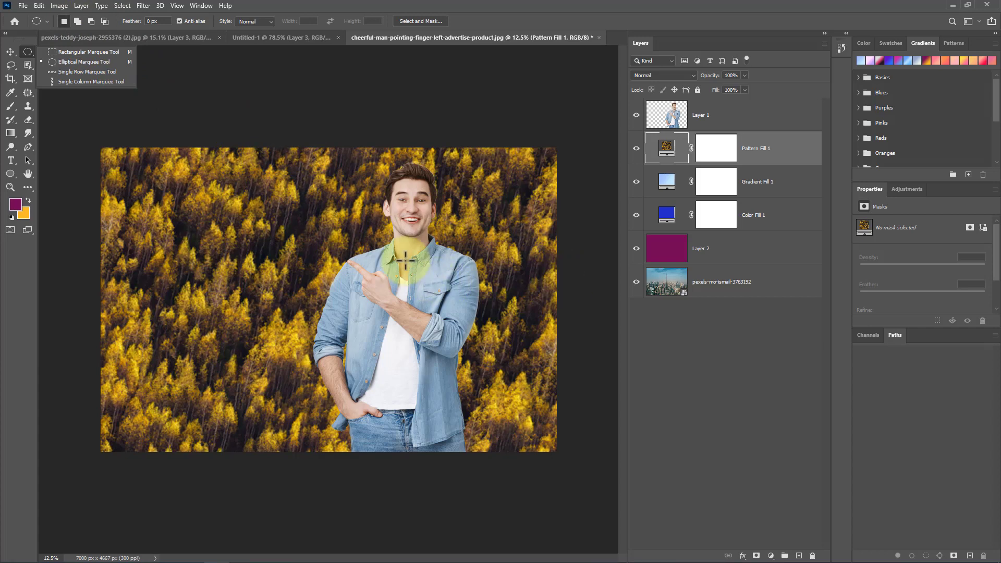
{"action": "left_click", "coordinate": [10, 52]}
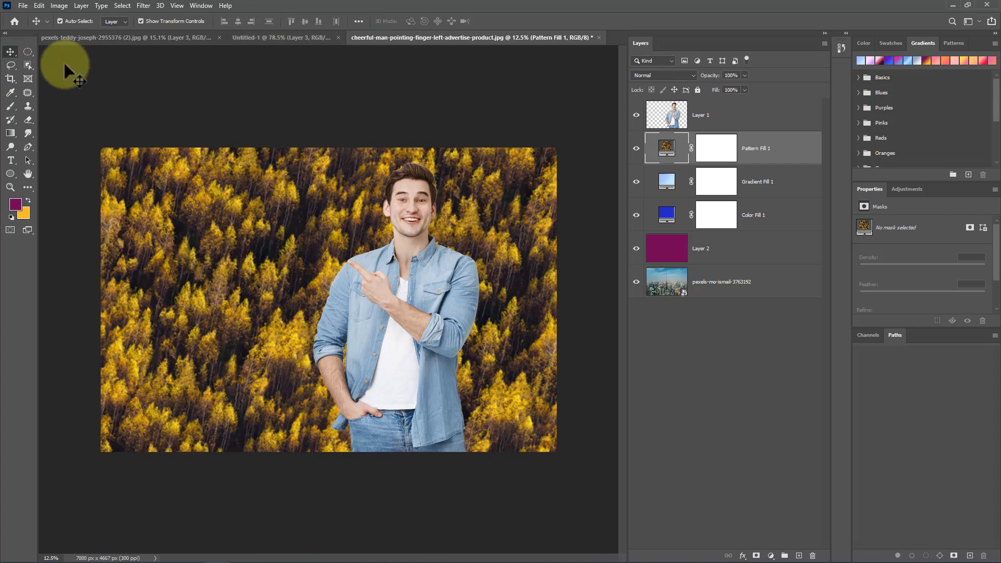
{"action": "left_click", "coordinate": [10, 65]}
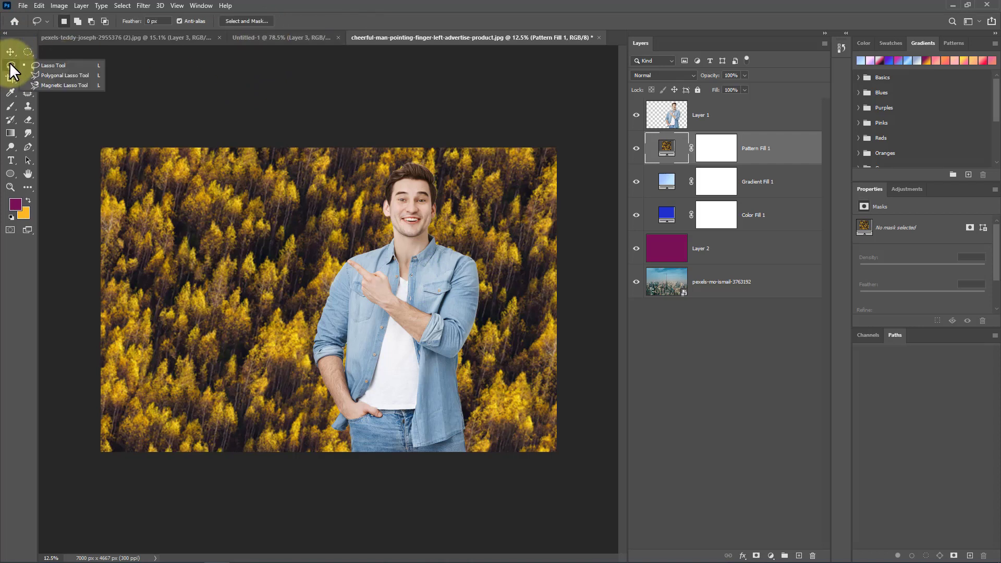
{"action": "left_click", "coordinate": [74, 65]}
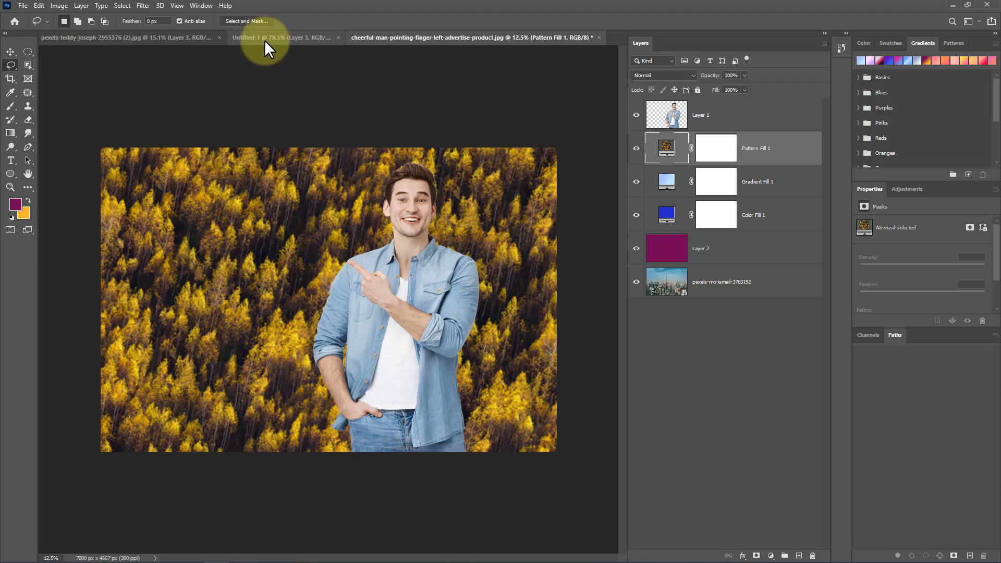
{"action": "left_click", "coordinate": [265, 40]}
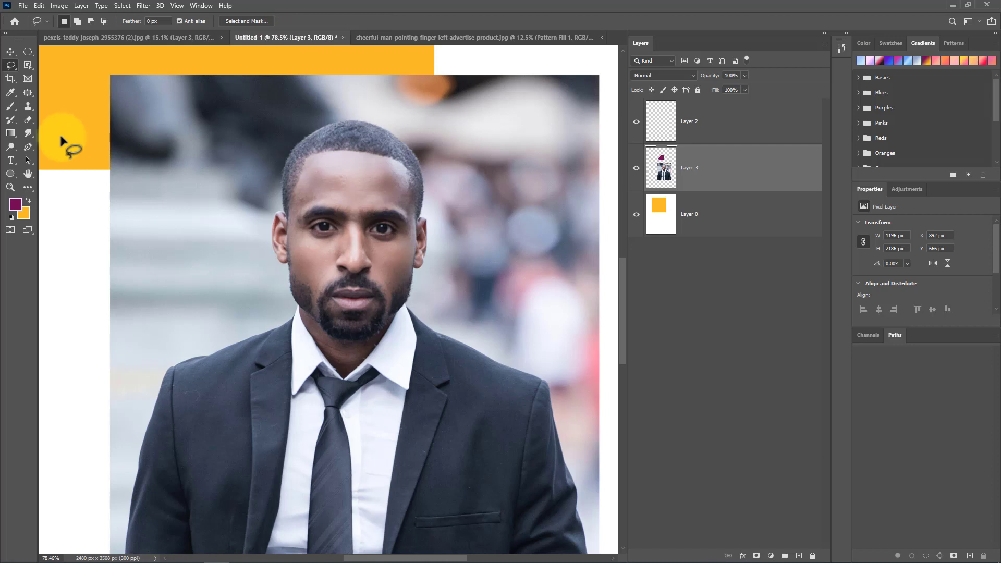
{"action": "right_click", "coordinate": [12, 64]}
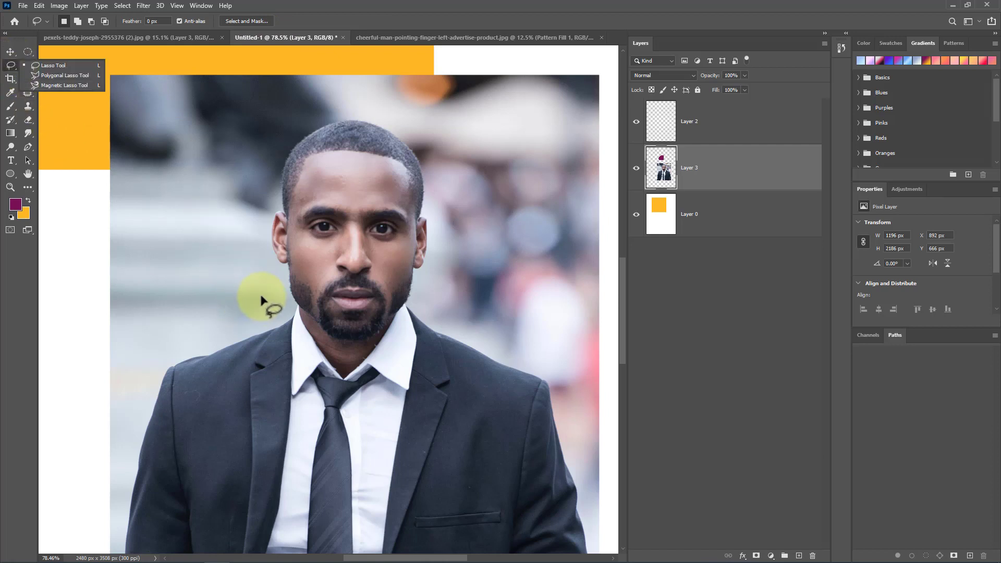
{"action": "mouse_move", "coordinate": [284, 300]}
{"action": "left_mouse_down"}
{"action": "mouse_move", "coordinate": [249, 201]}
{"action": "mouse_move", "coordinate": [290, 105]}
{"action": "mouse_move", "coordinate": [361, 100]}
{"action": "mouse_move", "coordinate": [432, 130]}
{"action": "mouse_move", "coordinate": [475, 191]}
{"action": "mouse_move", "coordinate": [429, 337]}
{"action": "mouse_move", "coordinate": [353, 371]}
{"action": "mouse_move", "coordinate": [276, 288]}
{"action": "left_mouse_up"}
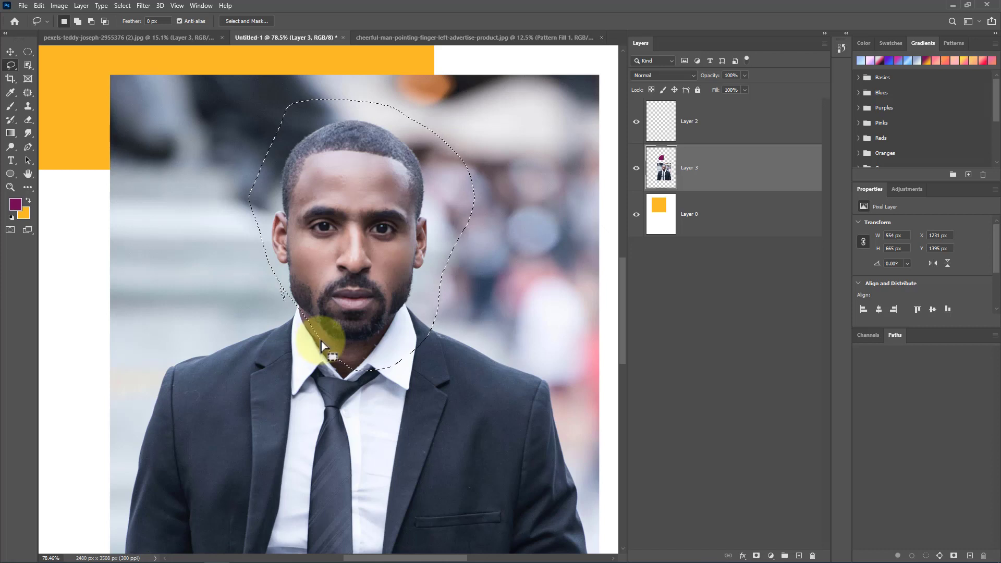
{"action": "left_click", "coordinate": [221, 155]}
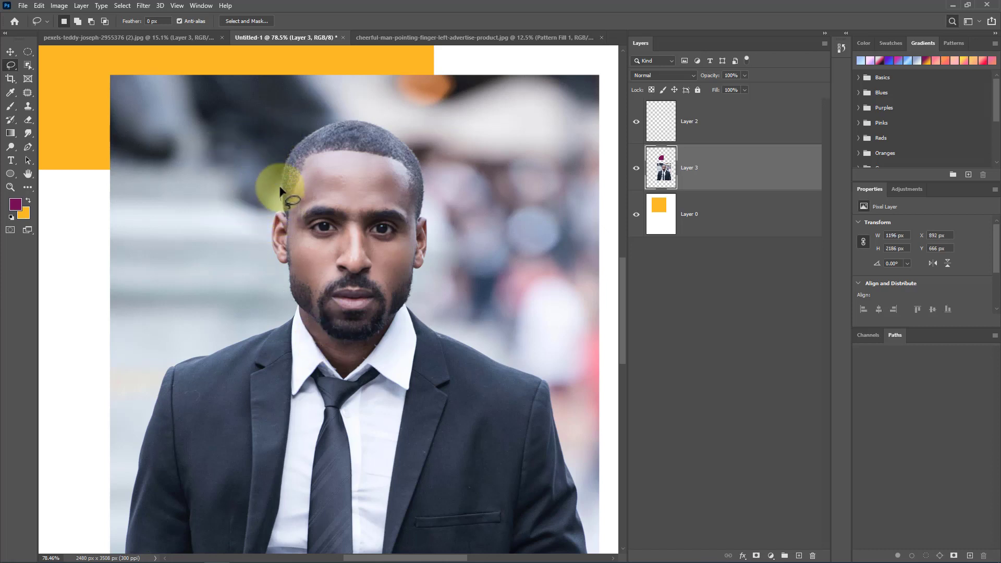
Step: Lasso a blurred bokeh circle in the background to the right of the man's head
{"action": "mouse_move", "coordinate": [280, 191]}
{"action": "left_mouse_down"}
{"action": "mouse_move", "coordinate": [292, 140]}
{"action": "mouse_move", "coordinate": [330, 119]}
{"action": "left_mouse_up"}
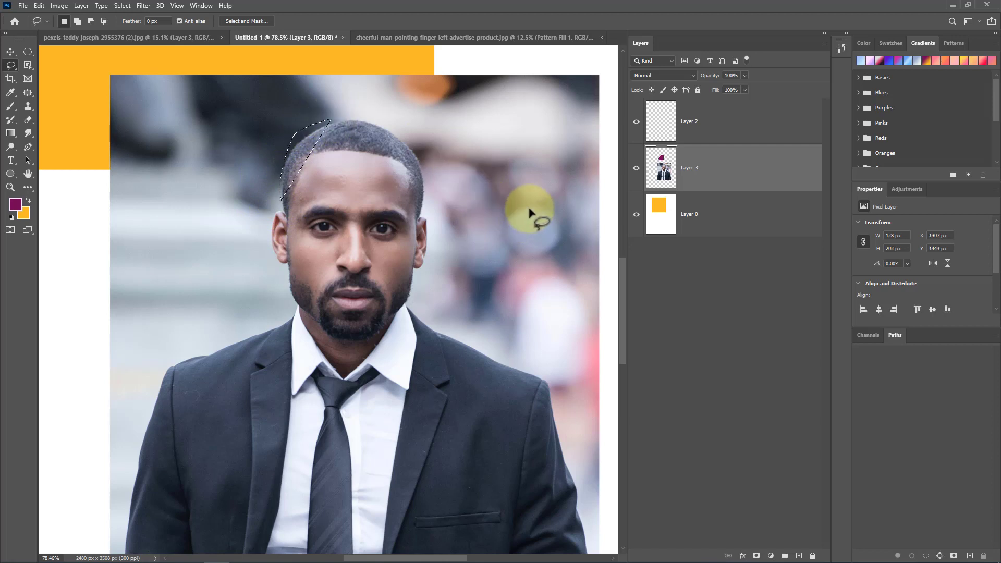
{"action": "mouse_move", "coordinate": [529, 211]}
{"action": "left_mouse_down"}
{"action": "mouse_move", "coordinate": [499, 234]}
{"action": "mouse_move", "coordinate": [513, 257]}
{"action": "mouse_move", "coordinate": [551, 257]}
{"action": "mouse_move", "coordinate": [558, 205]}
{"action": "mouse_move", "coordinate": [520, 205]}
{"action": "left_mouse_up"}
{"action": "right_click", "coordinate": [552, 220]}
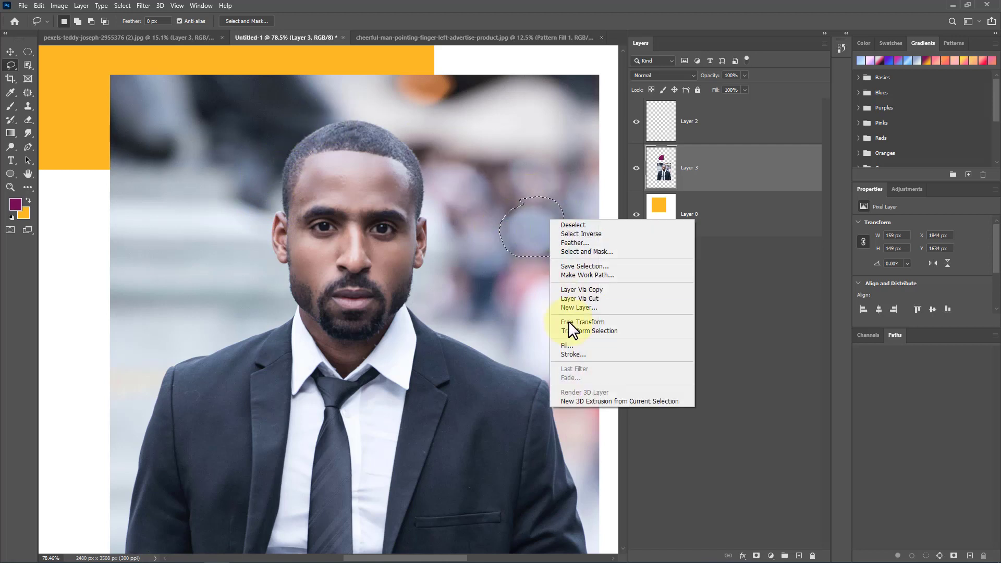
{"action": "left_click", "coordinate": [522, 227]}
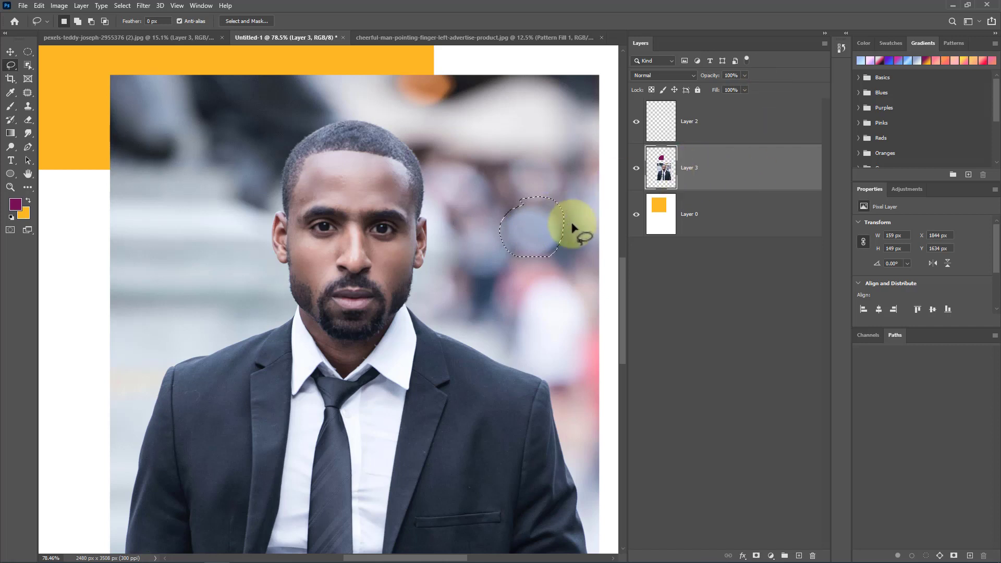
Step: Copy the selected bokeh circle onto a new layer, then undo moving the copy up and left
{"action": "left_click", "coordinate": [10, 52]}
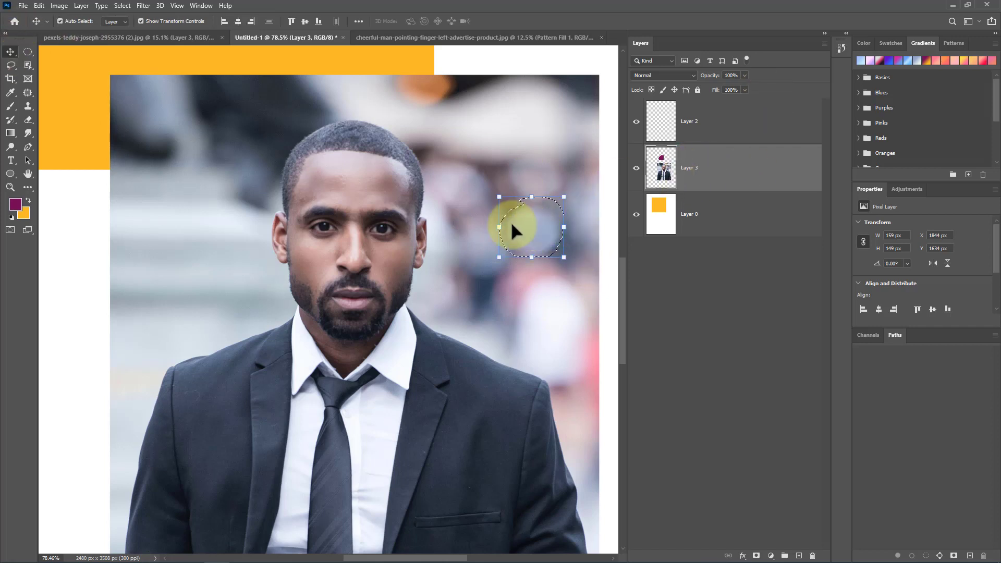
{"action": "mouse_move", "coordinate": [512, 224]}
{"action": "left_mouse_down"}
{"action": "mouse_move", "coordinate": [195, 296]}
{"action": "mouse_move", "coordinate": [175, 310]}
{"action": "mouse_move", "coordinate": [361, 303]}
{"action": "mouse_move", "coordinate": [534, 215]}
{"action": "left_mouse_up"}
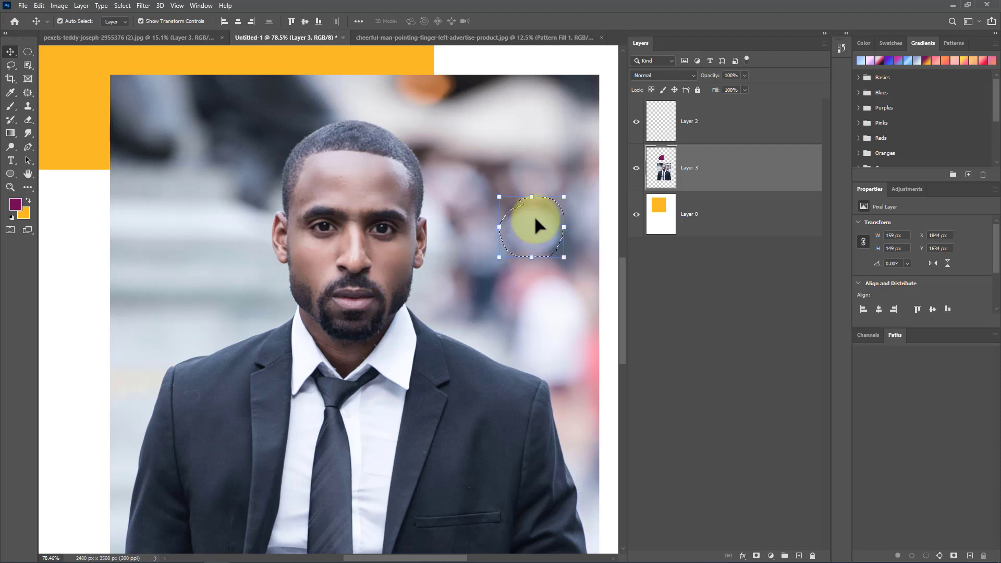
{"action": "key", "text": "ctrl"}
{"action": "key", "text": "ctrl+j"}
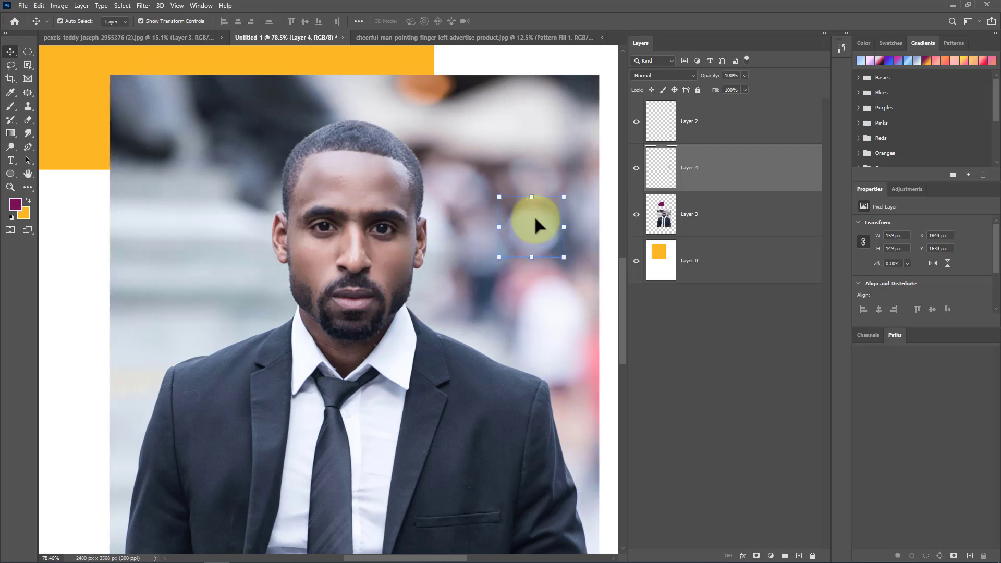
{"action": "left_click_drag", "start_coordinate": [532, 236], "coordinate": [504, 166]}
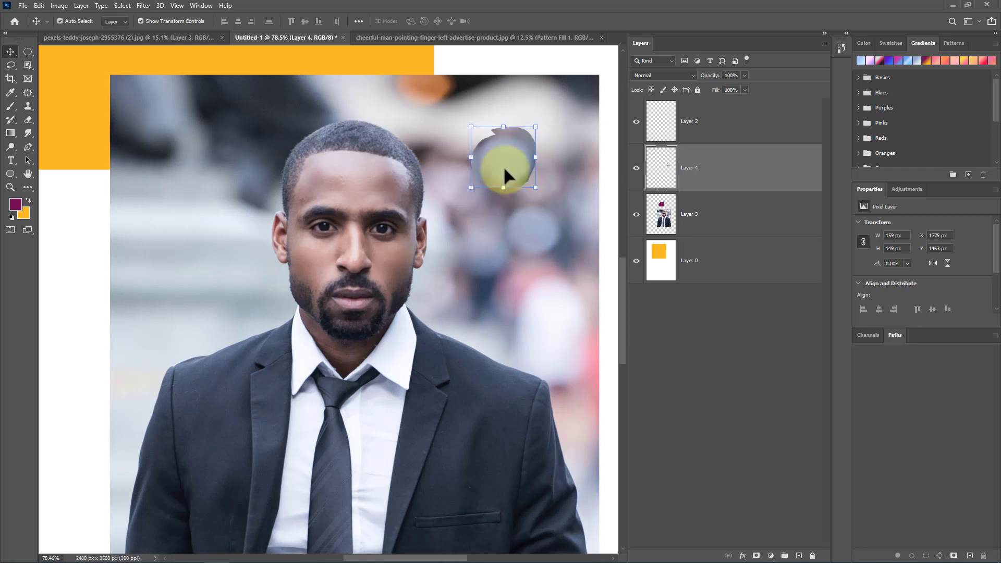
{"action": "key", "text": "ctrl"}
{"action": "key", "text": "ctrl+z"}
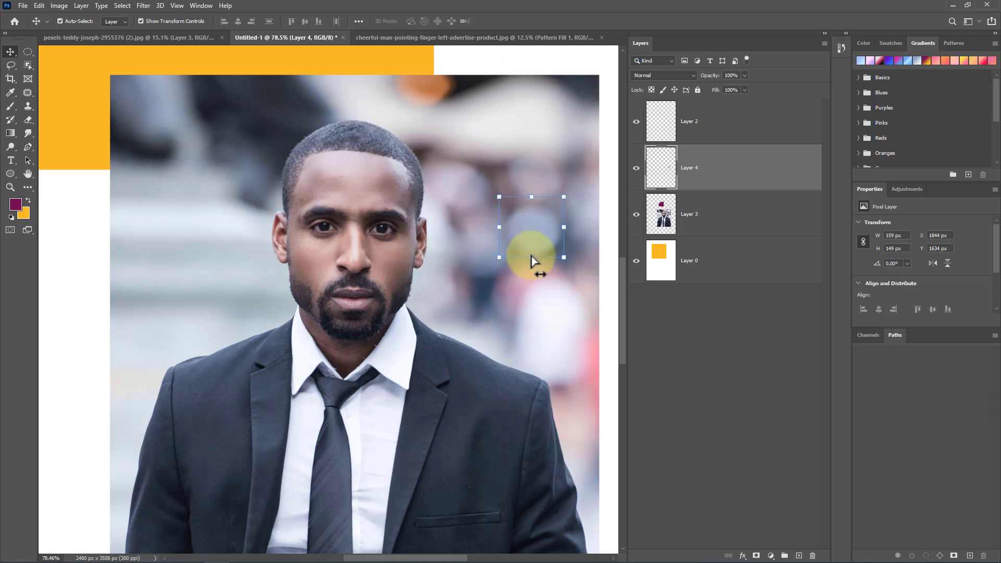
Step: Practise a Polygonal Lasso selection on the background left of the man's head, then deselect it
{"action": "left_click", "coordinate": [11, 66]}
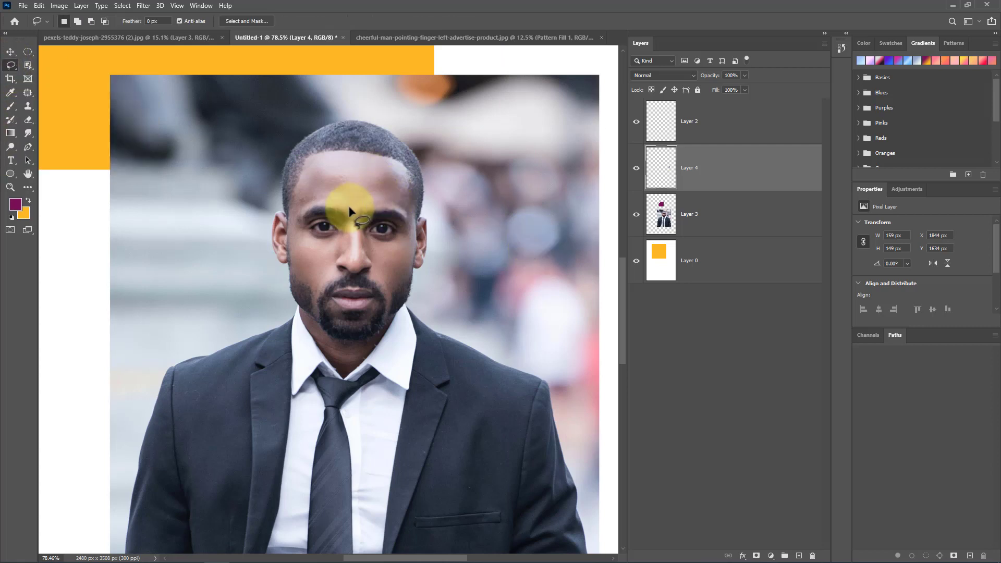
{"action": "left_click", "coordinate": [10, 65]}
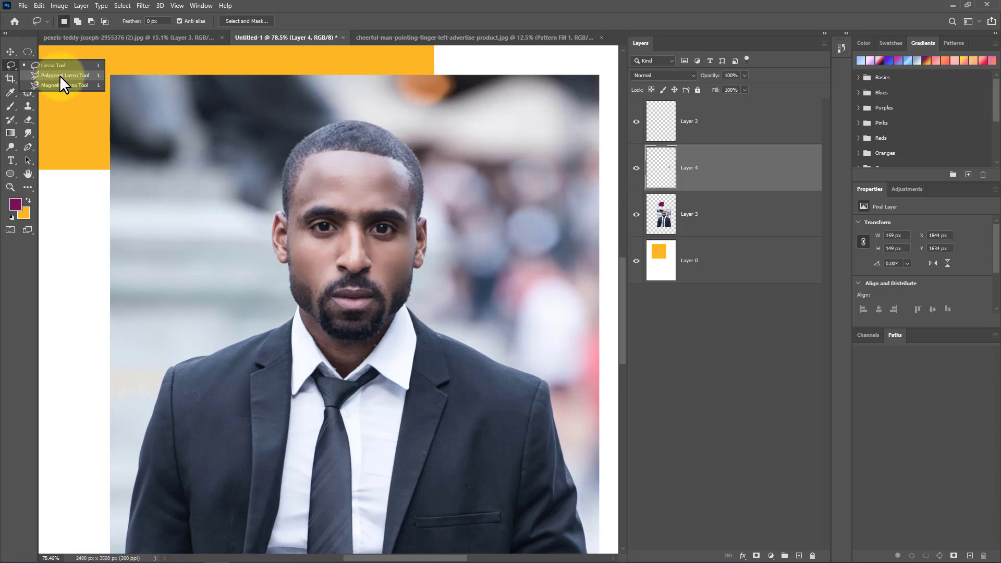
{"action": "left_click", "coordinate": [60, 76]}
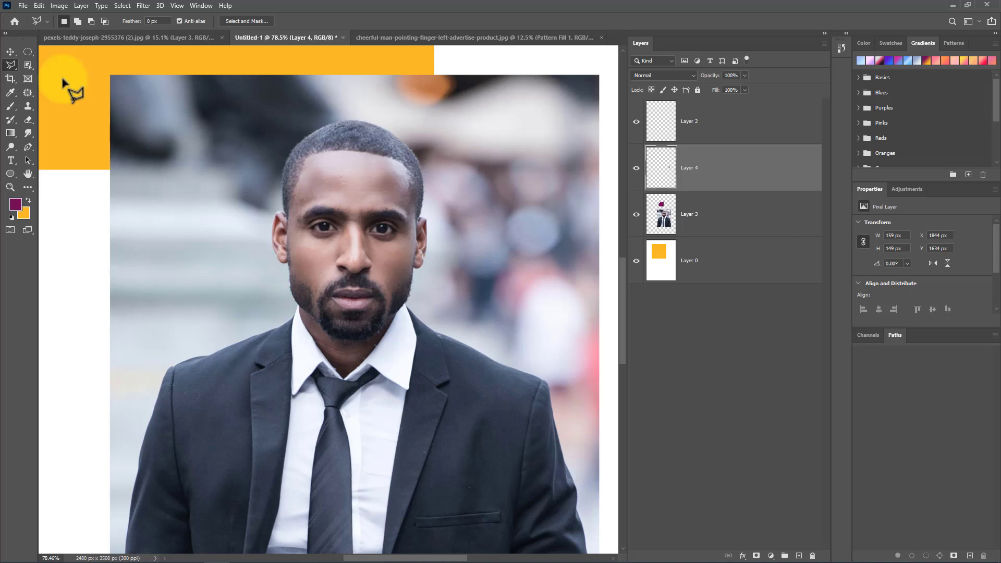
{"action": "left_click", "coordinate": [138, 290]}
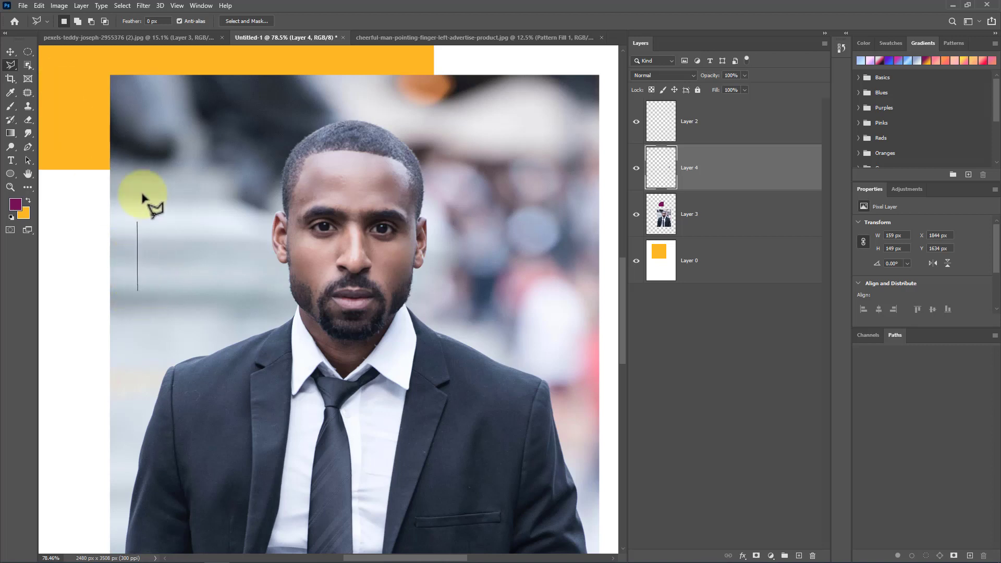
{"action": "left_click", "coordinate": [150, 146]}
{"action": "left_click", "coordinate": [193, 207]}
{"action": "left_click", "coordinate": [218, 304]}
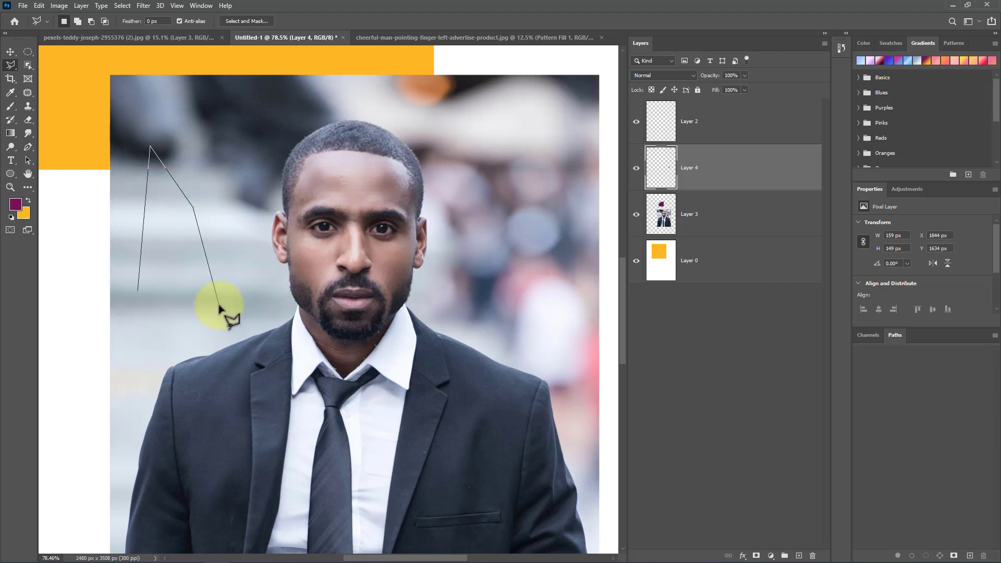
{"action": "left_click", "coordinate": [141, 340]}
{"action": "left_click", "coordinate": [140, 290]}
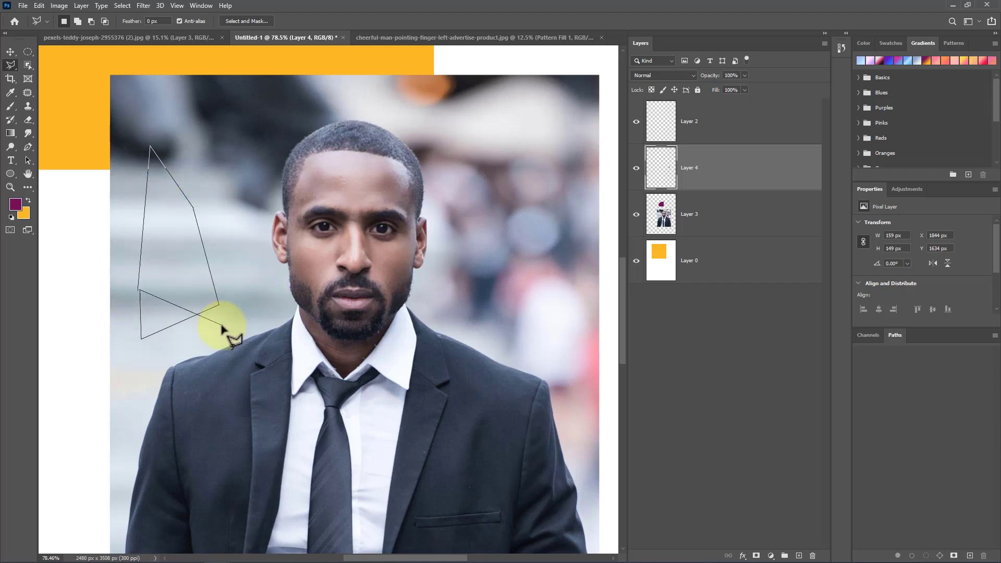
{"action": "key", "text": "Return"}
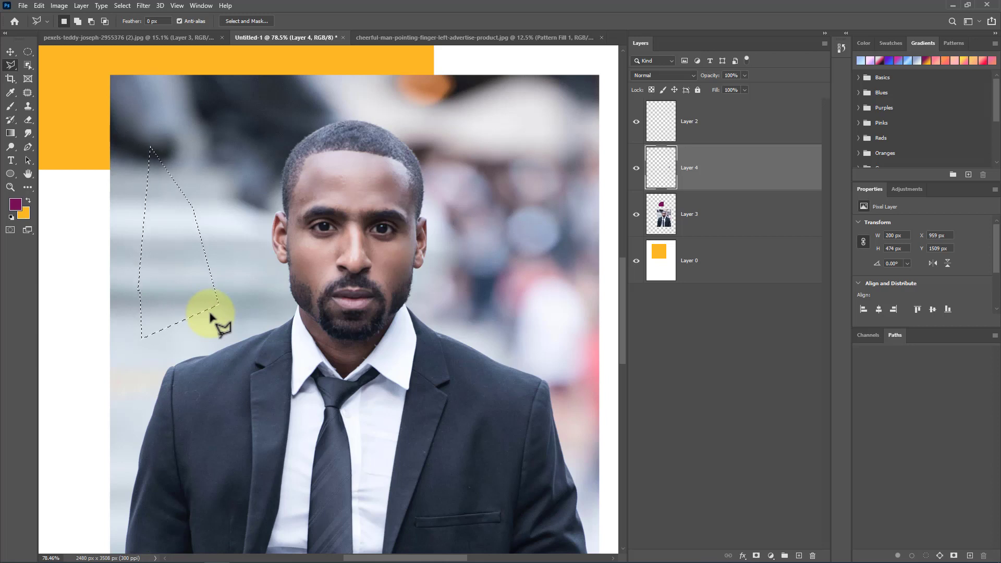
{"action": "key", "text": "ctrl+d"}
Step: Zoom in and place Polygonal Lasso points along the shoulder and jawline, removing the last misplaced point
{"action": "scroll", "coordinate": [309, 307], "scroll_direction": "up", "scroll_amount": 5}
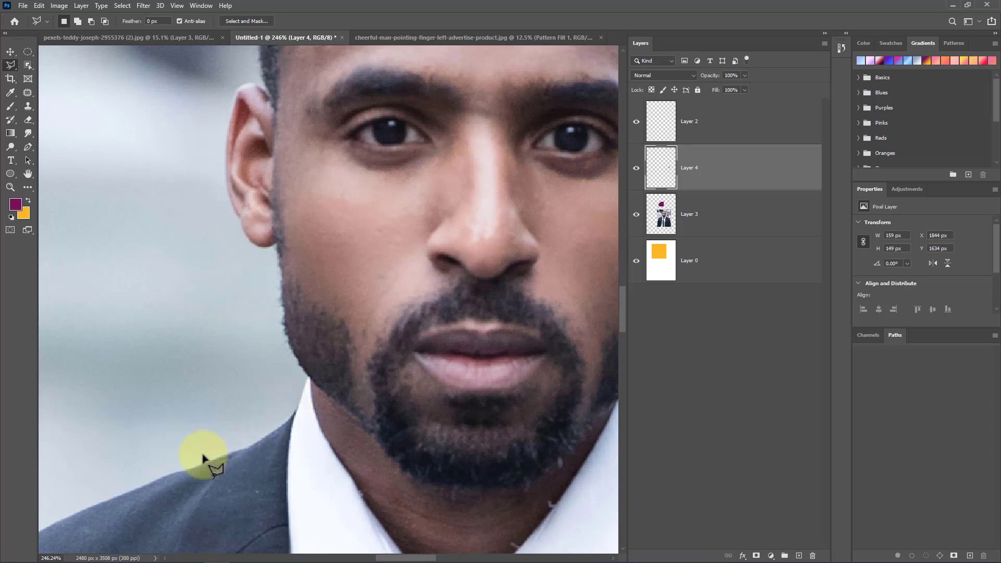
{"action": "left_click", "coordinate": [86, 510]}
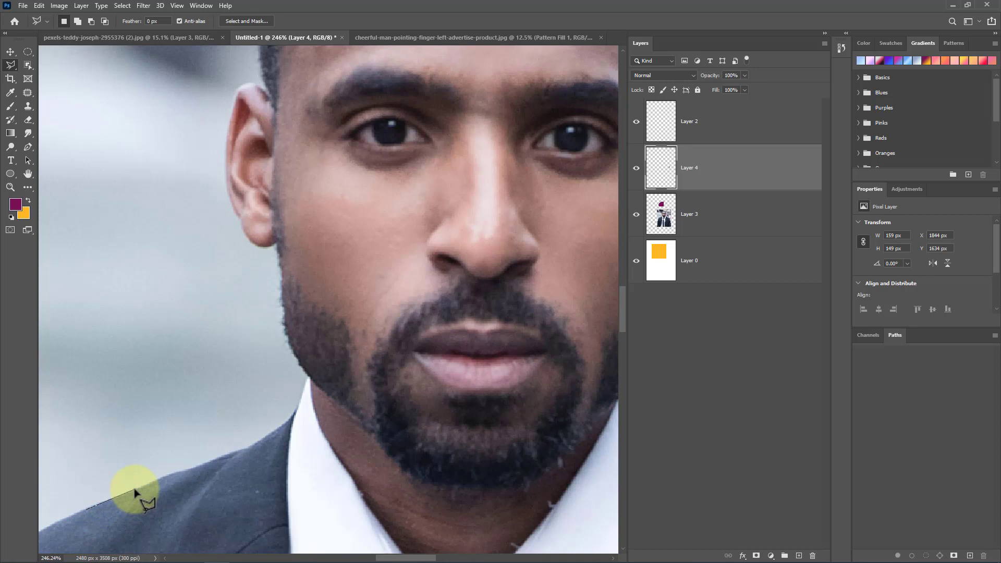
{"action": "left_click", "coordinate": [176, 474]}
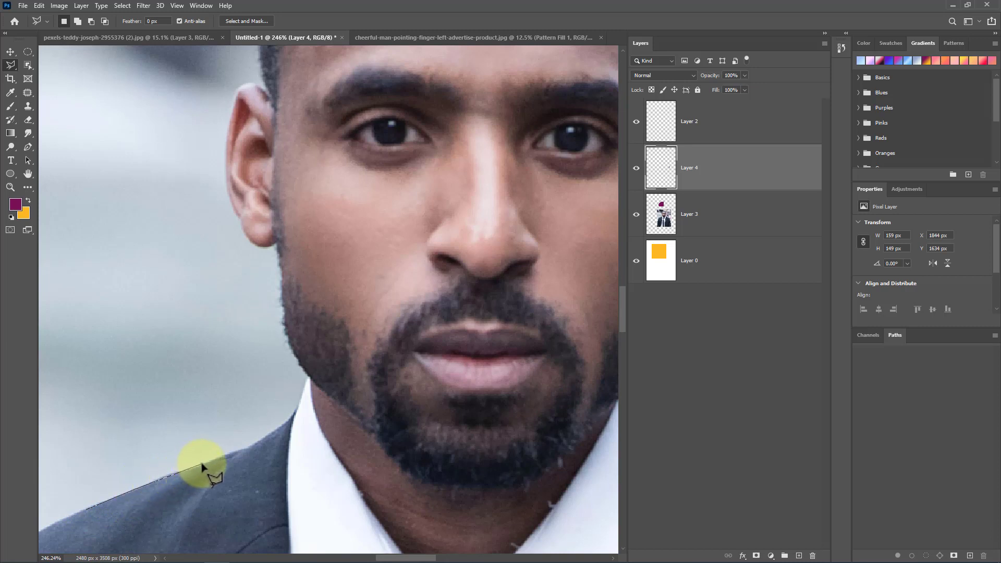
{"action": "left_click", "coordinate": [240, 448]}
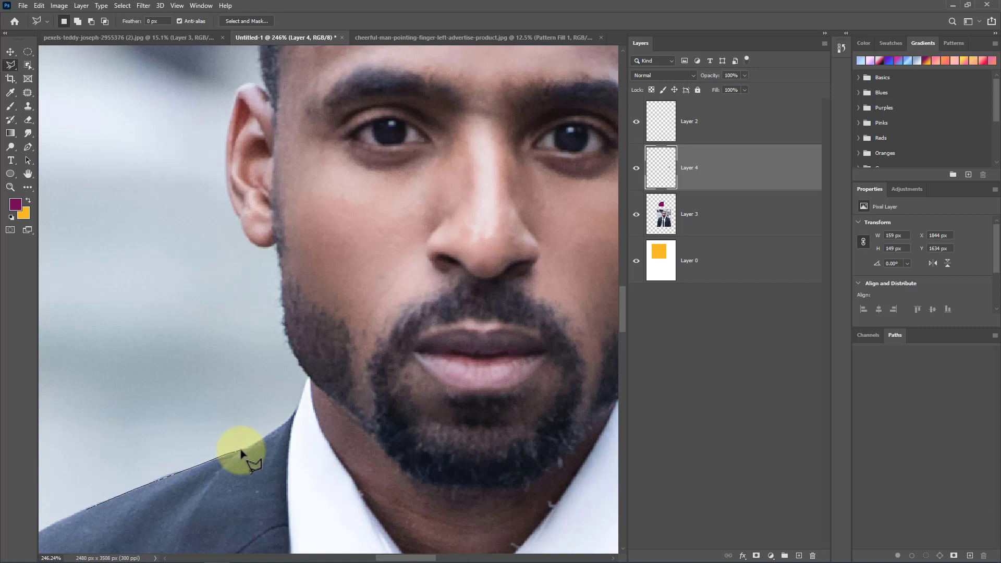
{"action": "left_click", "coordinate": [277, 429]}
{"action": "left_click", "coordinate": [297, 412]}
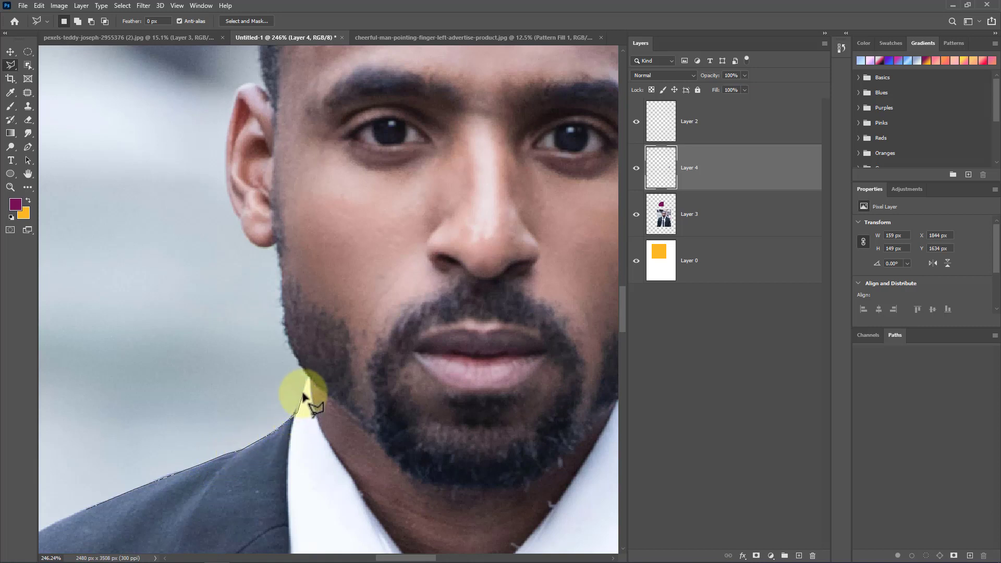
{"action": "left_click", "coordinate": [309, 378]}
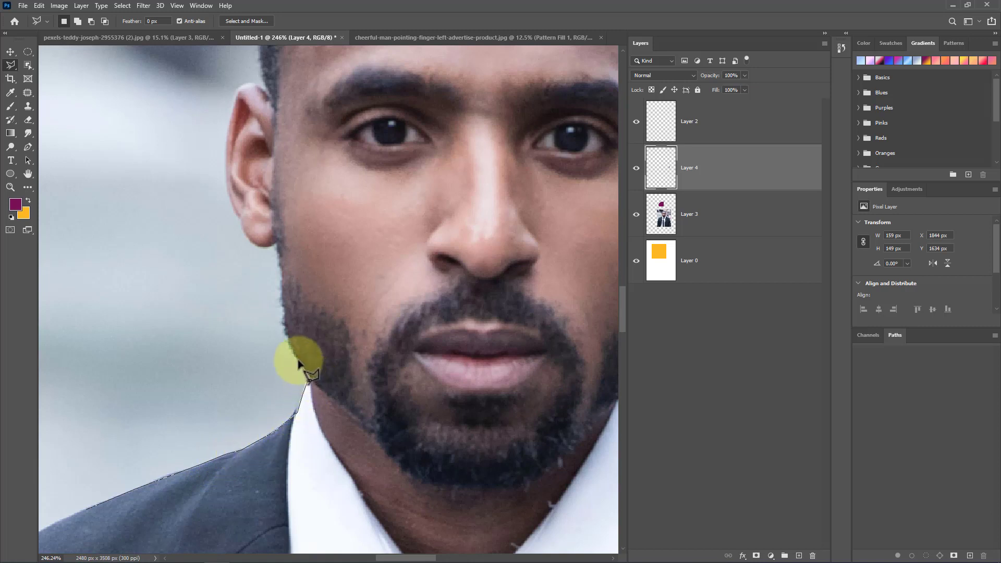
{"action": "left_click", "coordinate": [290, 340]}
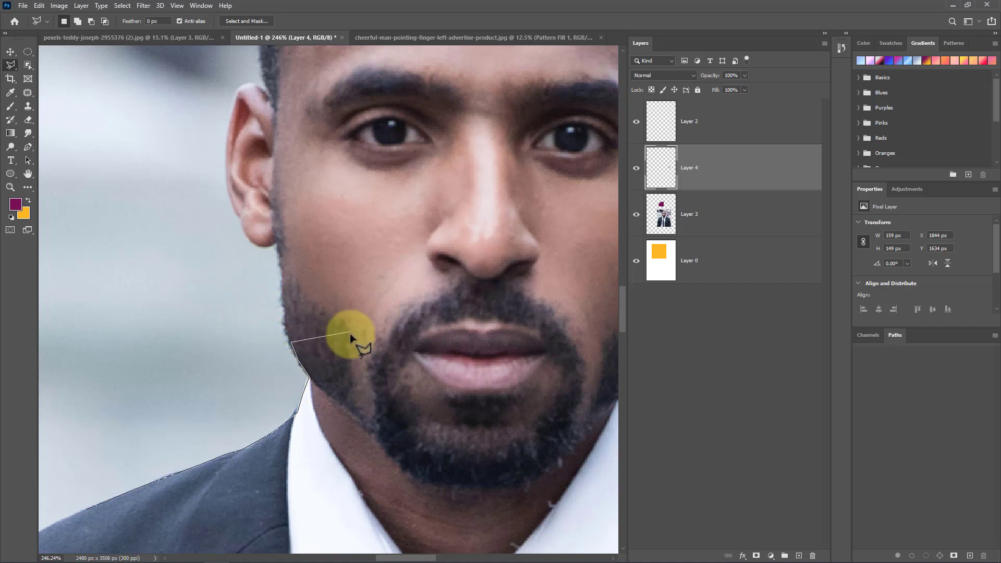
{"action": "left_click", "coordinate": [463, 250]}
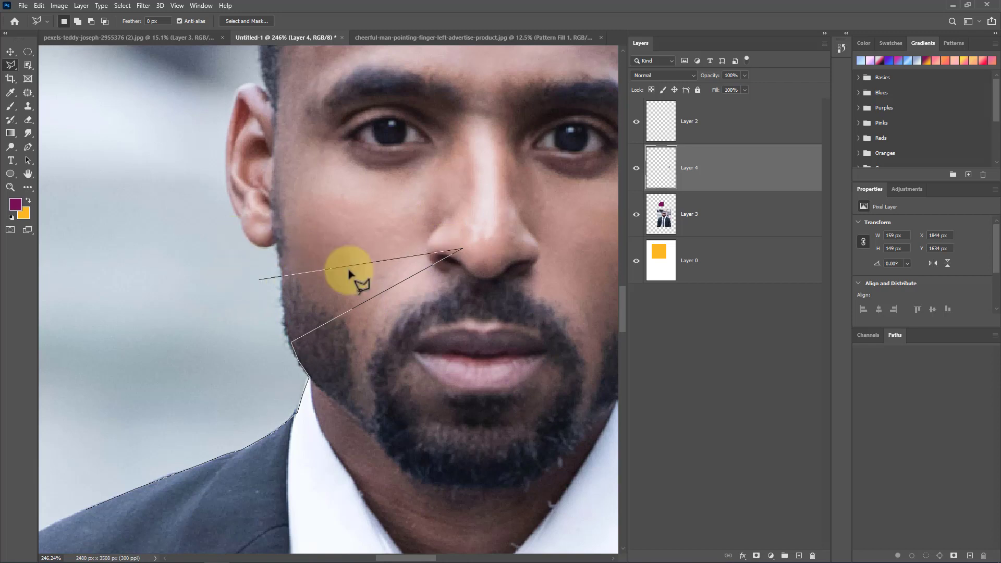
{"action": "key", "text": "BackSpace"}
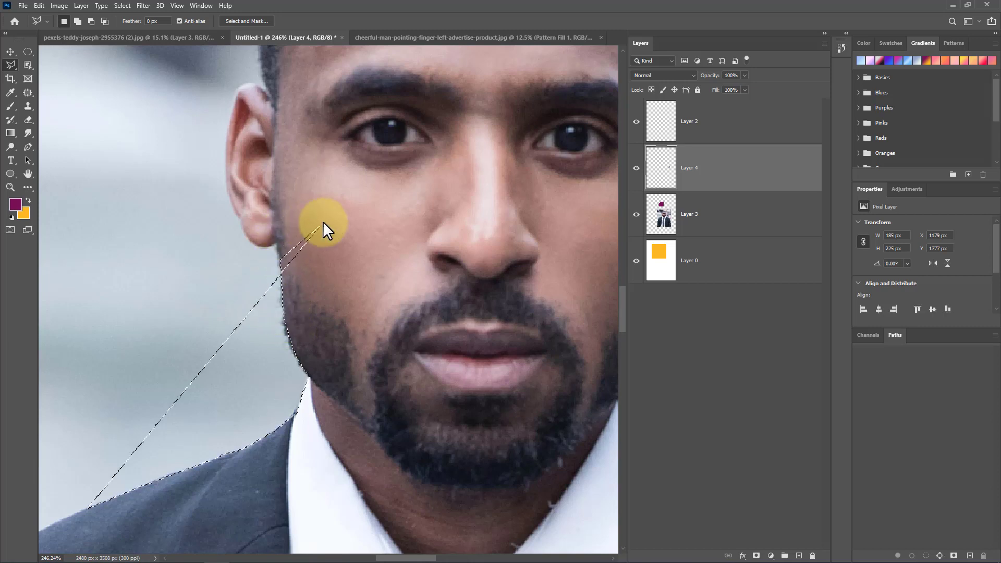
Step: Close the polygonal selection back at the shoulder, then deselect it
{"action": "left_click", "coordinate": [318, 229]}
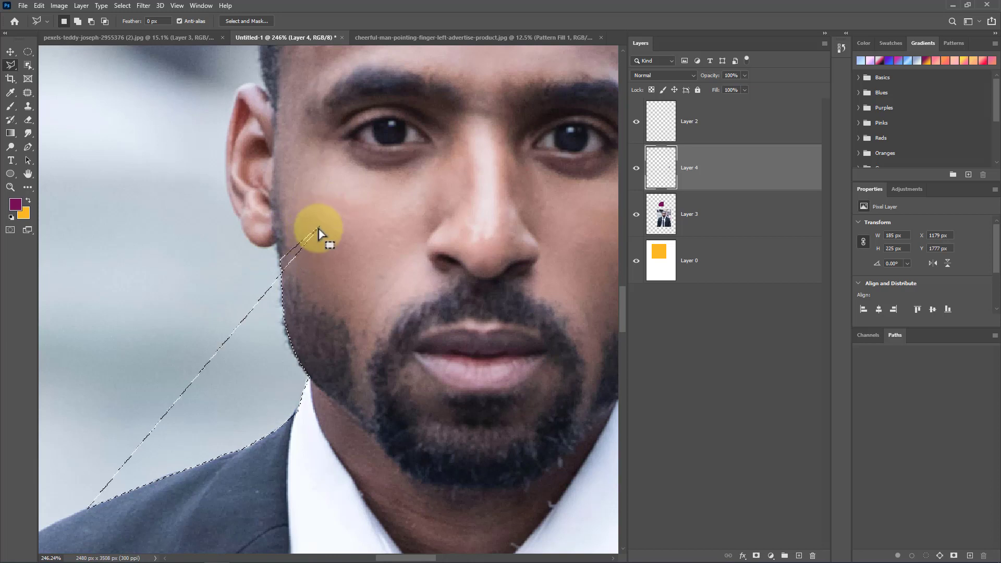
{"action": "left_click", "coordinate": [96, 507]}
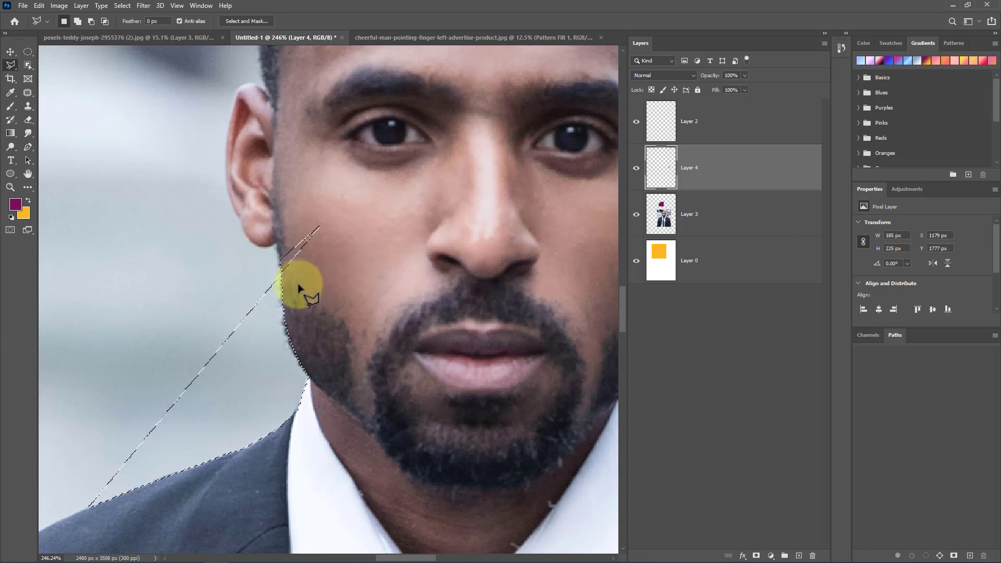
{"action": "key", "text": "ctrl+d"}
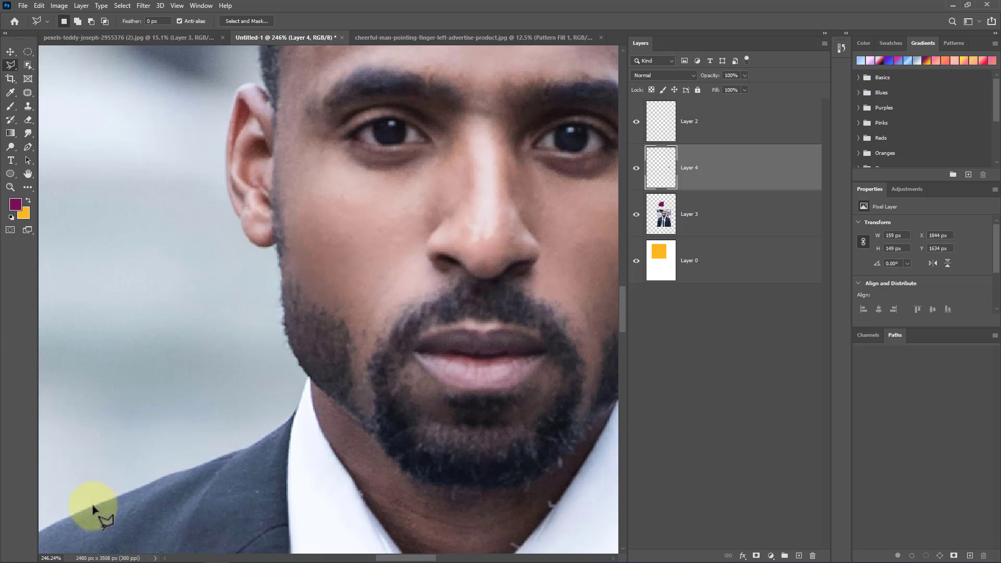
Step: Start another Polygonal Lasso trace along the shoulder and jawline, then cancel it
{"action": "left_click", "coordinate": [72, 514]}
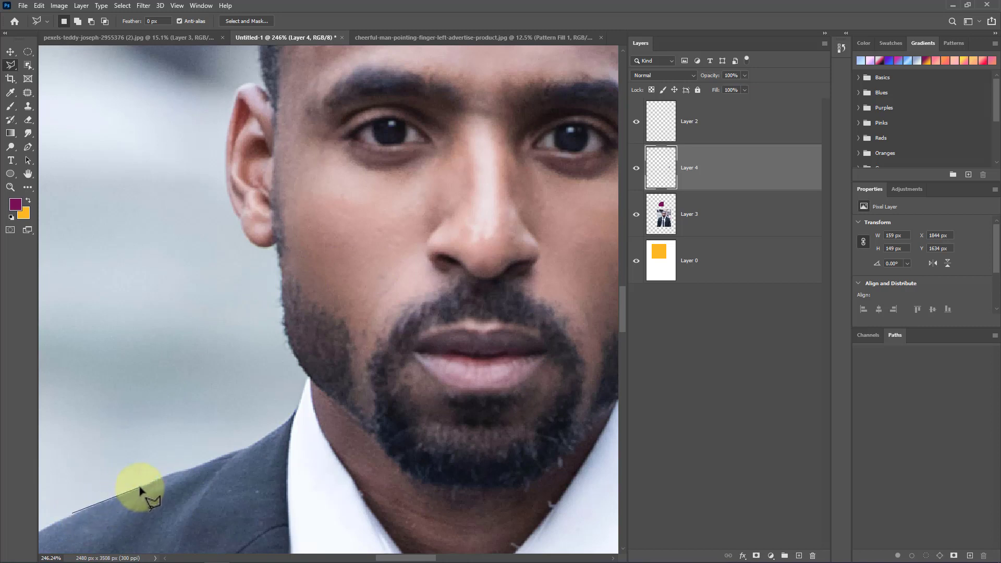
{"action": "left_click", "coordinate": [257, 445]}
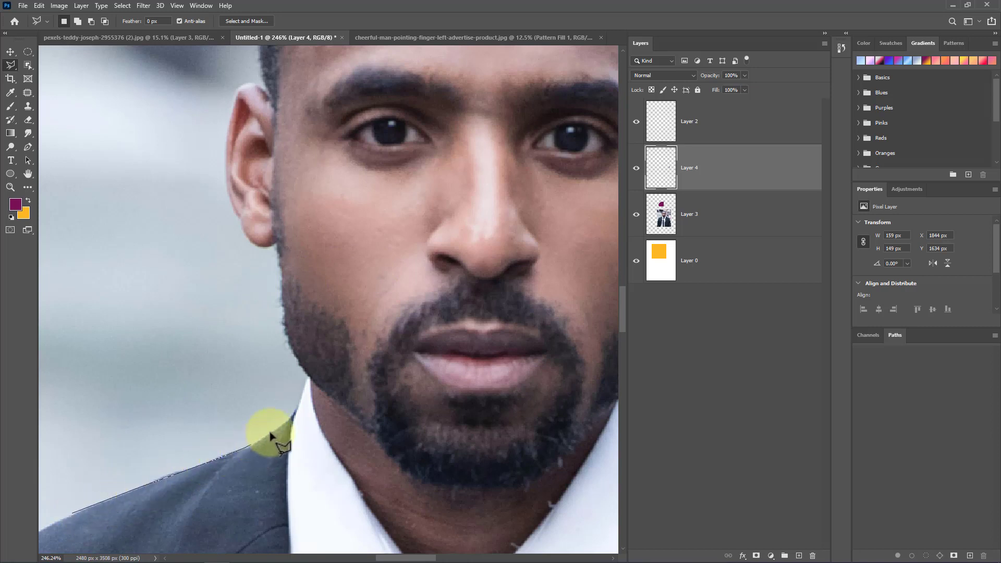
{"action": "left_click", "coordinate": [297, 414]}
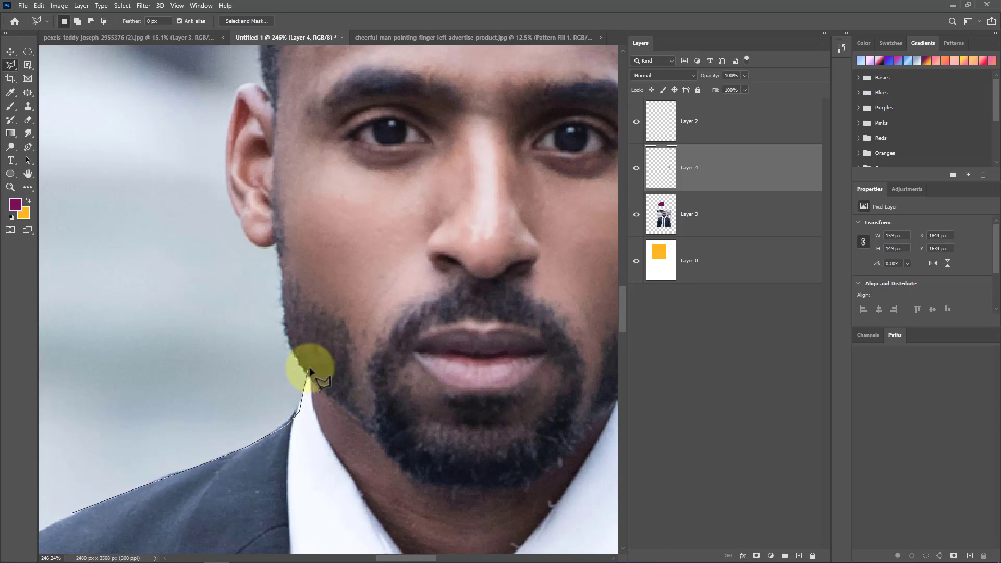
{"action": "left_click", "coordinate": [308, 378]}
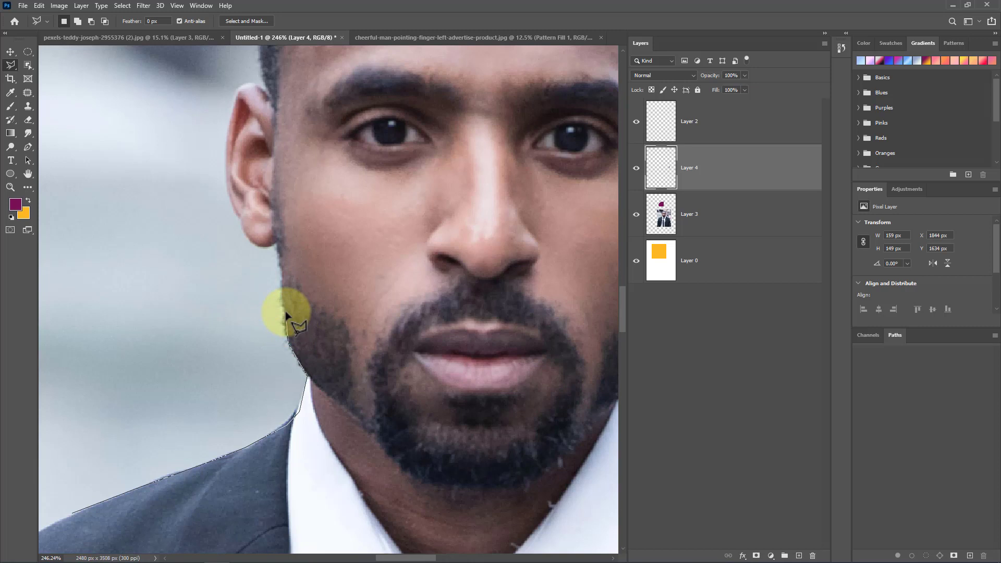
{"action": "left_click", "coordinate": [289, 343]}
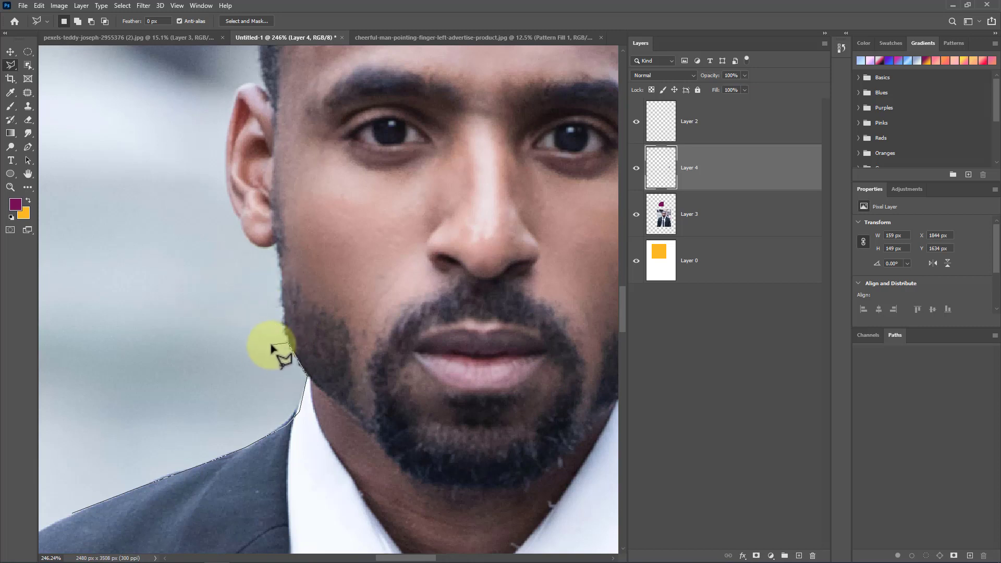
{"action": "key", "text": "Escape"}
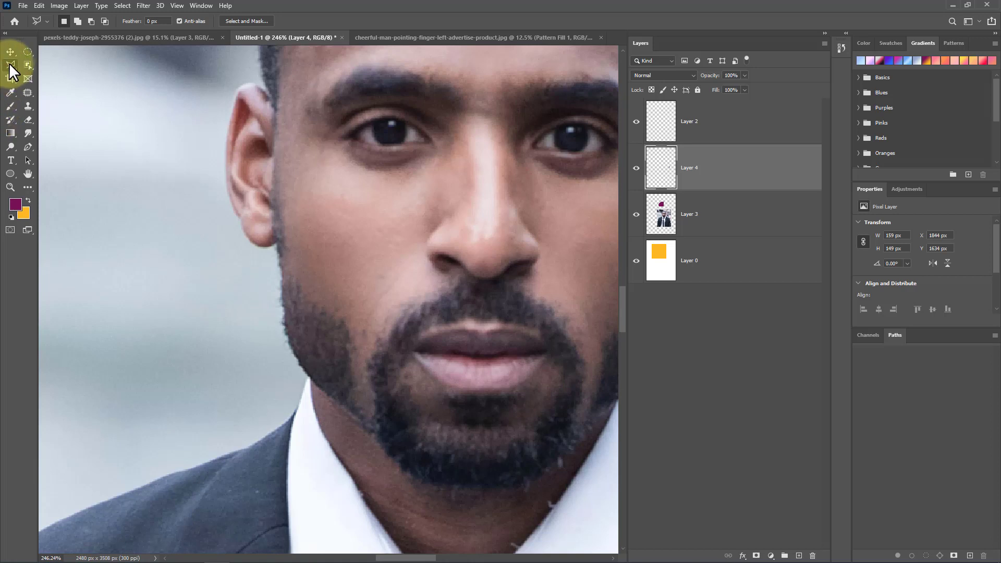
Step: Switch to the Magnetic Lasso Tool and begin a selection on the shoulder edge below the jaw
{"action": "right_click", "coordinate": [10, 65]}
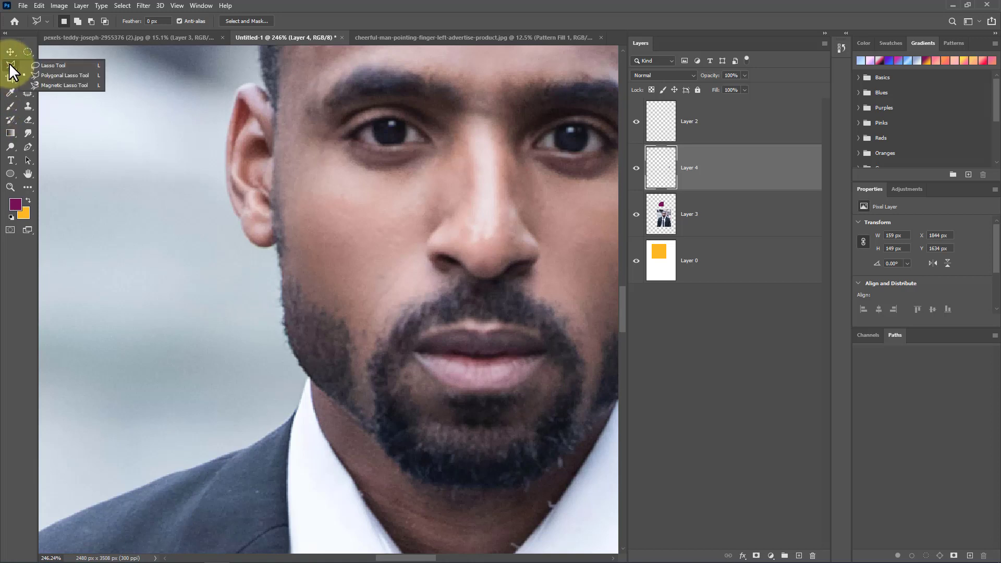
{"action": "left_click", "coordinate": [63, 85]}
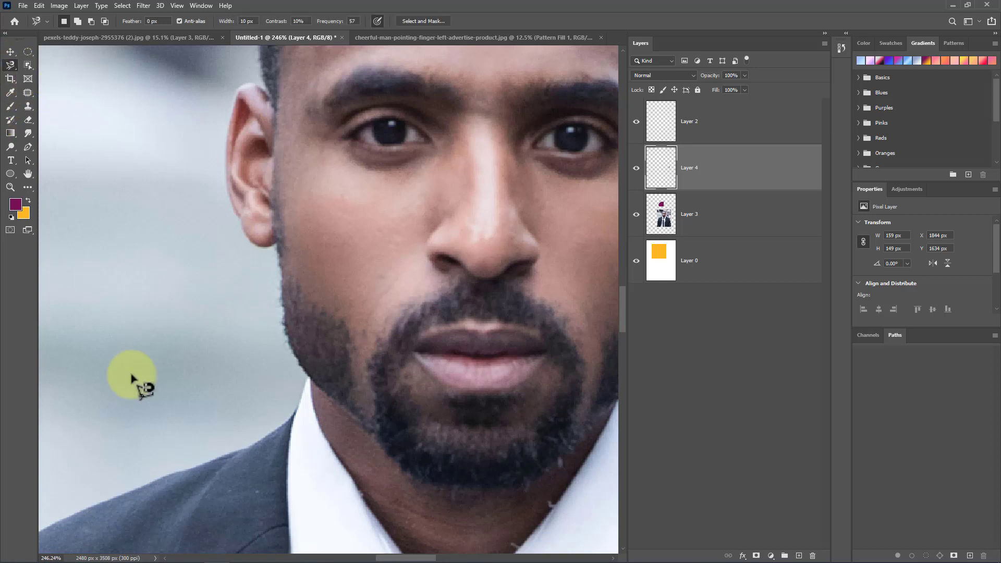
{"action": "left_click", "coordinate": [92, 506]}
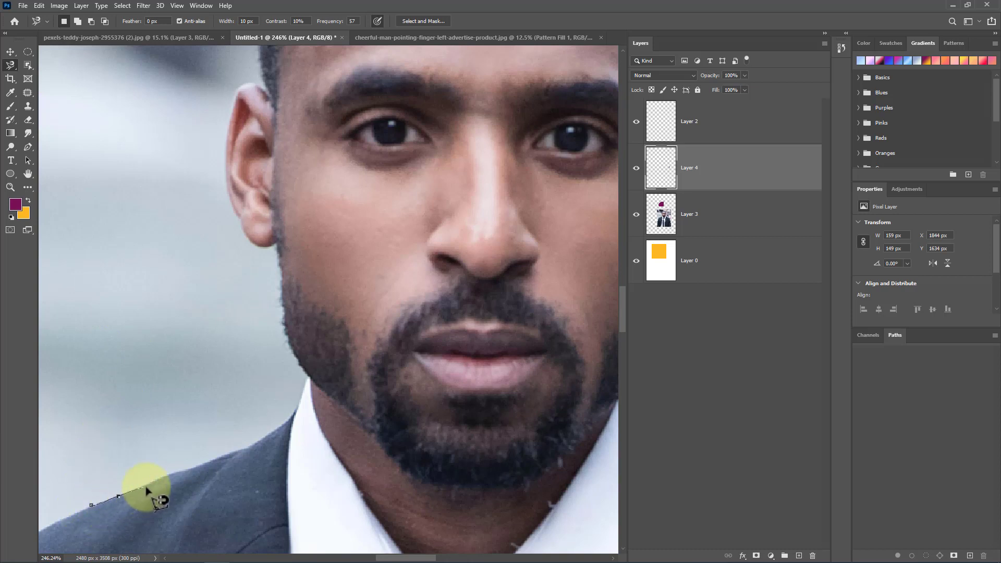
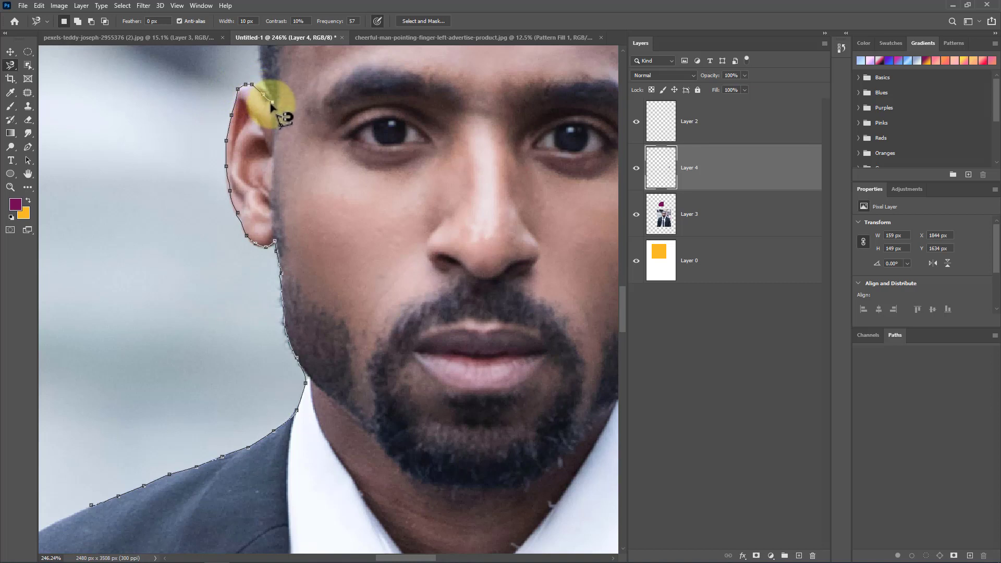
Step: Trace the Magnetic Lasso up around the ear, over the top of the head and down the far side to the shoulder
{"action": "left_click_drag", "start_coordinate": [317, 85], "coordinate": [318, 296]}
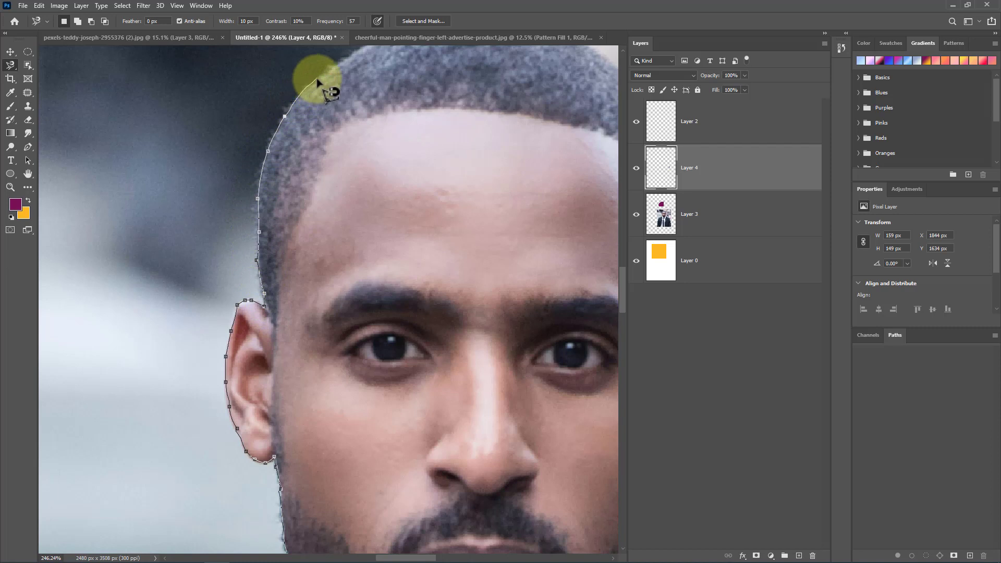
{"action": "left_click_drag", "start_coordinate": [318, 81], "coordinate": [212, 172]}
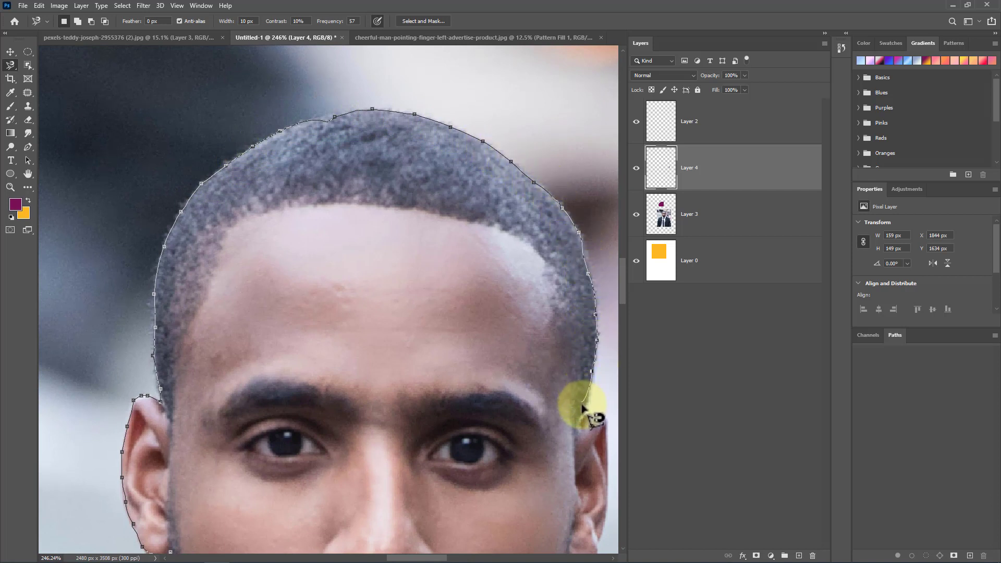
{"action": "left_click_drag", "start_coordinate": [570, 365], "coordinate": [496, 219]}
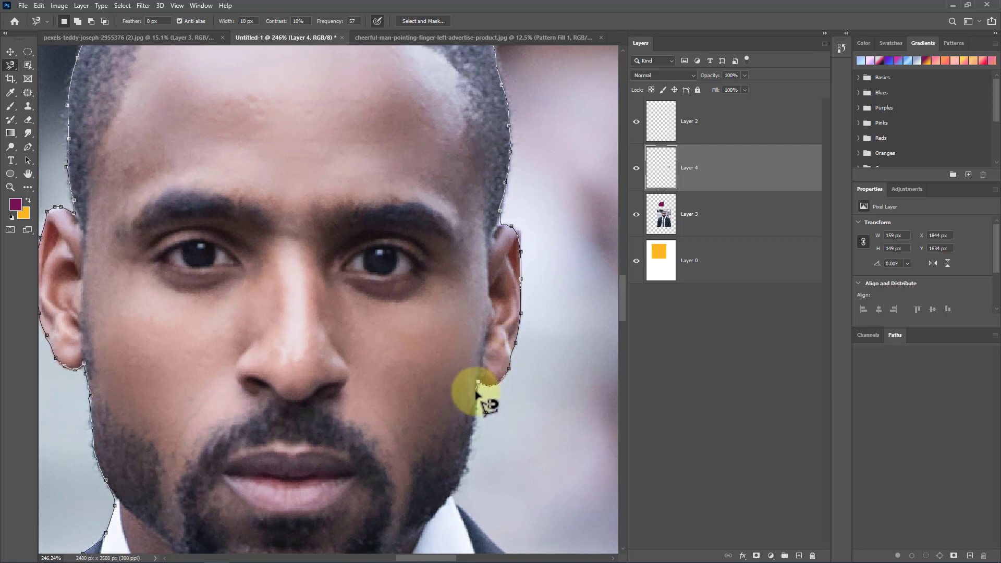
{"action": "key", "text": "space"}
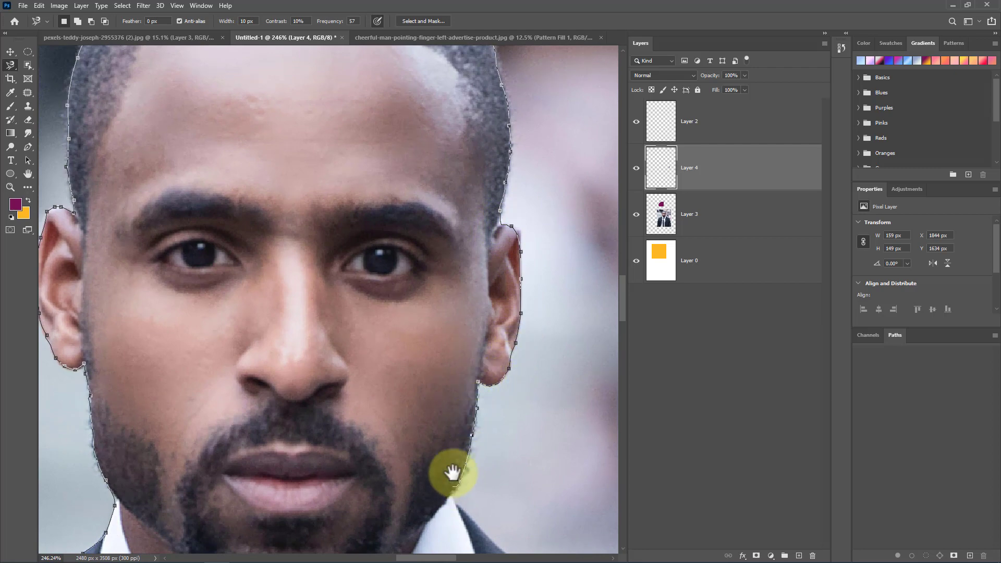
{"action": "left_click_drag", "start_coordinate": [453, 474], "coordinate": [458, 215]}
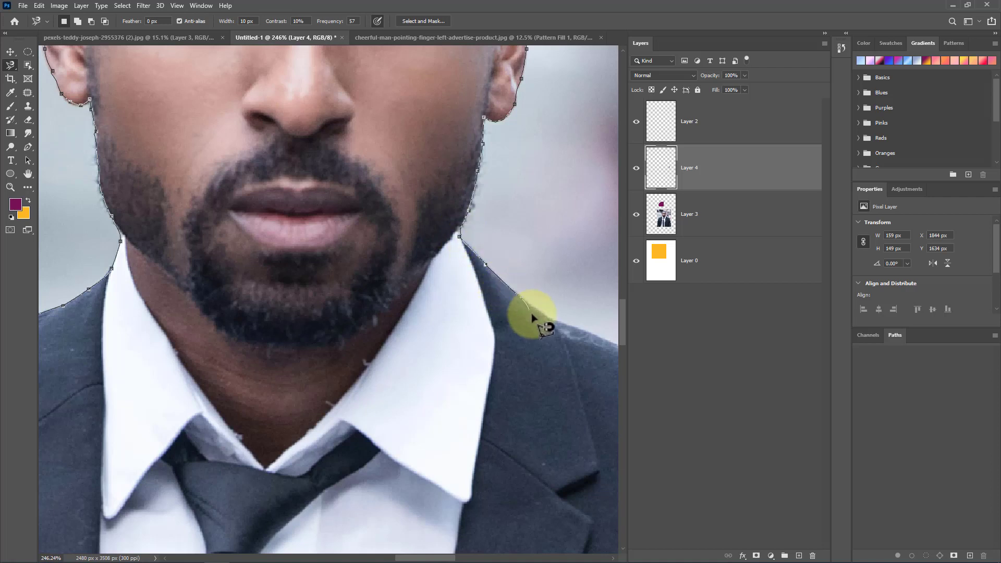
{"action": "key", "text": "space"}
{"action": "mouse_move", "coordinate": [575, 338]}
{"action": "left_mouse_down"}
{"action": "mouse_move", "coordinate": [541, 290]}
{"action": "mouse_move", "coordinate": [477, 240]}
{"action": "left_mouse_up"}
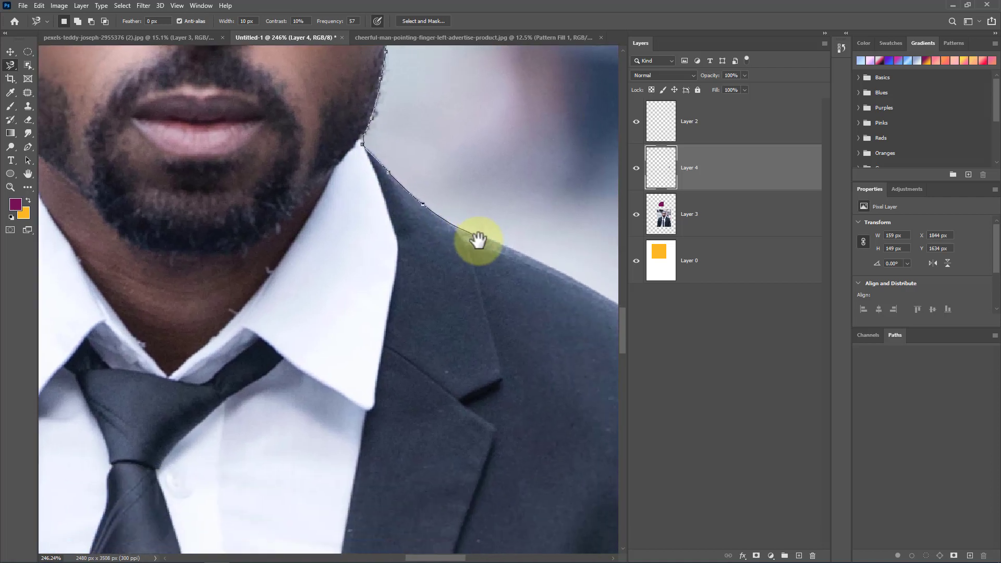
Step: Remove the stray Magnetic Lasso points on the shoulder and close the selection across the lower torso
{"action": "key", "text": "ctrl+minus"}
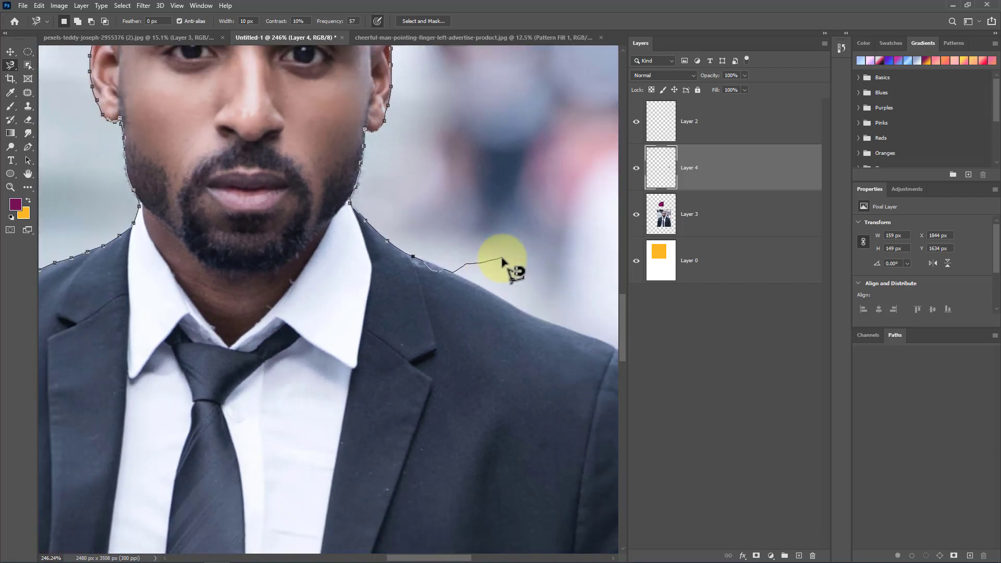
{"action": "key", "text": "ctrl+minus"}
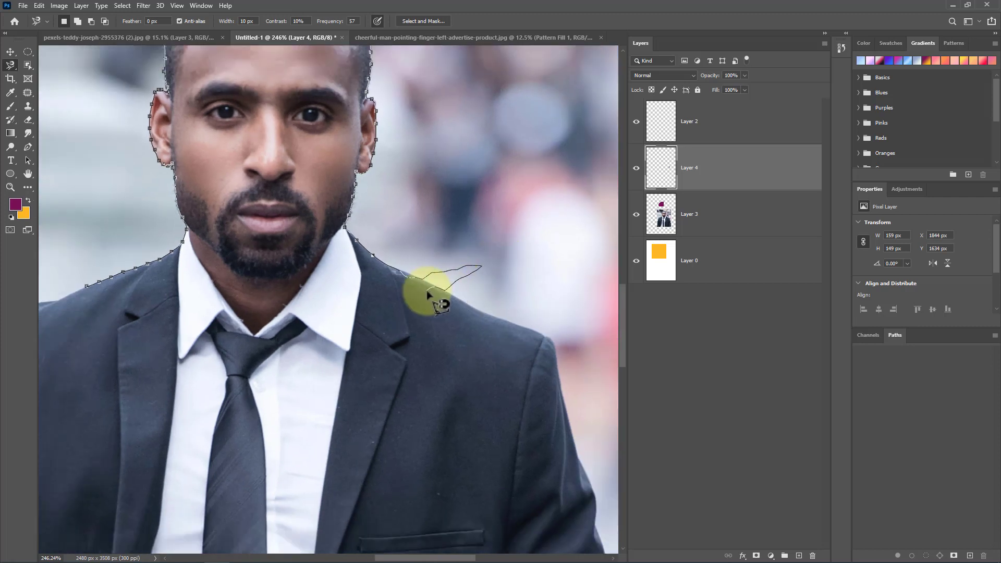
{"action": "key", "text": "BackSpace"}
{"action": "key", "text": "BackSpace"}
{"action": "key", "text": "BackSpace"}
{"action": "key", "text": "BackSpace"}
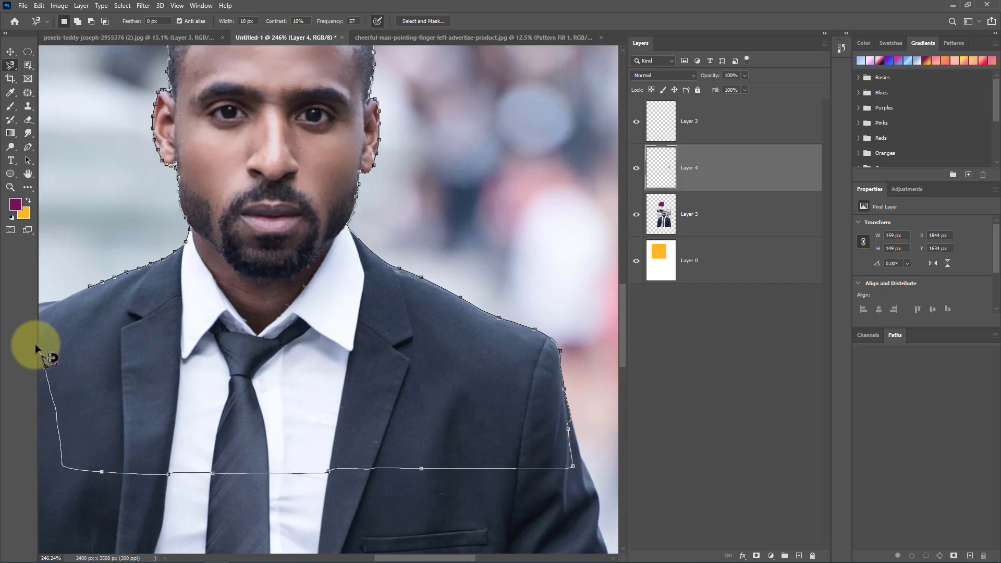
{"action": "left_click", "coordinate": [61, 304]}
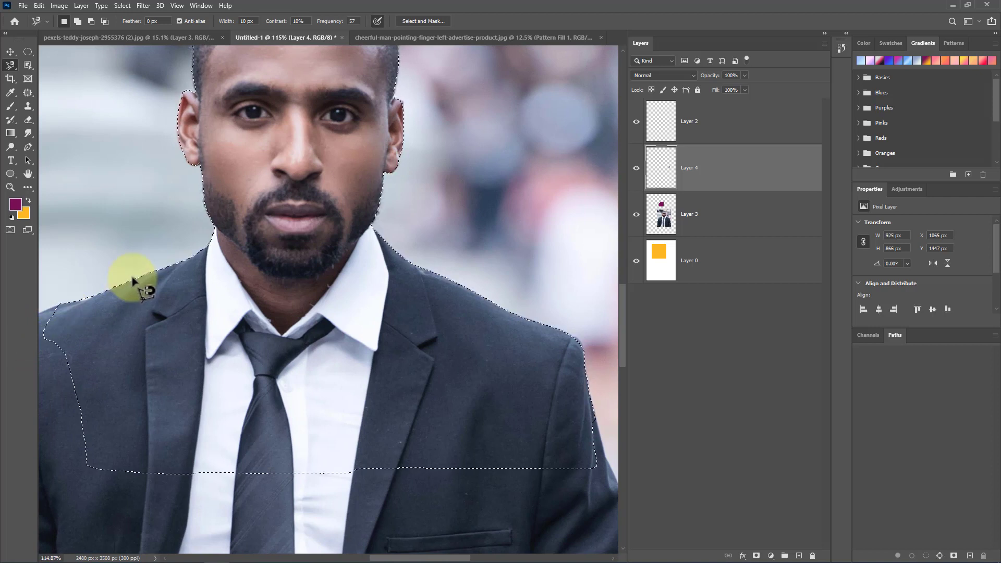
Step: Try to copy the selection to a new layer while the empty layer is active, and dismiss the error
{"action": "scroll", "coordinate": [349, 362], "scroll_direction": "down", "scroll_amount": 3}
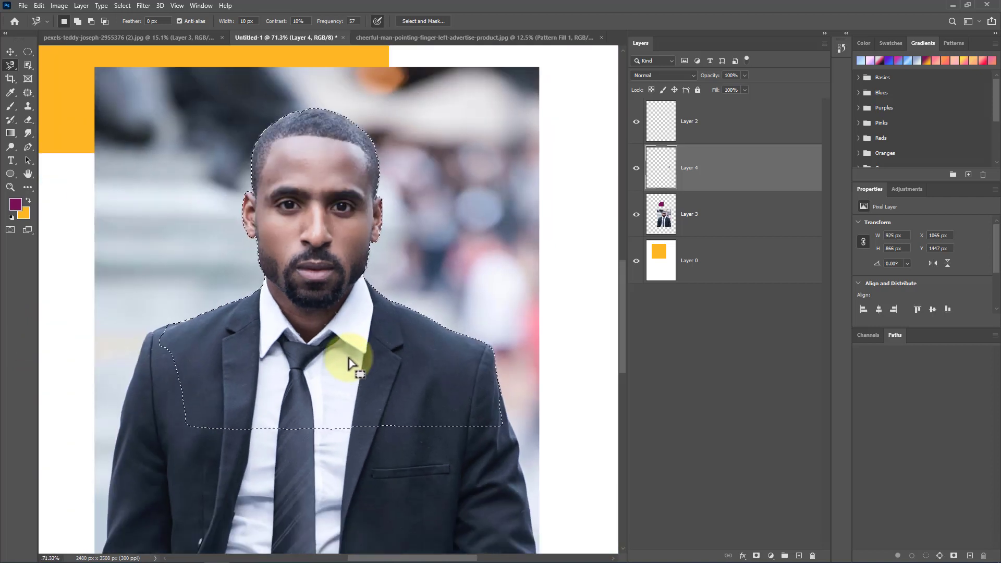
{"action": "key", "text": "ctrl+j"}
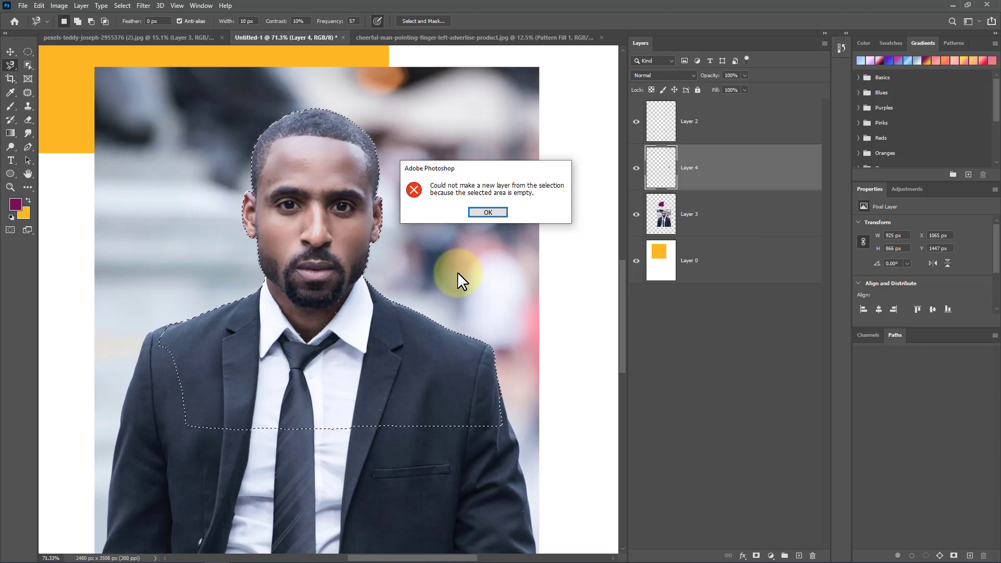
{"action": "left_click", "coordinate": [489, 212]}
Step: Copy the selected part of the photo layer onto a new layer
{"action": "left_click", "coordinate": [739, 213]}
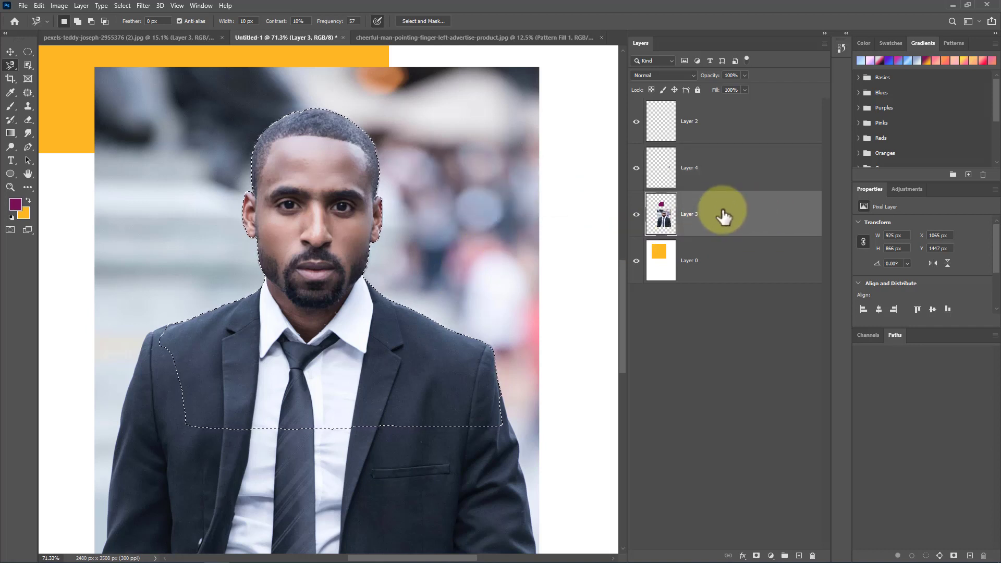
{"action": "key", "text": "ctrl+j"}
Step: Move the copied figure to the right of the original with the Move tool
{"action": "left_click", "coordinate": [10, 50]}
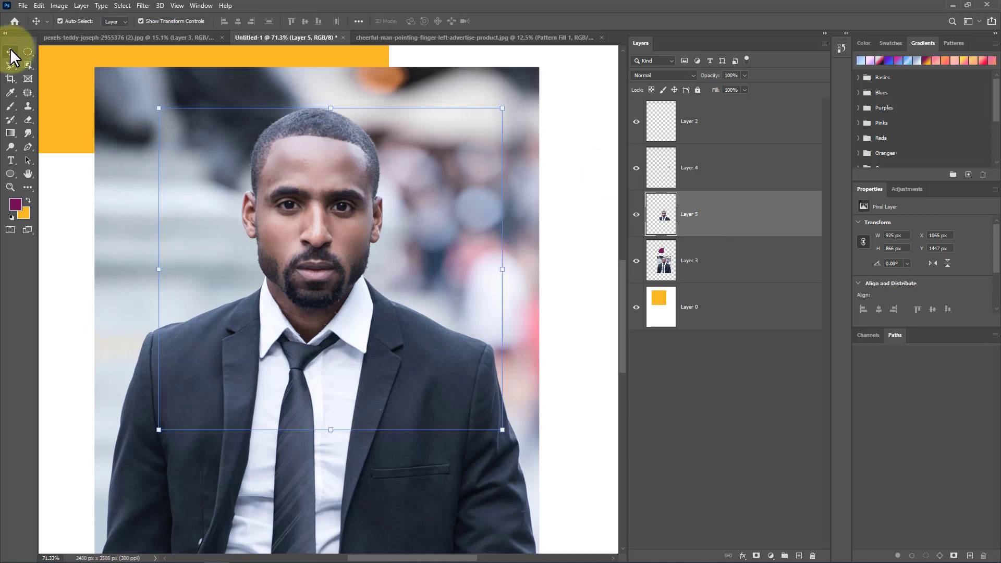
{"action": "left_click_drag", "start_coordinate": [342, 238], "coordinate": [528, 240]}
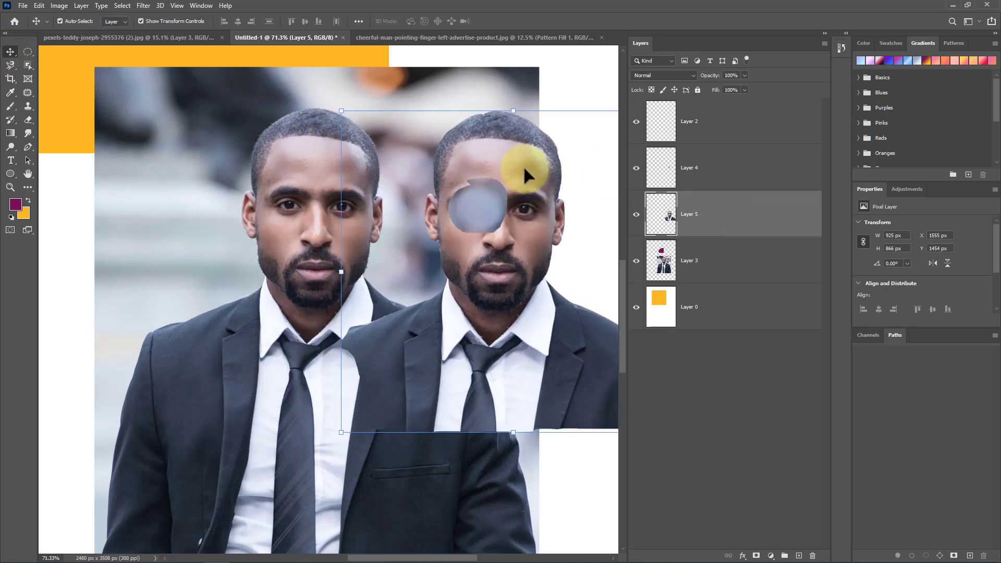
Step: Delete the empty Layer 4 and Layer 2 and nudge the copied figure slightly up and left
{"action": "left_click", "coordinate": [719, 173]}
{"action": "key", "text": "Delete"}
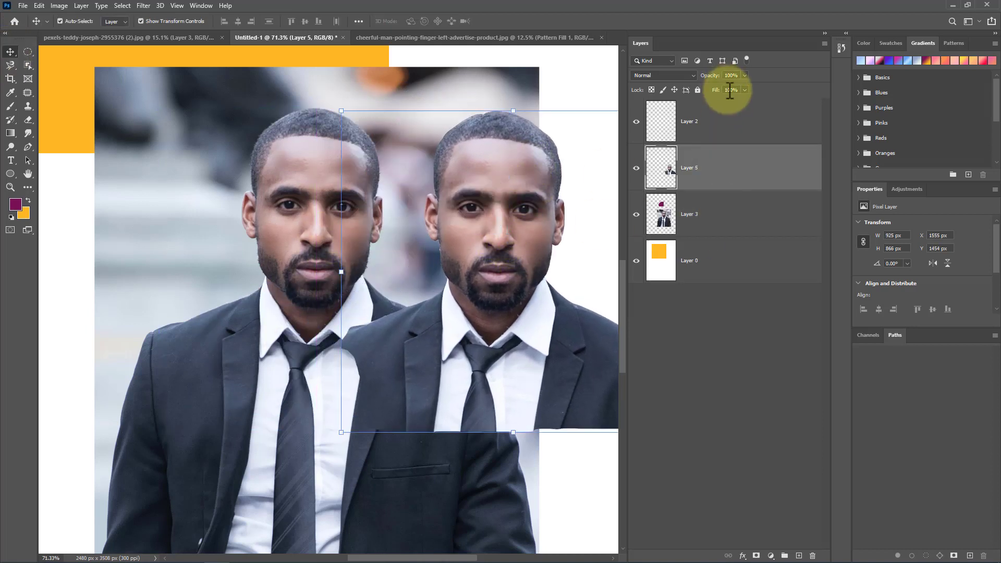
{"action": "left_click", "coordinate": [720, 137]}
{"action": "key", "text": "Delete"}
{"action": "left_click_drag", "start_coordinate": [514, 205], "coordinate": [492, 179]}
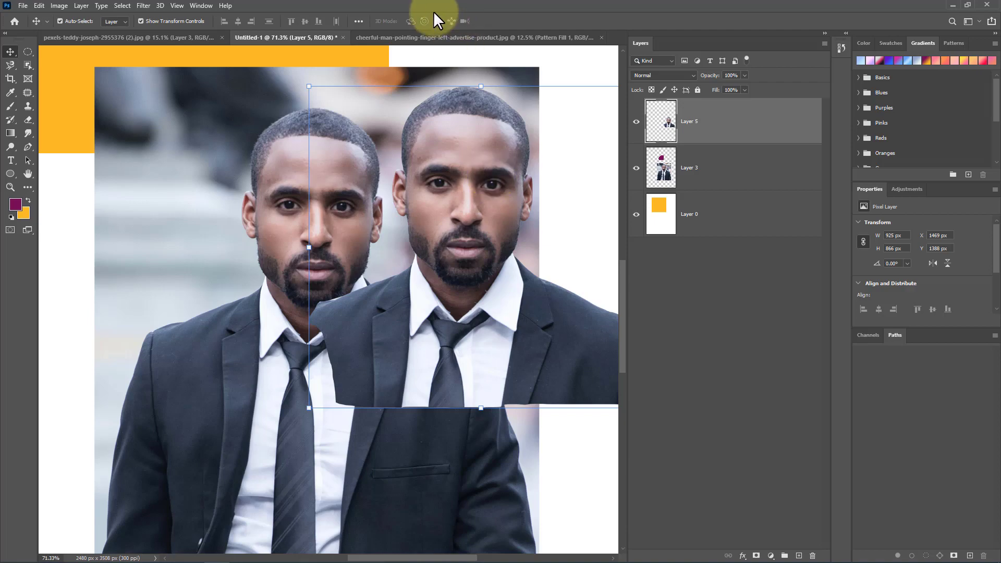
Step: Open the businessman-engineer hardhat photo from the recent files on the Home screen
{"action": "left_click", "coordinate": [395, 39]}
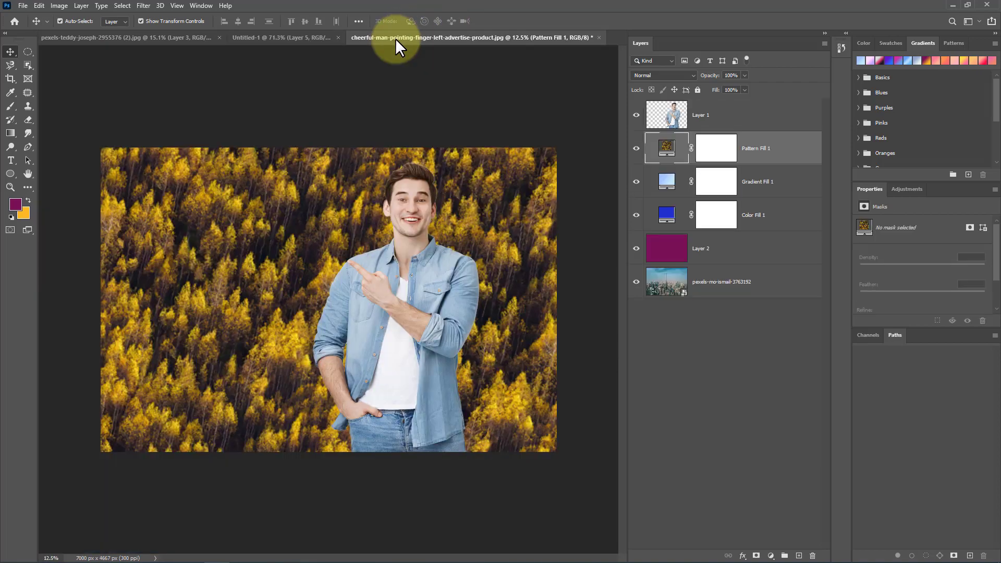
{"action": "left_click", "coordinate": [12, 21]}
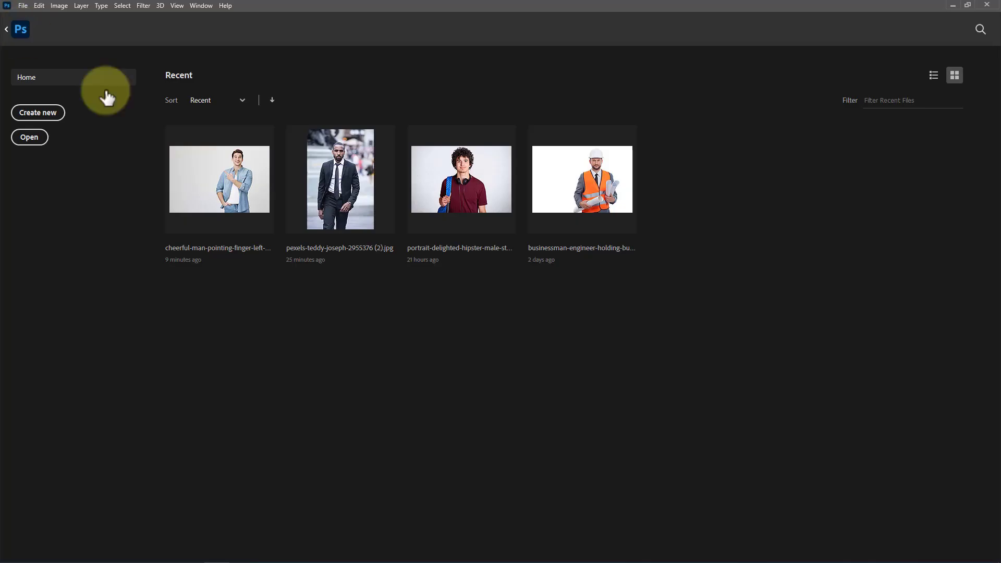
{"action": "left_click", "coordinate": [577, 200]}
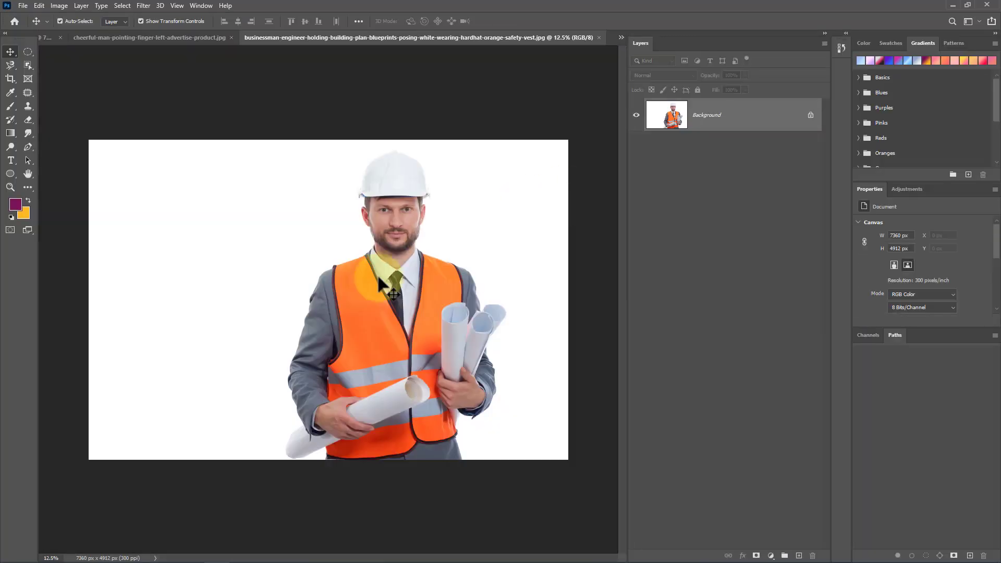
{"action": "scroll", "coordinate": [325, 331], "scroll_direction": "up", "scroll_amount": 2}
{"action": "scroll", "coordinate": [325, 330], "scroll_direction": "up", "scroll_amount": 3}
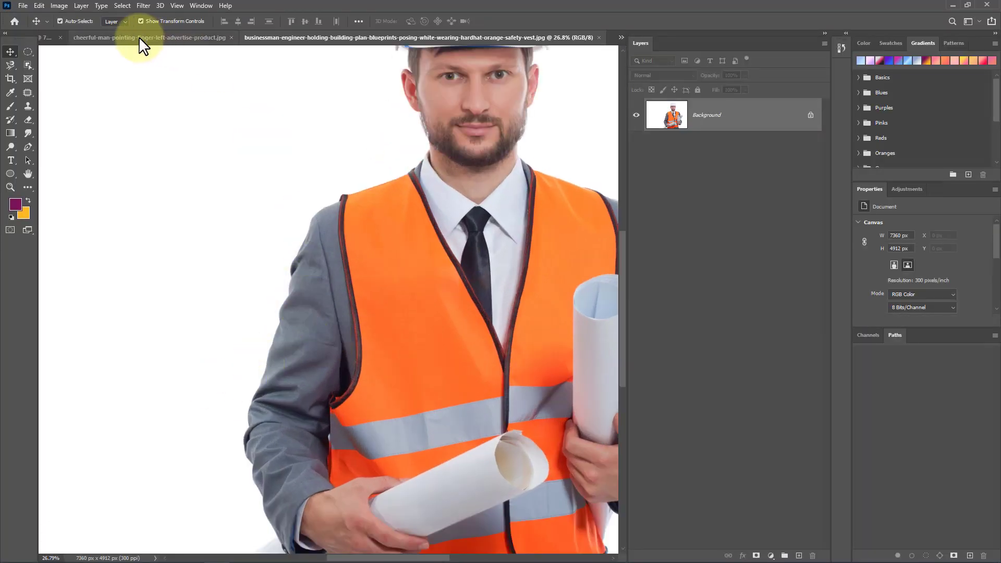
{"action": "left_click", "coordinate": [82, 7]}
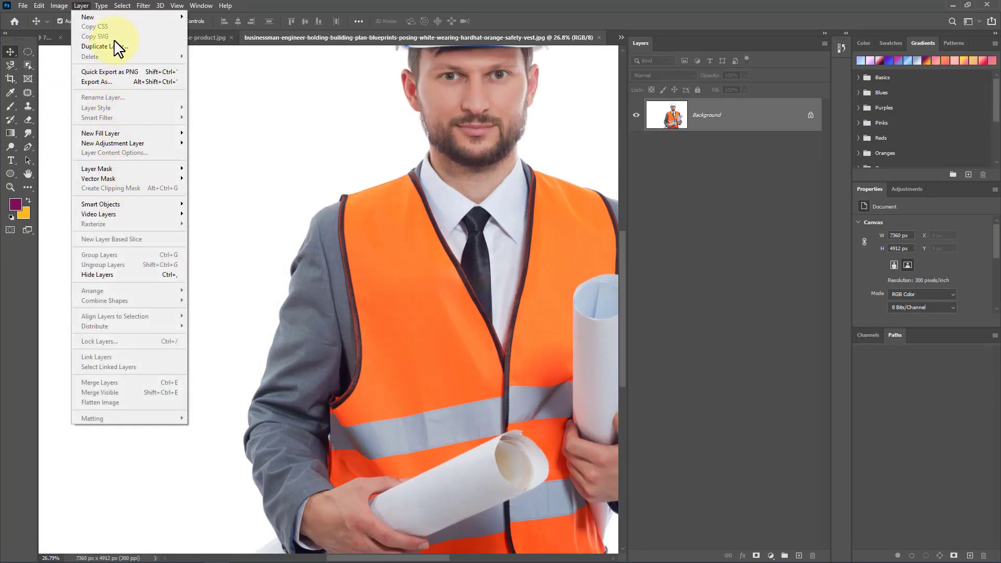
{"action": "mouse_move", "coordinate": [122, 6]}
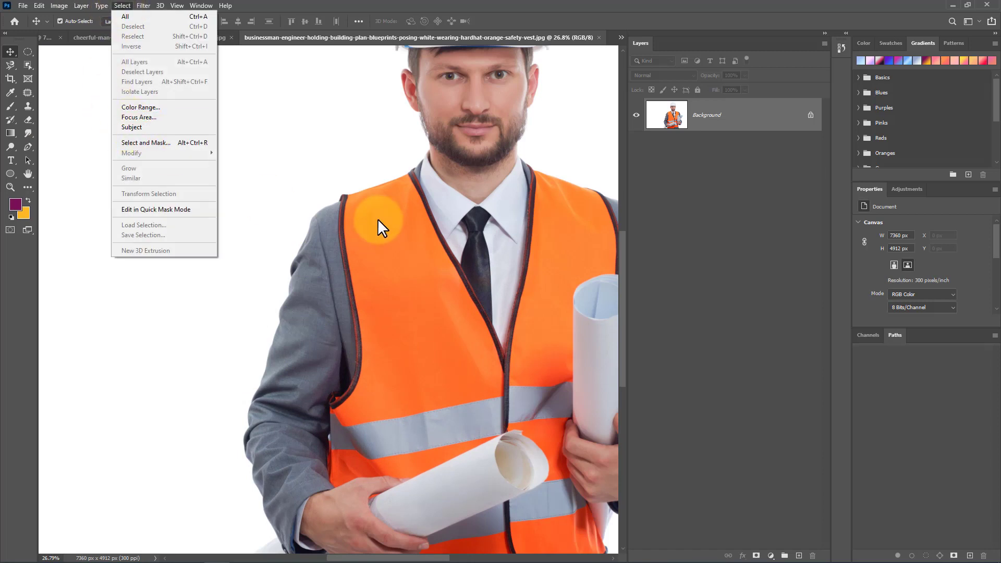
{"action": "left_click", "coordinate": [302, 188]}
{"action": "scroll", "coordinate": [259, 243], "scroll_direction": "down", "scroll_amount": 2}
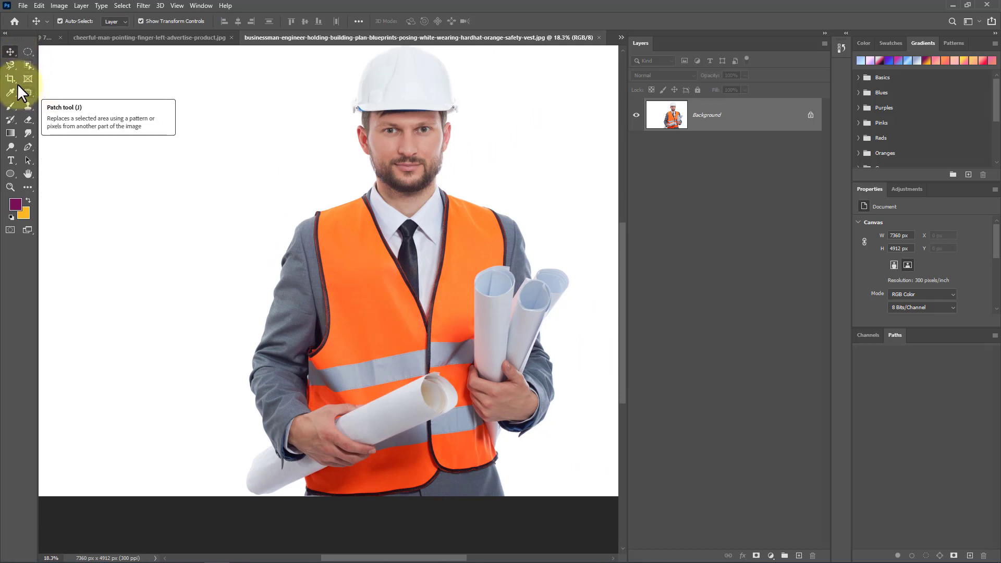
Step: Switch to the Object Selection Tool
{"action": "left_click", "coordinate": [24, 61]}
{"action": "right_click", "coordinate": [24, 61]}
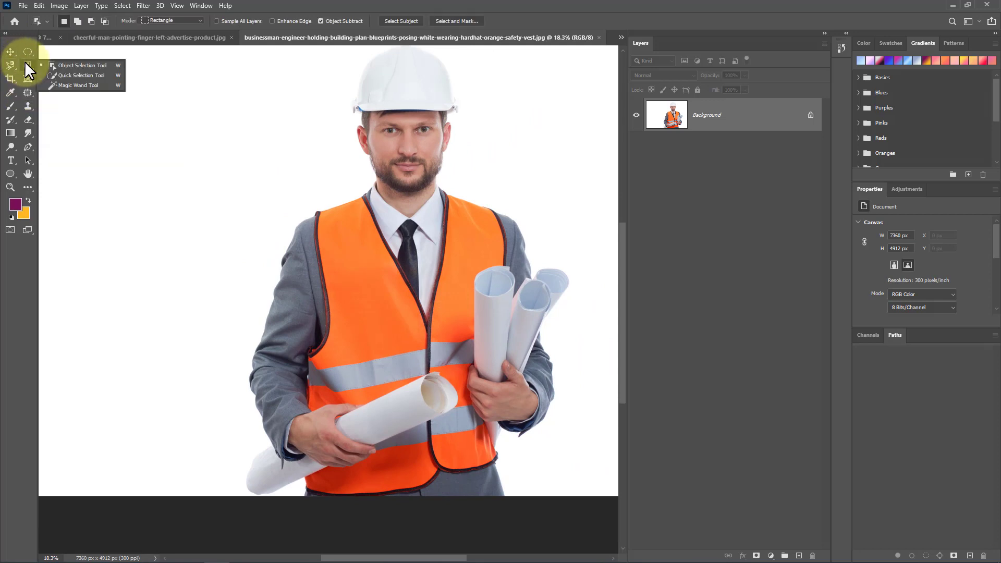
{"action": "left_click", "coordinate": [83, 66]}
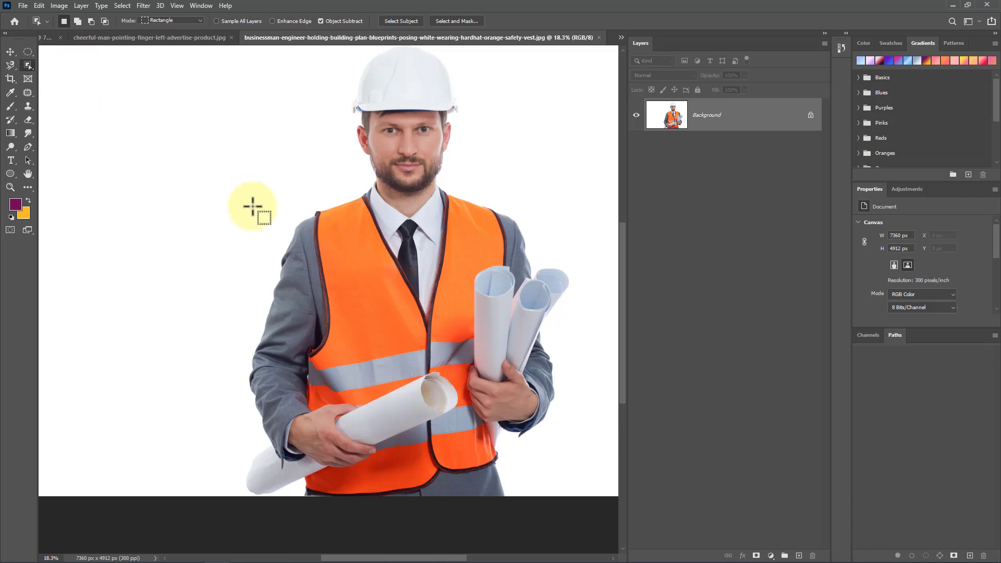
Step: Open the pexels 716276 photo of a speaker in a gallery from the Downloads folder
{"action": "left_click", "coordinate": [23, 6]}
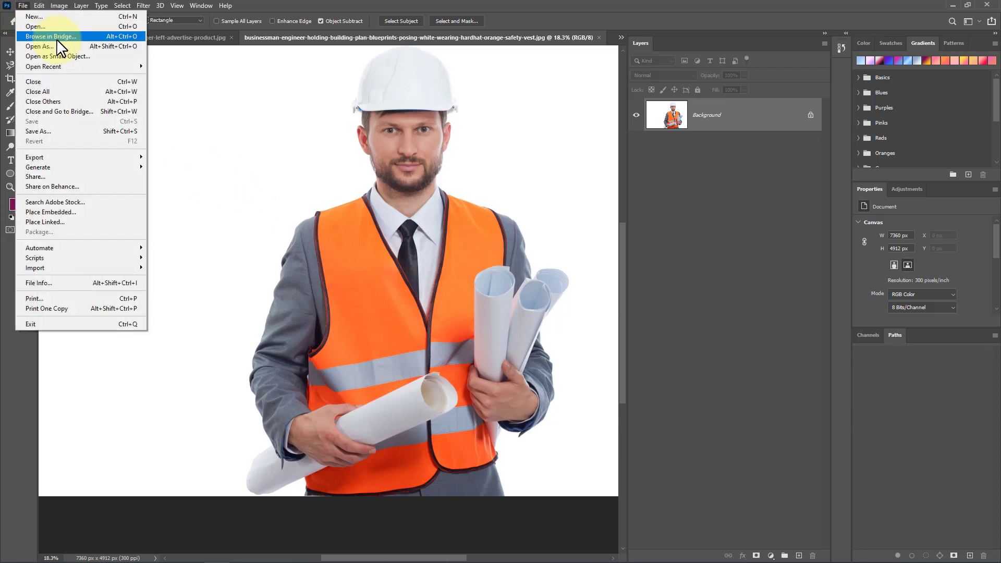
{"action": "left_click", "coordinate": [58, 23]}
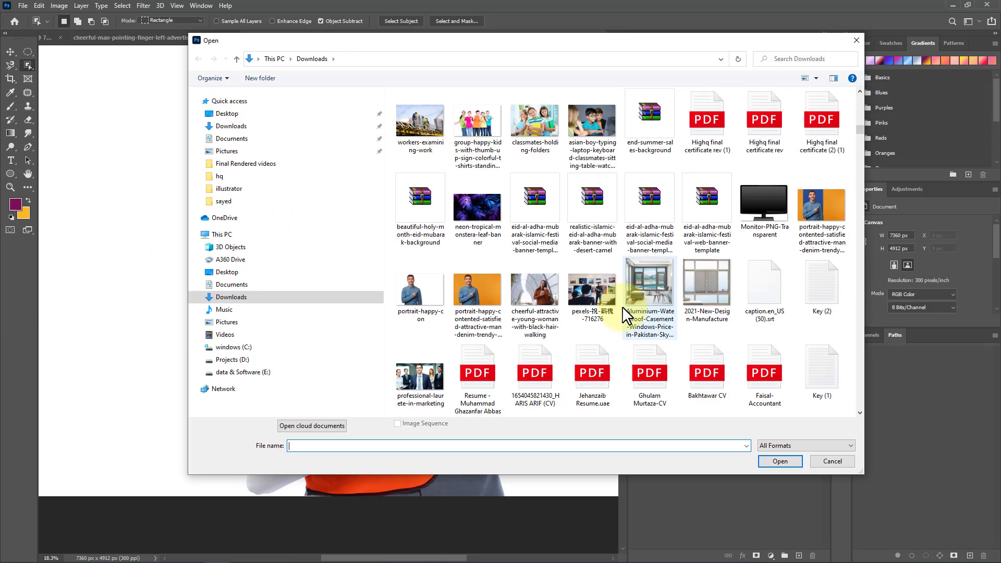
{"action": "double_click", "coordinate": [592, 290]}
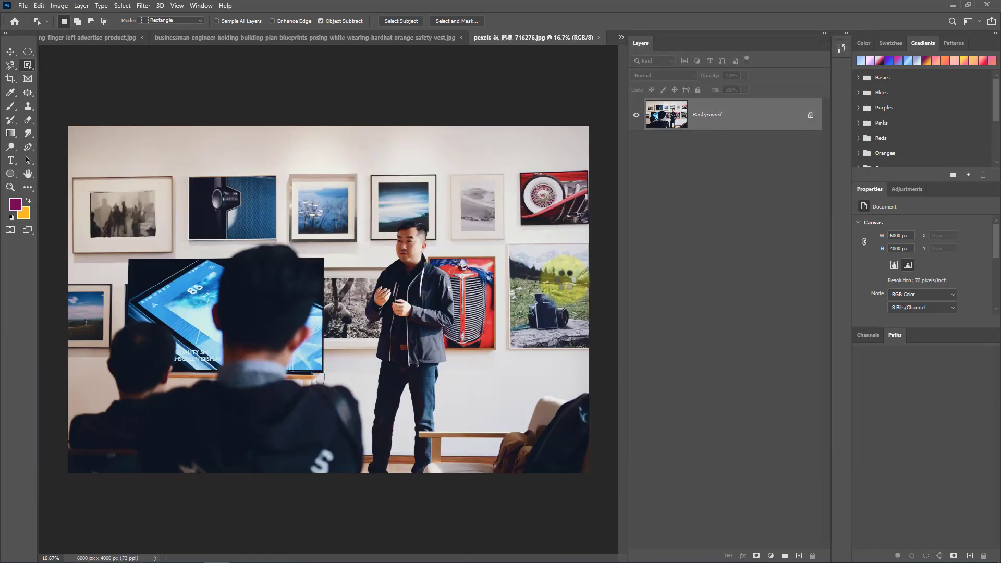
Step: Zoom in and draw an Object Selection rectangle around the blue framed picture on the wall
{"action": "scroll", "coordinate": [182, 219], "scroll_direction": "up", "scroll_amount": 2}
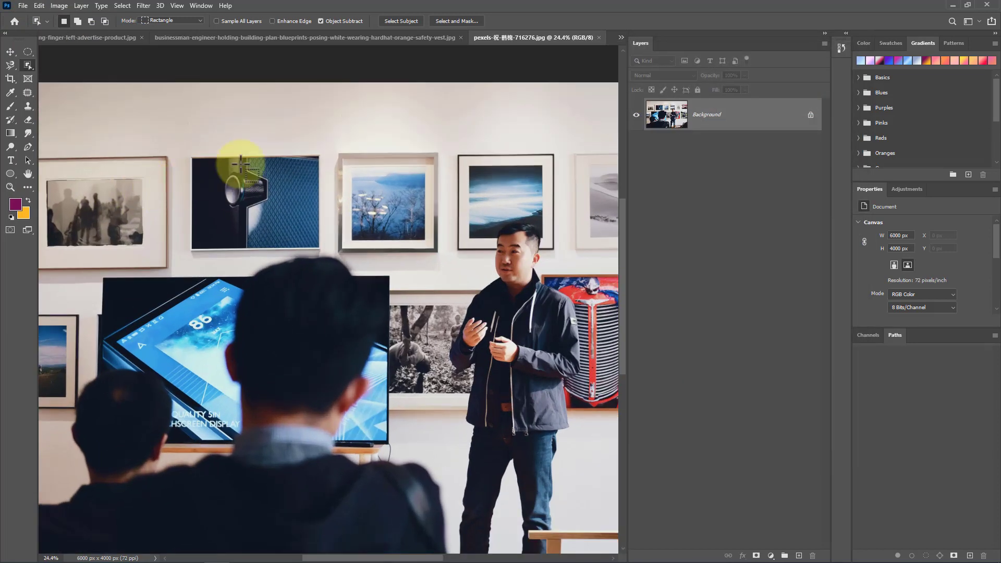
{"action": "scroll", "coordinate": [236, 183], "scroll_direction": "up", "scroll_amount": 3}
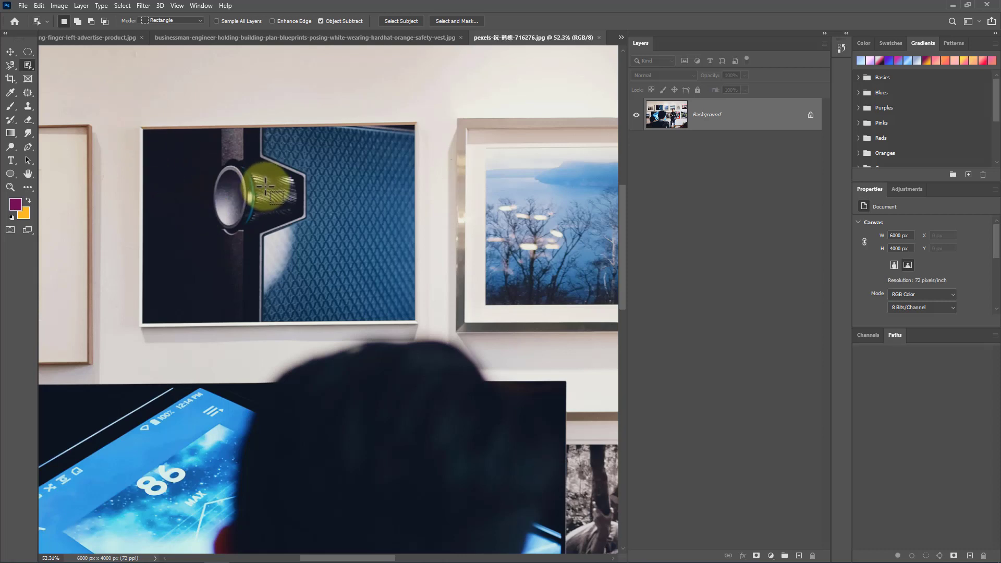
{"action": "right_click", "coordinate": [28, 63]}
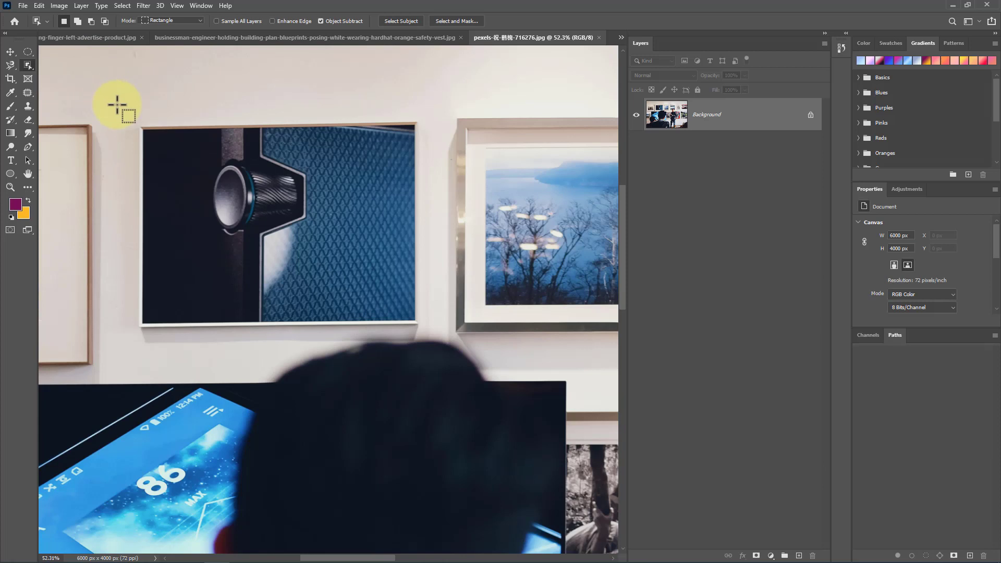
{"action": "left_click_drag", "start_coordinate": [116, 104], "coordinate": [427, 329]}
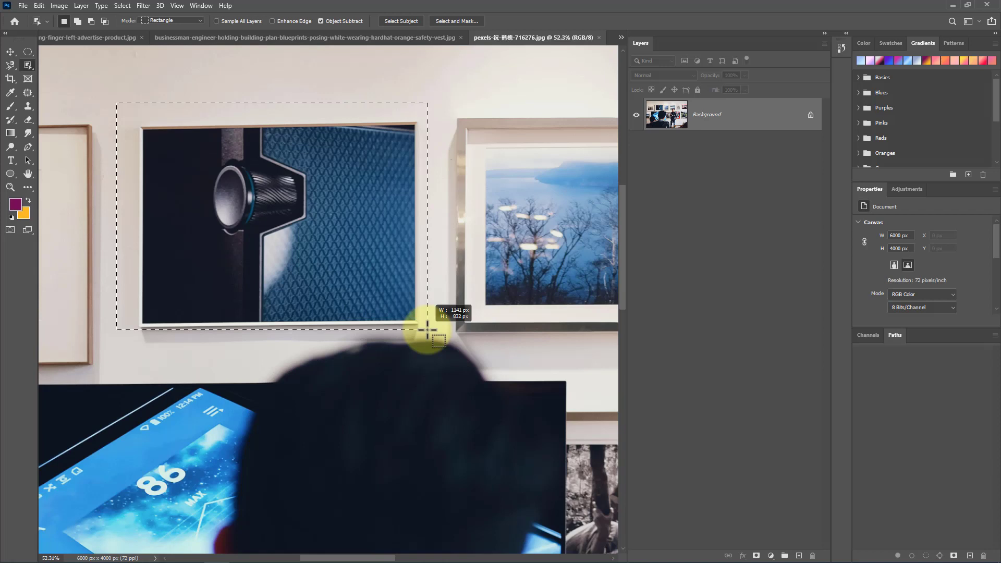
{"action": "left_click_drag", "start_coordinate": [427, 328], "coordinate": [426, 329]}
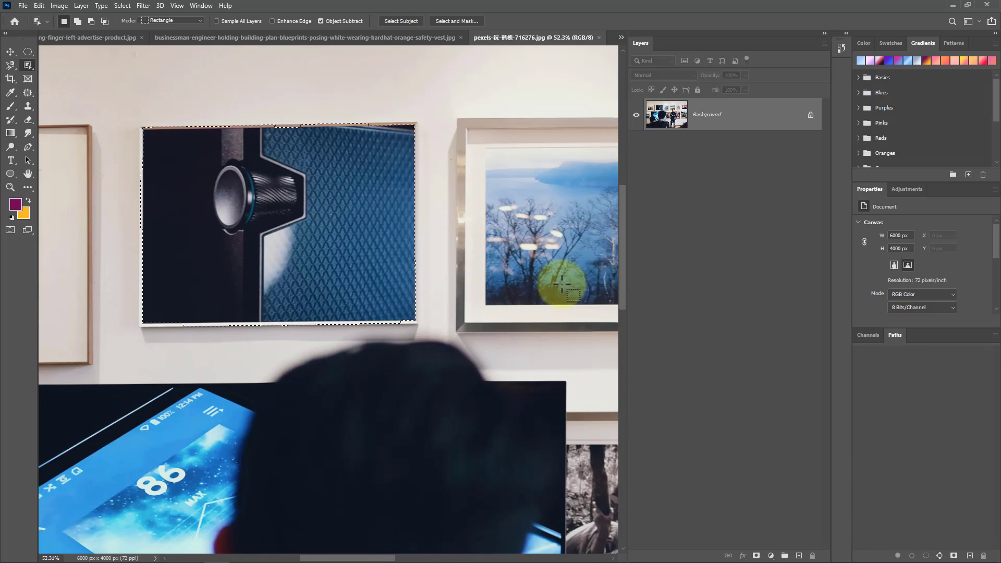
Step: Deselect the framed picture and fit the whole image on screen
{"action": "left_click", "coordinate": [322, 235]}
{"action": "key", "text": "ctrl+0"}
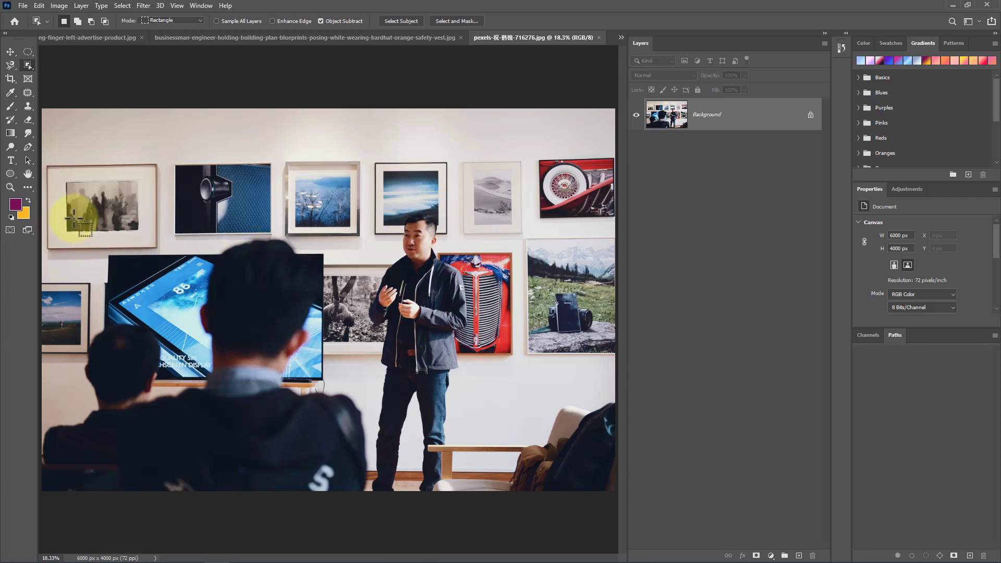
Step: Select the grey desert framed picture on the gallery wall with an Object Selection rectangle
{"action": "scroll", "coordinate": [521, 183], "scroll_direction": "up", "scroll_amount": 5}
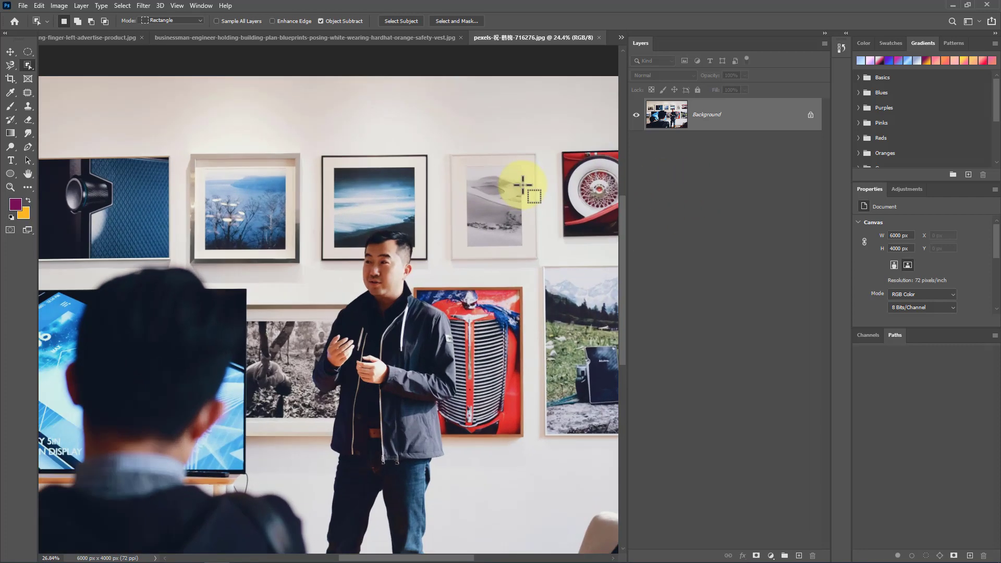
{"action": "scroll", "coordinate": [524, 186], "scroll_direction": "up", "scroll_amount": 3}
{"action": "left_click_drag", "start_coordinate": [311, 82], "coordinate": [567, 397]}
Step: Select the menu icon on the tablet display with an Object Selection rectangle drawn around it
{"action": "scroll", "coordinate": [503, 258], "scroll_direction": "down", "scroll_amount": 2}
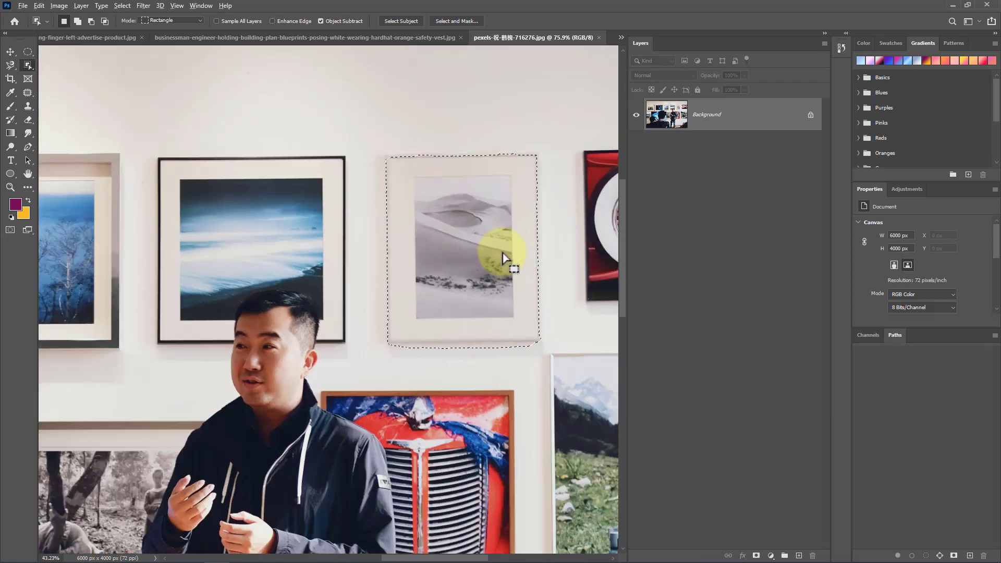
{"action": "scroll", "coordinate": [504, 258], "scroll_direction": "down", "scroll_amount": 2}
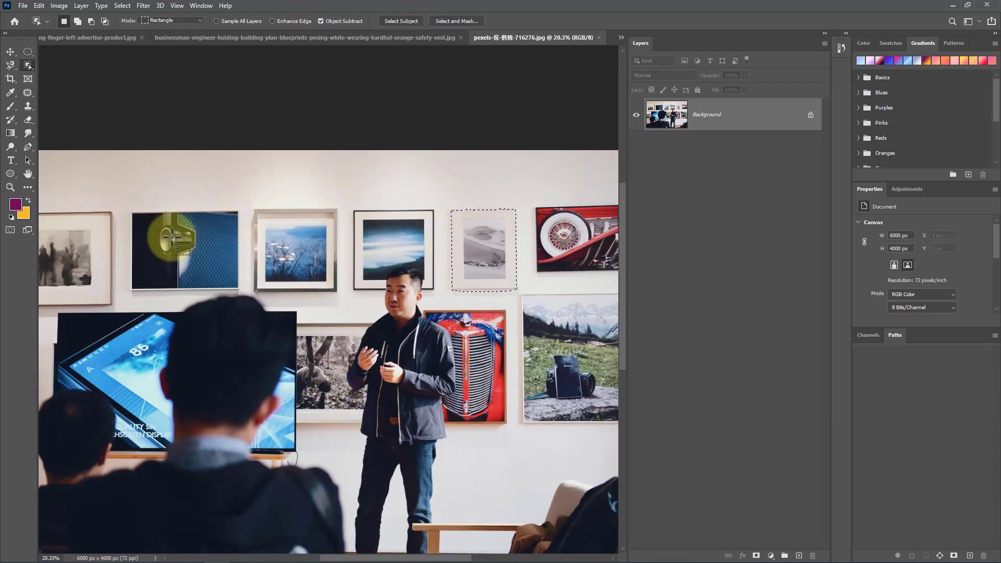
{"action": "scroll", "coordinate": [197, 286], "scroll_direction": "down", "scroll_amount": 2}
{"action": "scroll", "coordinate": [156, 291], "scroll_direction": "up", "scroll_amount": 2}
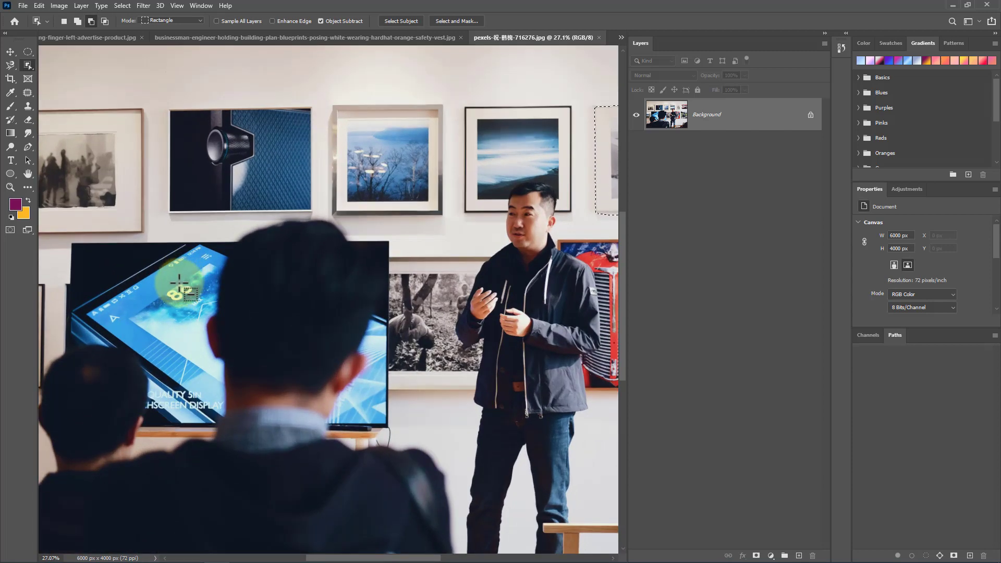
{"action": "scroll", "coordinate": [178, 284], "scroll_direction": "up", "scroll_amount": 5}
{"action": "scroll", "coordinate": [363, 67], "scroll_direction": "up", "scroll_amount": 1}
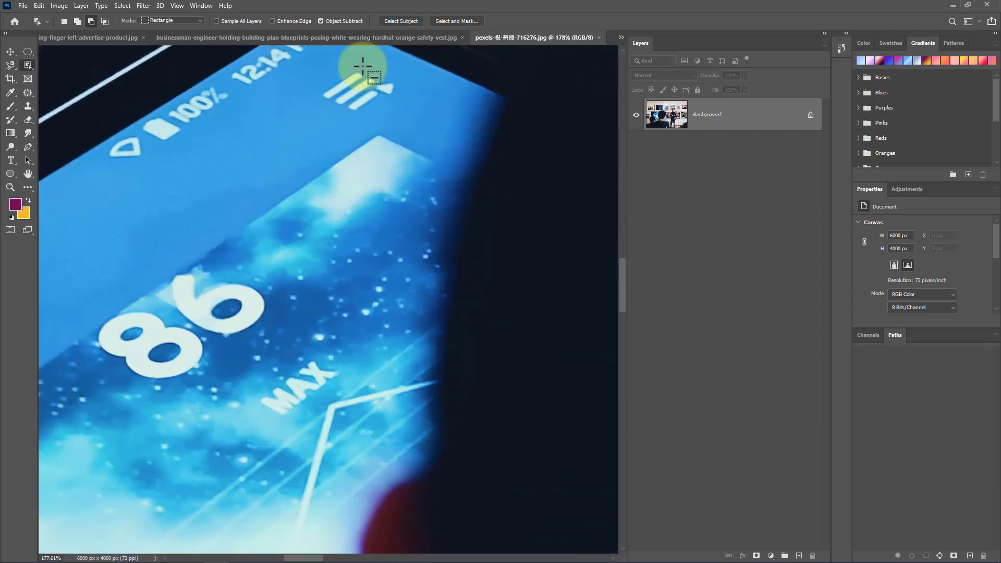
{"action": "scroll", "coordinate": [363, 66], "scroll_direction": "up", "scroll_amount": 2}
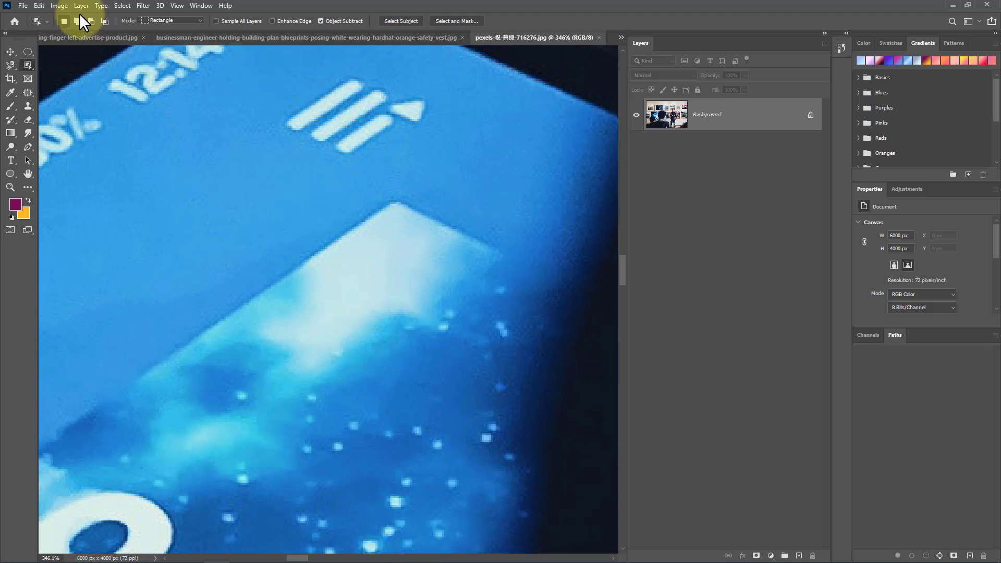
{"action": "left_click_drag", "start_coordinate": [261, 58], "coordinate": [442, 169]}
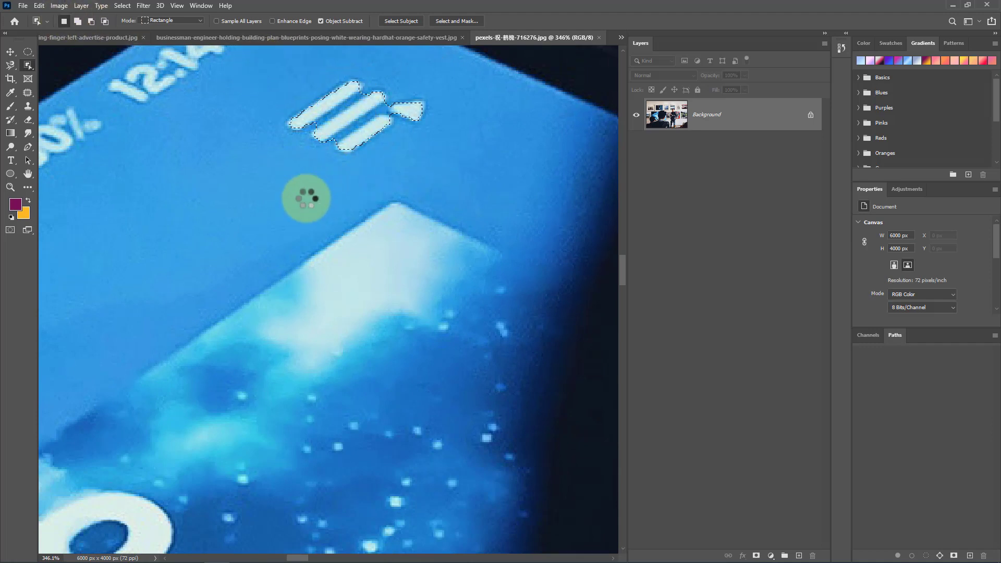
Step: Try to select the small triangle icon on the display with an Object Selection rectangle, then dismiss the message
{"action": "scroll", "coordinate": [438, 229], "scroll_direction": "down", "scroll_amount": 3}
{"action": "scroll", "coordinate": [151, 216], "scroll_direction": "up", "scroll_amount": 2}
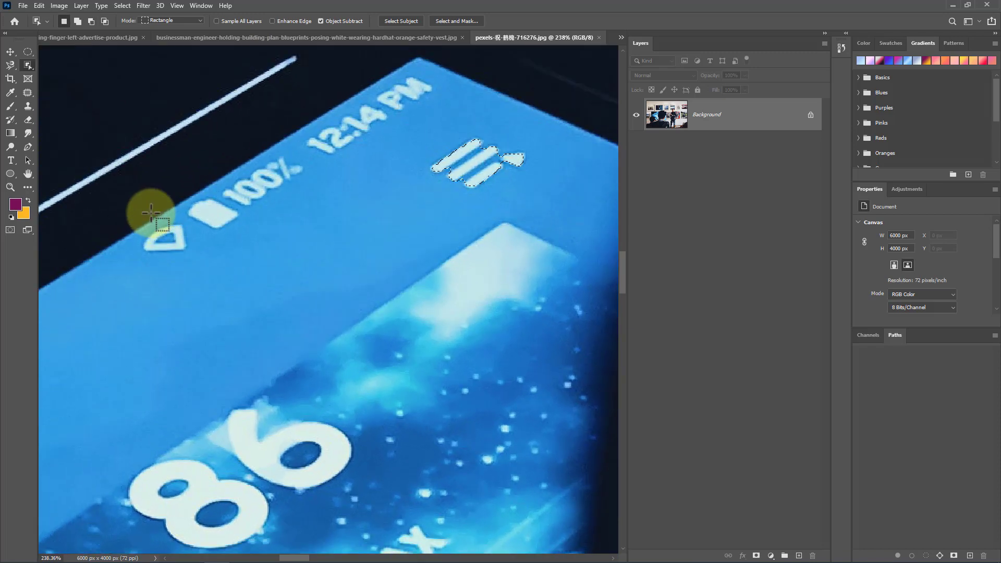
{"action": "scroll", "coordinate": [150, 213], "scroll_direction": "up", "scroll_amount": 2}
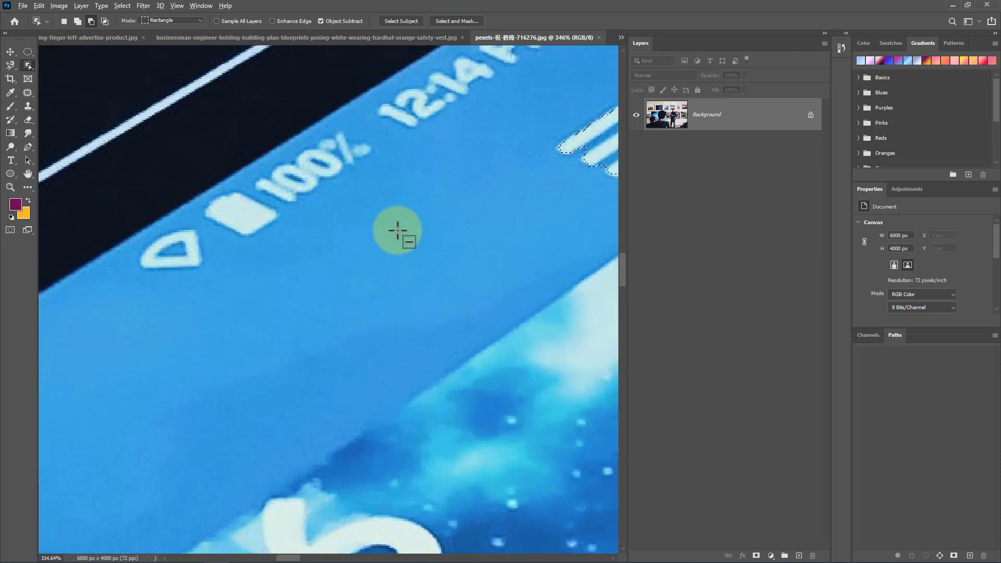
{"action": "scroll", "coordinate": [397, 231], "scroll_direction": "down", "scroll_amount": 5}
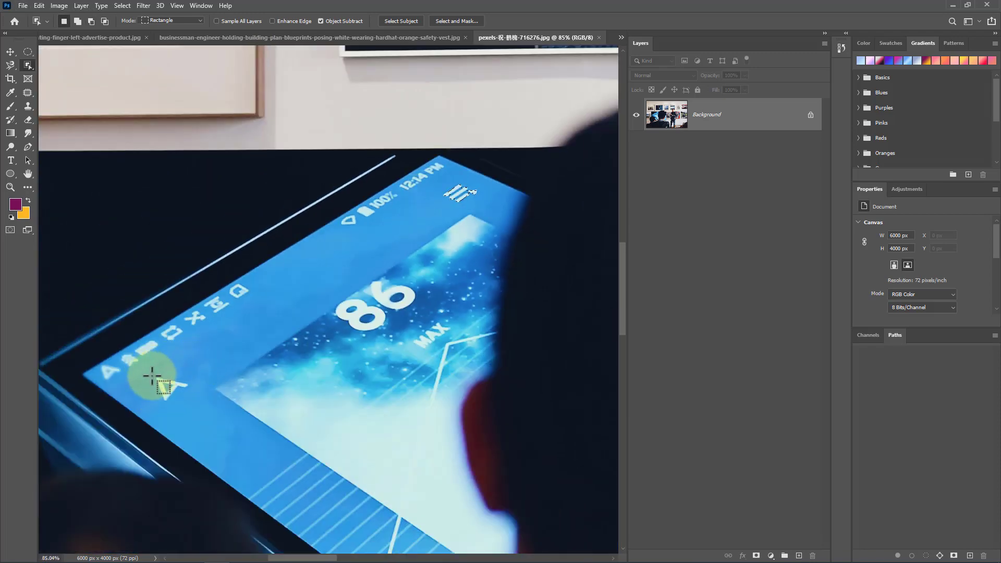
{"action": "left_click_drag", "start_coordinate": [149, 370], "coordinate": [188, 406]}
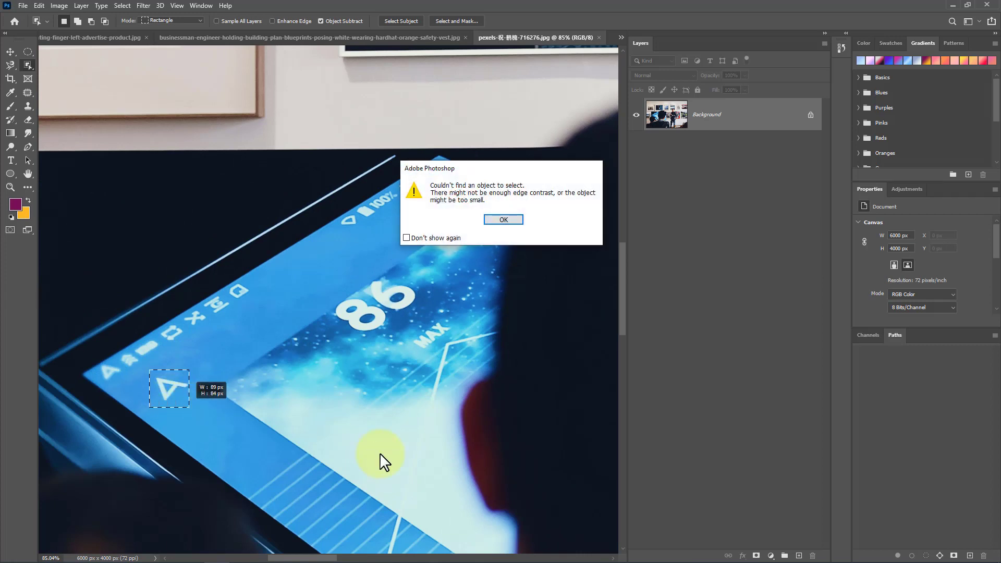
{"action": "left_click", "coordinate": [518, 224]}
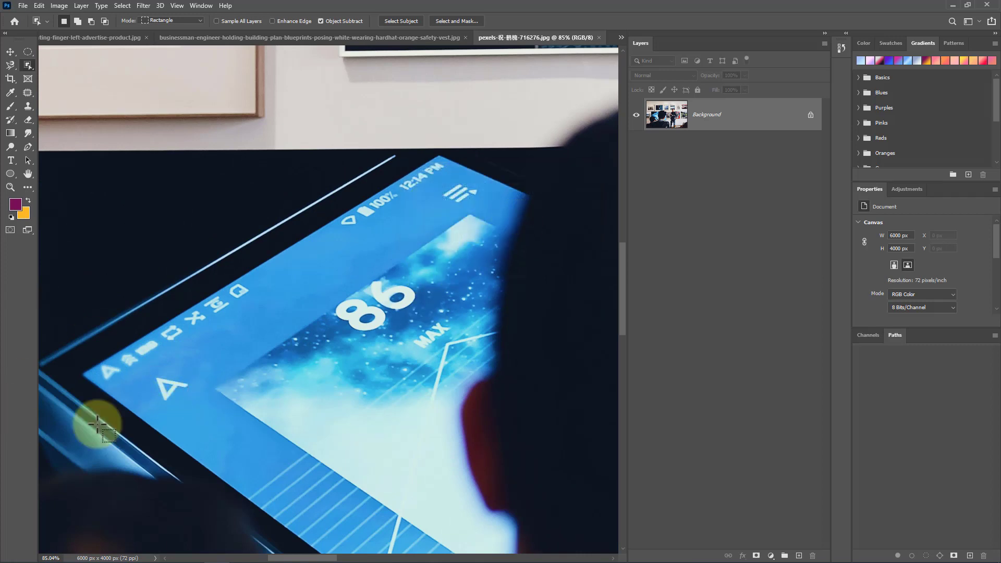
Step: Switch to the Quick Selection Tool and paint a selection up across the speaker in the gallery photo
{"action": "scroll", "coordinate": [324, 347], "scroll_direction": "down", "scroll_amount": 10}
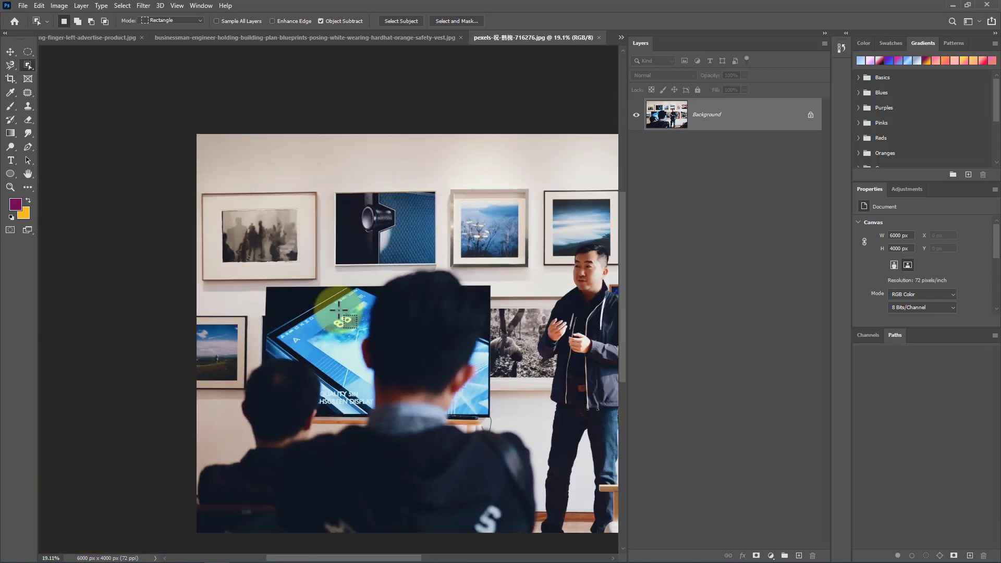
{"action": "scroll", "coordinate": [395, 302], "scroll_direction": "up", "scroll_amount": 5}
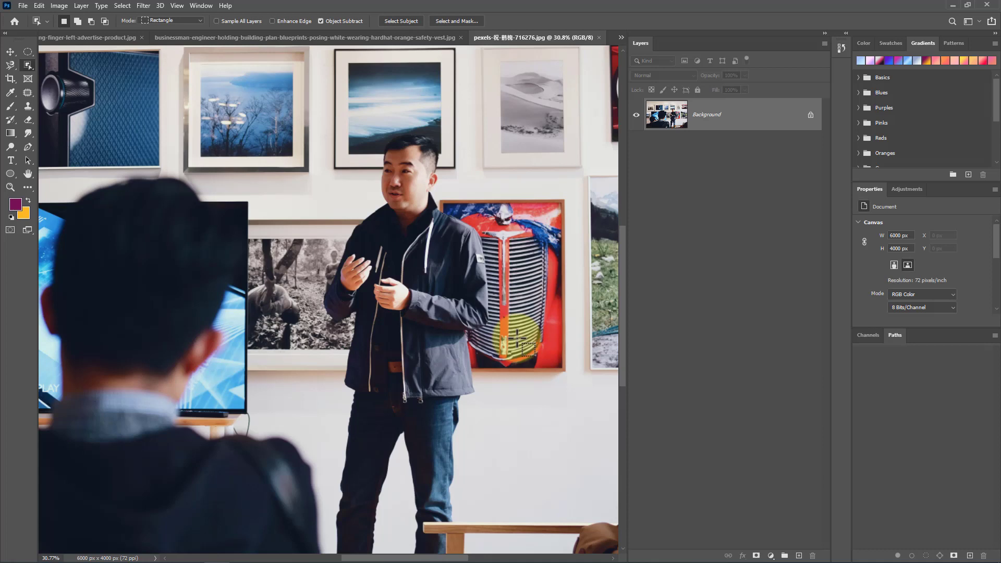
{"action": "right_click", "coordinate": [30, 64]}
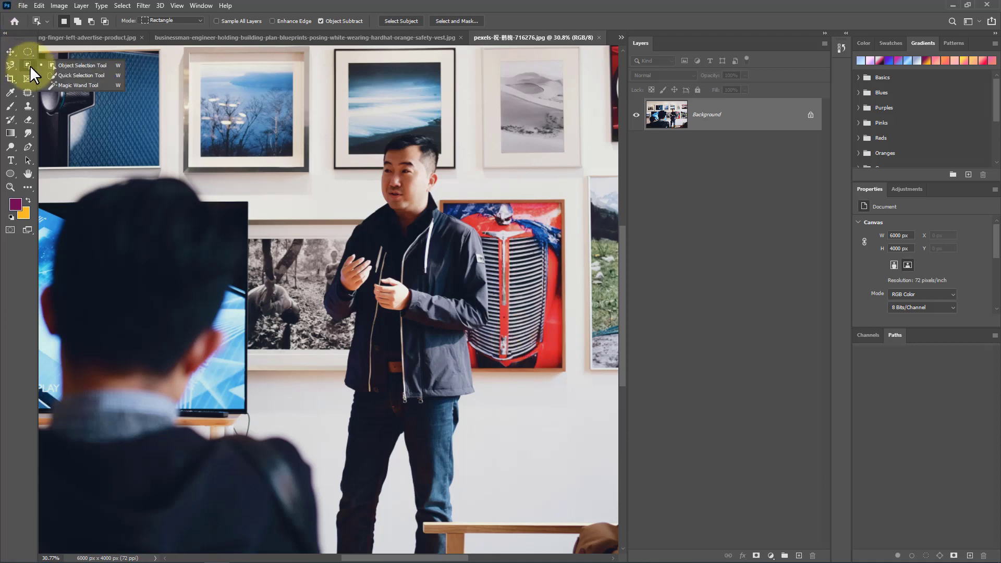
{"action": "left_click", "coordinate": [64, 76]}
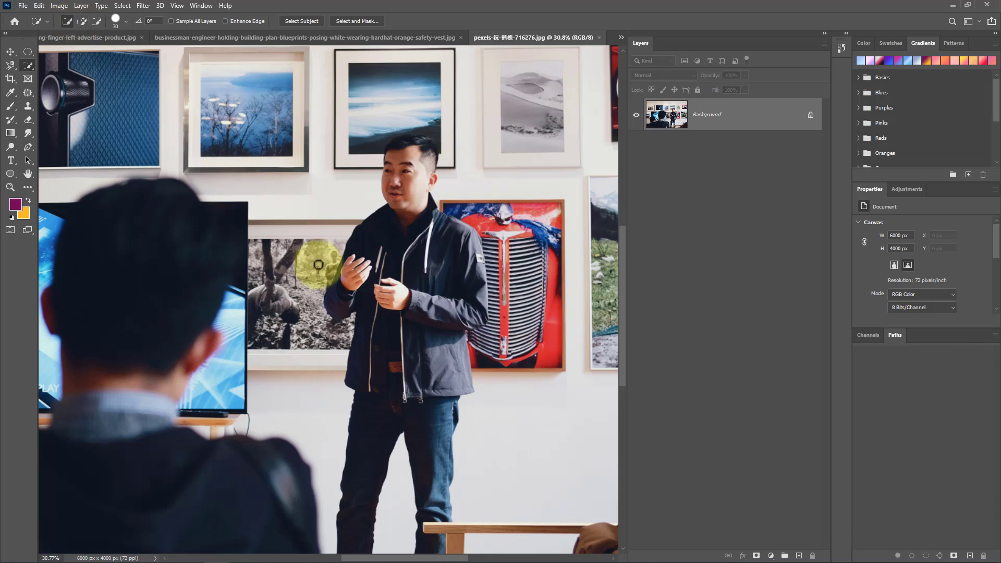
{"action": "mouse_move", "coordinate": [343, 297]}
{"action": "left_mouse_down"}
{"action": "mouse_move", "coordinate": [398, 206]}
{"action": "mouse_move", "coordinate": [409, 152]}
{"action": "left_mouse_up"}
Step: Switch to the hardhat engineer photo and paint a Quick Selection over his vest and body
{"action": "left_click", "coordinate": [374, 39]}
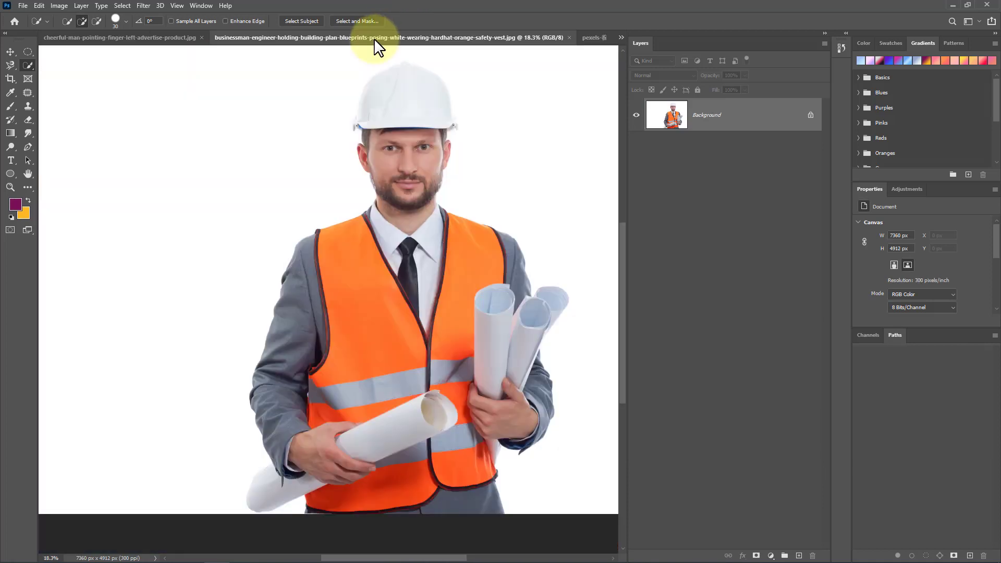
{"action": "left_click_drag", "start_coordinate": [395, 311], "coordinate": [395, 312]}
{"action": "mouse_move", "coordinate": [296, 469]}
{"action": "left_mouse_down"}
{"action": "mouse_move", "coordinate": [324, 510]}
{"action": "mouse_move", "coordinate": [314, 460]}
{"action": "mouse_move", "coordinate": [291, 423]}
{"action": "mouse_move", "coordinate": [293, 384]}
{"action": "mouse_move", "coordinate": [358, 263]}
{"action": "left_mouse_up"}
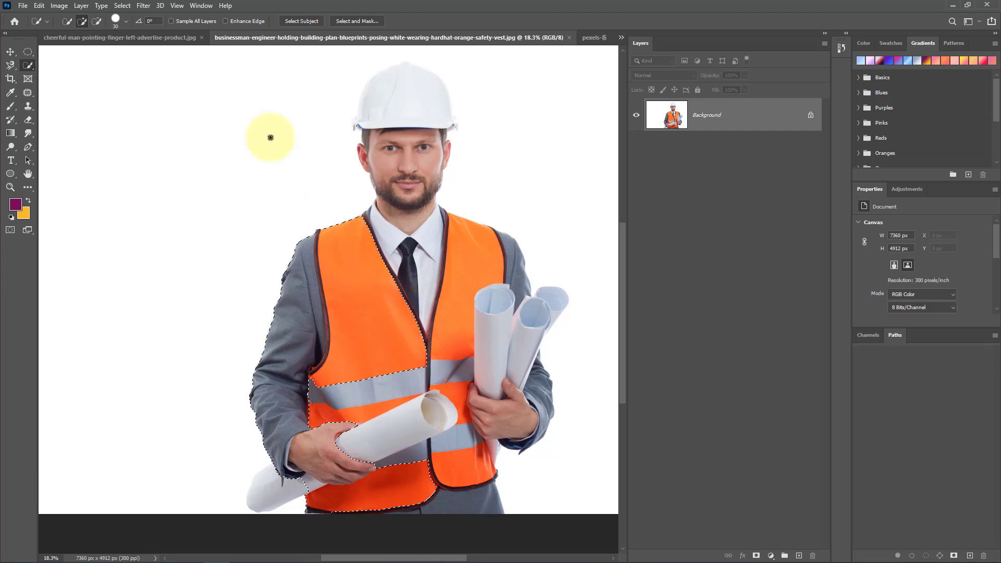
Step: Set the brush size to 79 px and extend the Quick Selection to cover the whole engineer
{"action": "left_click", "coordinate": [127, 21]}
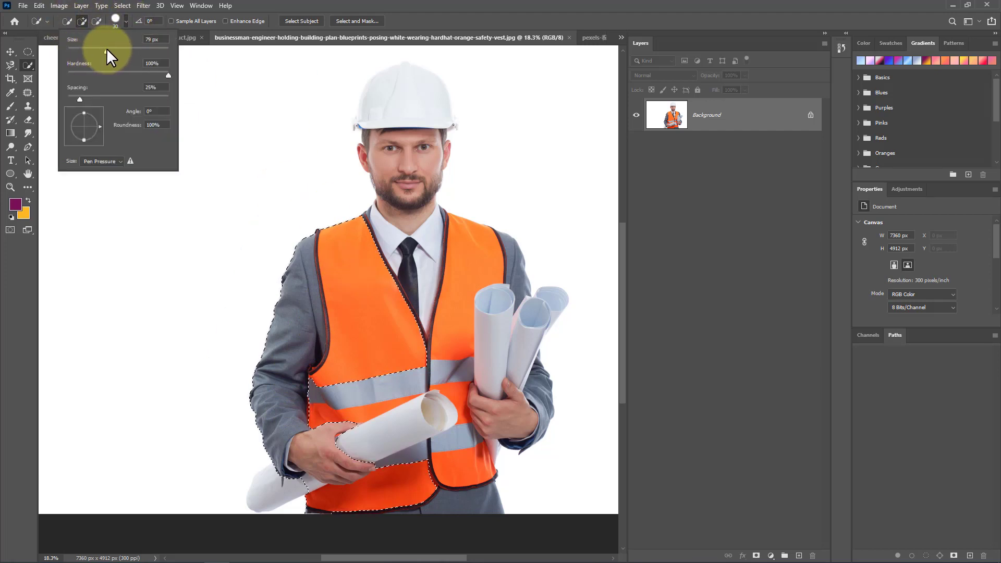
{"action": "mouse_move", "coordinate": [402, 351]}
{"action": "left_mouse_down"}
{"action": "mouse_move", "coordinate": [413, 292]}
{"action": "mouse_move", "coordinate": [387, 101]}
{"action": "mouse_move", "coordinate": [399, 92]}
{"action": "mouse_move", "coordinate": [403, 177]}
{"action": "mouse_move", "coordinate": [421, 220]}
{"action": "mouse_move", "coordinate": [511, 298]}
{"action": "mouse_move", "coordinate": [496, 387]}
{"action": "mouse_move", "coordinate": [514, 397]}
{"action": "mouse_move", "coordinate": [528, 376]}
{"action": "mouse_move", "coordinate": [532, 412]}
{"action": "left_mouse_up"}
{"action": "mouse_move", "coordinate": [442, 341]}
{"action": "left_mouse_down"}
{"action": "mouse_move", "coordinate": [436, 440]}
{"action": "mouse_move", "coordinate": [364, 333]}
{"action": "mouse_move", "coordinate": [362, 433]}
{"action": "left_mouse_up"}
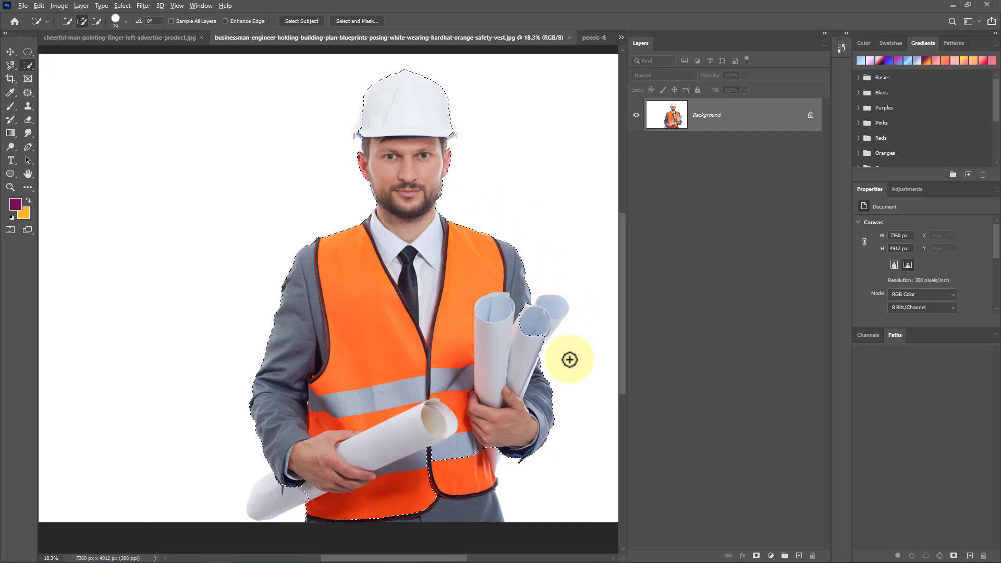
Step: Add the rolled blueprints to the selection with the Quick Selection brush in add mode
{"action": "scroll", "coordinate": [573, 360], "scroll_direction": "up", "scroll_amount": 5}
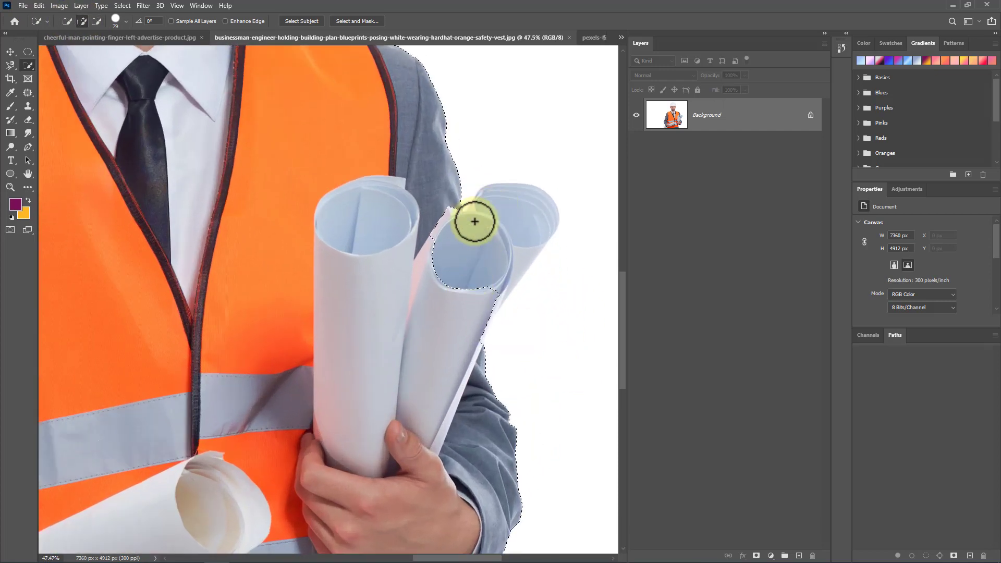
{"action": "left_click", "coordinate": [82, 21]}
{"action": "mouse_move", "coordinate": [485, 313]}
{"action": "left_mouse_down"}
{"action": "mouse_move", "coordinate": [483, 299]}
{"action": "mouse_move", "coordinate": [427, 306]}
{"action": "mouse_move", "coordinate": [475, 251]}
{"action": "left_mouse_up"}
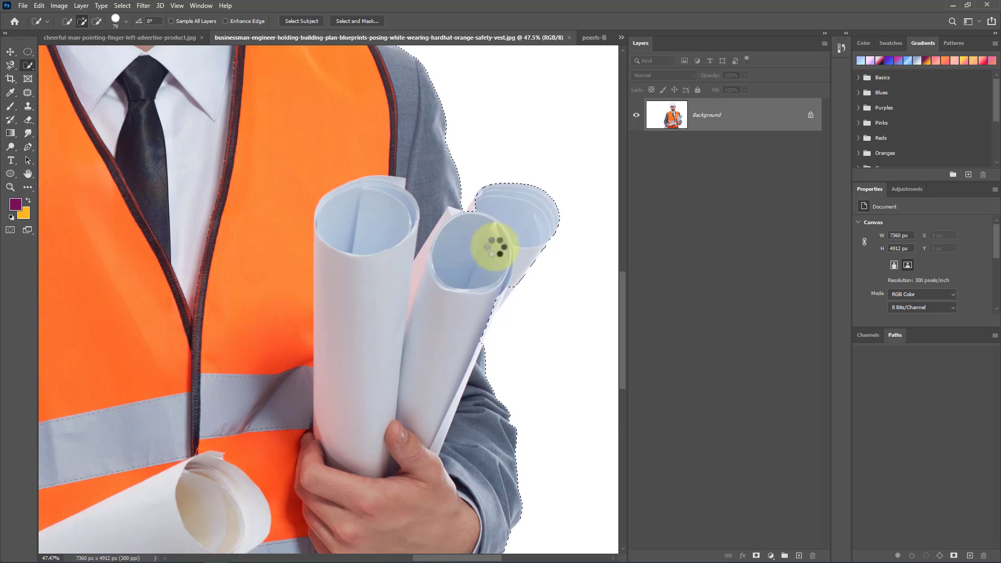
Step: Subtract the white background between the blueprint rolls from the selection
{"action": "left_click", "coordinate": [97, 21]}
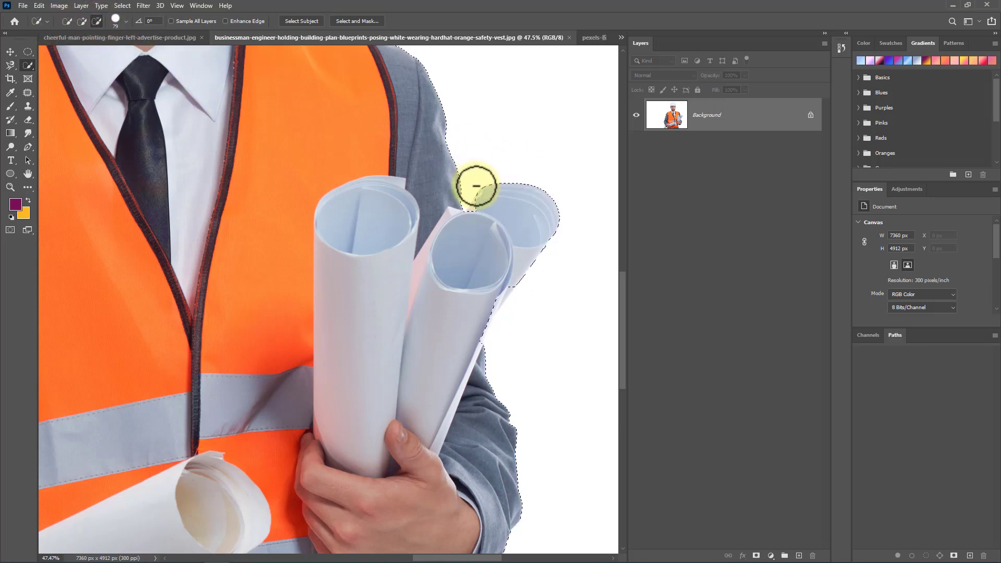
{"action": "mouse_move", "coordinate": [476, 186]}
{"action": "left_mouse_down"}
{"action": "mouse_move", "coordinate": [530, 189]}
{"action": "mouse_move", "coordinate": [555, 220]}
{"action": "mouse_move", "coordinate": [529, 256]}
{"action": "left_mouse_up"}
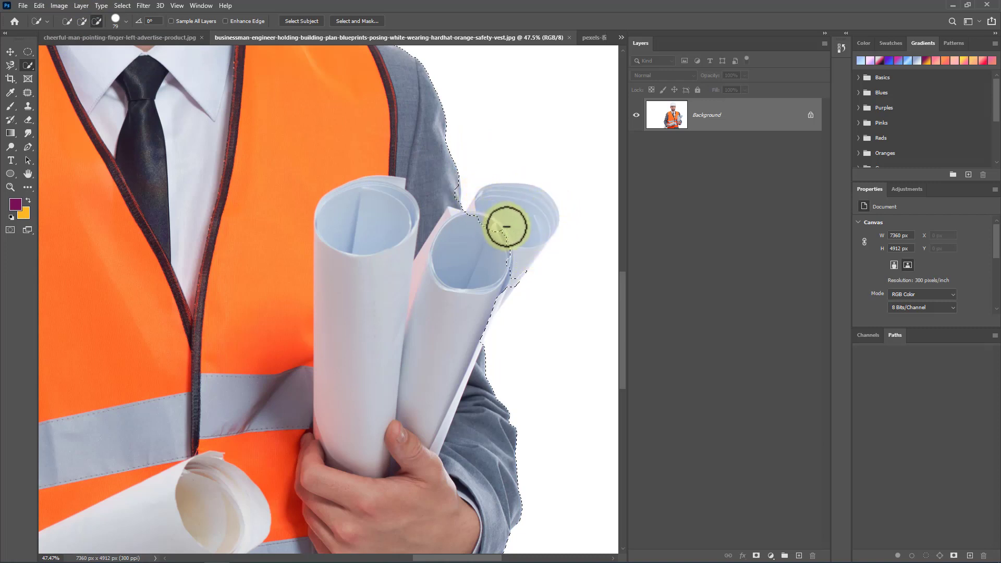
{"action": "left_click_drag", "start_coordinate": [467, 223], "coordinate": [517, 202]}
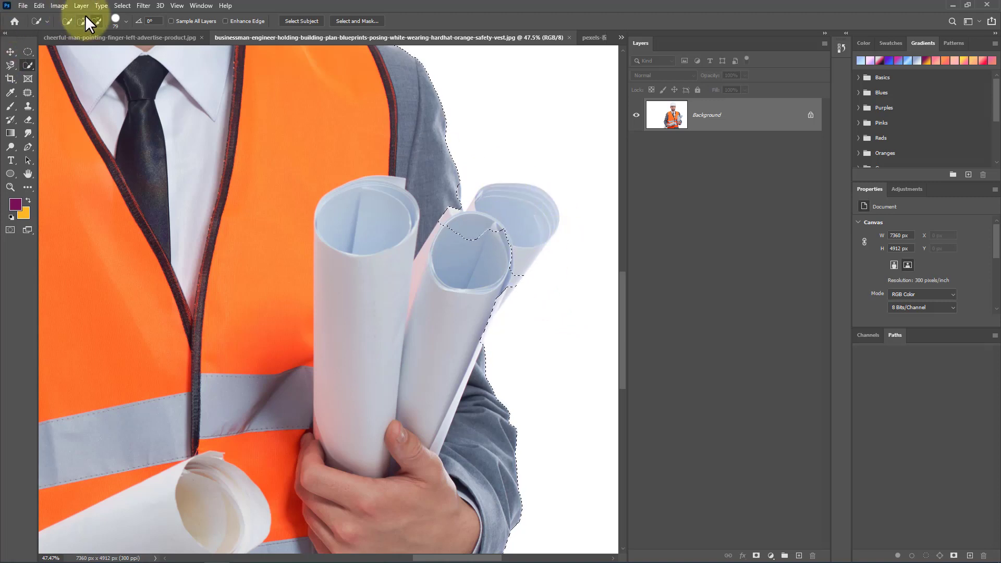
Step: Switch to the Magic Wand Tool and select the orange vest
{"action": "right_click", "coordinate": [28, 64]}
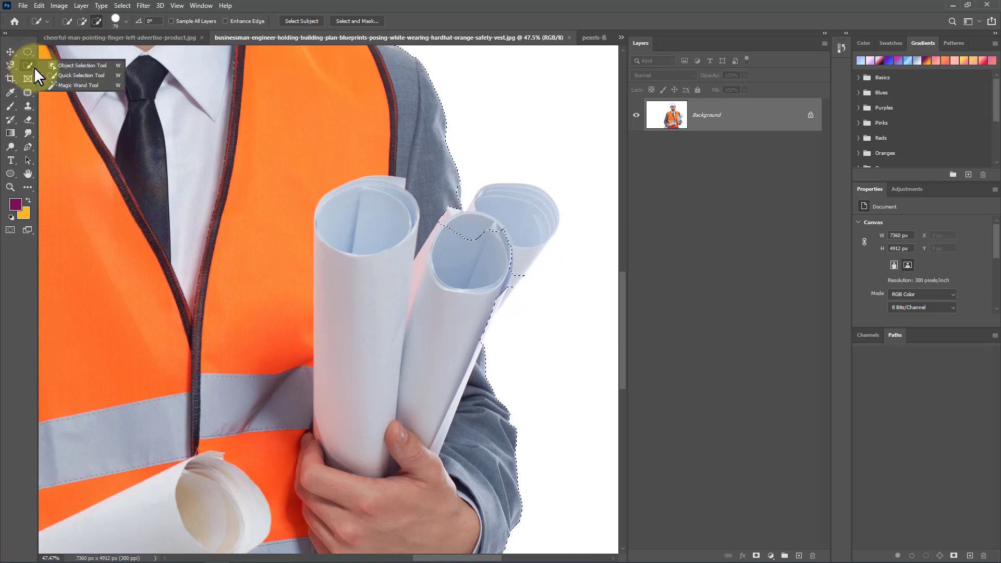
{"action": "left_click", "coordinate": [74, 85]}
{"action": "scroll", "coordinate": [269, 273], "scroll_direction": "up", "scroll_amount": 2}
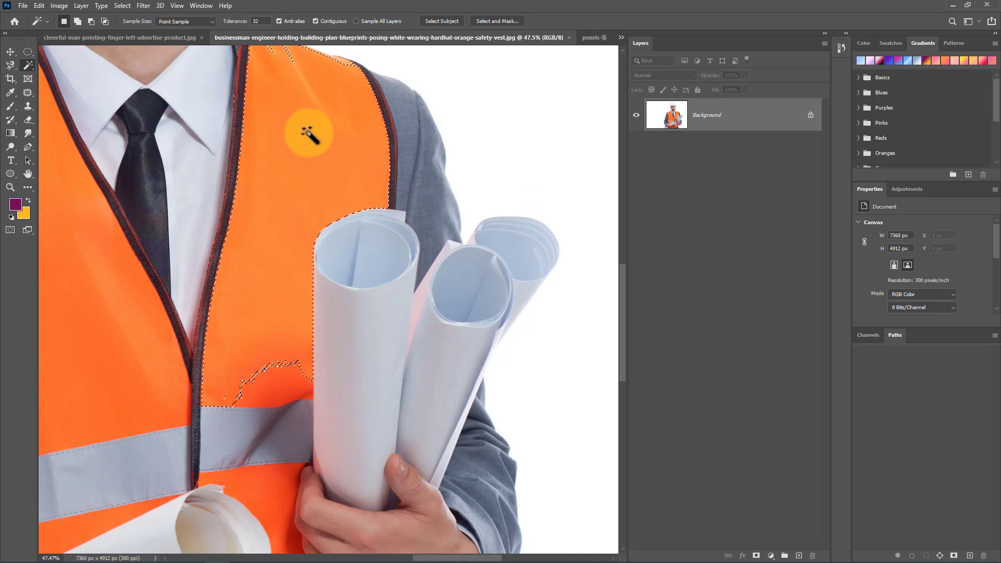
Step: Deselect everything in the engineer photo
{"action": "scroll", "coordinate": [273, 259], "scroll_direction": "up", "scroll_amount": 2}
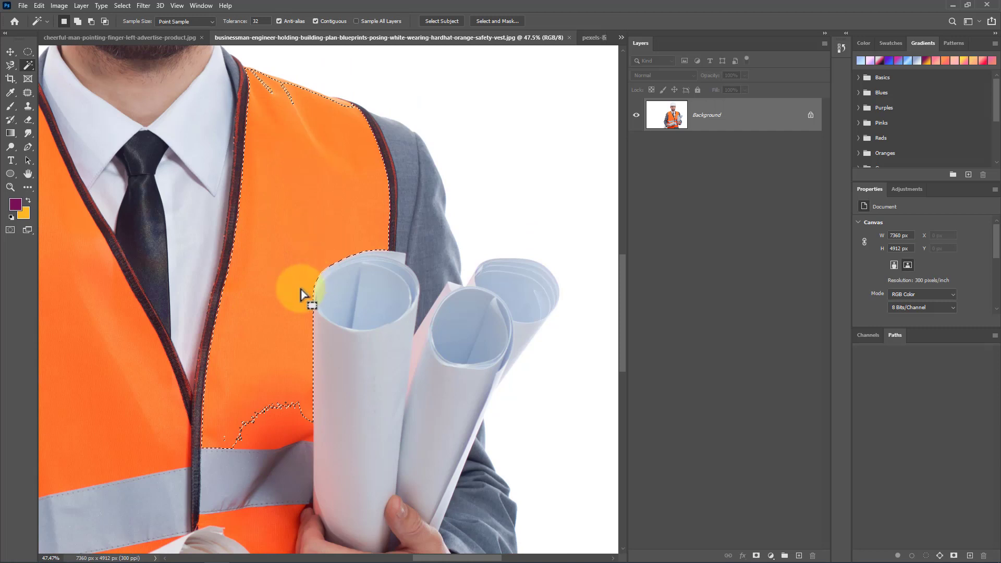
{"action": "scroll", "coordinate": [535, 258], "scroll_direction": "down", "scroll_amount": 3}
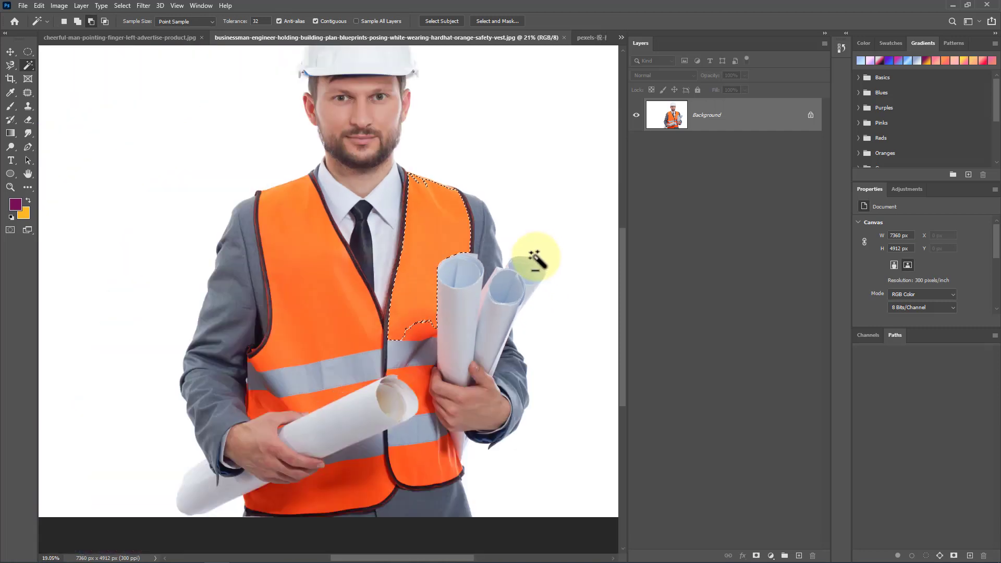
{"action": "scroll", "coordinate": [534, 258], "scroll_direction": "down", "scroll_amount": 1}
{"action": "key", "text": "ctrl+d"}
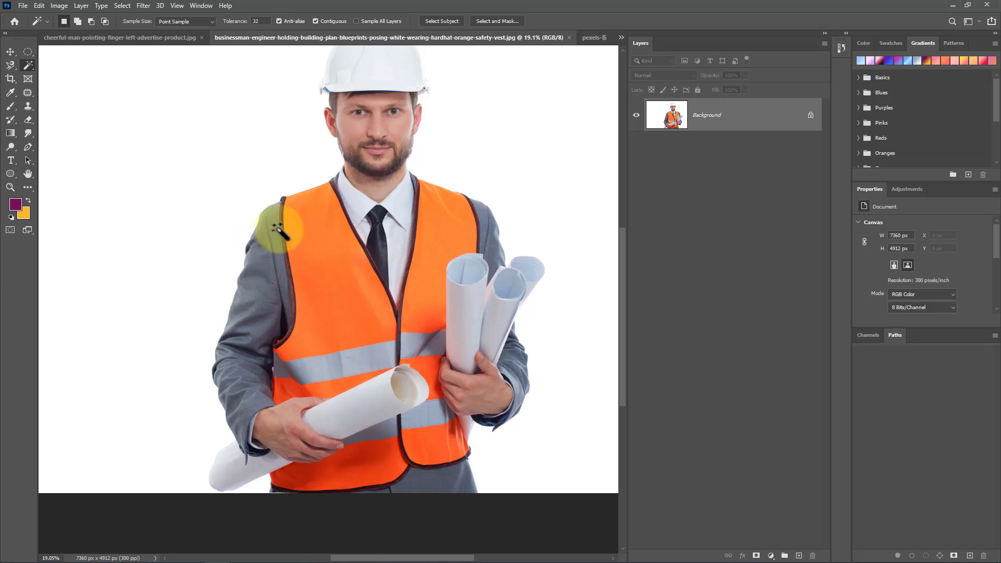
Step: Switch through the open documents to the teddy-joseph portrait and then the cheerful-man-pointing-finger-left-advertise-product.jpg composite
{"action": "scroll", "coordinate": [313, 230], "scroll_direction": "down", "scroll_amount": 3}
{"action": "scroll", "coordinate": [401, 380], "scroll_direction": "up", "scroll_amount": 2}
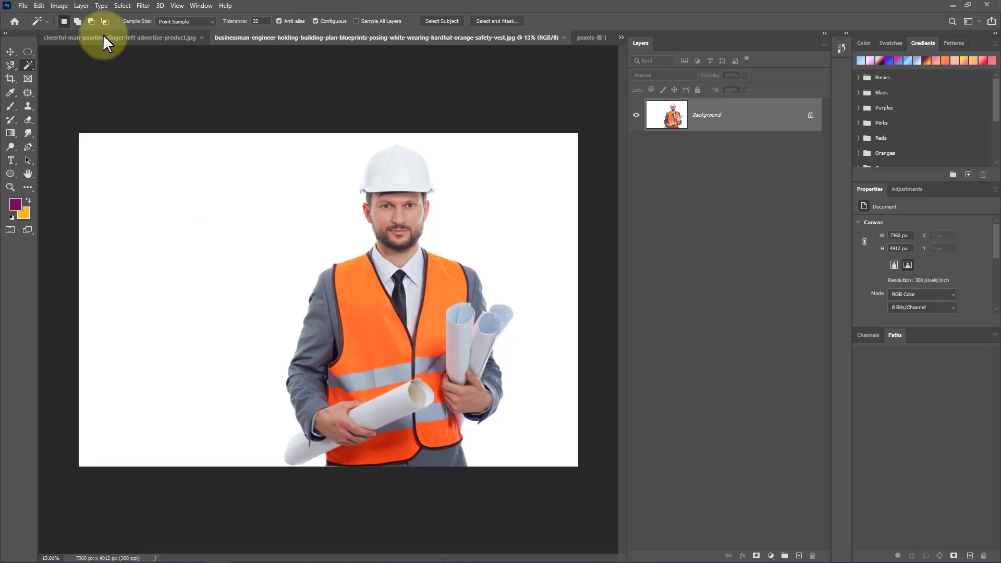
{"action": "left_click", "coordinate": [132, 36]}
{"action": "left_click", "coordinate": [508, 35]}
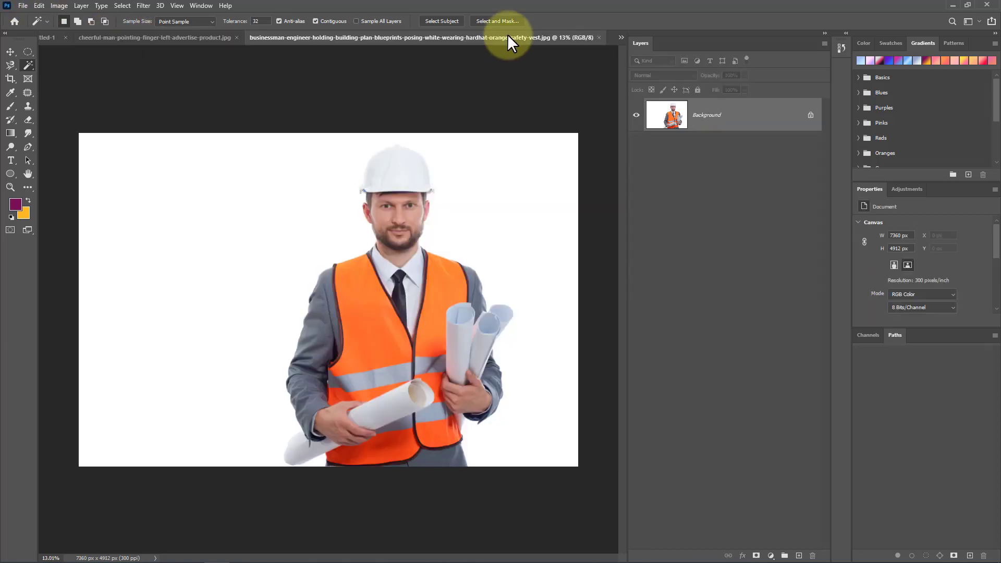
{"action": "left_click", "coordinate": [621, 37]}
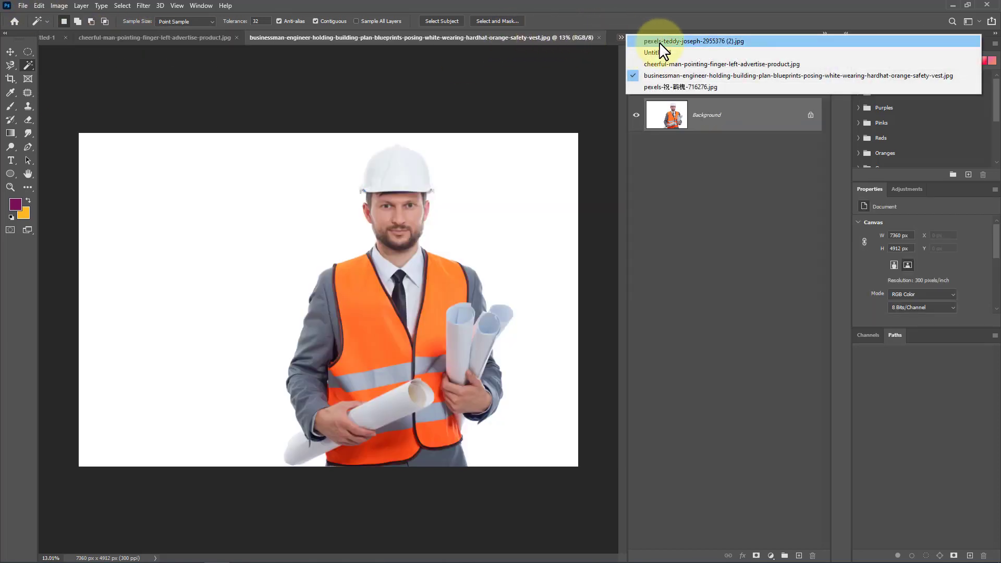
{"action": "left_click", "coordinate": [652, 37]}
{"action": "left_click", "coordinate": [621, 37]}
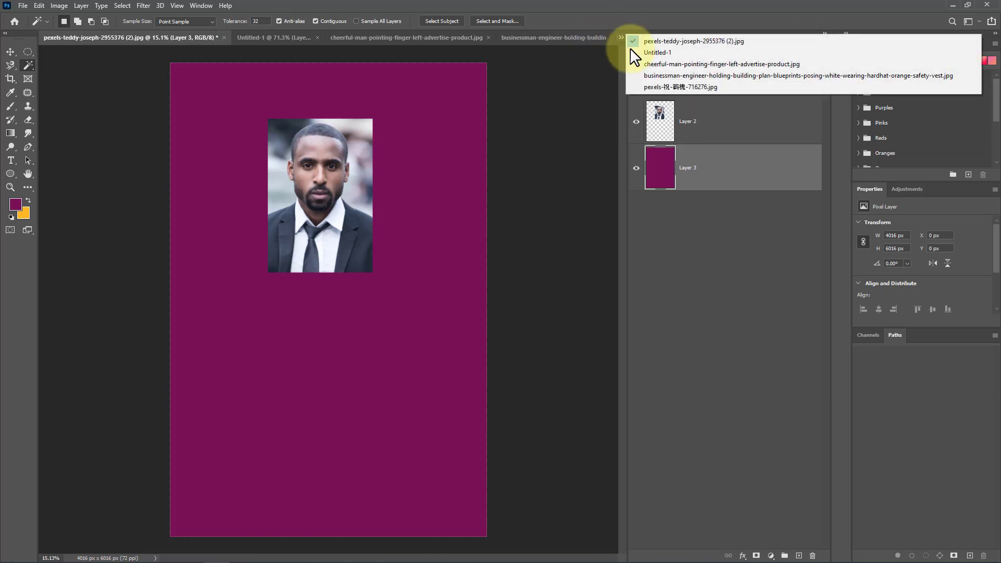
{"action": "left_click", "coordinate": [663, 63]}
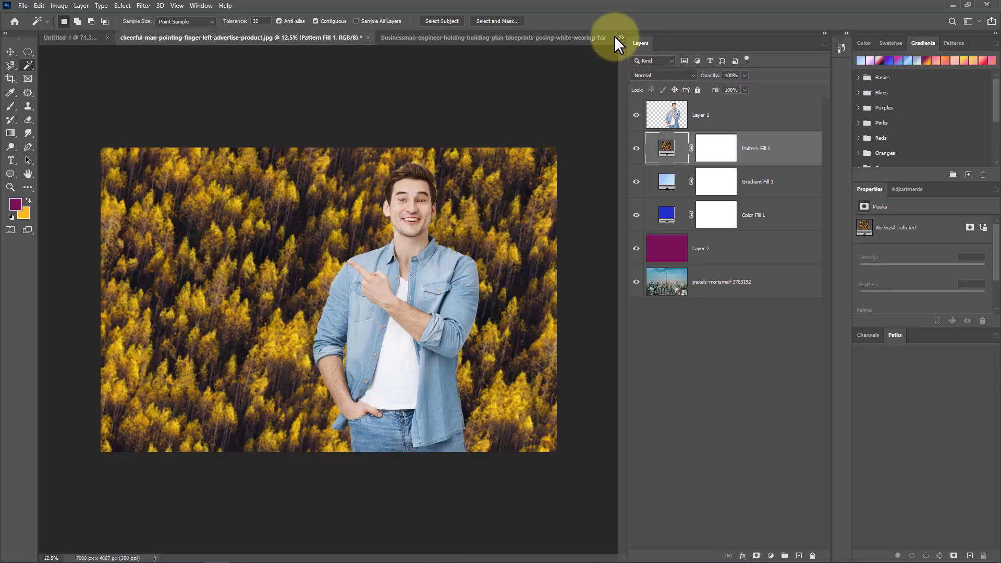
Step: Open the pexels-716276 photo and draw a rectangular marquee selection around the framed landscape picture on the wall
{"action": "left_click", "coordinate": [621, 37]}
{"action": "left_click", "coordinate": [693, 86]}
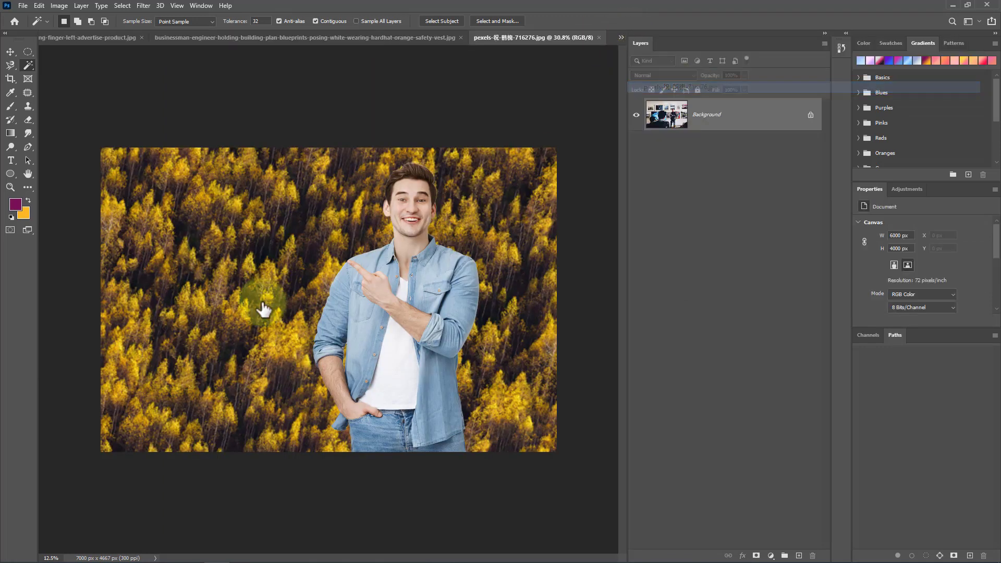
{"action": "left_click", "coordinate": [347, 253]}
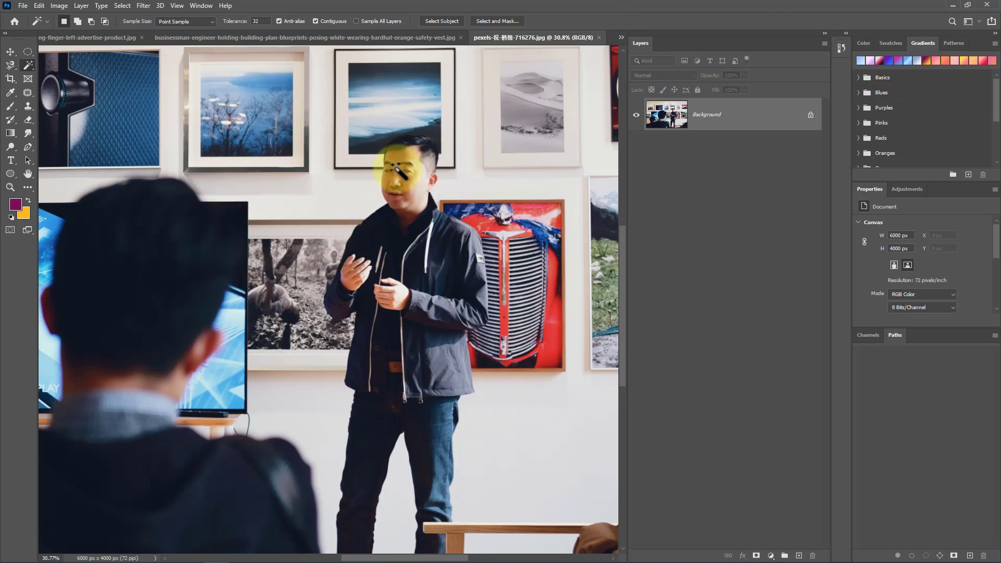
{"action": "scroll", "coordinate": [365, 157], "scroll_direction": "down", "scroll_amount": 3}
{"action": "scroll", "coordinate": [313, 230], "scroll_direction": "up", "scroll_amount": 5}
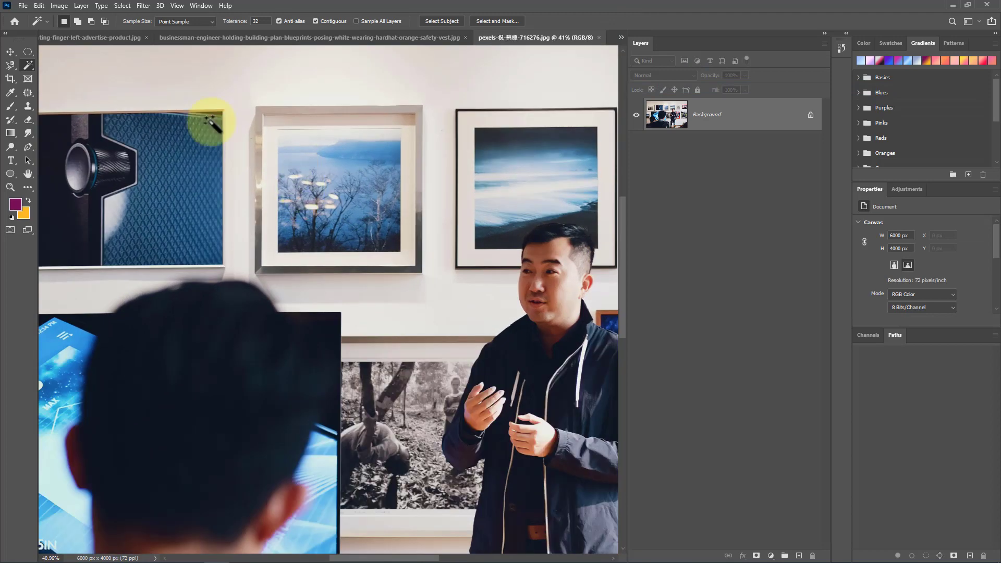
{"action": "right_click", "coordinate": [28, 50]}
{"action": "left_click", "coordinate": [74, 52]}
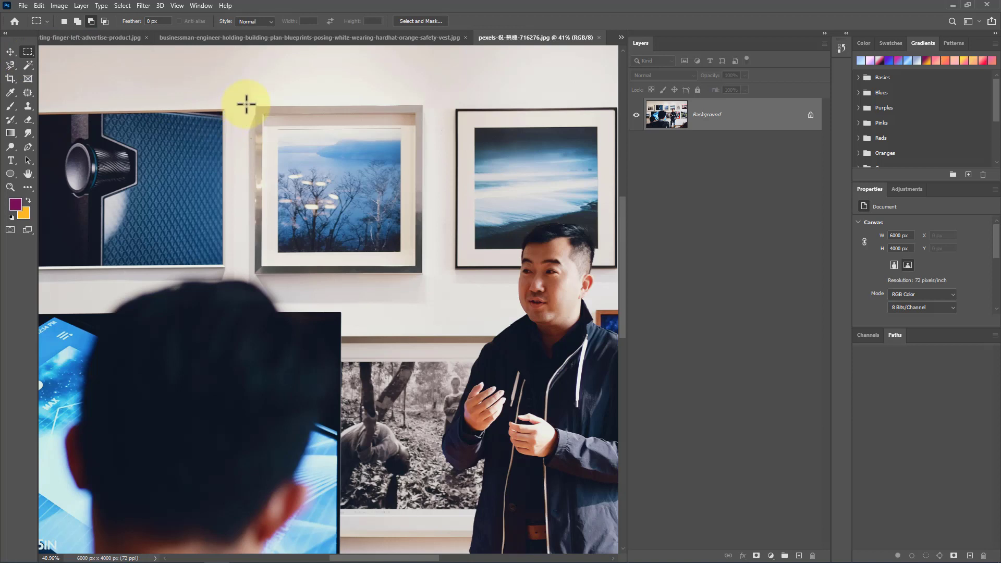
{"action": "left_click_drag", "start_coordinate": [246, 105], "coordinate": [413, 266]}
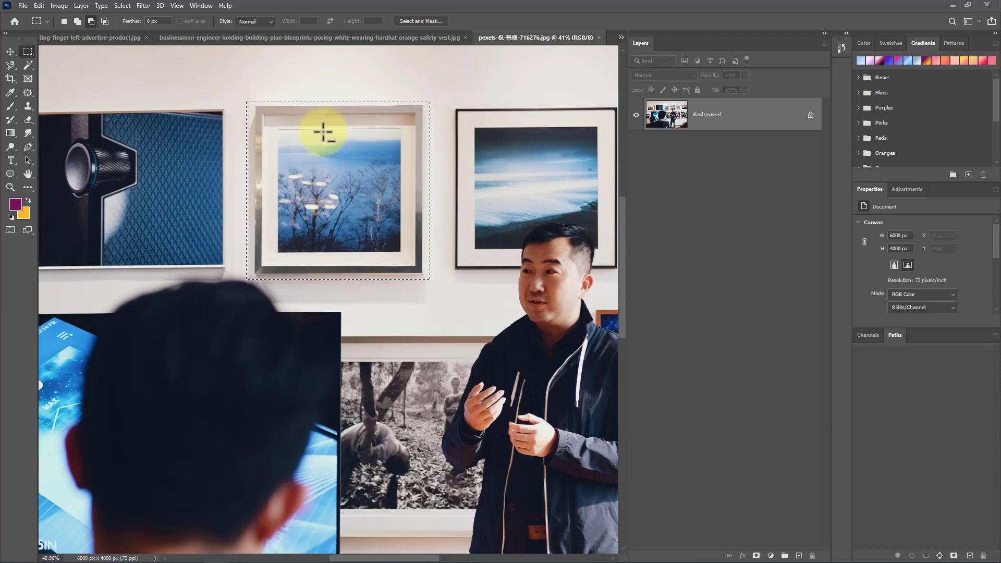
Step: Try filling everything outside the framed picture with the purple foreground colour and undo the fill
{"action": "right_click", "coordinate": [324, 131]}
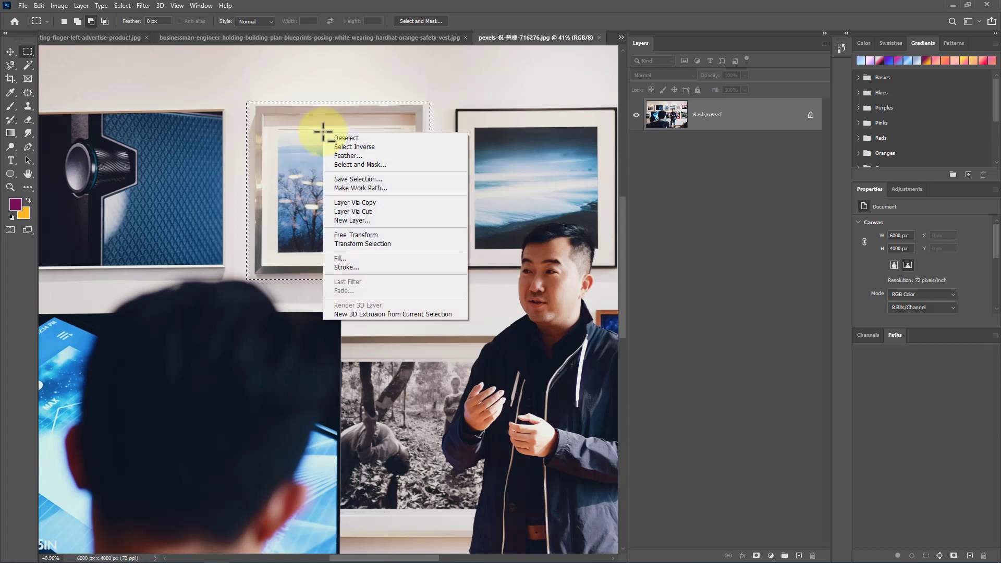
{"action": "left_click", "coordinate": [383, 147]}
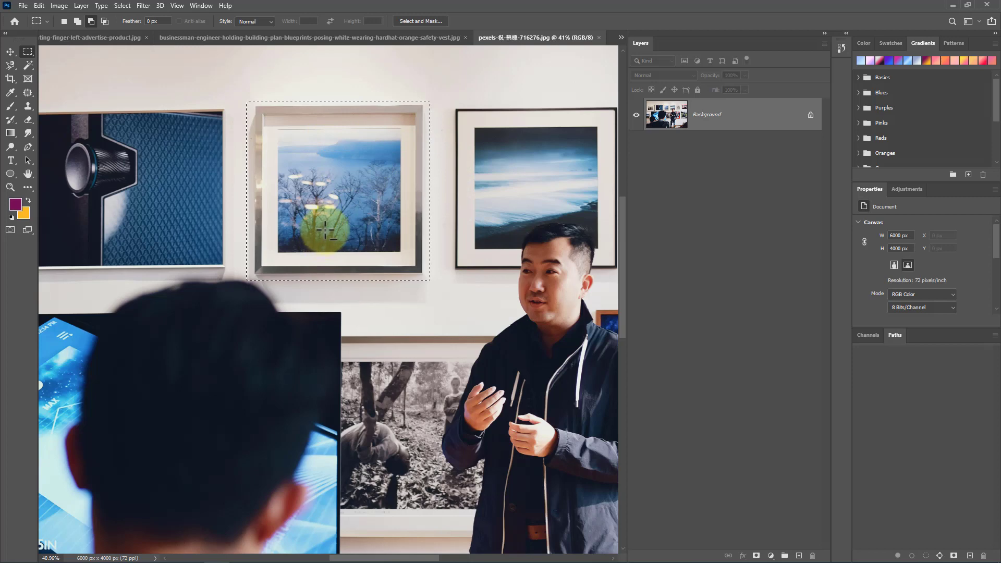
{"action": "scroll", "coordinate": [322, 236], "scroll_direction": "down", "scroll_amount": 5}
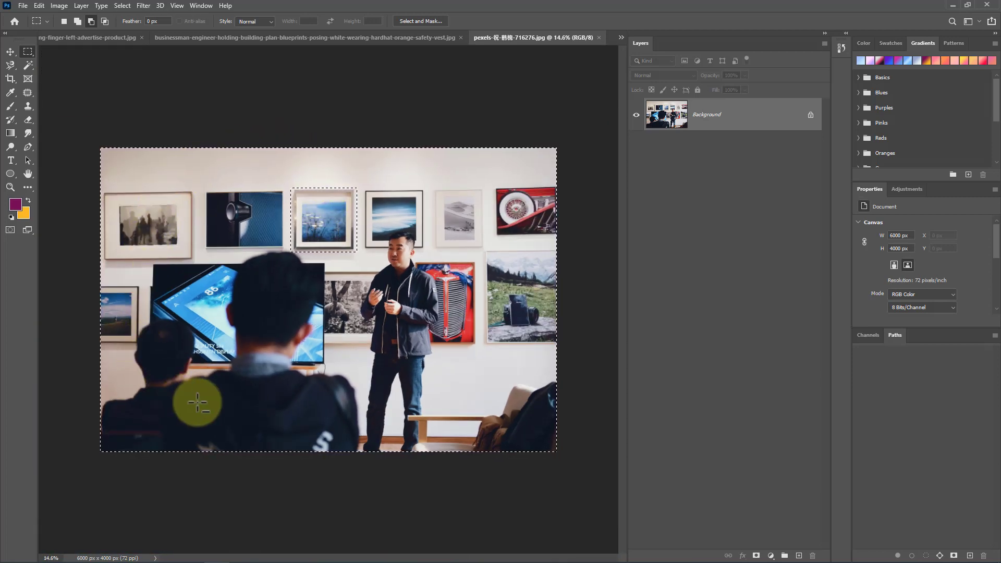
{"action": "right_click", "coordinate": [182, 324]}
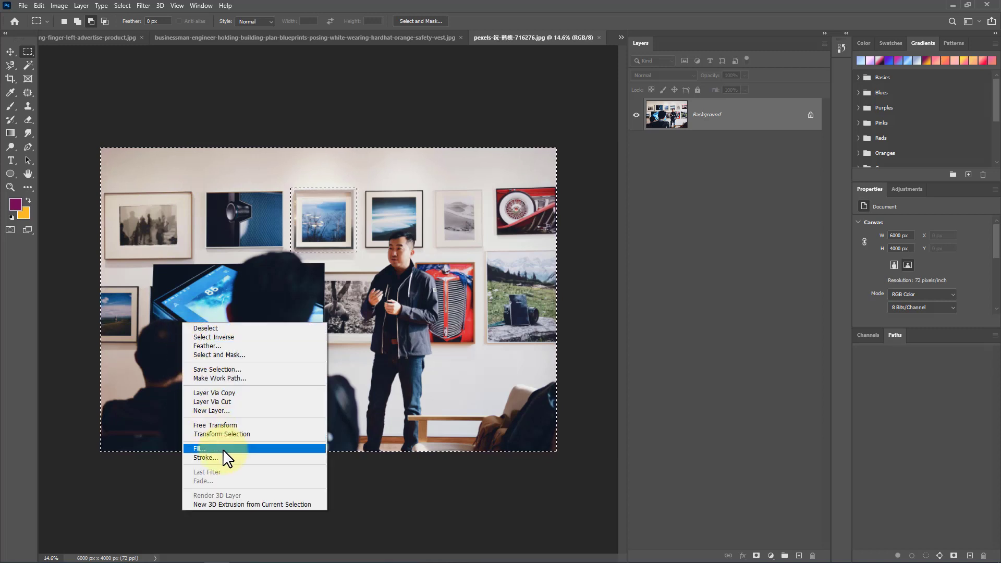
{"action": "left_click", "coordinate": [223, 450]}
{"action": "left_click", "coordinate": [563, 131]}
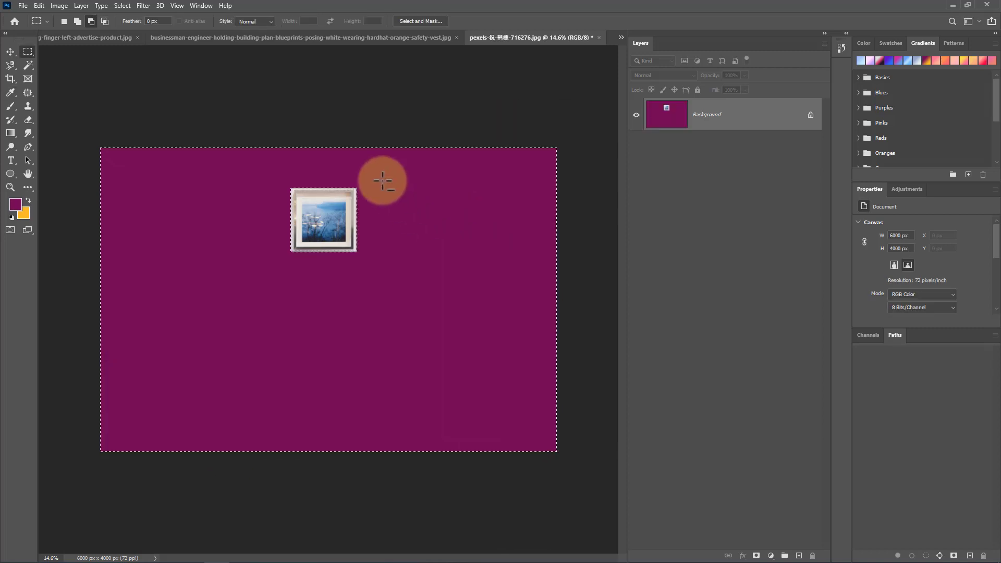
{"action": "key", "text": "m"}
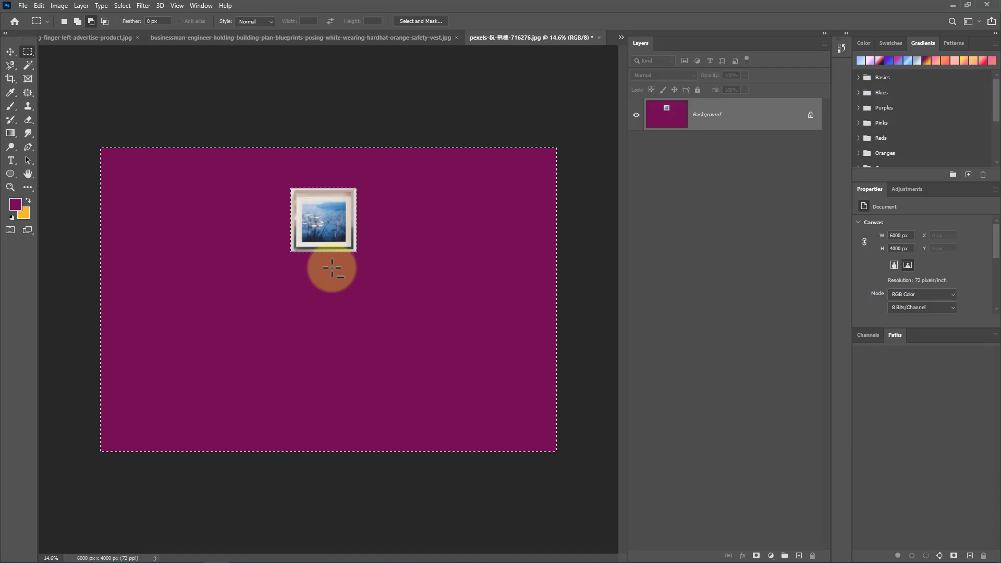
{"action": "key", "text": "ctrl+z"}
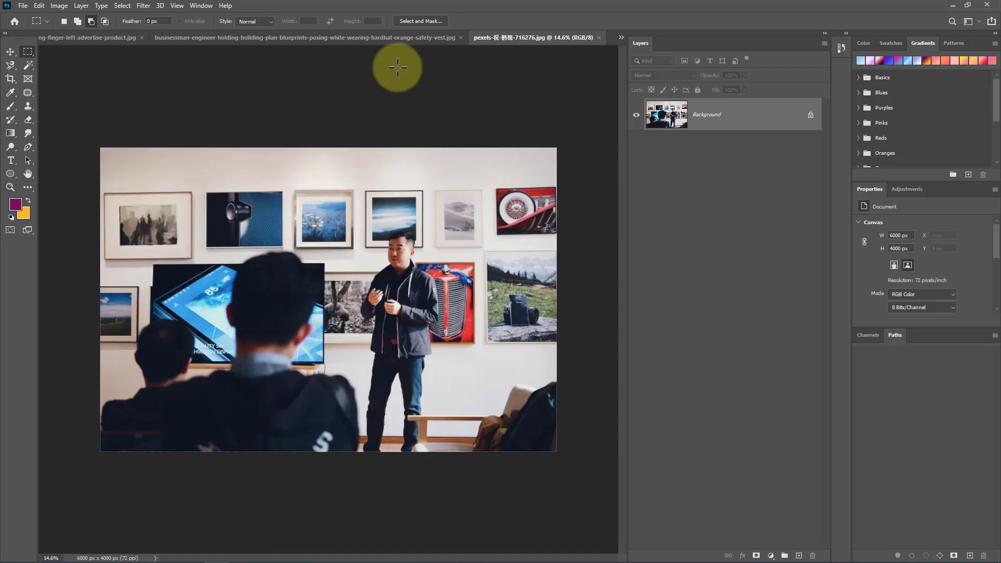
Step: Switch to the cheerful-man composite and move the man's cutout slightly left and down
{"action": "left_click", "coordinate": [308, 38]}
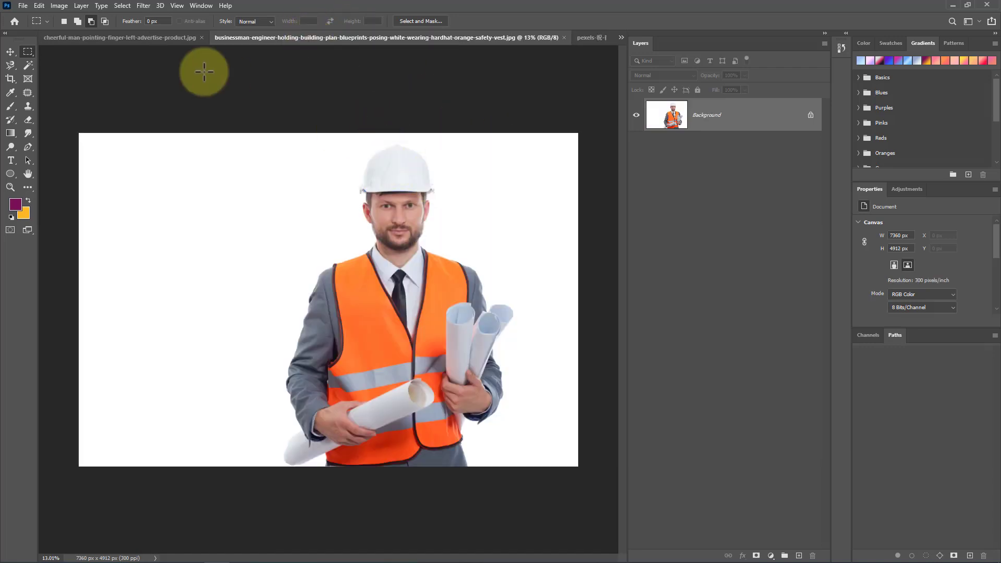
{"action": "left_click", "coordinate": [124, 38]}
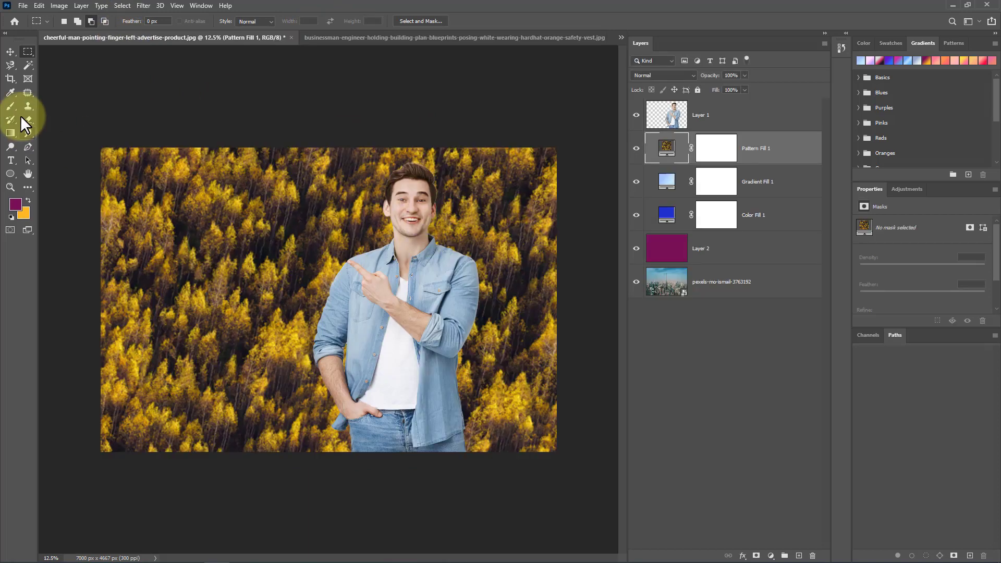
{"action": "left_click", "coordinate": [10, 51]}
{"action": "left_click", "coordinate": [348, 301]}
{"action": "left_click", "coordinate": [367, 281]}
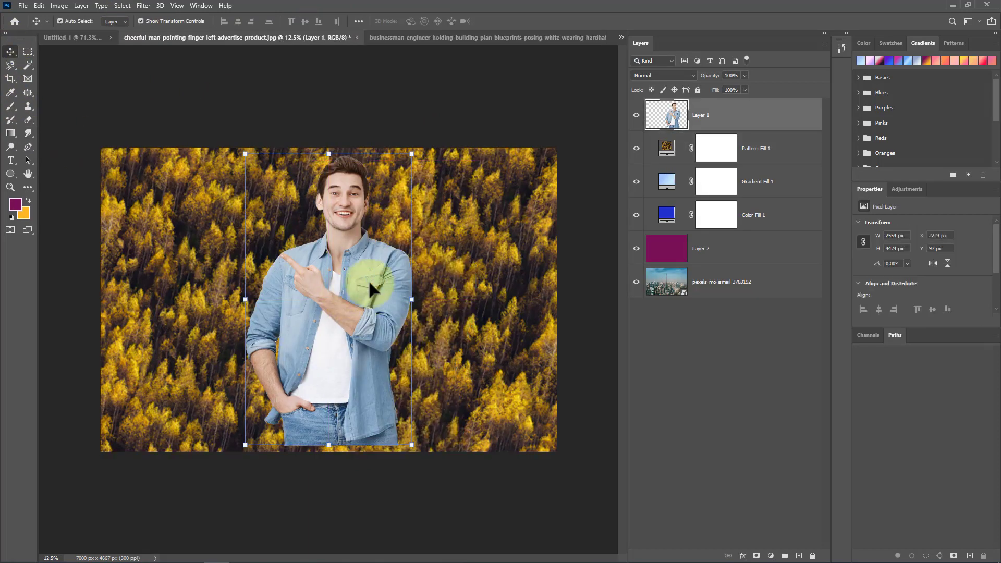
{"action": "left_click", "coordinate": [331, 204]}
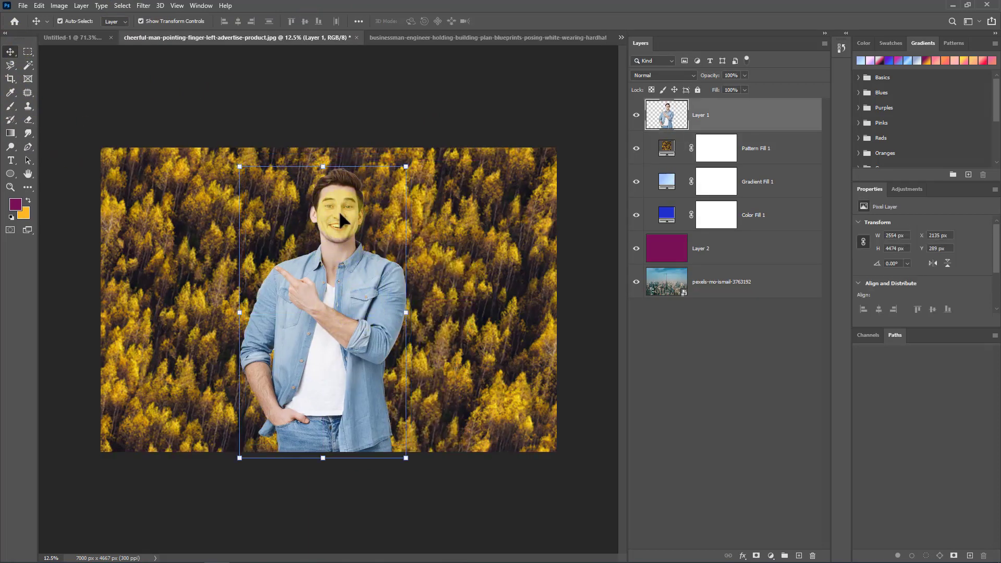
Step: Cut the man down to a circular portrait by deleting everything outside an elliptical selection around his head
{"action": "left_click", "coordinate": [21, 49]}
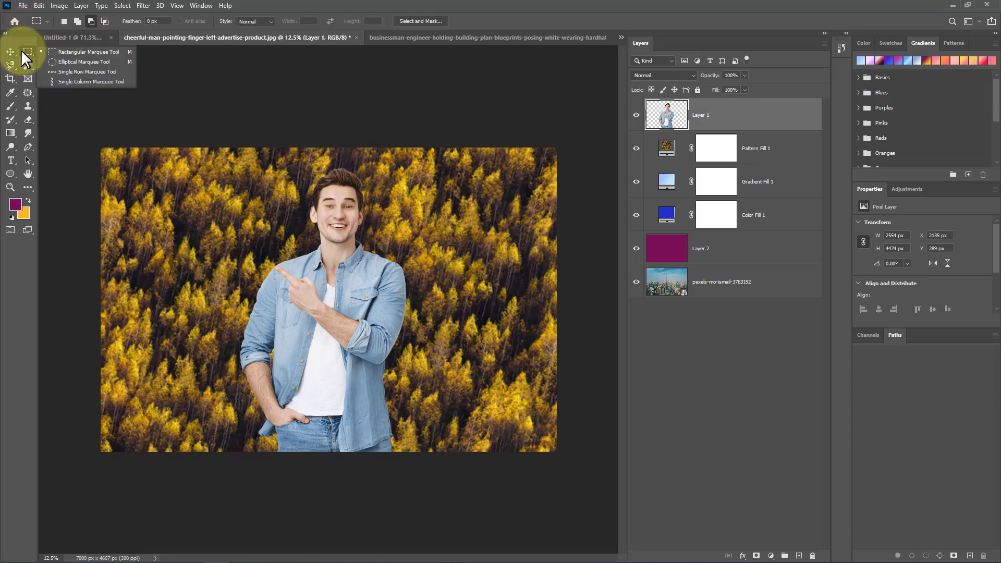
{"action": "left_click", "coordinate": [53, 63]}
{"action": "left_click_drag", "start_coordinate": [268, 158], "coordinate": [402, 295]}
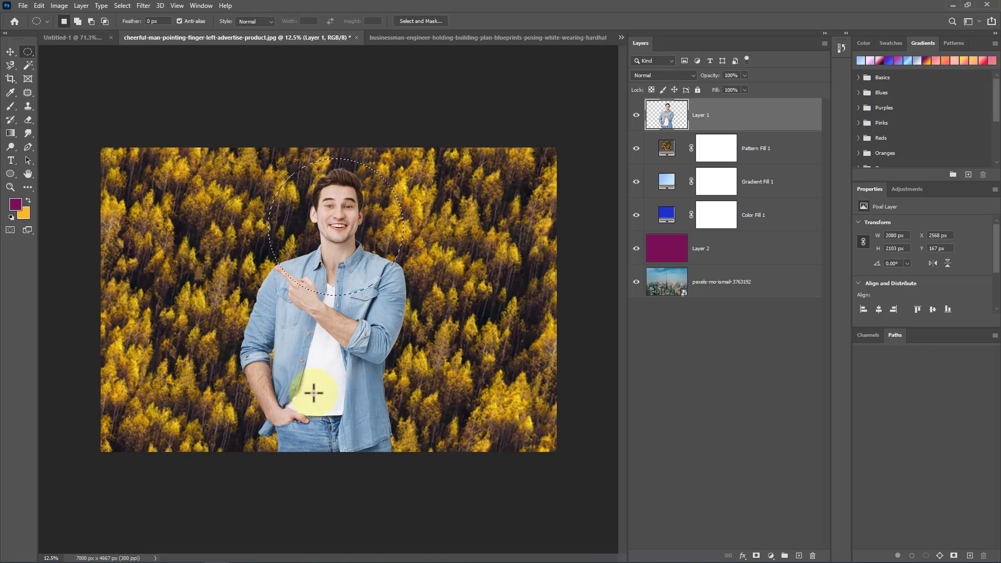
{"action": "right_click", "coordinate": [340, 211]}
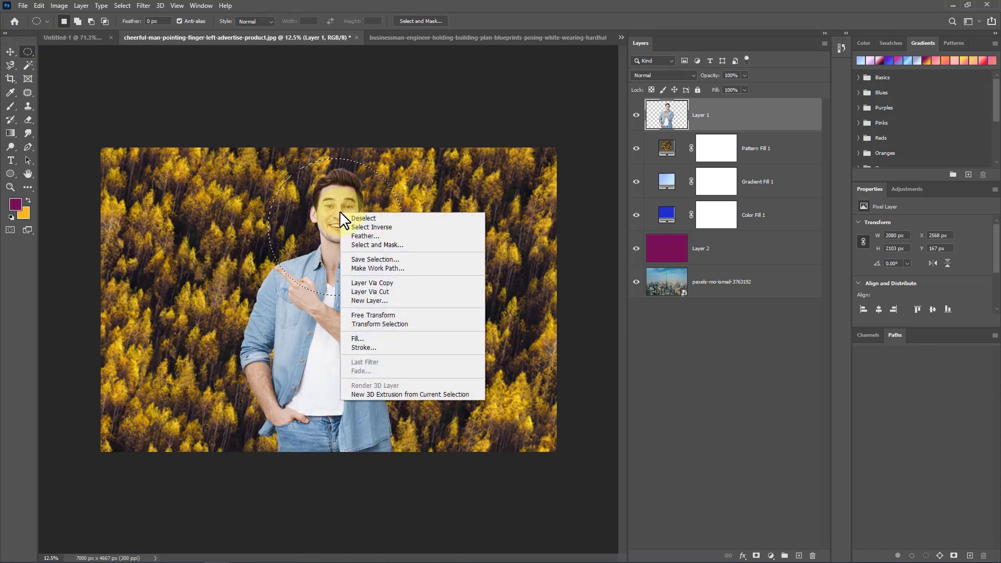
{"action": "left_click", "coordinate": [398, 228]}
{"action": "left_click", "coordinate": [122, 5]}
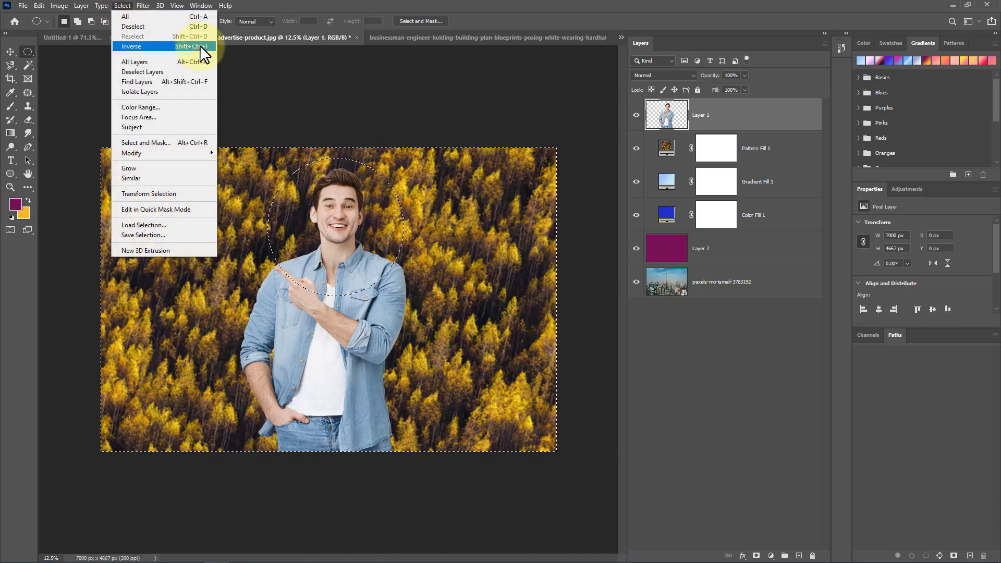
{"action": "left_click", "coordinate": [328, 264]}
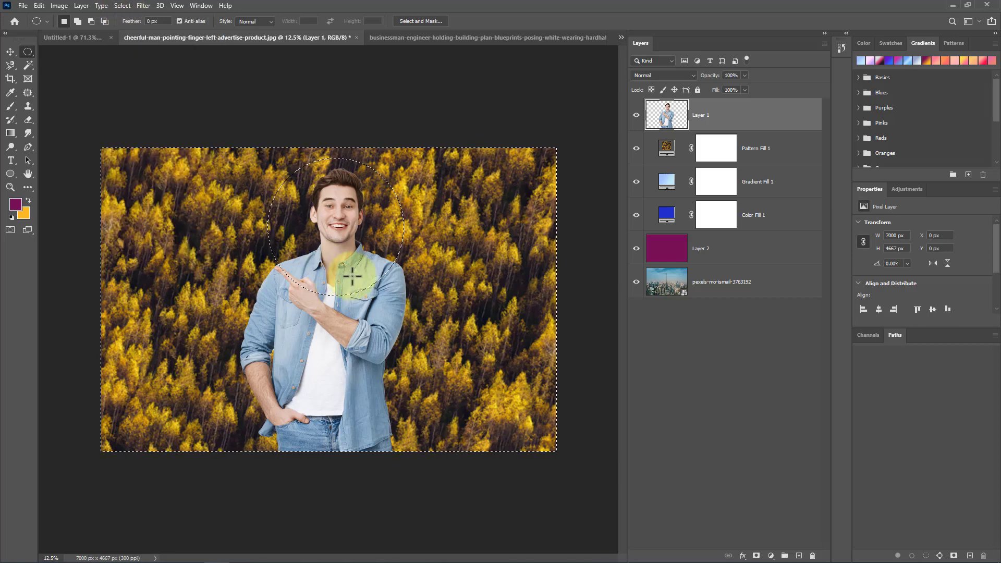
{"action": "key", "text": "Delete"}
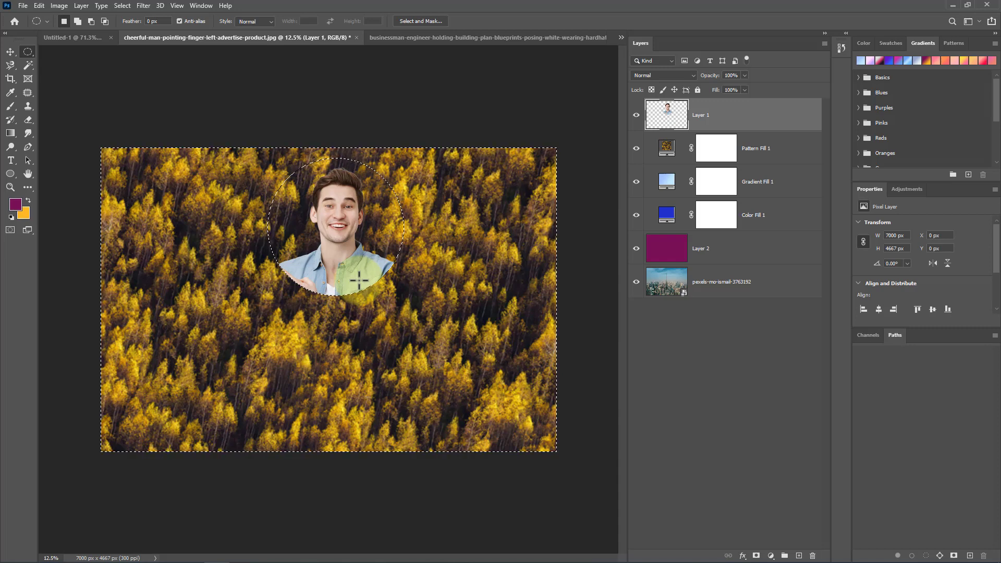
Step: Undo the circular deletion and deselect
{"action": "key", "text": "ctrl+z"}
{"action": "key", "text": "ctrl+d"}
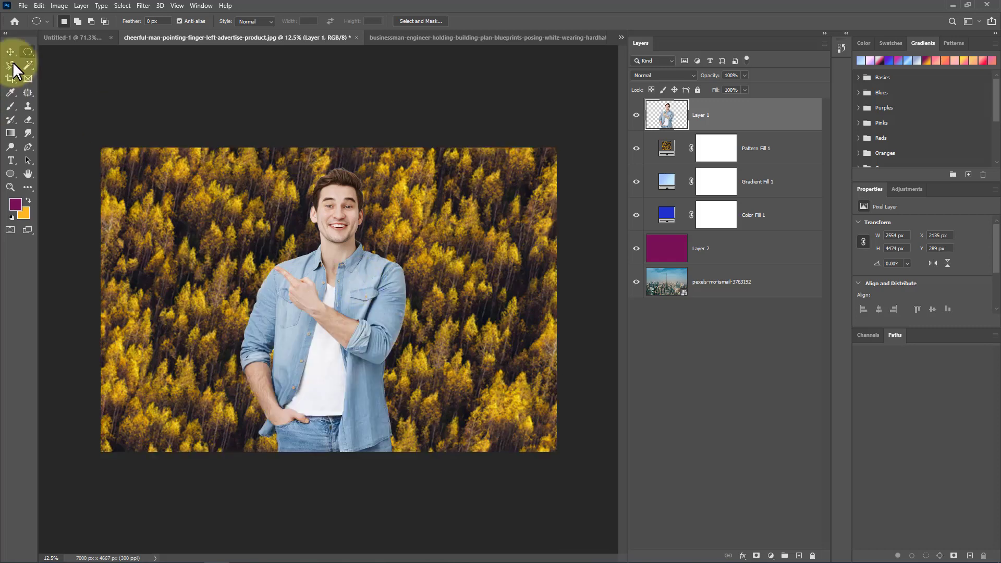
Step: Move the man up and scale him down to about 74% with the transform handles
{"action": "left_click", "coordinate": [12, 56]}
{"action": "left_click_drag", "start_coordinate": [310, 304], "coordinate": [312, 274]}
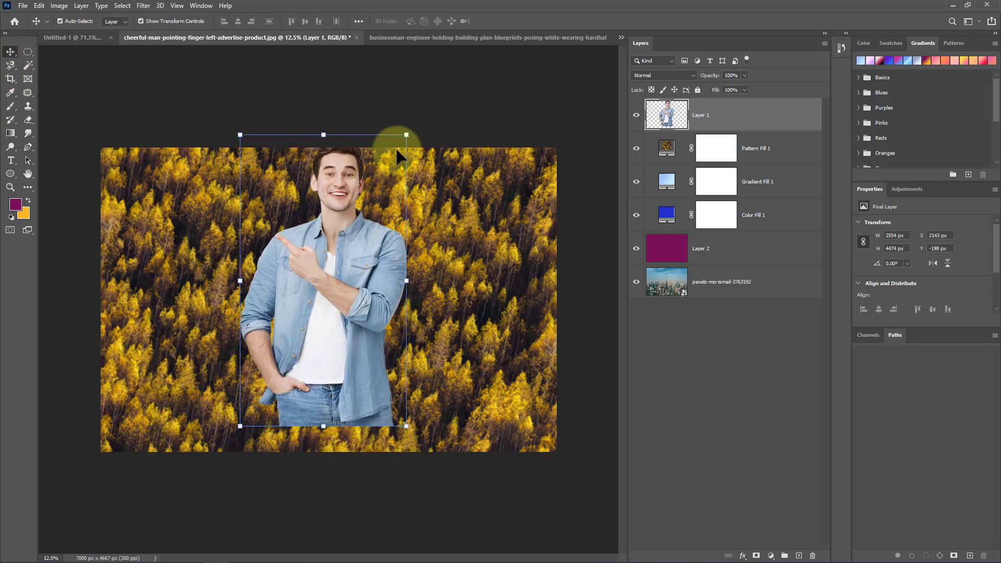
{"action": "left_click_drag", "start_coordinate": [406, 135], "coordinate": [363, 211]}
{"action": "left_click_drag", "start_coordinate": [309, 279], "coordinate": [309, 251]}
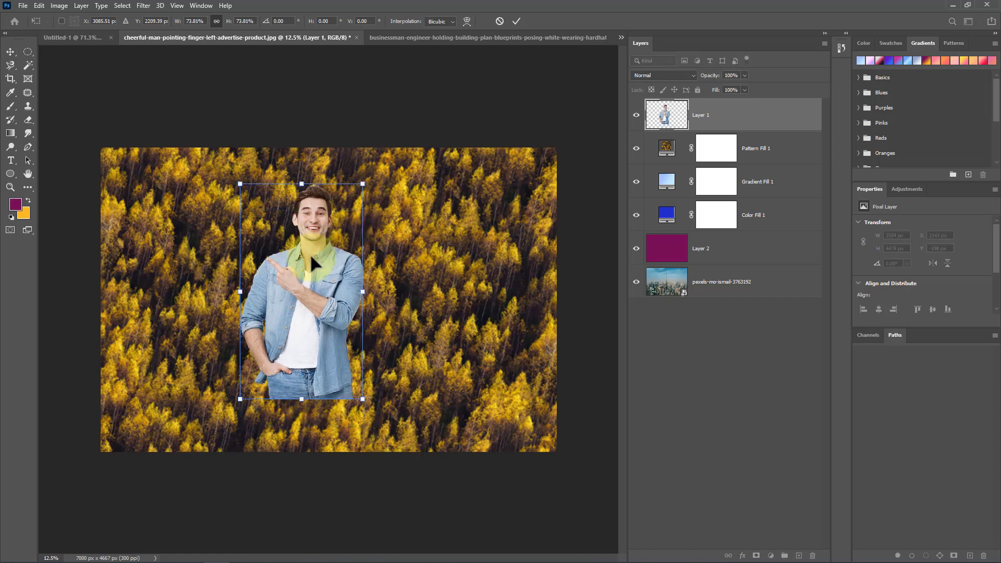
{"action": "key", "text": "Return"}
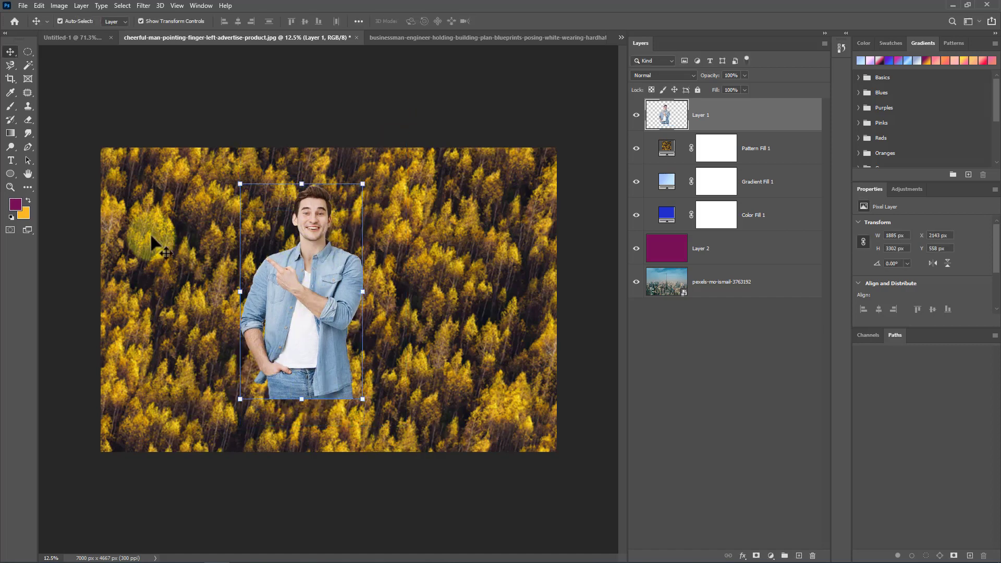
Step: Delete the man's lower body below the waist with a rectangular marquee selection and attempt to save the document
{"action": "right_click", "coordinate": [27, 52]}
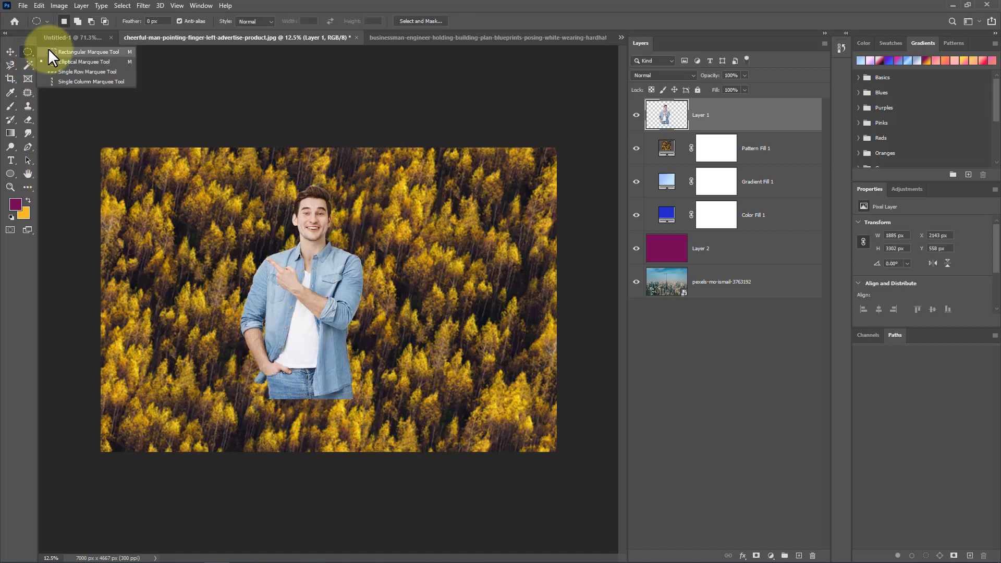
{"action": "left_click", "coordinate": [48, 48]}
{"action": "left_click_drag", "start_coordinate": [222, 350], "coordinate": [376, 411]}
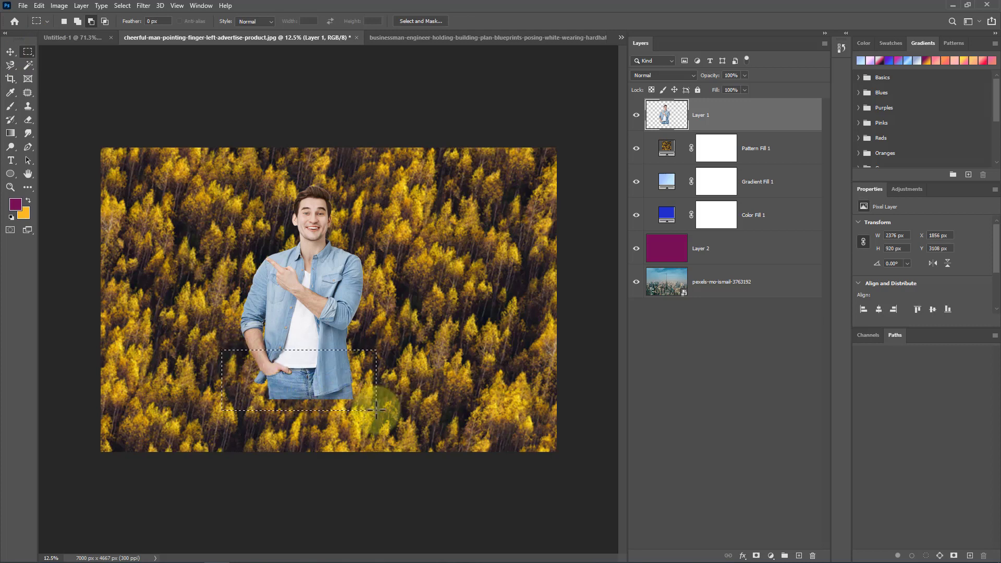
{"action": "key", "text": "Delete"}
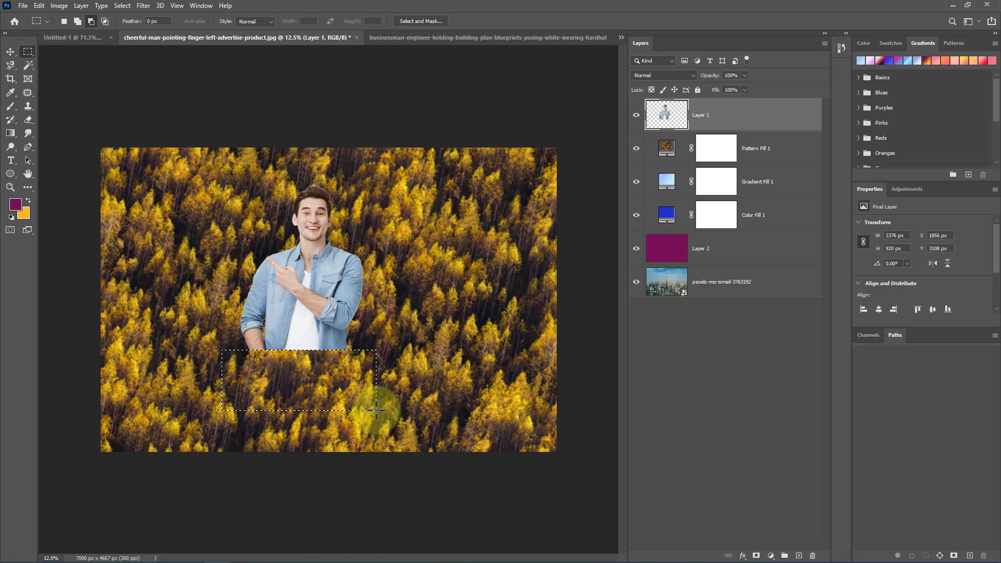
{"action": "key", "text": "ctrl+s"}
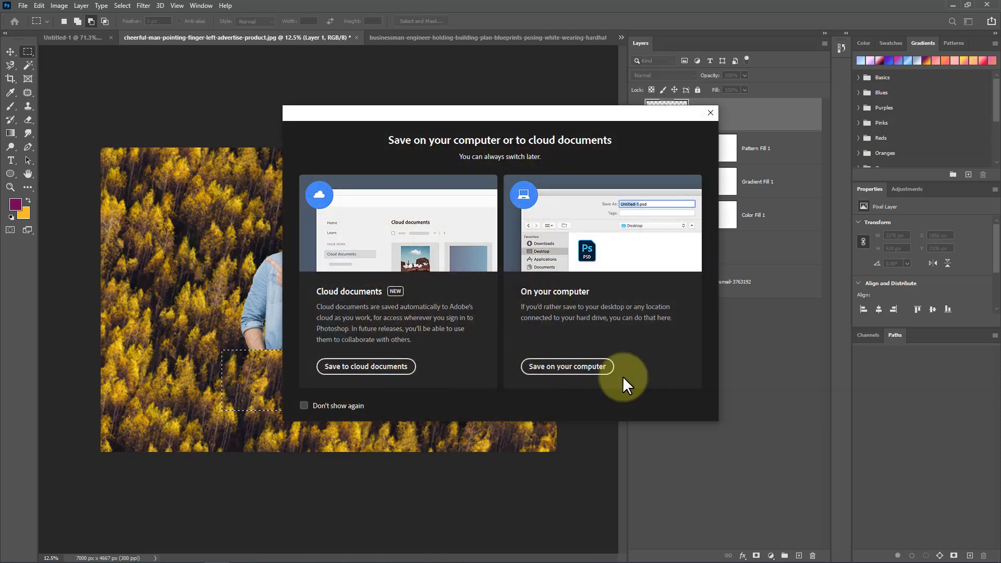
{"action": "left_click", "coordinate": [710, 113]}
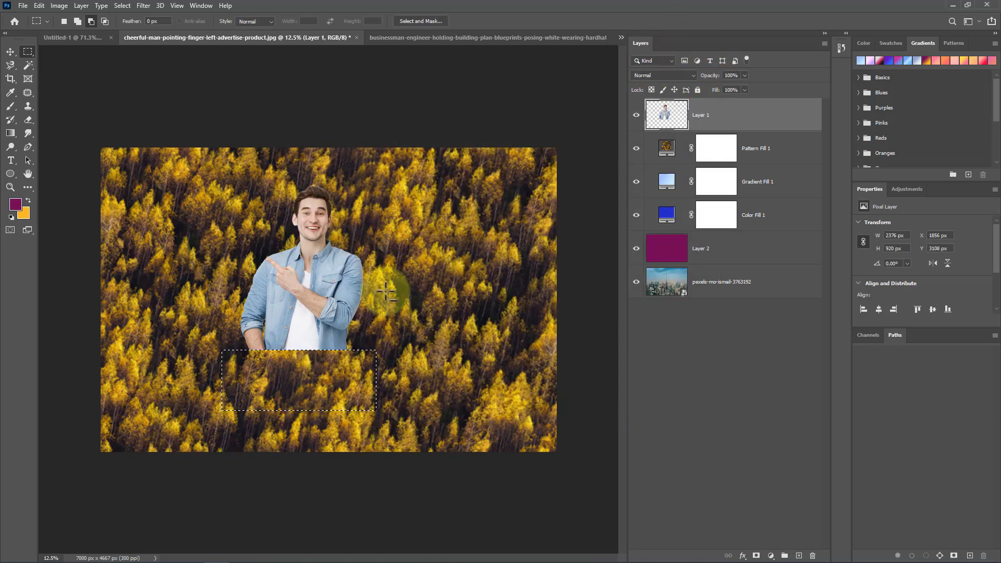
Step: Try deleting a larger rectangular area over the man's torso and undo it
{"action": "left_click_drag", "start_coordinate": [386, 232], "coordinate": [192, 372]}
{"action": "key", "text": "Delete"}
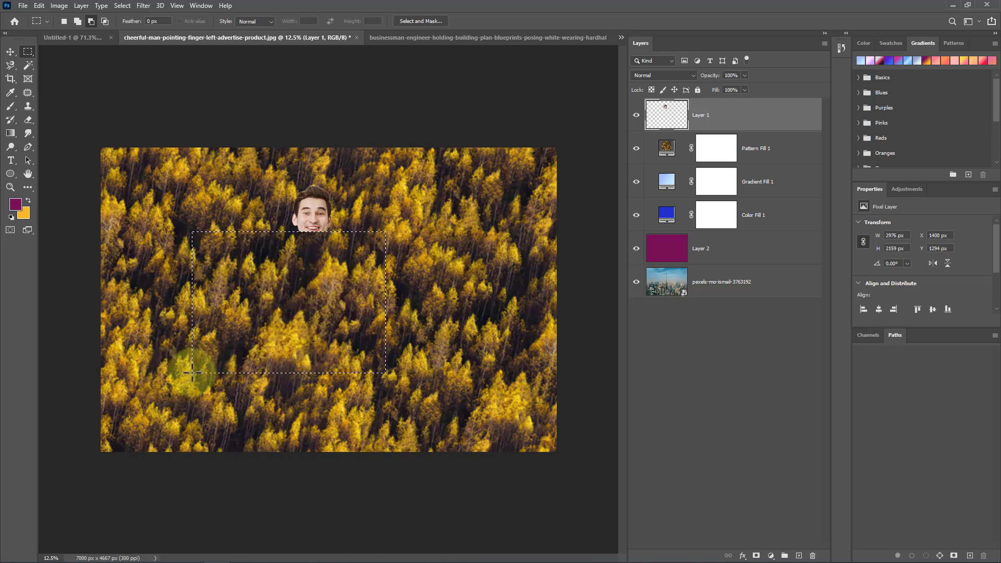
{"action": "key", "text": "ctrl+z"}
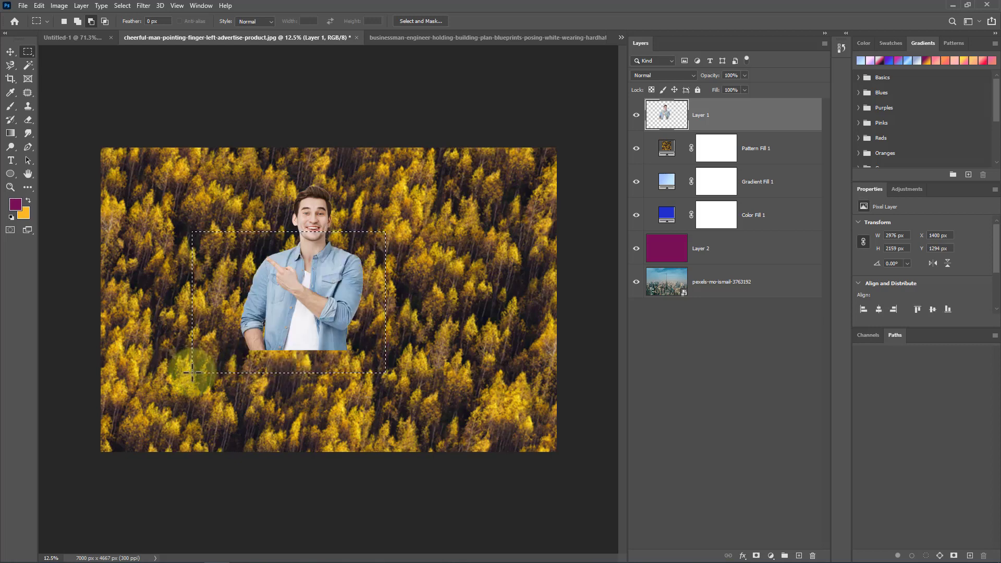
Step: Clear the marquee, build a Color Range selection by sampling the man's face and shirt at fuzziness 40, then deselect
{"action": "left_click", "coordinate": [222, 370]}
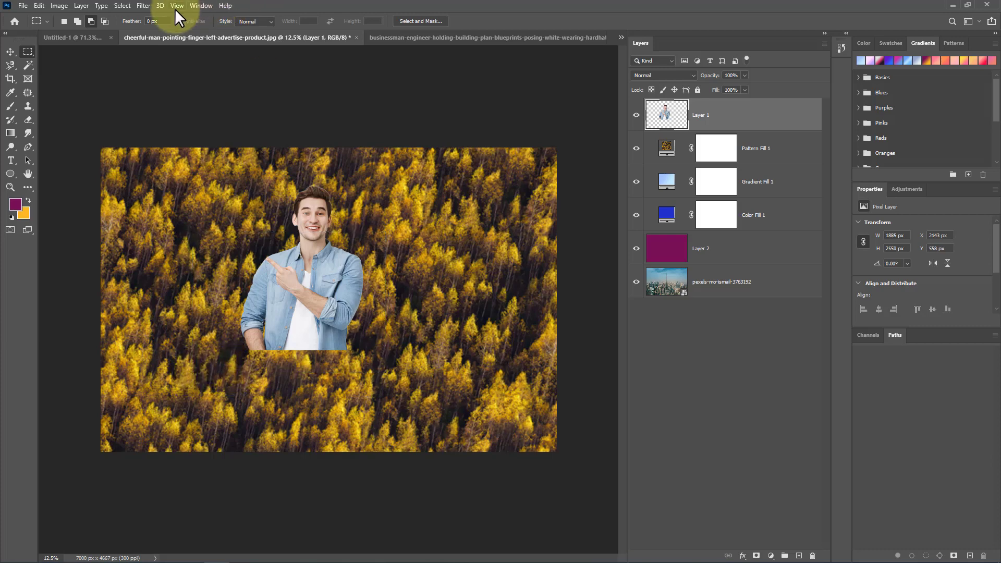
{"action": "left_click", "coordinate": [120, 6]}
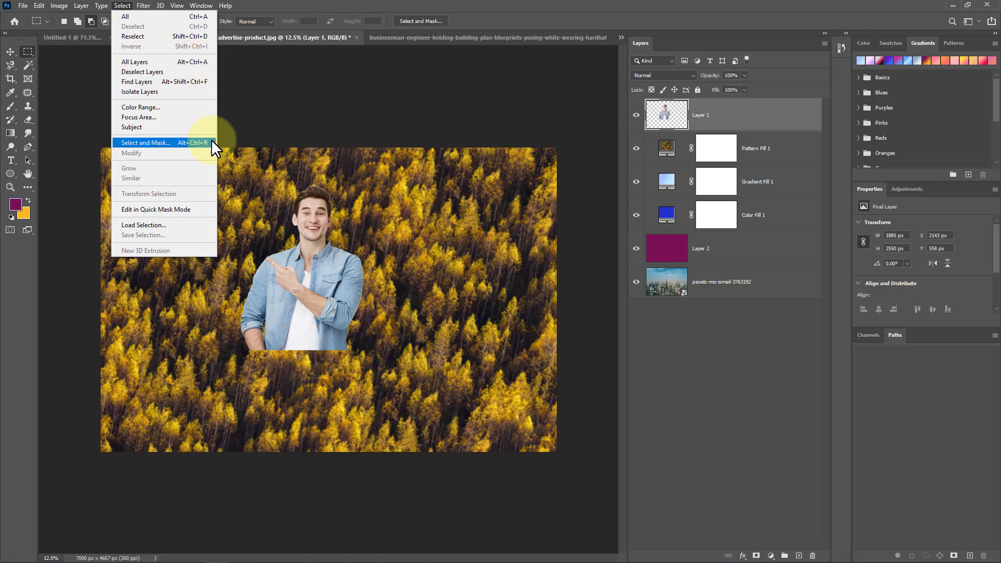
{"action": "left_click", "coordinate": [186, 106]}
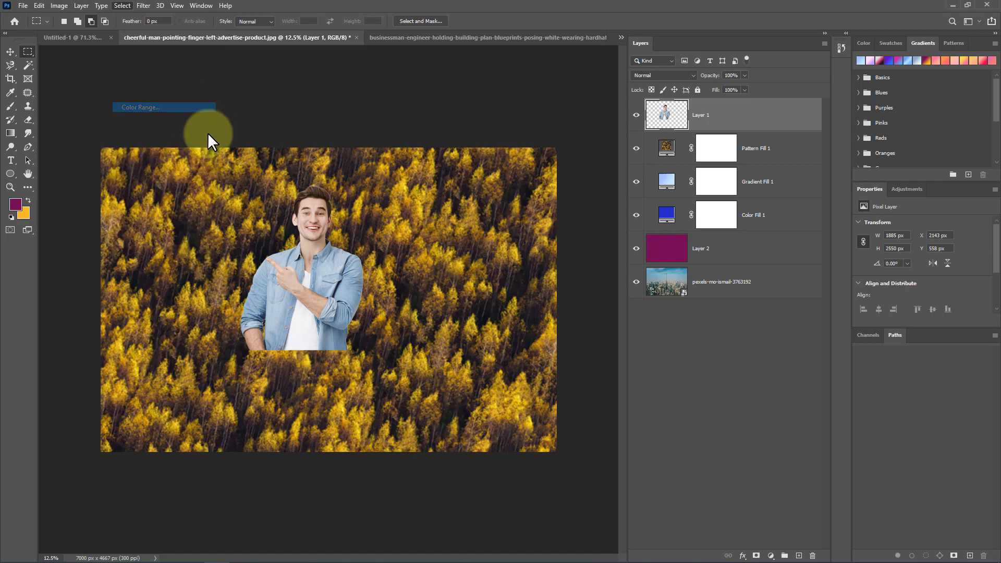
{"action": "left_click", "coordinate": [308, 215]}
{"action": "left_click", "coordinate": [326, 268]}
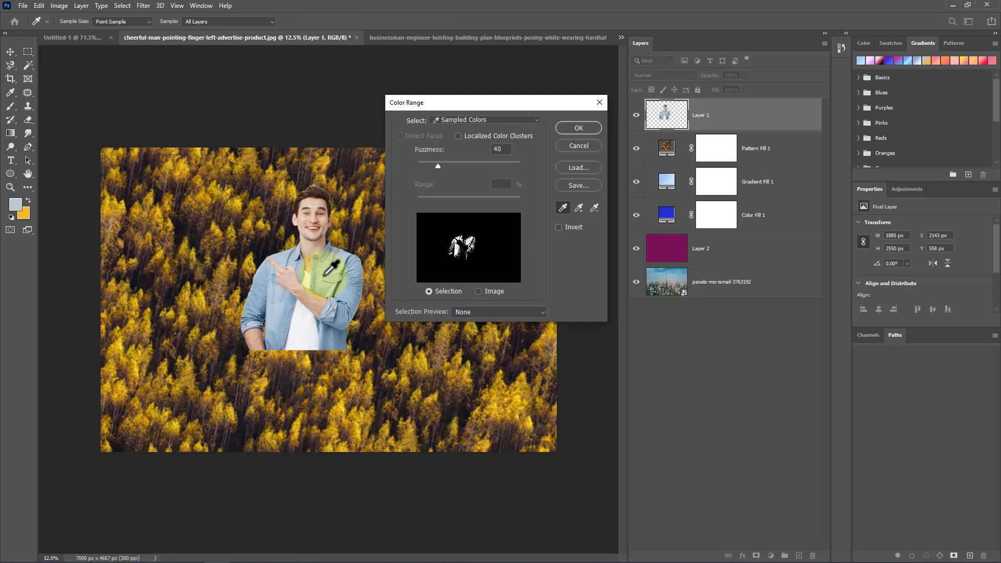
{"action": "left_click", "coordinate": [330, 278]}
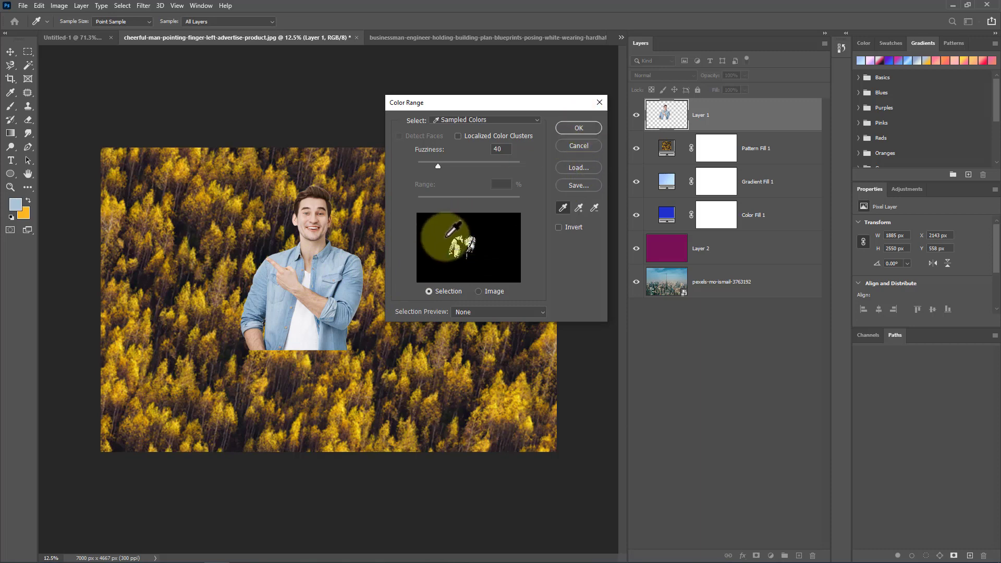
{"action": "left_click", "coordinate": [561, 129]}
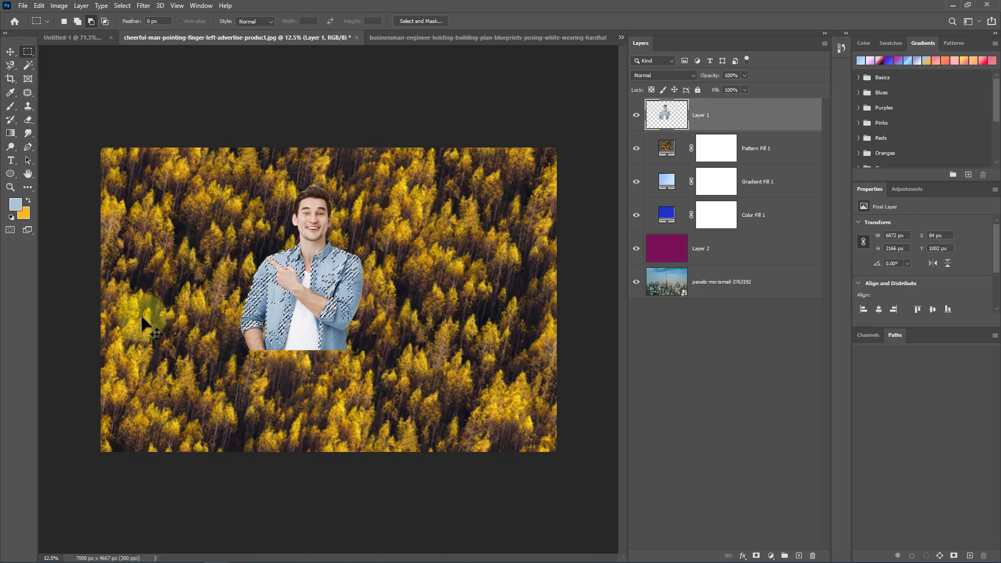
{"action": "key", "text": "ctrl+d"}
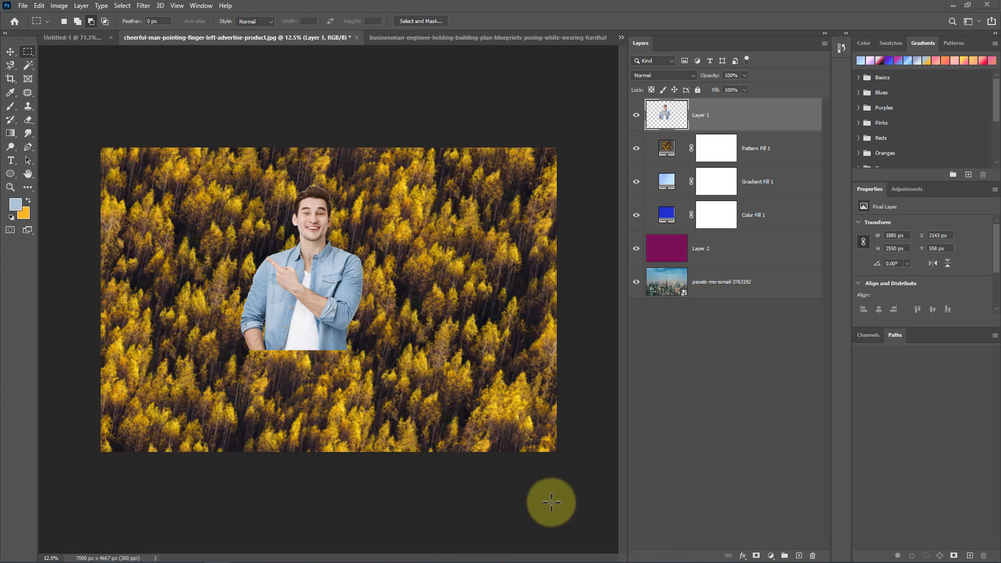
{"action": "key", "text": "alt+Tab"}
{"action": "key", "text": "alt+Tab"}
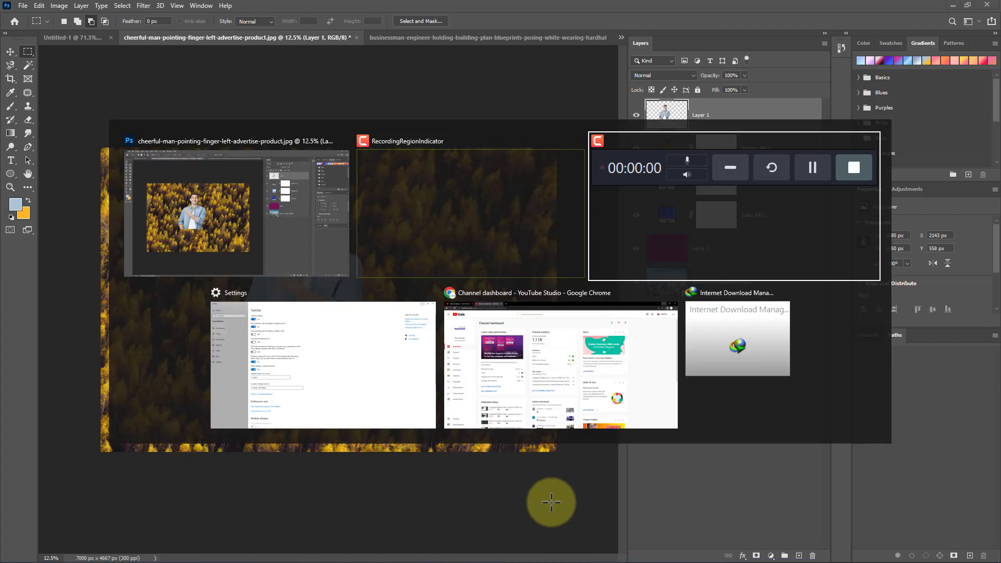